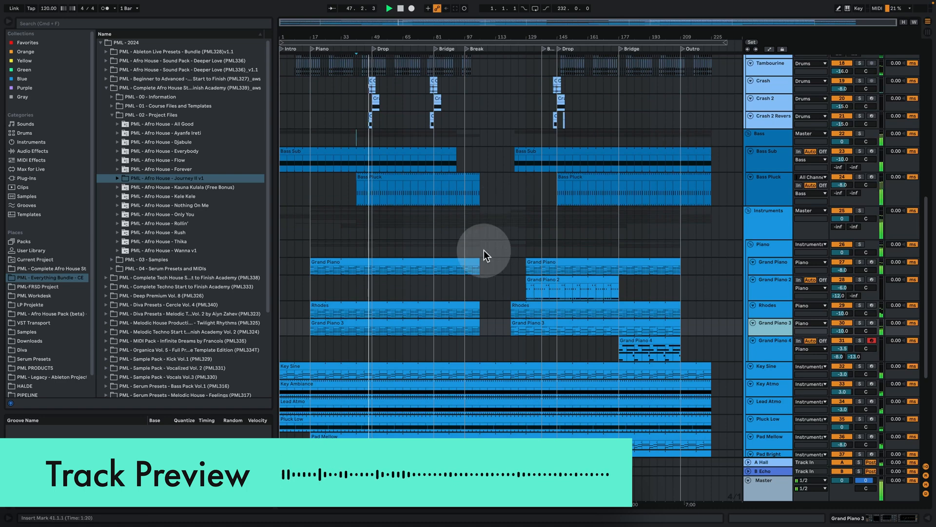
# - Look over the bass, piano, pad and lead tracks of the arrangement during playback
pyautogui.scroll(-4, 483, 249)
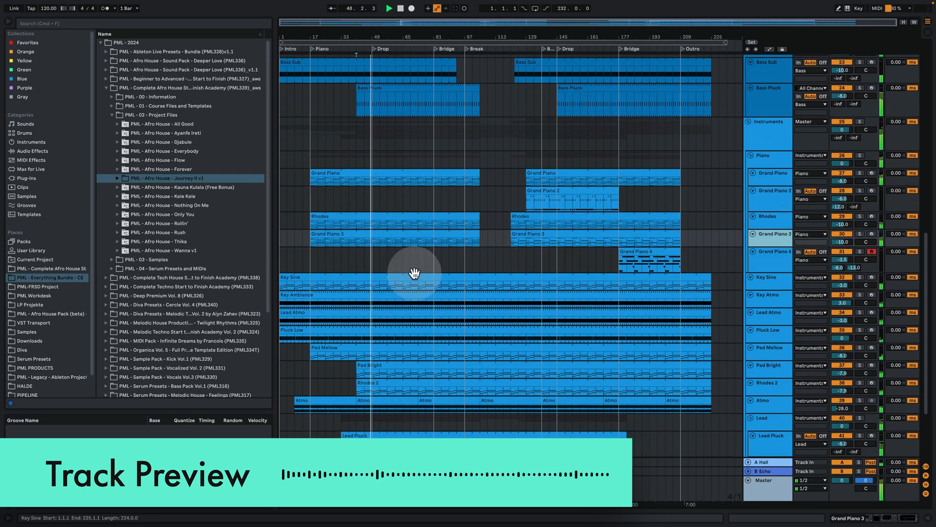
pyautogui.scroll(-2, 403, 195)
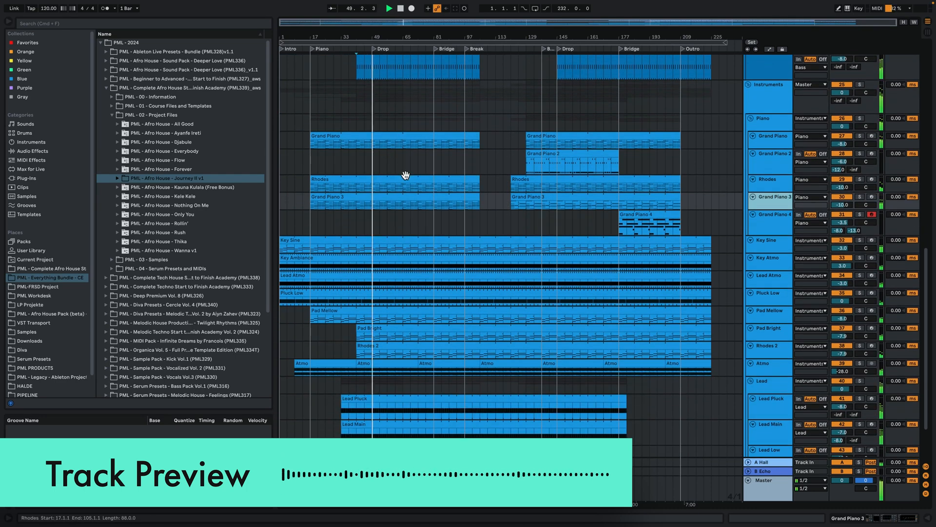
pyautogui.scroll(-2, 406, 175)
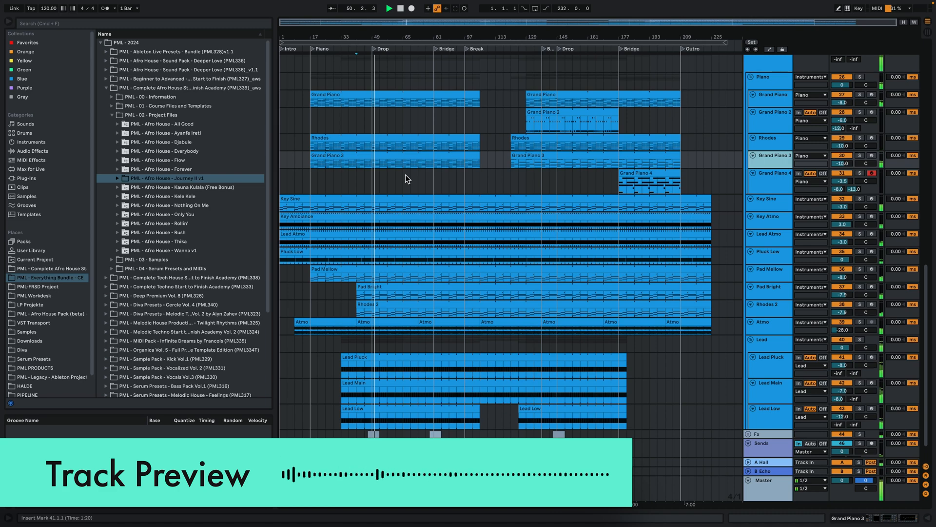
pyautogui.click(406, 188)
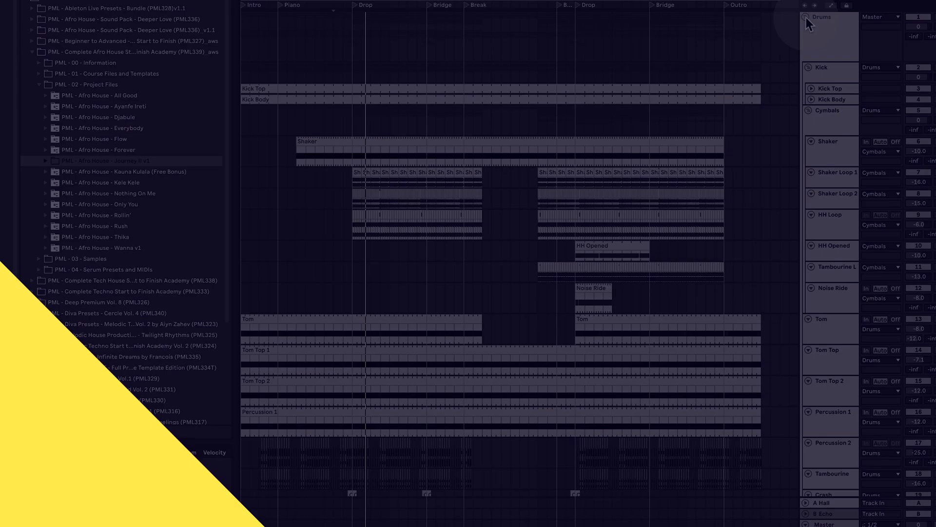
pyautogui.click(806, 18)
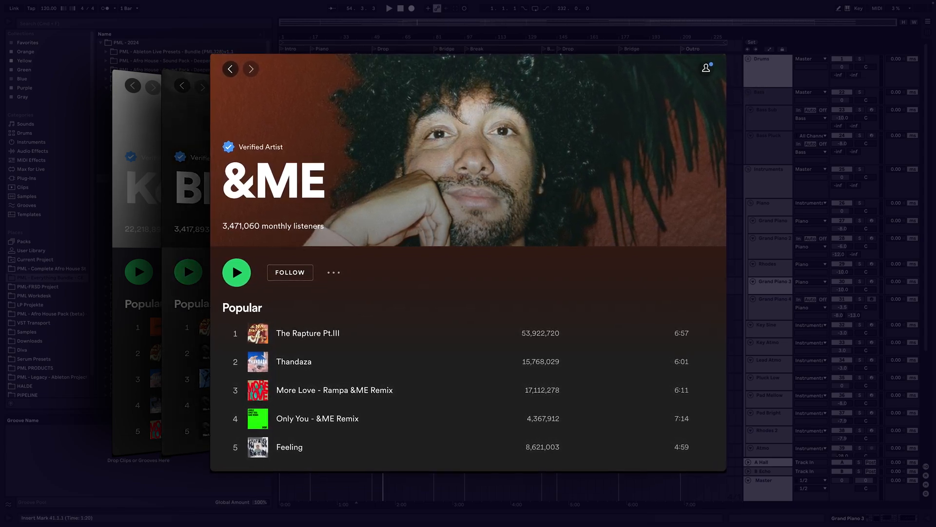
pyautogui.click(749, 58)
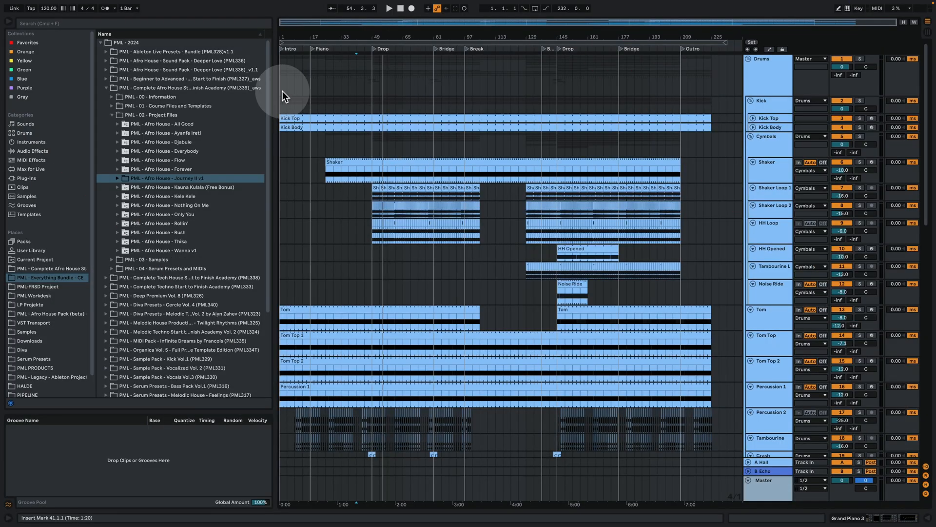
# - Play the arrangement from the start of the Intro at bar 1 and look over the drum and bass tracks
pyautogui.click(284, 96)
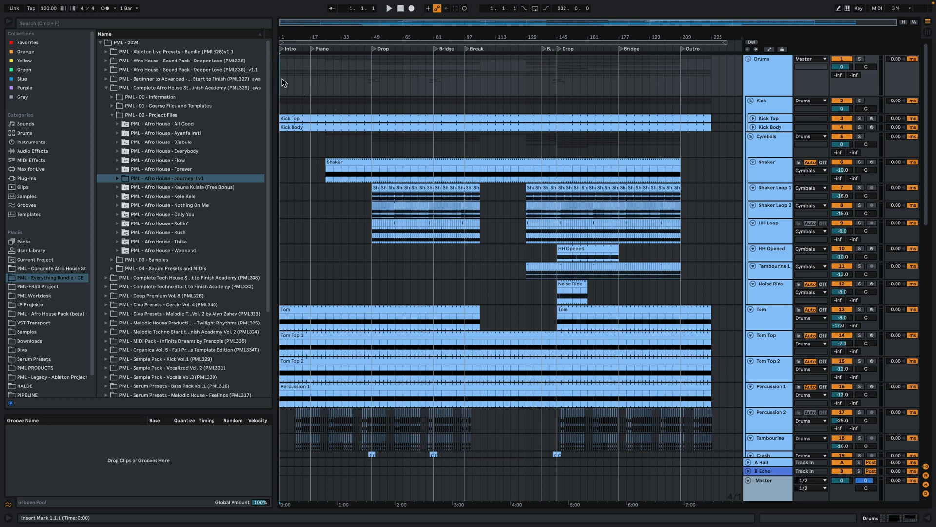
pyautogui.press('space')
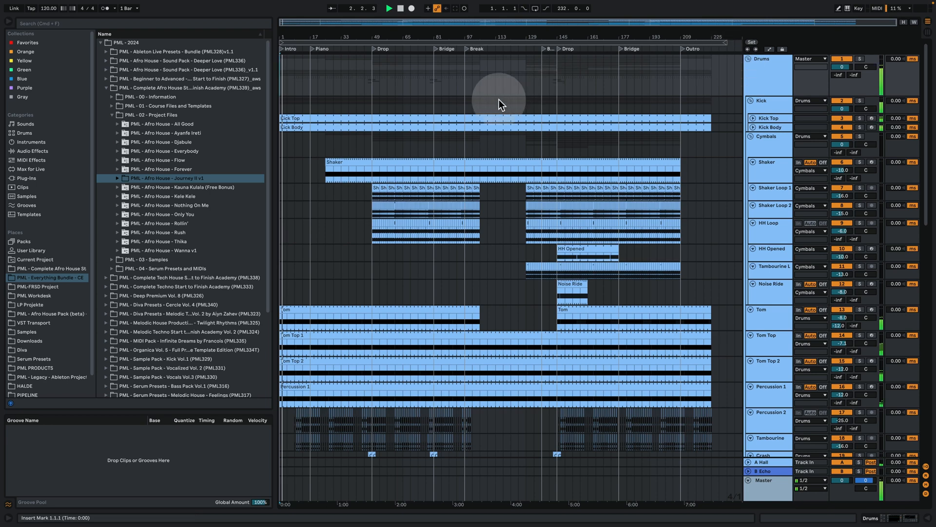
pyautogui.scroll(-3, 487, 176)
pyautogui.scroll(-4, 487, 176)
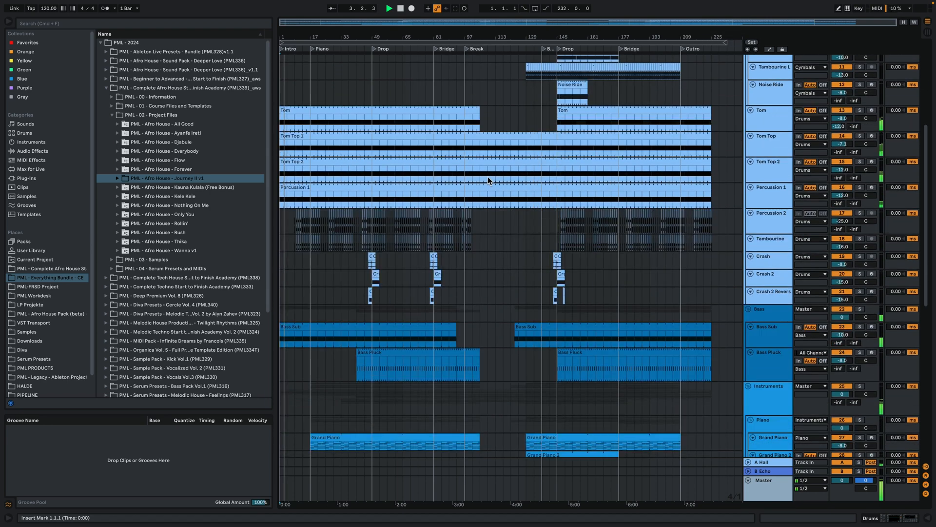
# - Play the arrangement from the Piano marker at bar 17 and examine the bass and piano tracks
pyautogui.click(314, 48)
pyautogui.click(313, 49)
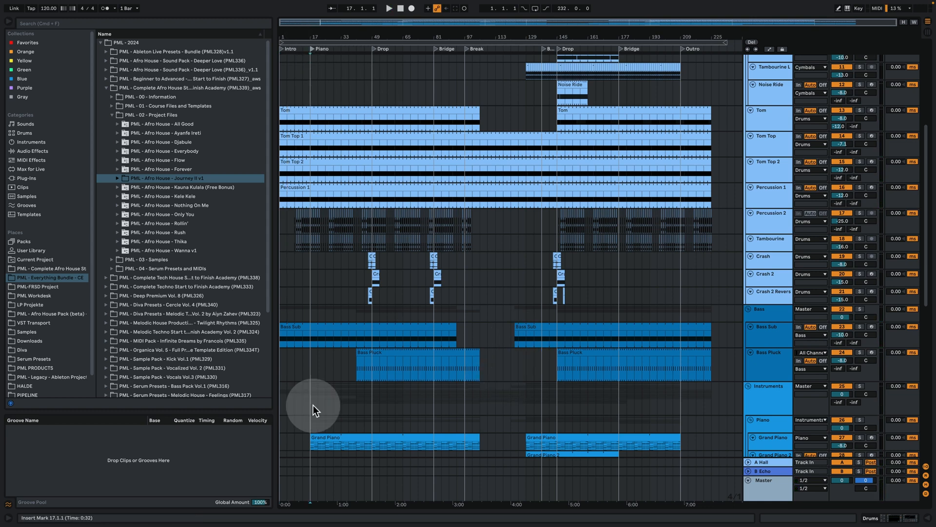
pyautogui.click(310, 483)
pyautogui.press('space')
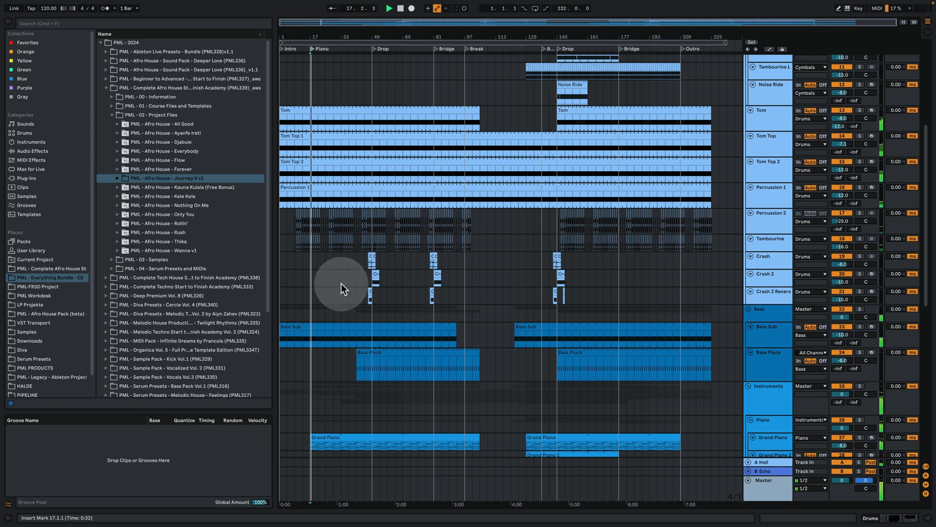
pyautogui.scroll(-4, 344, 281)
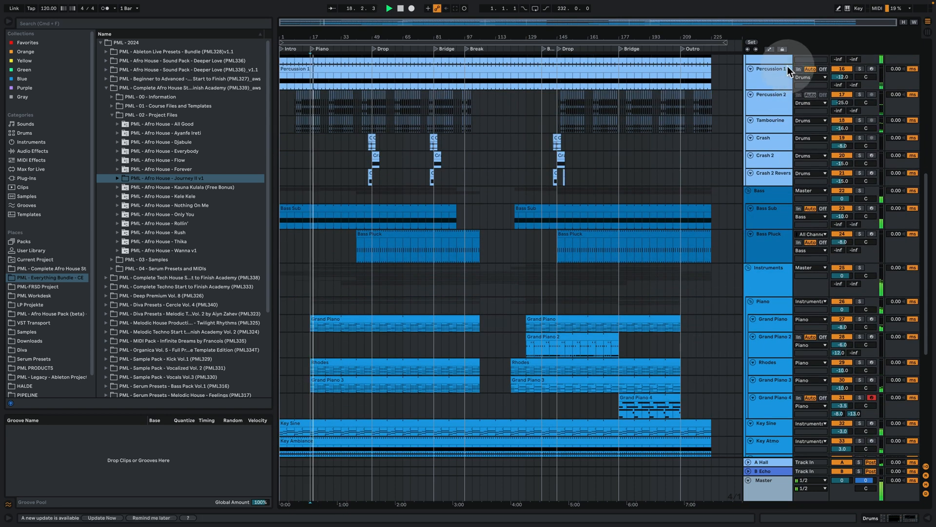
# - Show the automation lanes in the arrangement, enlarge the Grand Piano track to reveal its Drive curve, and stop playback
pyautogui.click(770, 48)
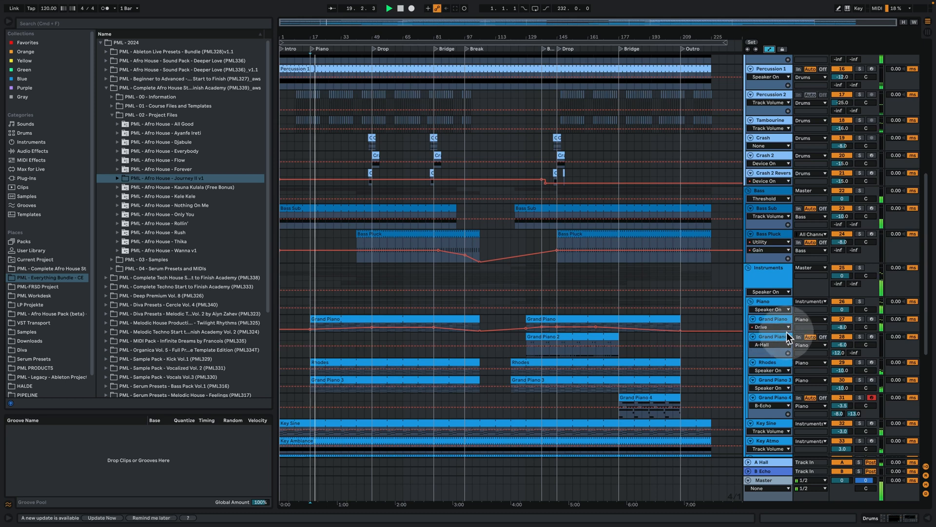
pyautogui.moveTo(786, 332); pyautogui.dragTo(787, 373)
pyautogui.press('space')
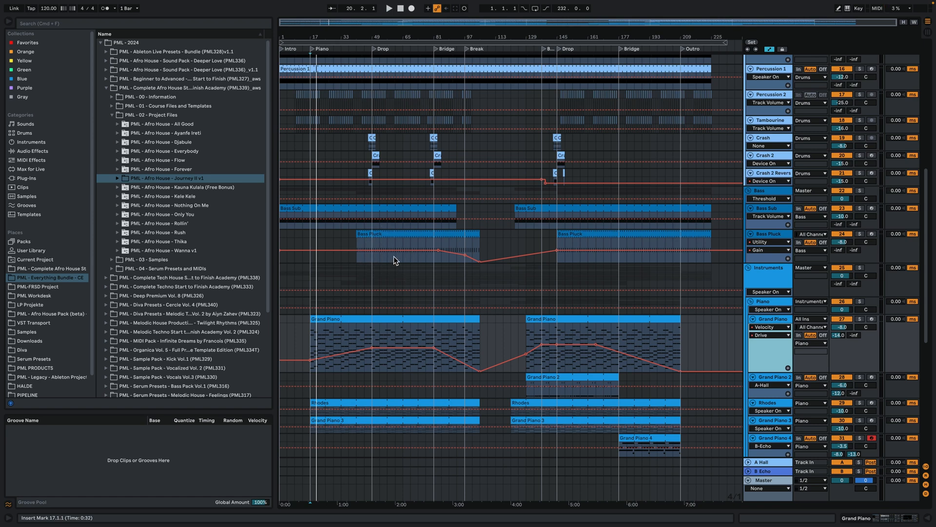
# - Resume playback, jump ahead to about bar 37 before the first Drop, and examine the drum tracks
pyautogui.press('space')
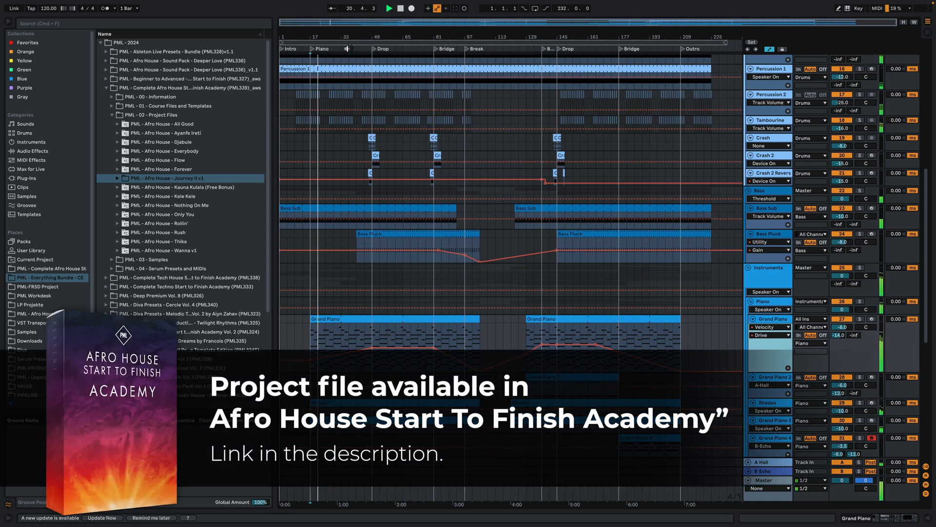
pyautogui.click(348, 49)
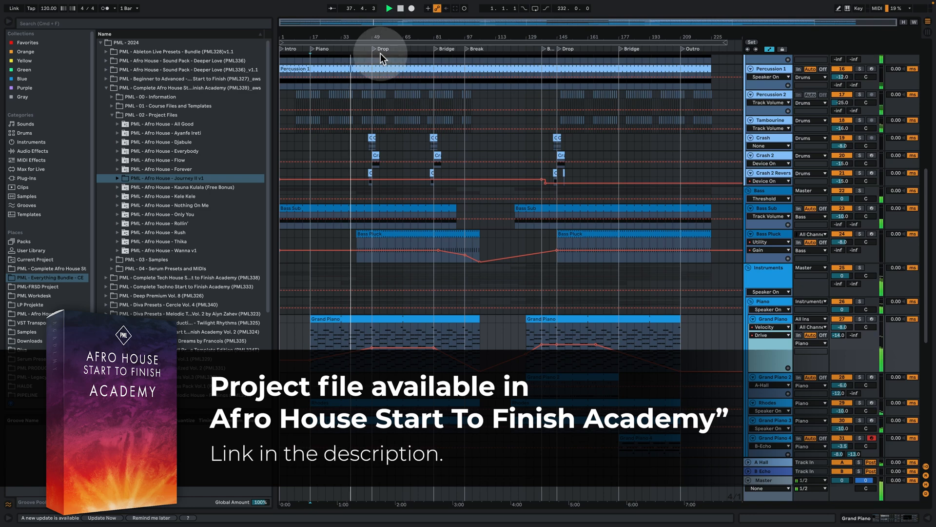
pyautogui.scroll(10, 402, 188)
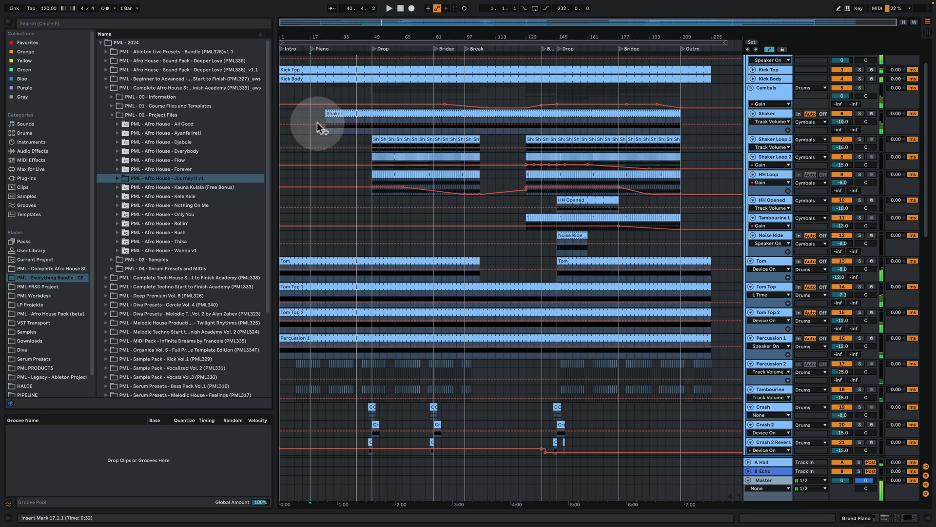
# - Play the first Drop from bar 49, examine the percussion, bass and piano tracks, and stop playback
pyautogui.click(373, 48)
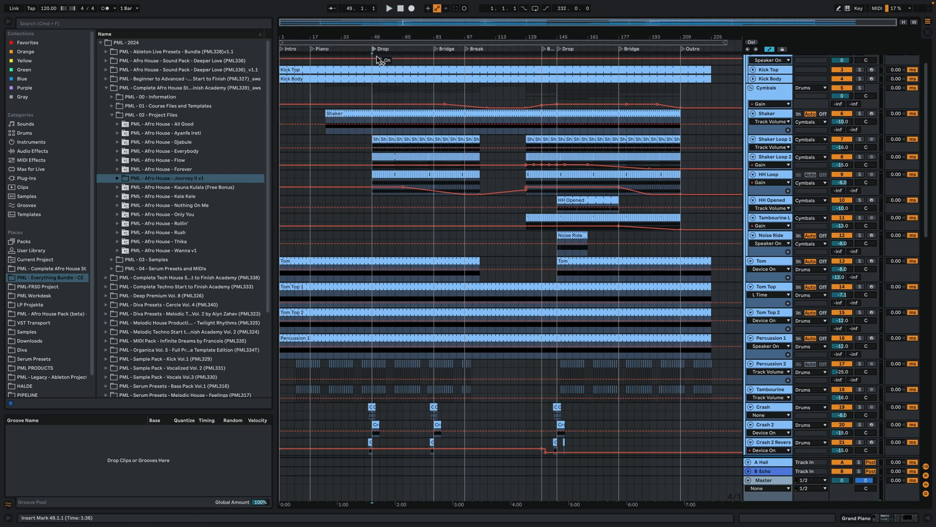
pyautogui.press('space')
pyautogui.scroll(-10, 427, 192)
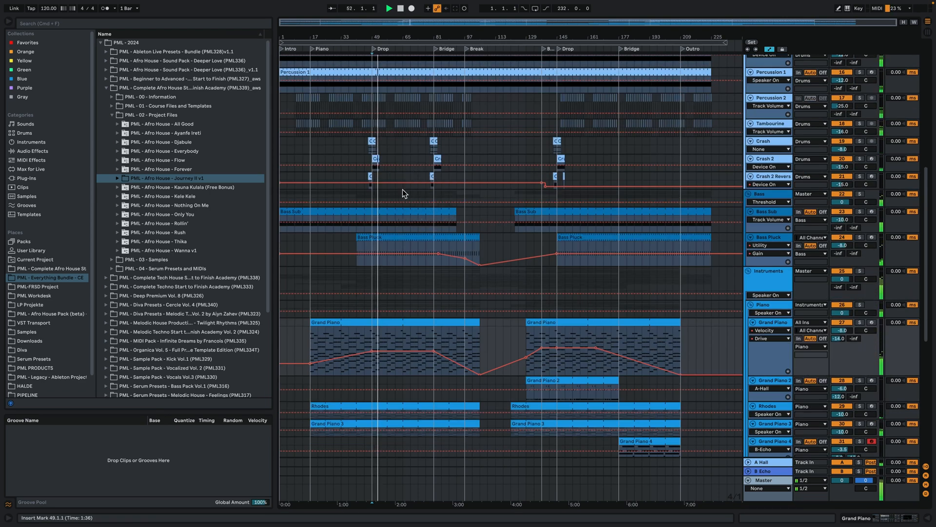
pyautogui.click(425, 134)
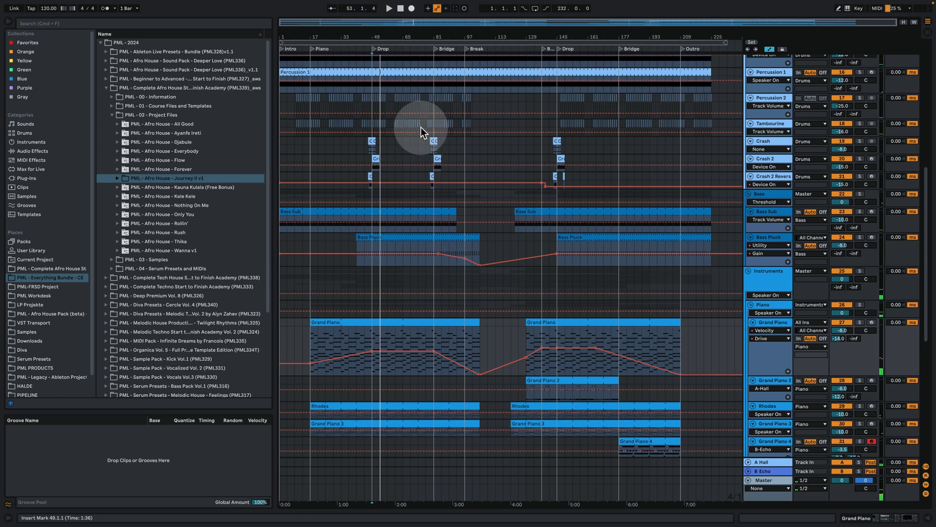
pyautogui.click(457, 95)
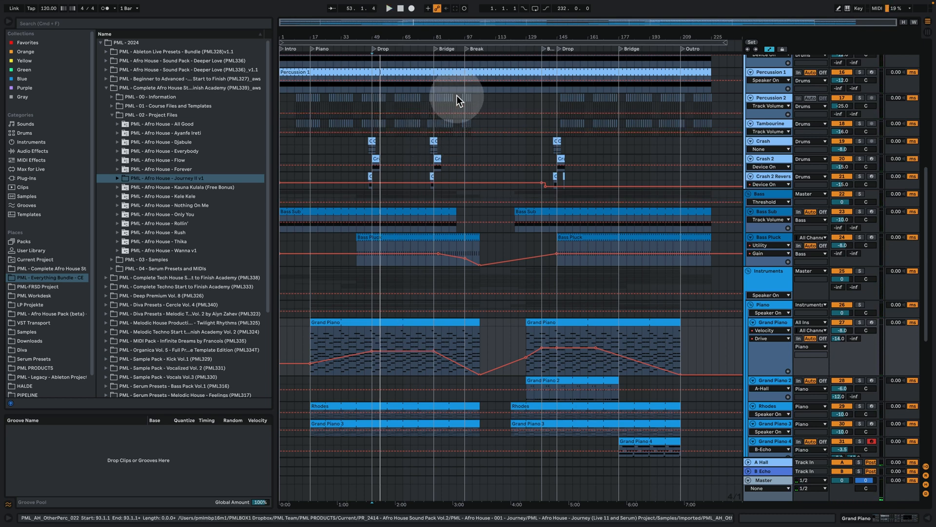
# - Play the first Bridge from bar 81 and examine the piano, pad and lead tracks with their automation
pyautogui.click(435, 48)
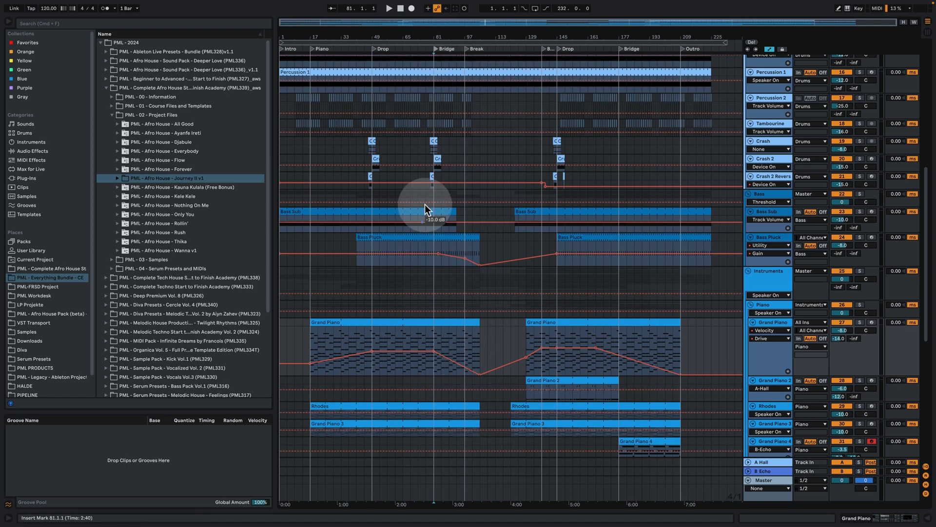
pyautogui.press('space')
pyautogui.scroll(-10, 487, 225)
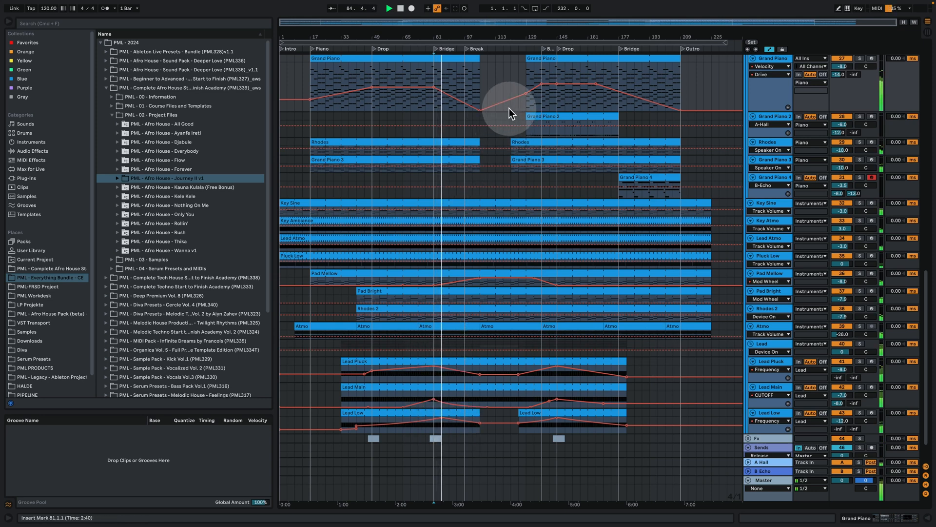
# - Open the first Grand Piano clip, enlarge its chord notes for inspection, and show the track's device chain
pyautogui.doubleClick(456, 58)
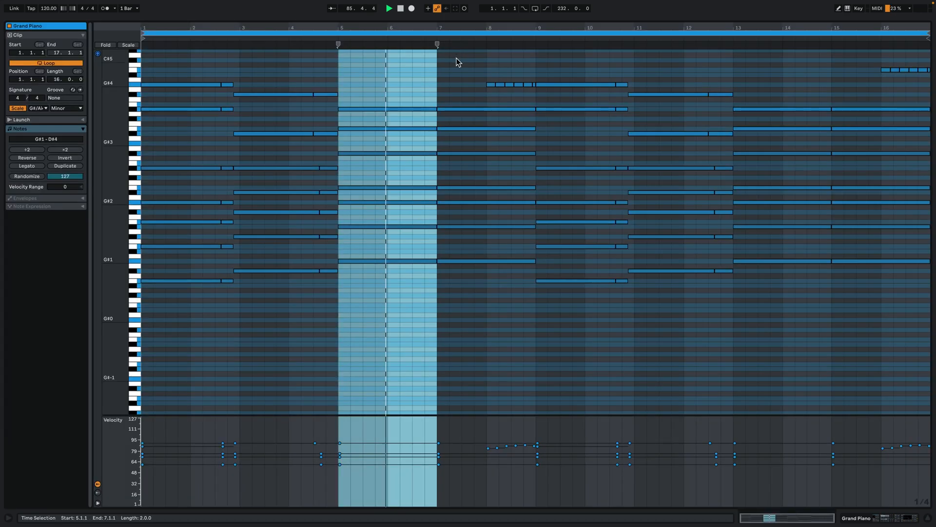
pyautogui.click(443, 335)
pyautogui.moveTo(104, 209); pyautogui.dragTo(128, 235)
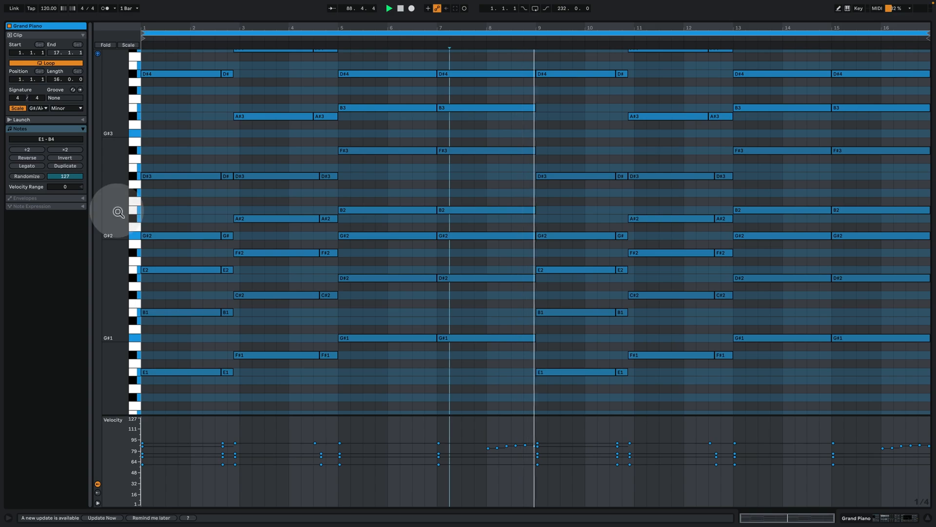
pyautogui.click(886, 516)
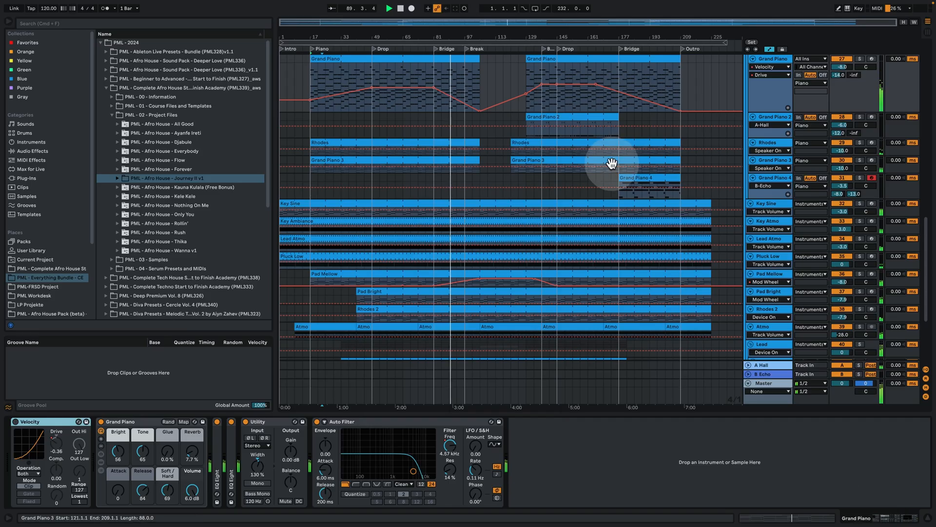
# - Play the Break from bar 105, where the first Grand Piano clip ends, and examine the bass and piano automation
pyautogui.click(481, 79)
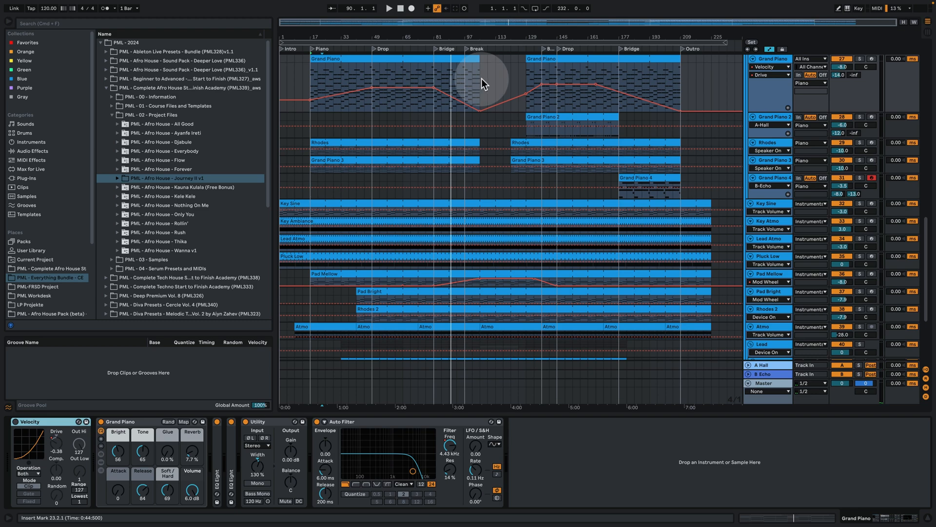
pyautogui.press('space')
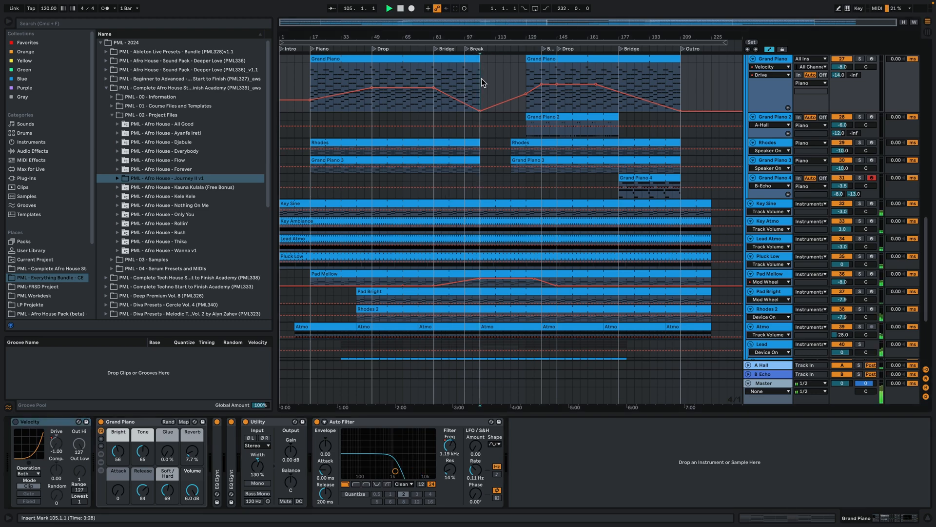
pyautogui.scroll(3, 478, 110)
pyautogui.scroll(2, 477, 110)
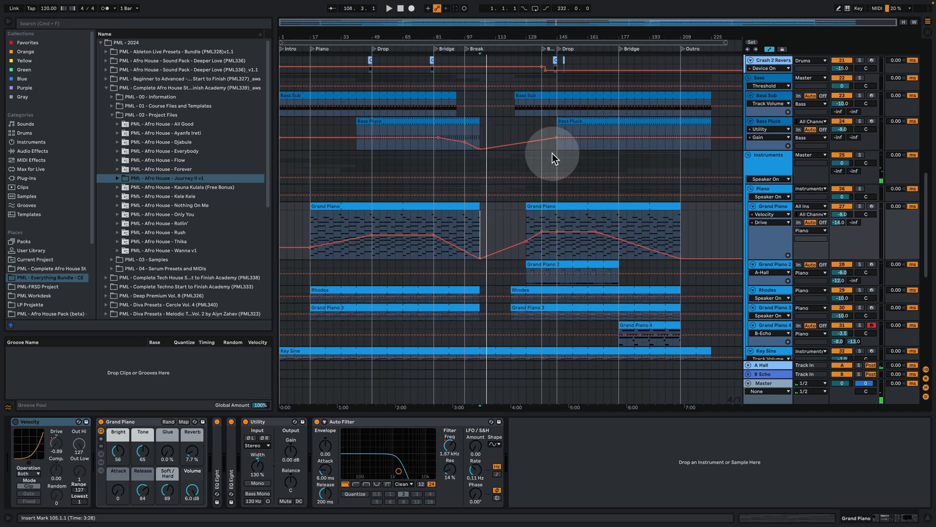
# - Play the build-up from bar 121 on the Instruments group, examine the drum, bass and piano tracks, and stop playback
pyautogui.click(511, 154)
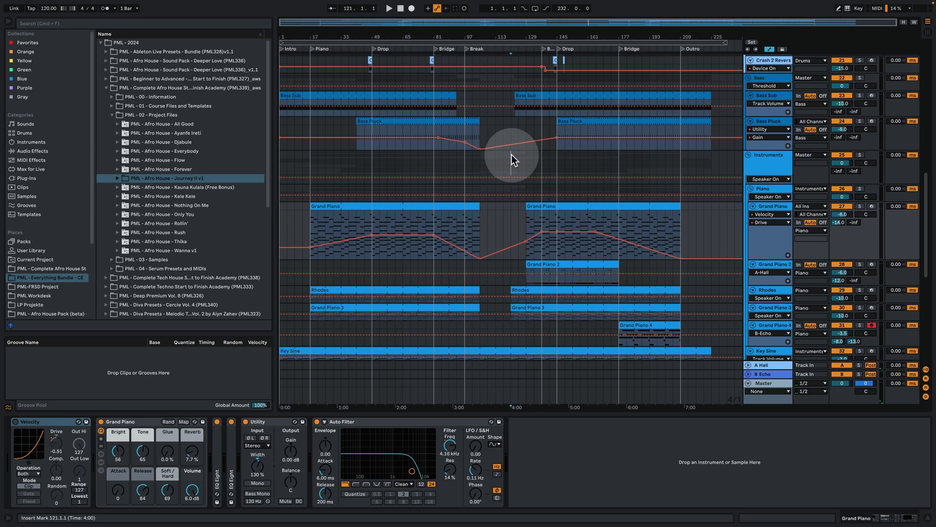
pyautogui.press('space')
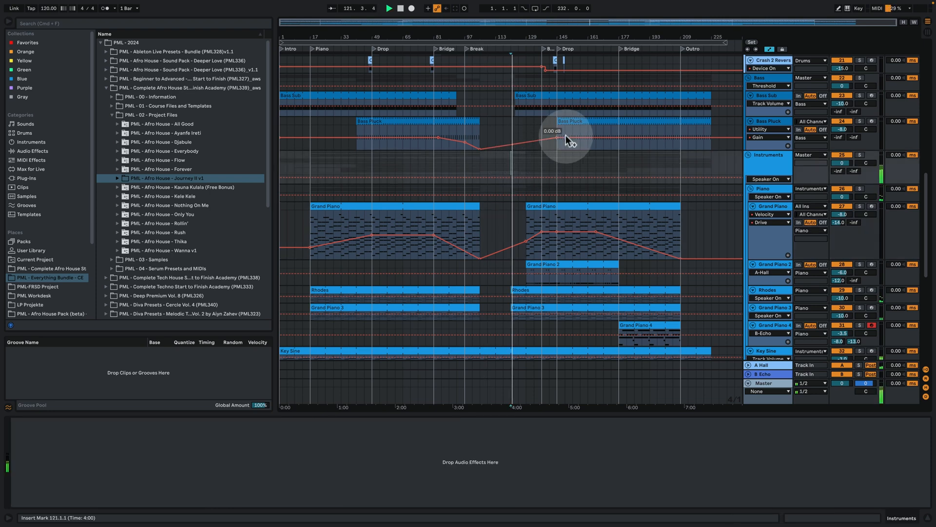
pyautogui.scroll(5, 570, 194)
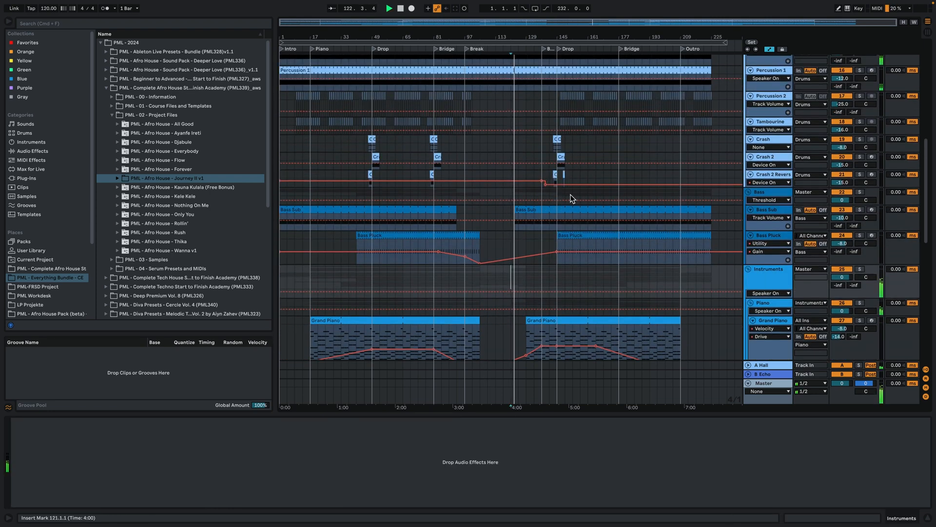
pyautogui.scroll(-3, 570, 195)
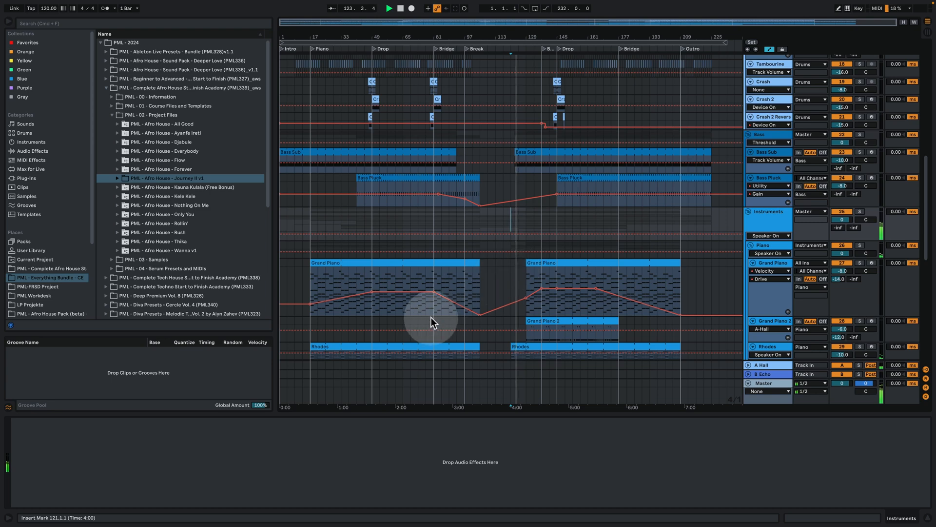
pyautogui.press('space')
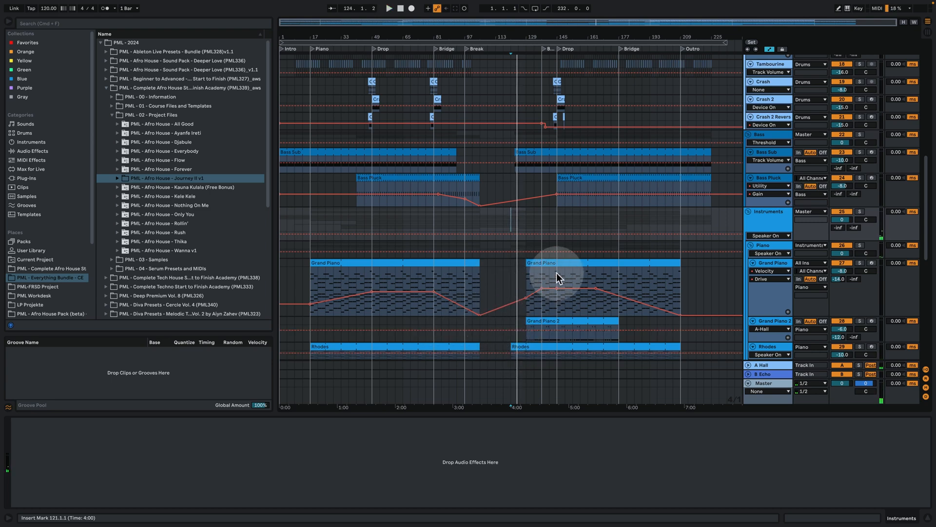
pyautogui.click(541, 147)
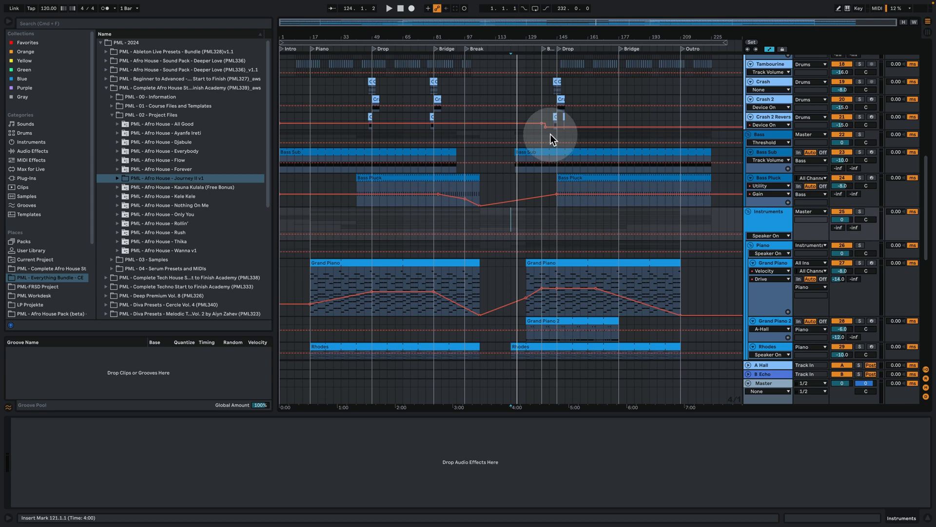
# - Play from bar 129, where the second Grand Piano clip starts, and examine the bass and piano automation
pyautogui.click(531, 182)
pyautogui.click(529, 264)
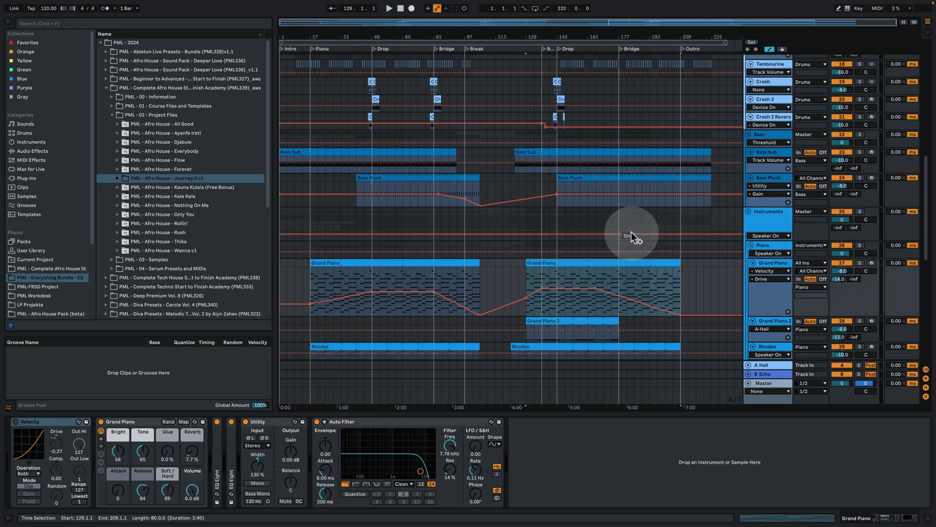
pyautogui.press('space')
pyautogui.scroll(-3, 569, 285)
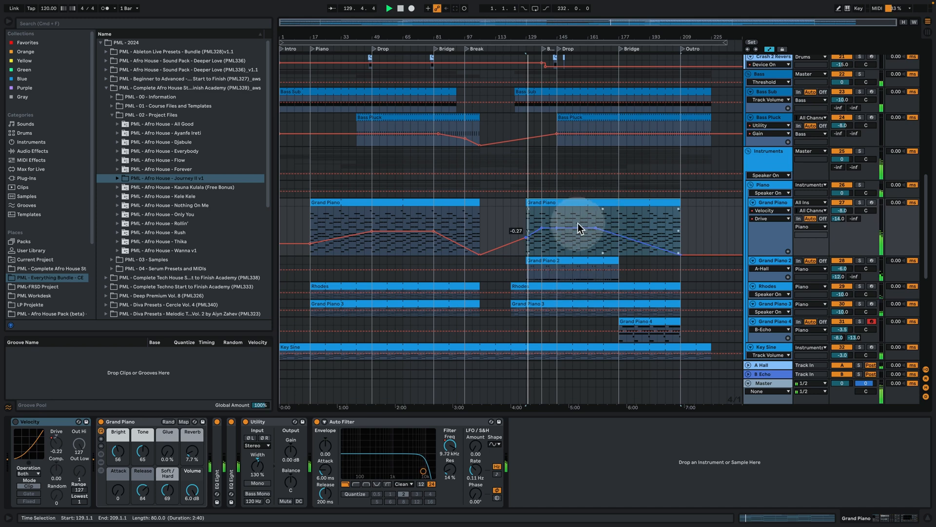
# - Open the Grand Piano 2 clip to inspect its notes, return to its device chain, and hide the detail view
pyautogui.doubleClick(570, 263)
pyautogui.click(474, 202)
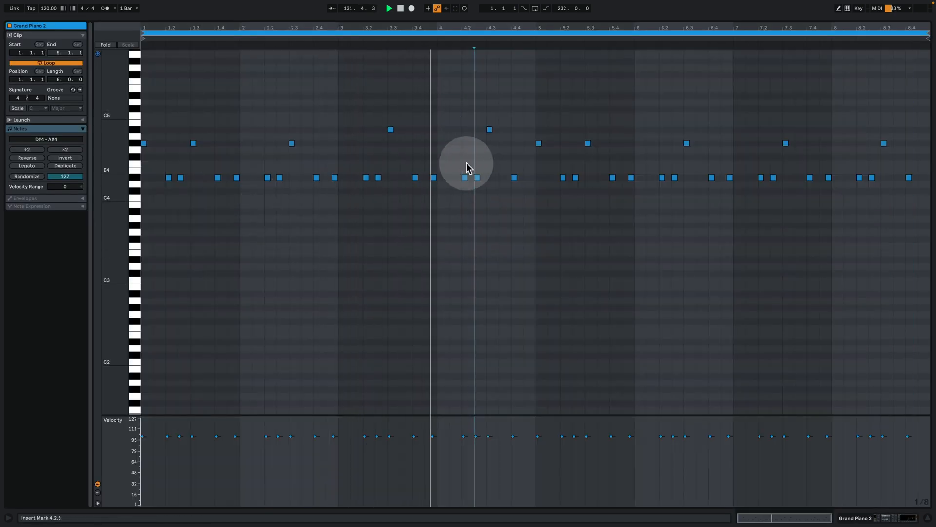
pyautogui.click(890, 517)
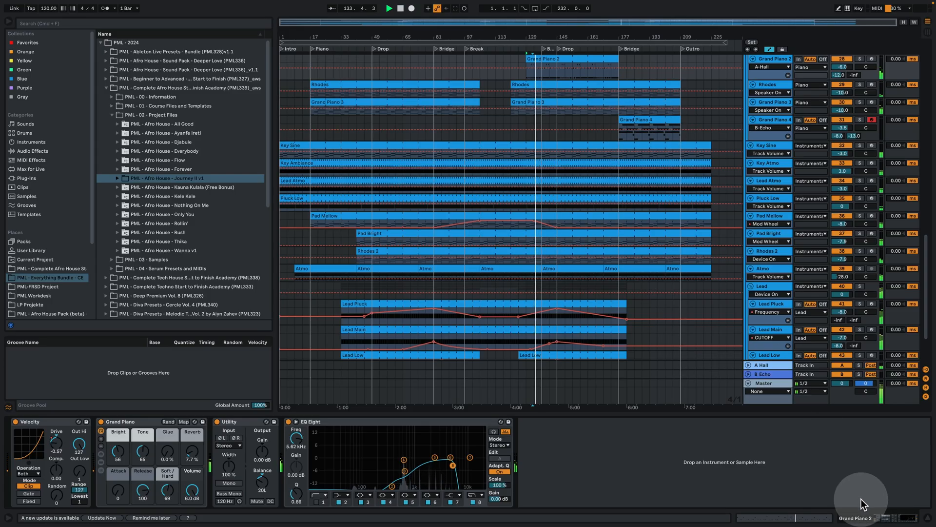
pyautogui.click(927, 517)
pyautogui.scroll(5, 525, 187)
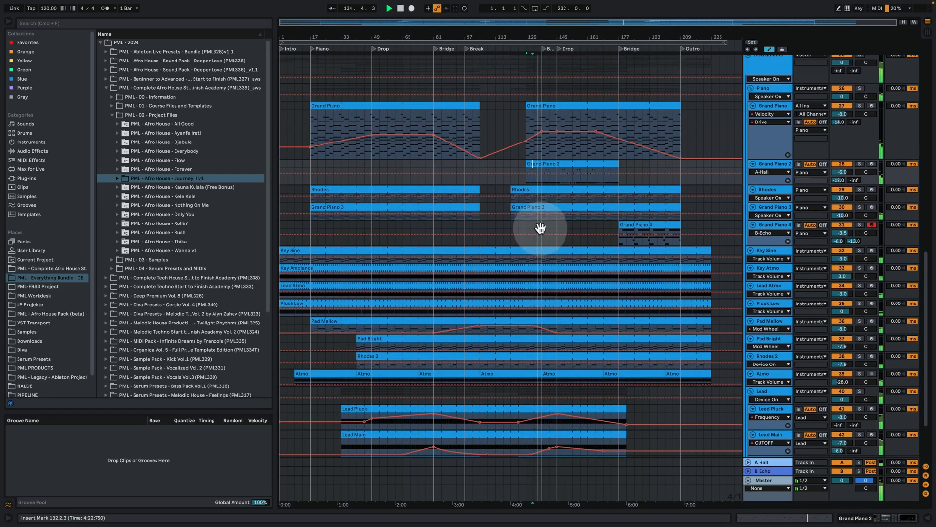
# - Enlarge the arrangement around the Build Up, review the Grand Piano 2 notes again, and show the track's device chain
pyautogui.moveTo(555, 47); pyautogui.dragTo(553, 80)
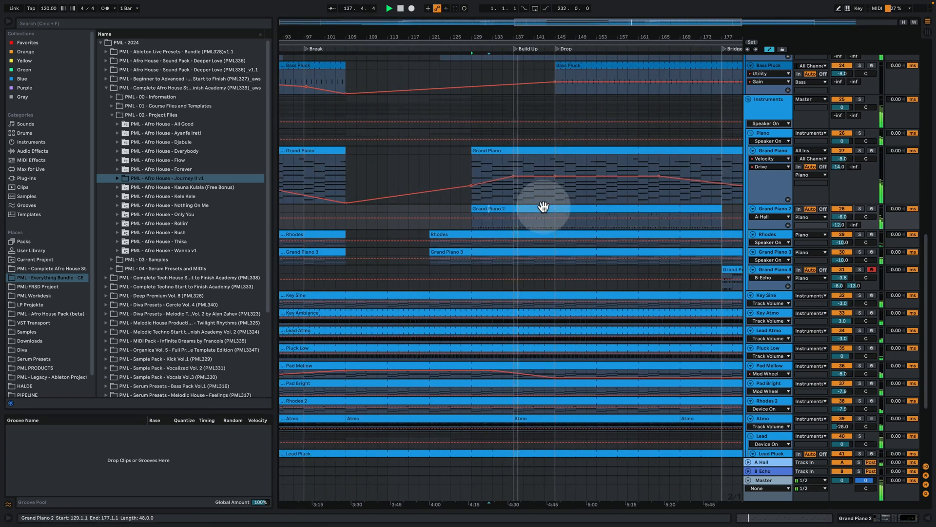
pyautogui.doubleClick(505, 212)
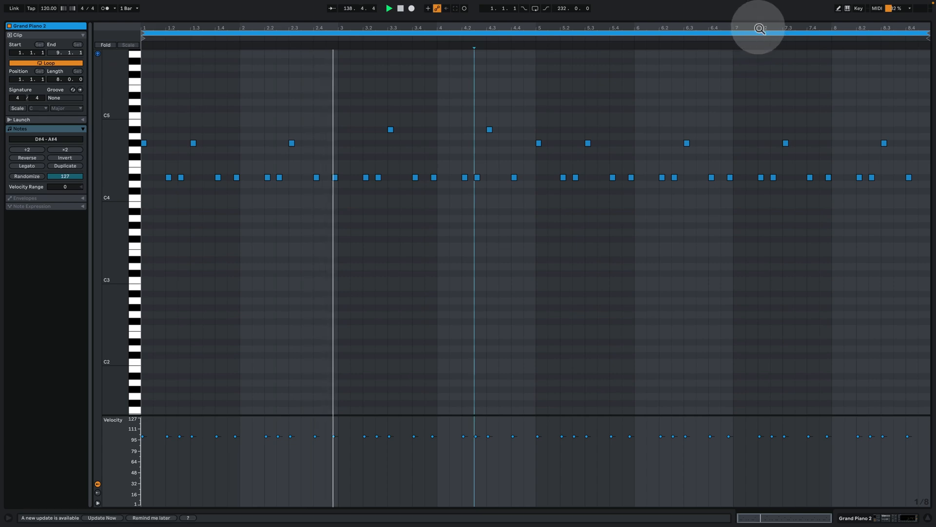
pyautogui.click(886, 517)
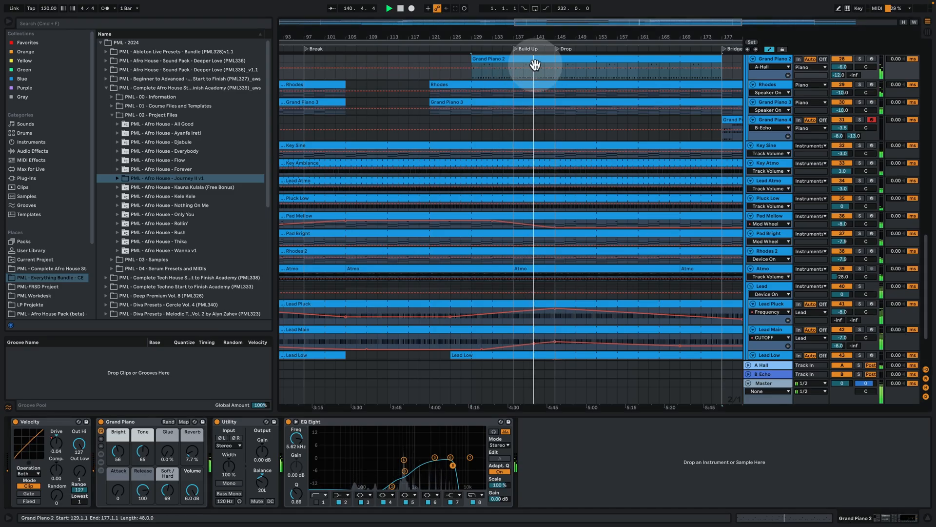
pyautogui.scroll(3, 619, 146)
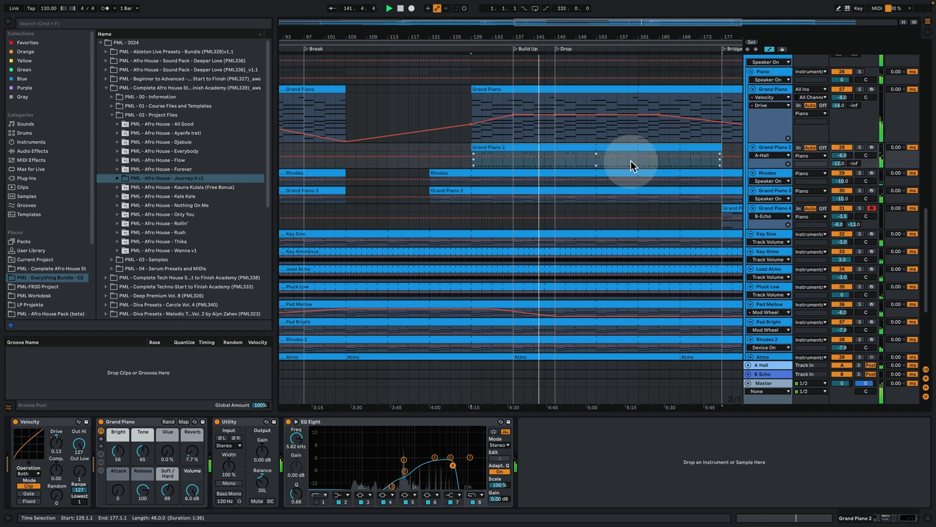
# - Open the second Grand Piano clip to inspect its chord notes, and return to the track's device chain
pyautogui.doubleClick(554, 91)
pyautogui.click(787, 99)
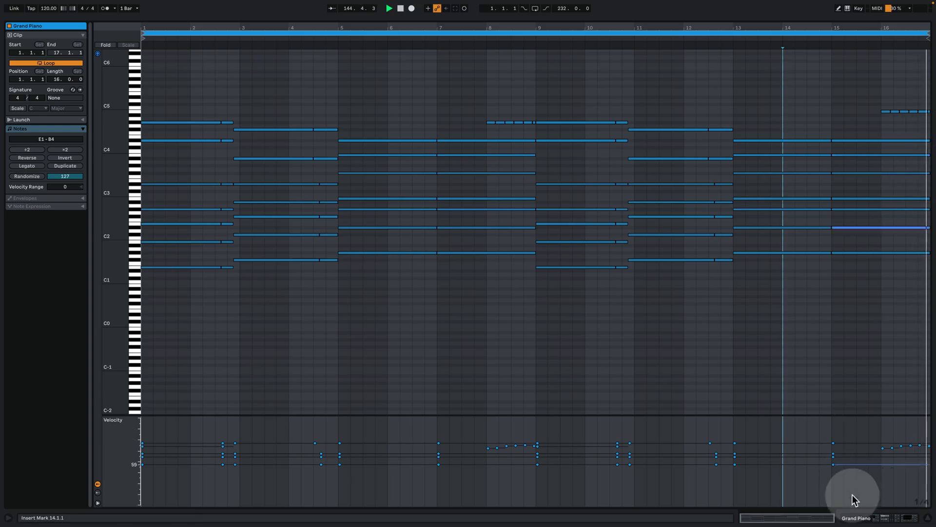
pyautogui.click(875, 519)
# - Examine the piano tracks and their automation across the second Drop, and stop playback
pyautogui.moveTo(590, 35); pyautogui.dragTo(502, 35)
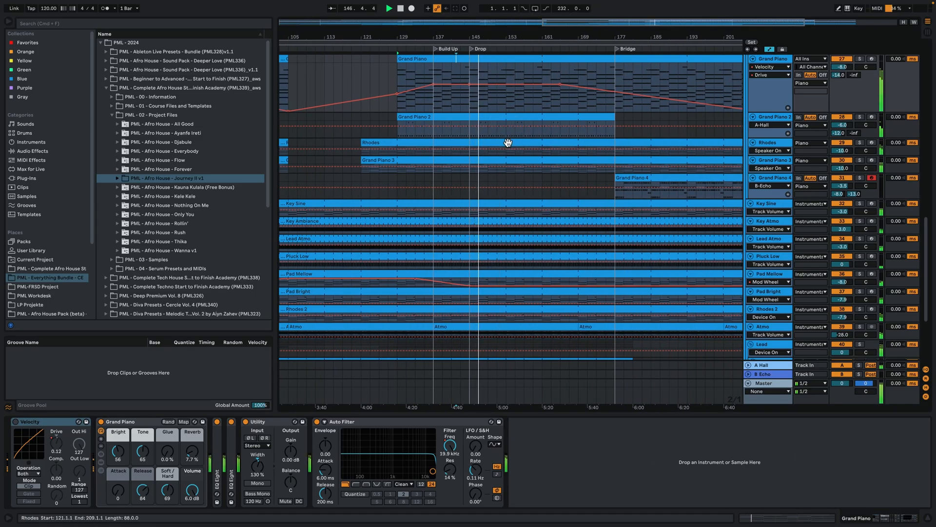
pyautogui.scroll(3, 507, 155)
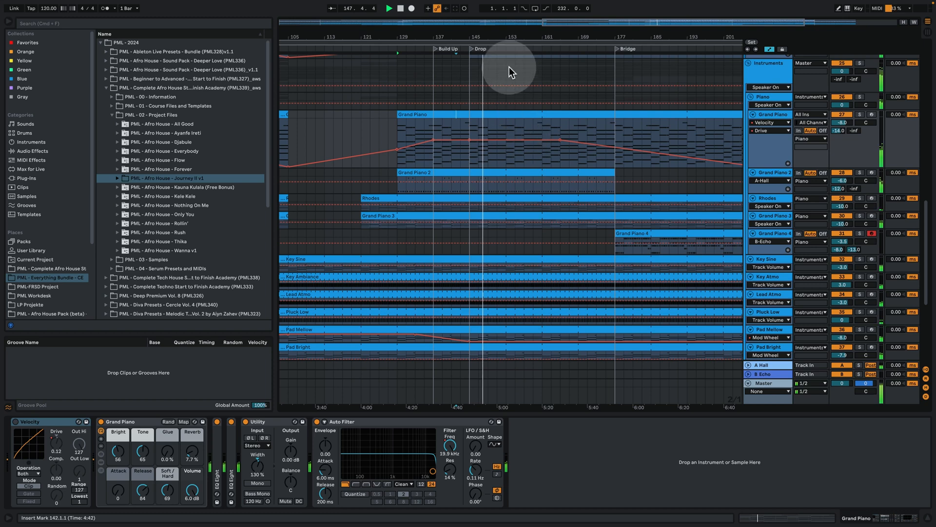
pyautogui.moveTo(506, 33); pyautogui.dragTo(575, 75)
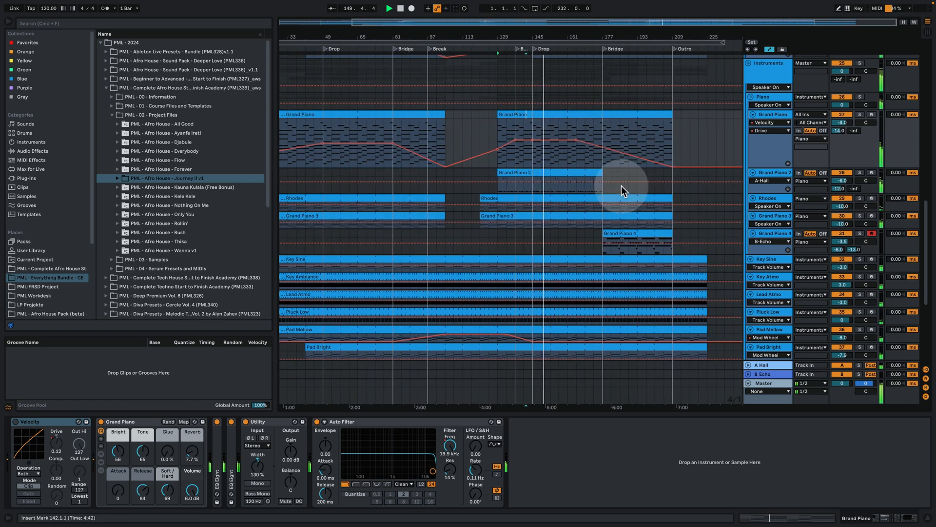
pyautogui.click(602, 161)
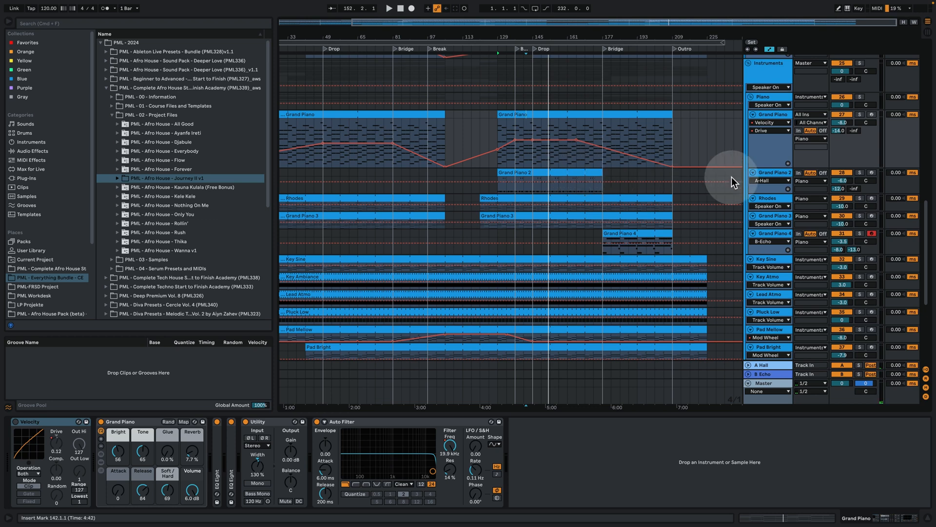
# - Listen to the Grand Piano 2 track soloed from bar 129, remove its solo, and stop playback
pyautogui.click(770, 177)
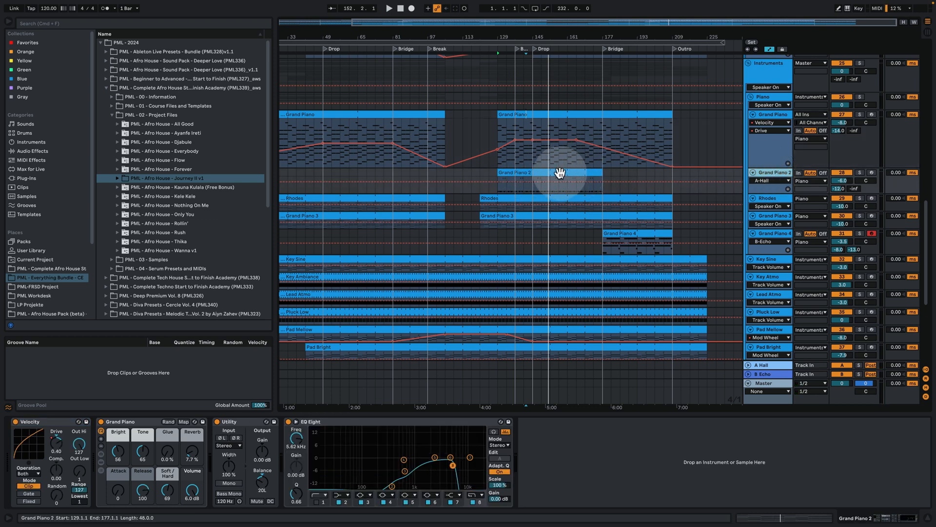
pyautogui.click(860, 172)
pyautogui.press('space')
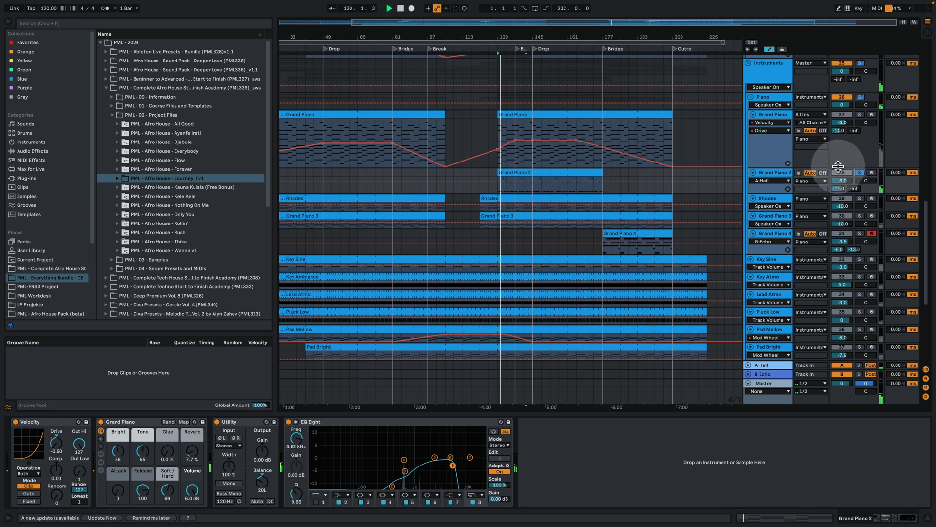
pyautogui.click(860, 172)
pyautogui.press('space')
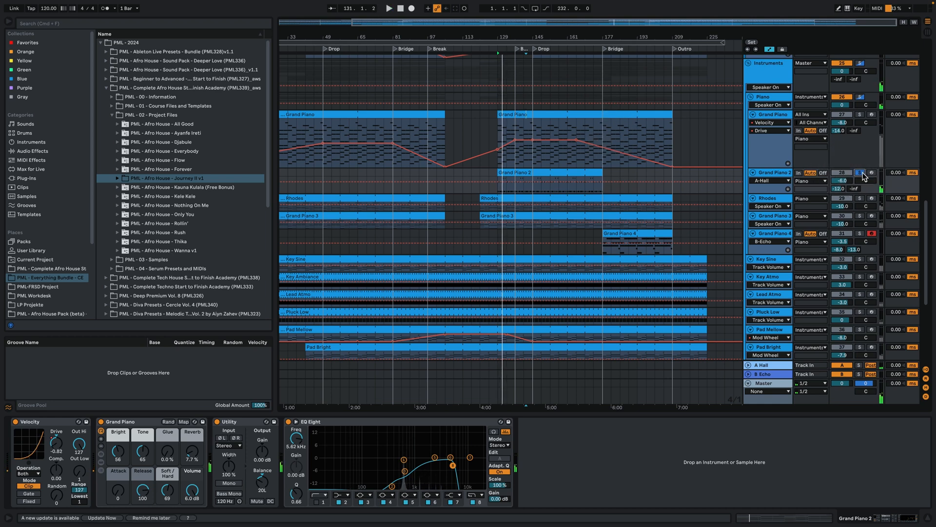
# - Listen to the Grand Piano track soloed from bar 160, remove its solo, and stop playback with the full arrangement in view
pyautogui.click(609, 129)
pyautogui.click(567, 125)
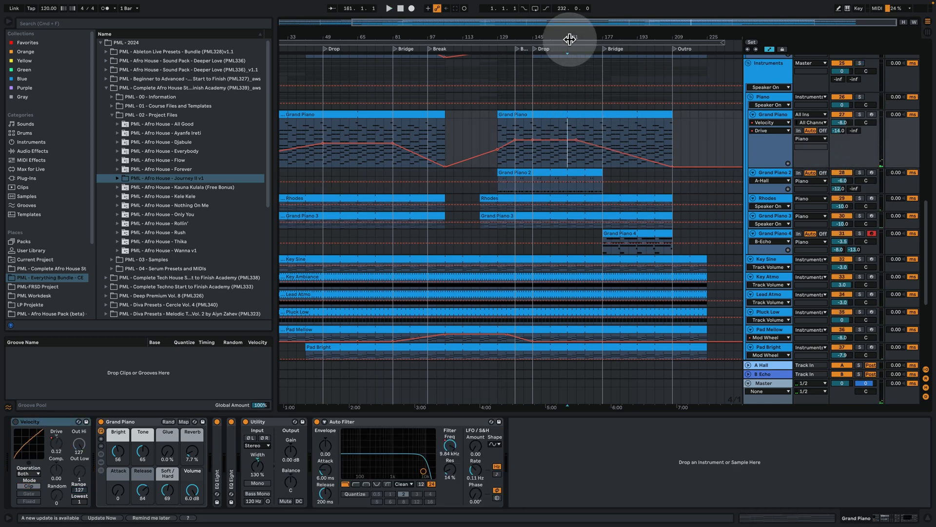
pyautogui.moveTo(569, 37)
pyautogui.mouseDown()
pyautogui.moveTo(569, 64)
pyautogui.moveTo(568, 51)
pyautogui.mouseUp()
pyautogui.click(551, 123)
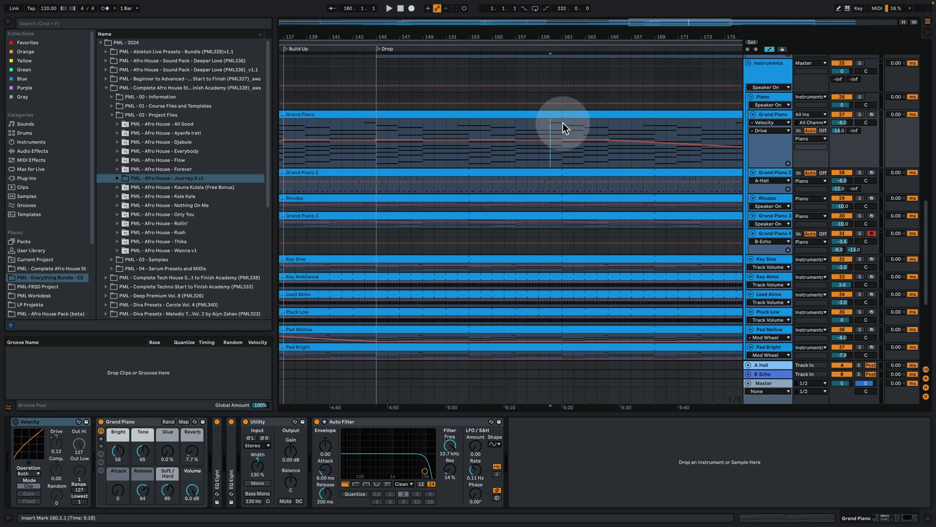
pyautogui.click(861, 114)
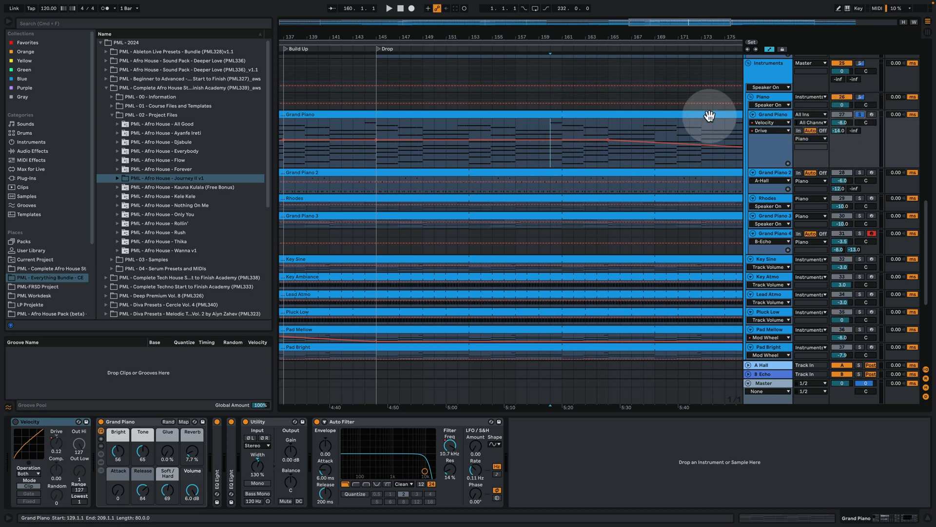
pyautogui.press('space')
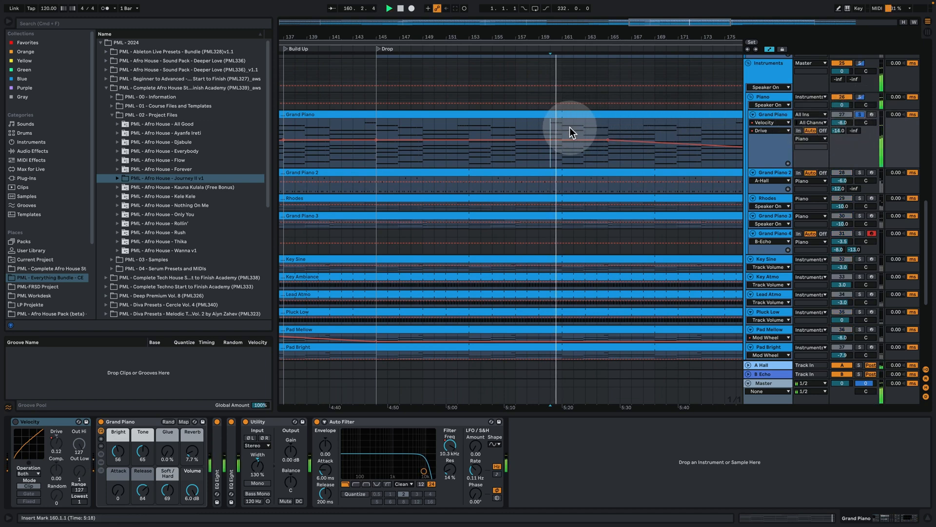
pyautogui.click(860, 114)
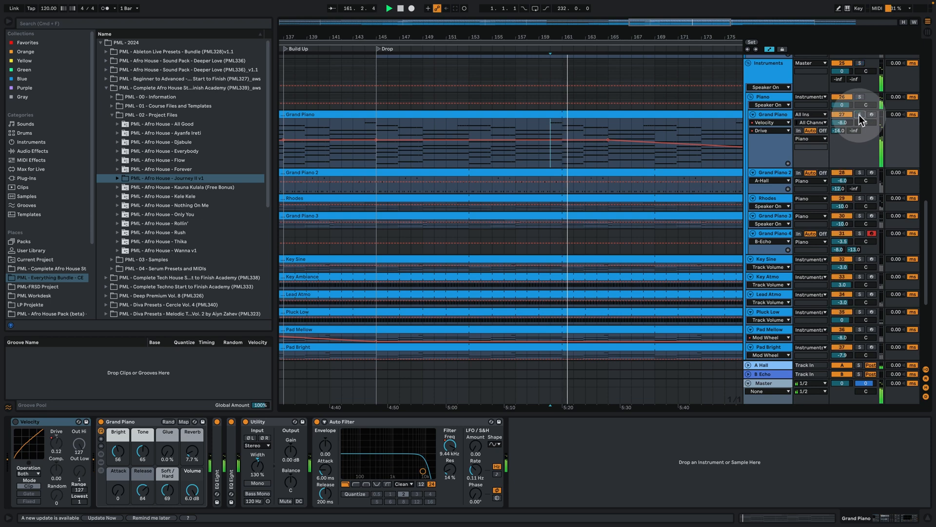
pyautogui.moveTo(541, 35); pyautogui.dragTo(541, 5)
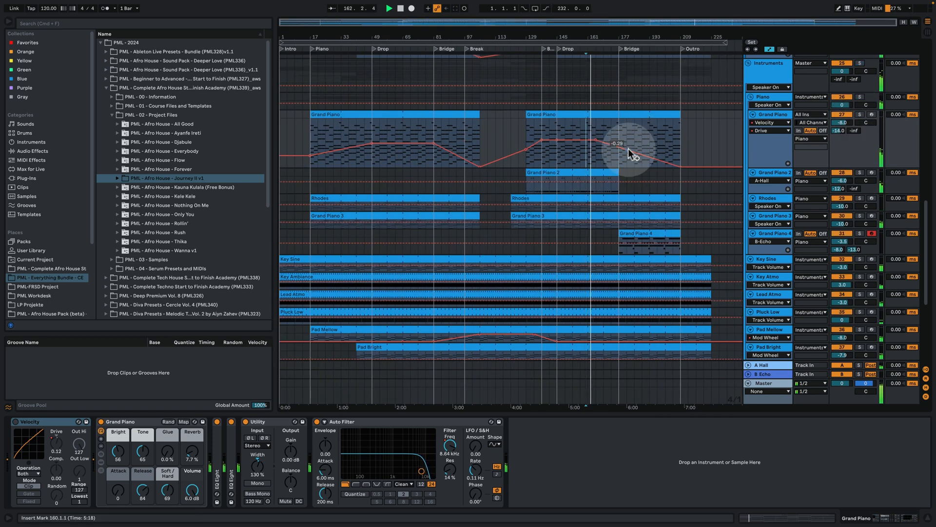
pyautogui.press('space')
# - Play the second Bridge from bar 193 and examine the piano, bass and drum tracks
pyautogui.click(587, 125)
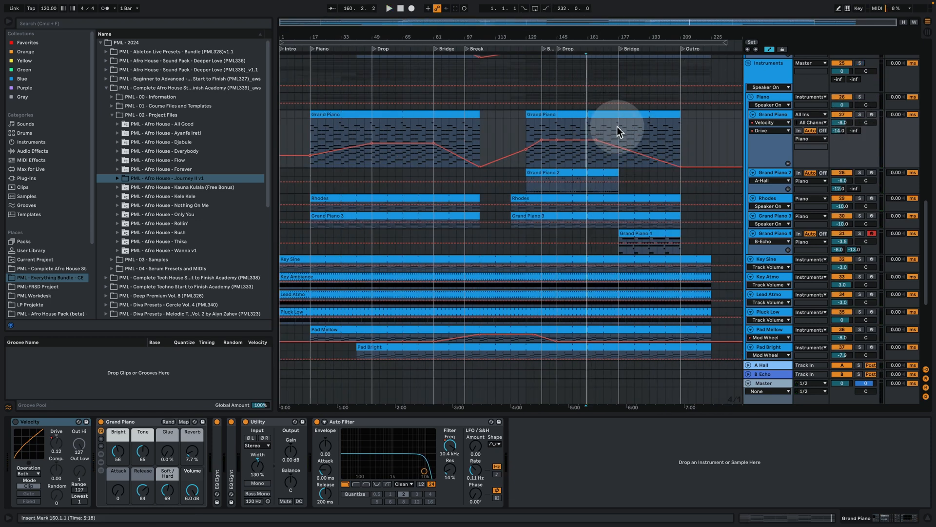
pyautogui.click(650, 129)
pyautogui.press('space')
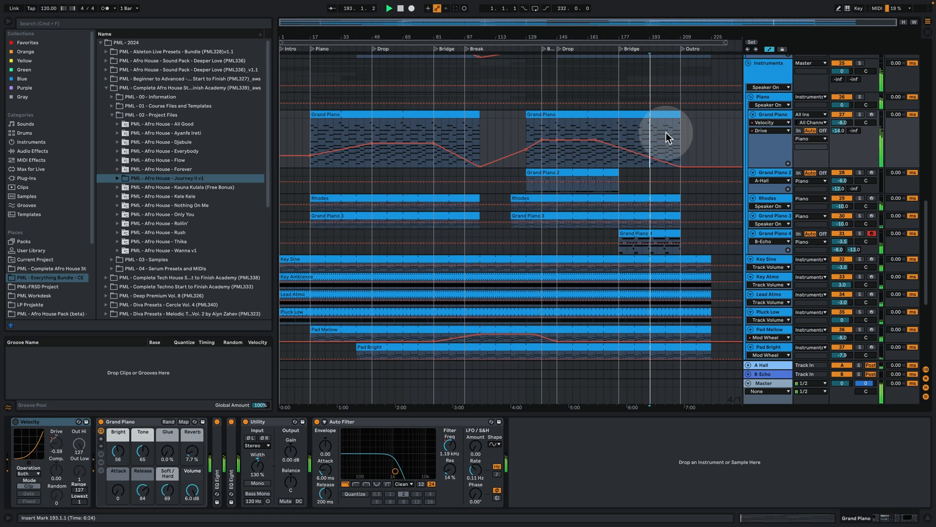
pyautogui.scroll(10, 669, 138)
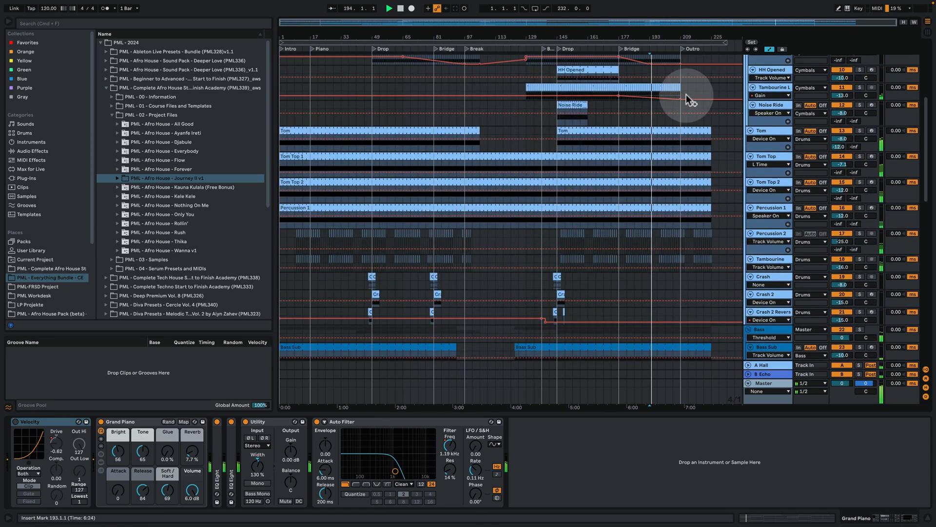
# - Play the Outro from bar 209, stop playback, and examine the drum tracks with the device view hidden
pyautogui.click(683, 119)
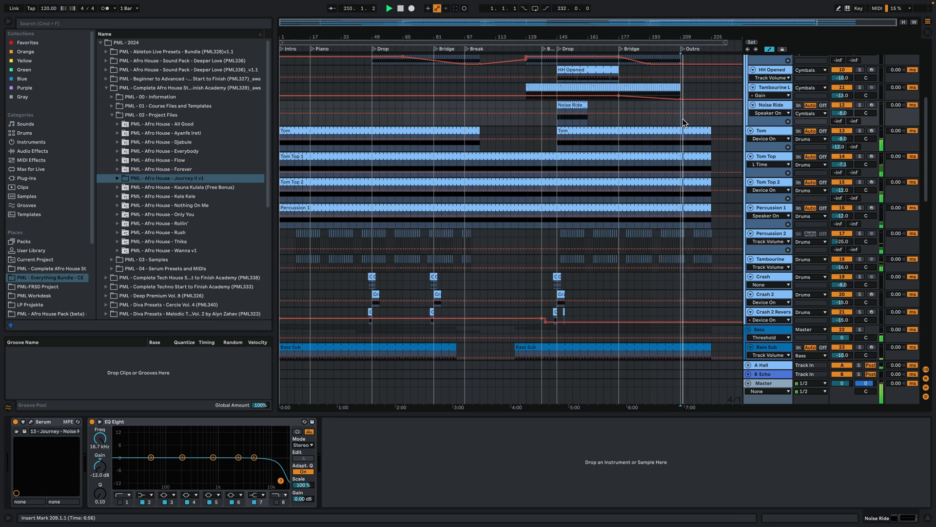
pyautogui.press('space')
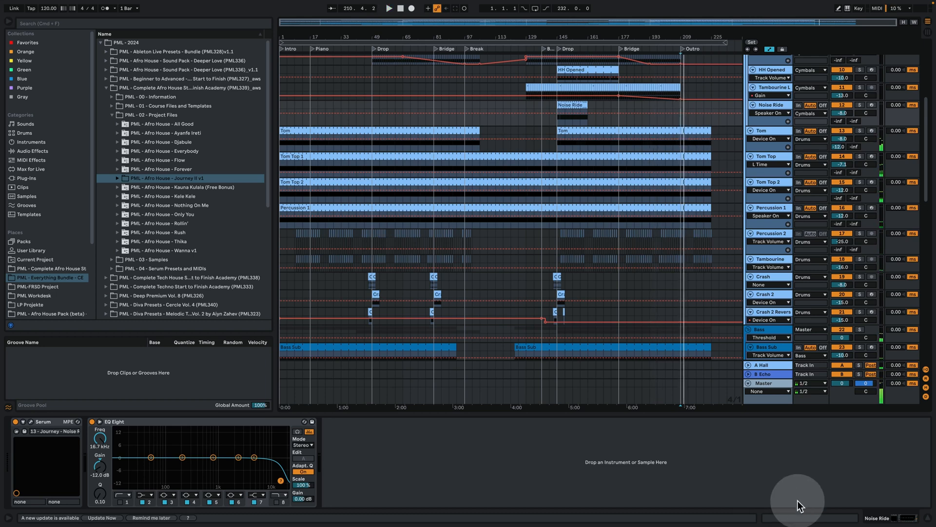
pyautogui.click(928, 518)
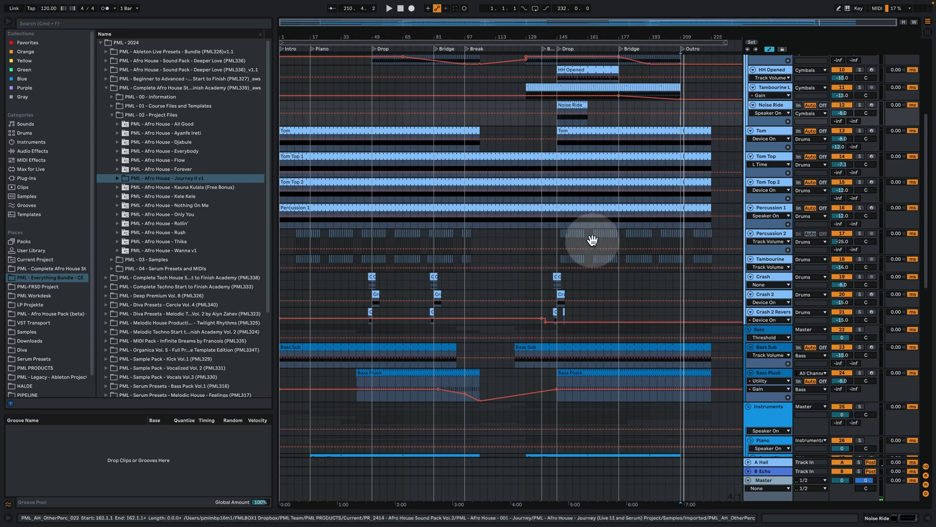
pyautogui.scroll(8, 605, 255)
pyautogui.scroll(1, 584, 253)
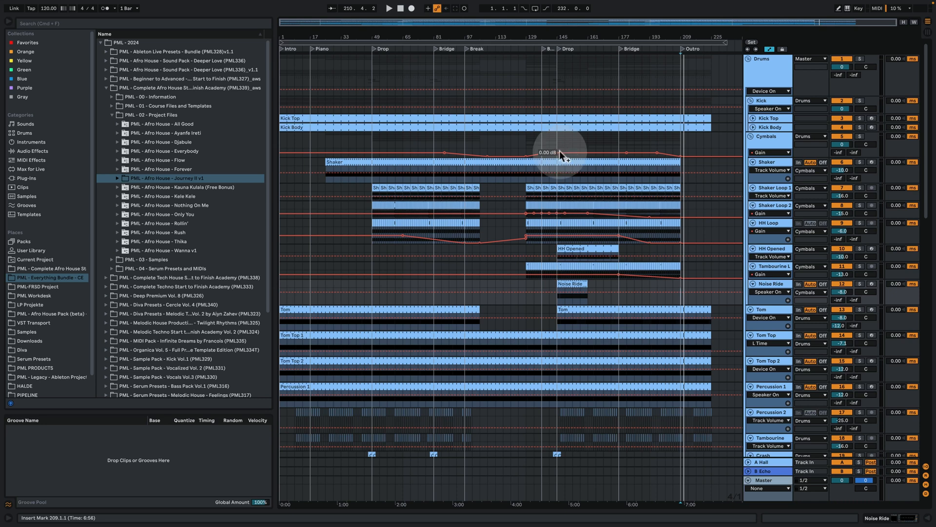
# - Solo the Drums group and play it from bar 25, where the Shaker clip begins
pyautogui.click(326, 63)
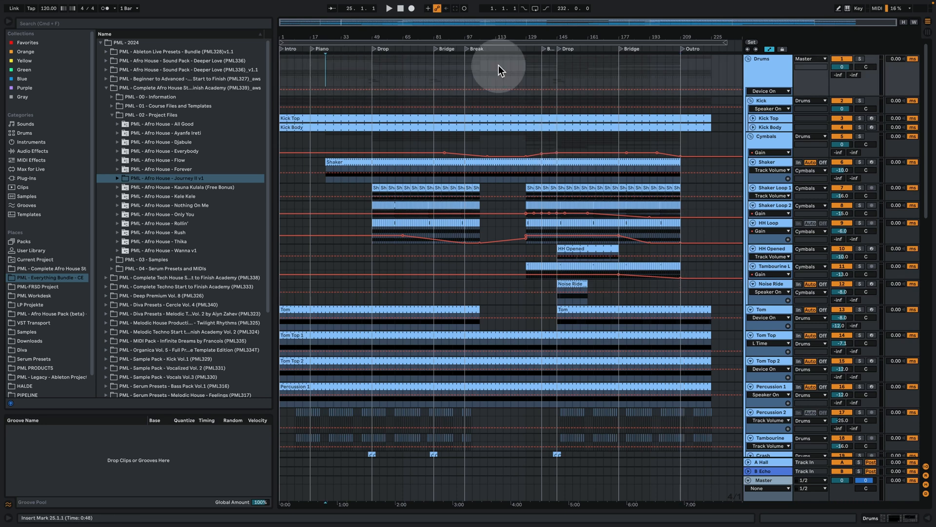
pyautogui.click(860, 59)
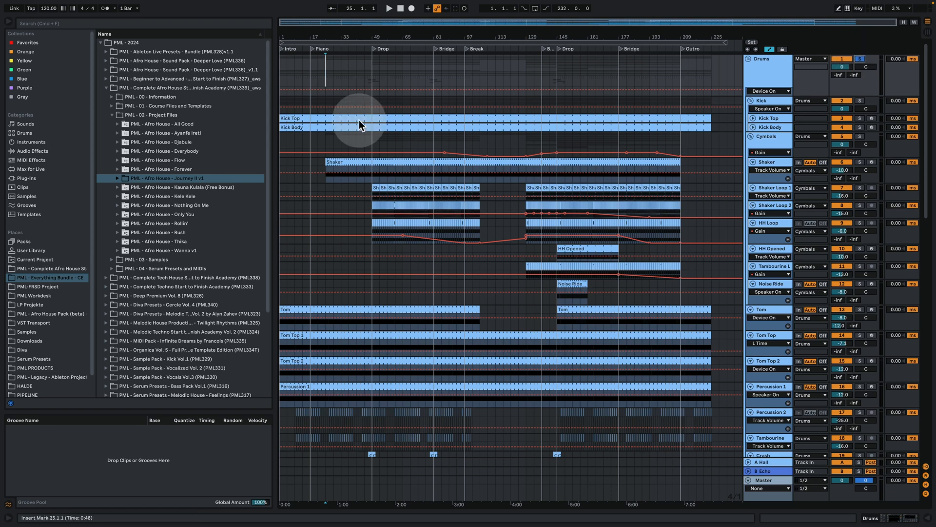
pyautogui.press('space')
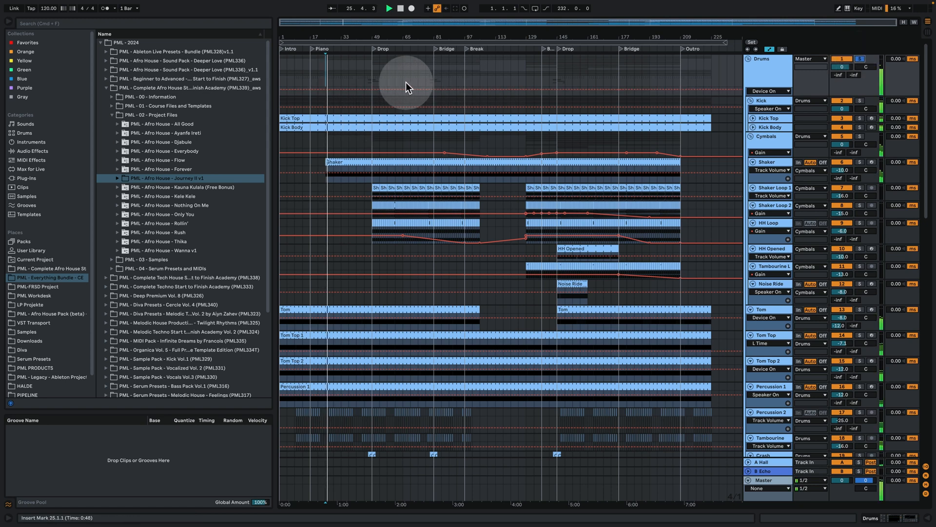
# - Play the soloed drums from the first Drop at bar 49 and hide the automation in the arrangement
pyautogui.click(373, 62)
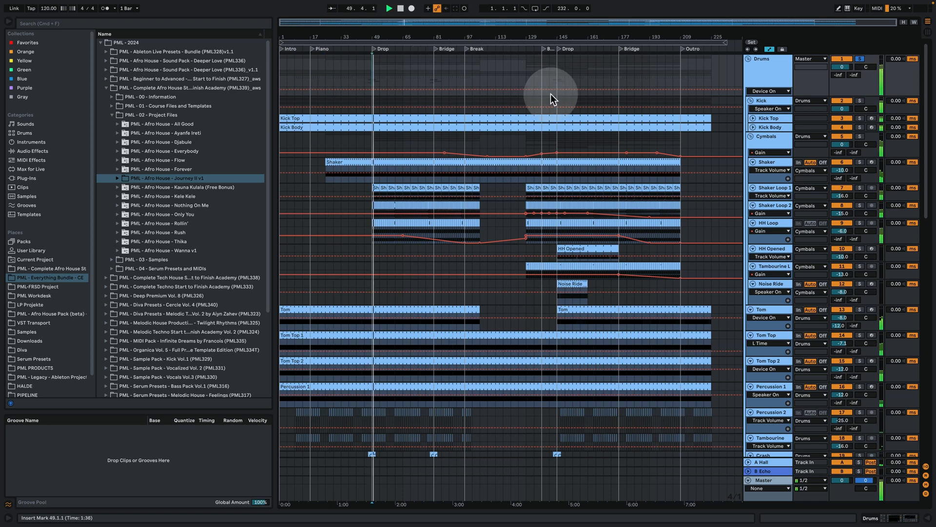
pyautogui.click(779, 47)
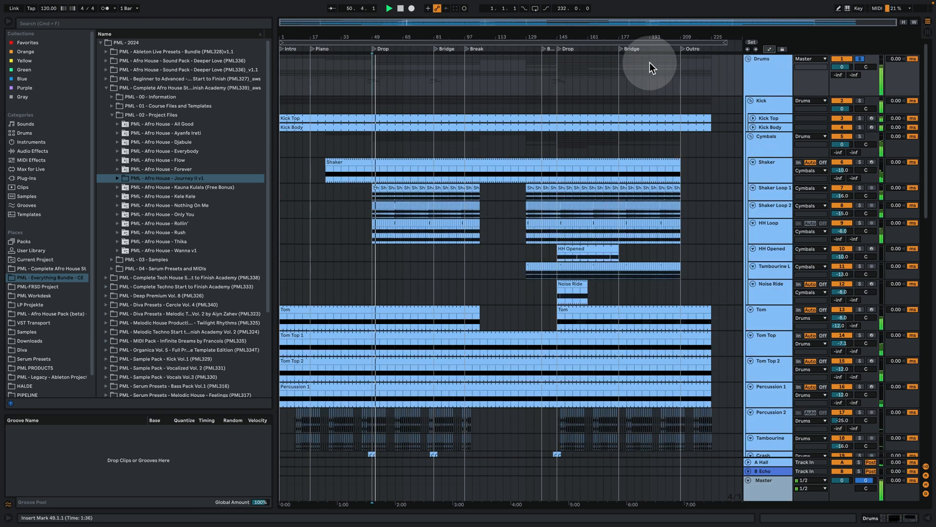
# - Play the soloed drums from the second Drop at bar 145, stop playback, and examine the Drums group's tracks
pyautogui.click(560, 69)
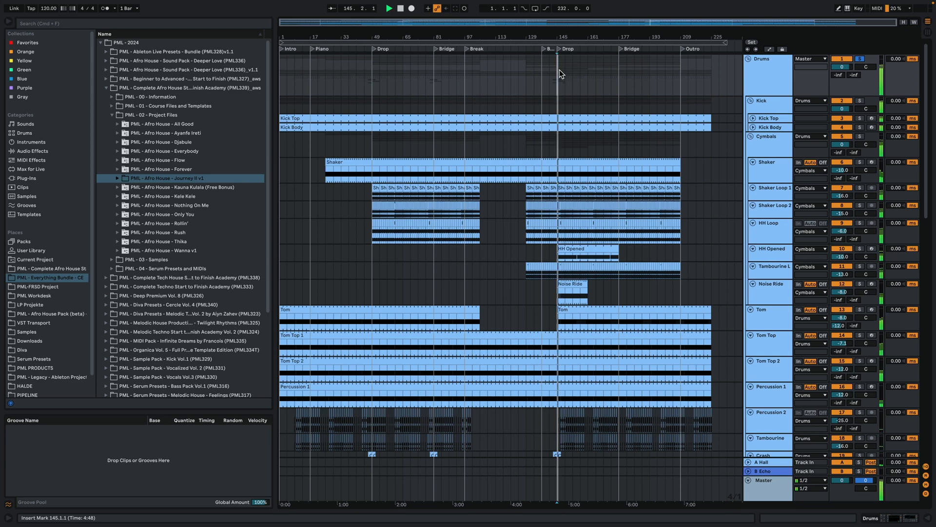
pyautogui.scroll(-2, 577, 159)
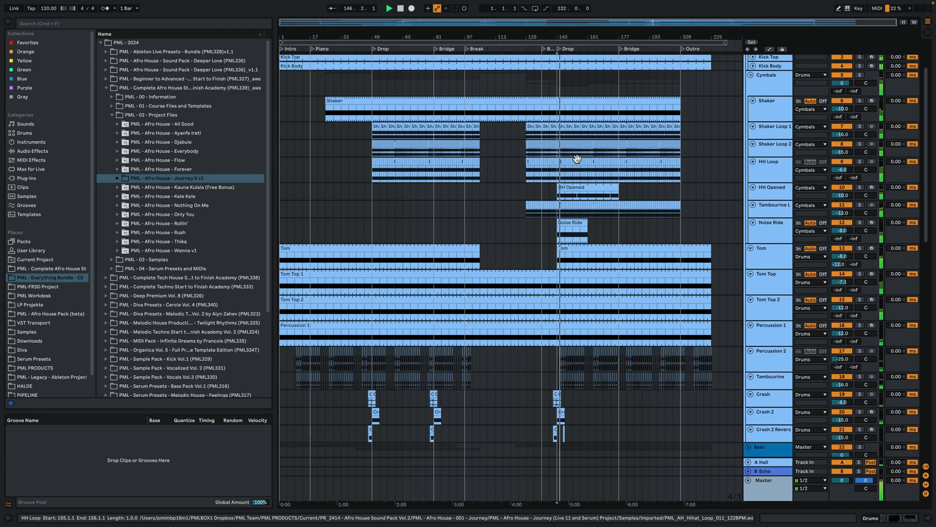
pyautogui.scroll(-2, 577, 159)
pyautogui.press('space')
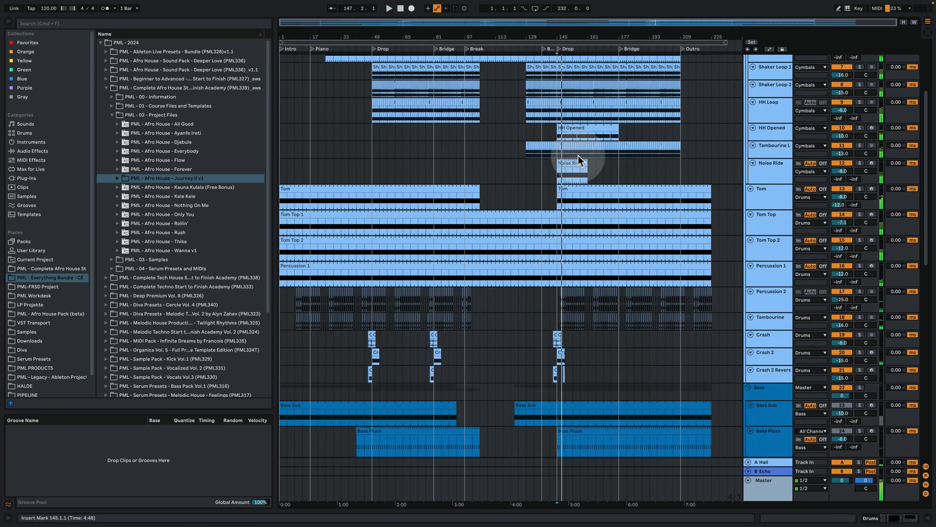
pyautogui.scroll(3, 648, 256)
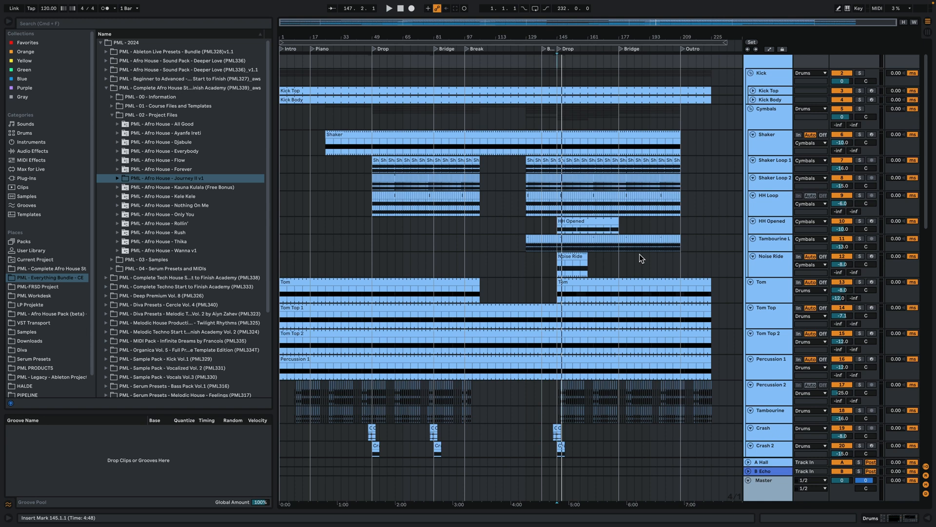
pyautogui.click(632, 252)
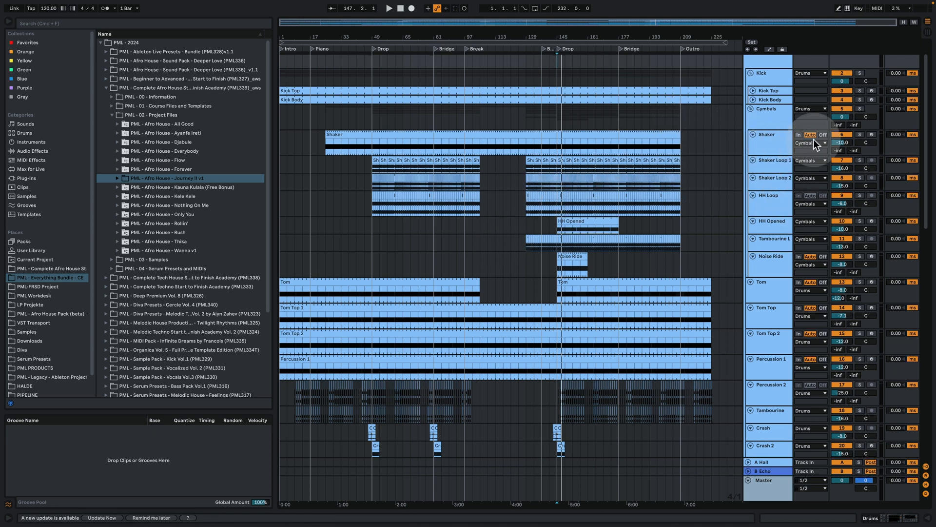
pyautogui.scroll(1, 689, 215)
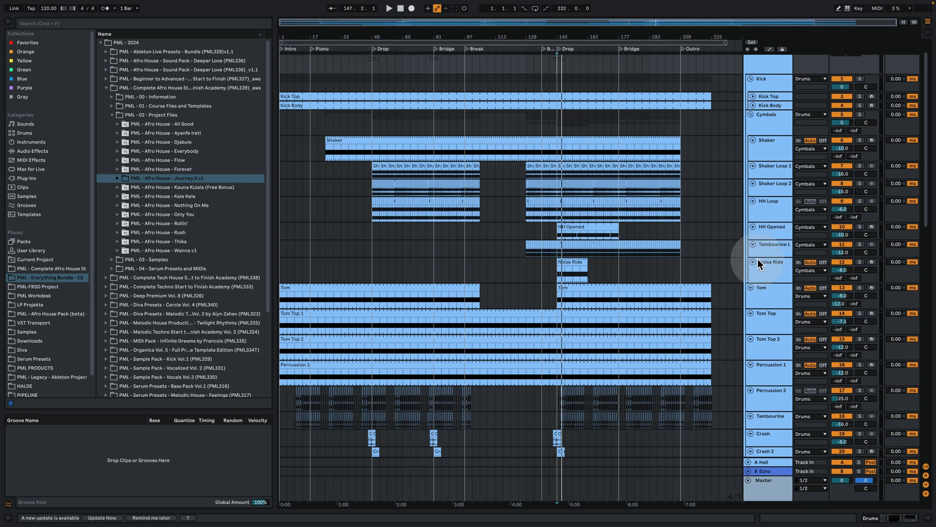
pyautogui.scroll(-2, 736, 297)
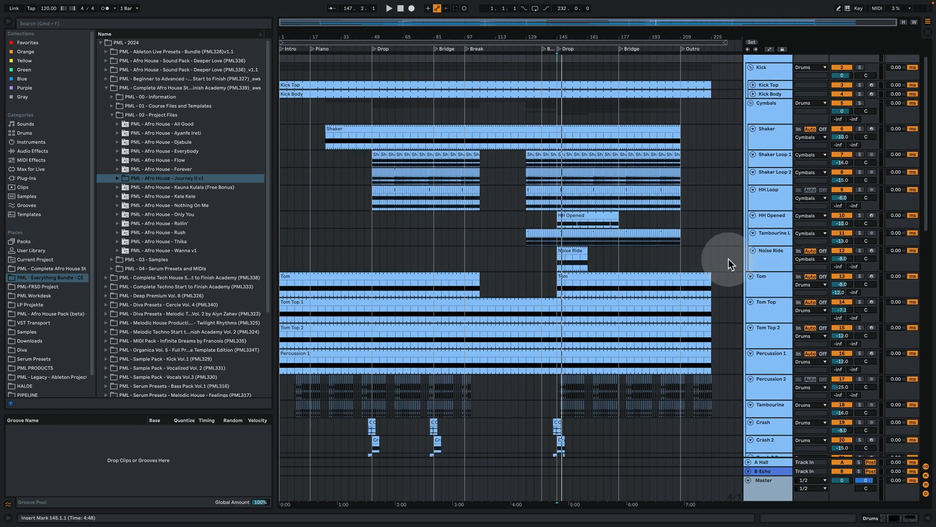
pyautogui.scroll(5, 758, 210)
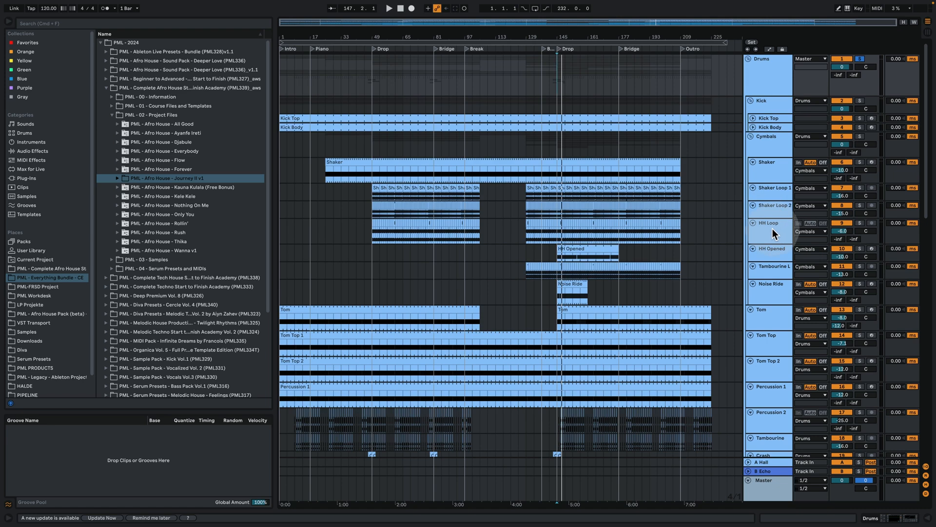
# - Solo the Bass group, play it from the second Drop at bar 145, and stop playback
pyautogui.scroll(-20, 773, 229)
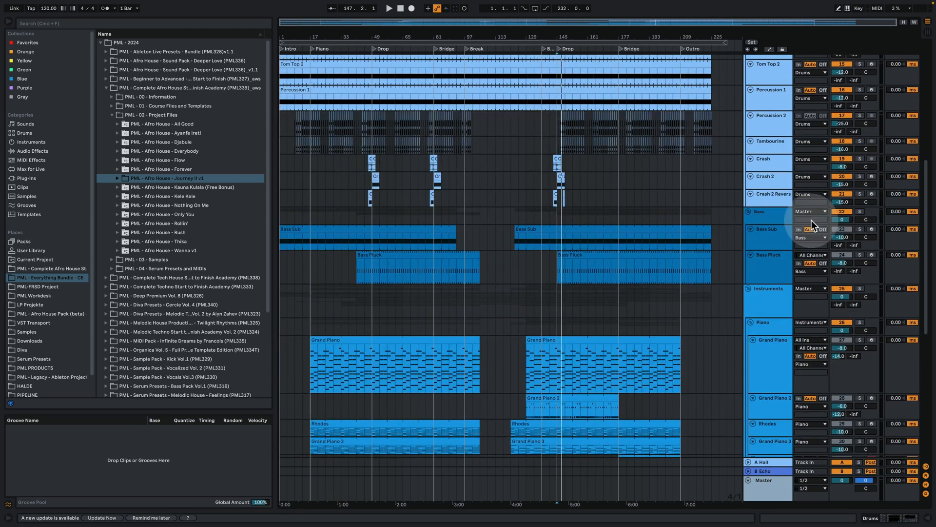
pyautogui.click(860, 212)
pyautogui.click(761, 212)
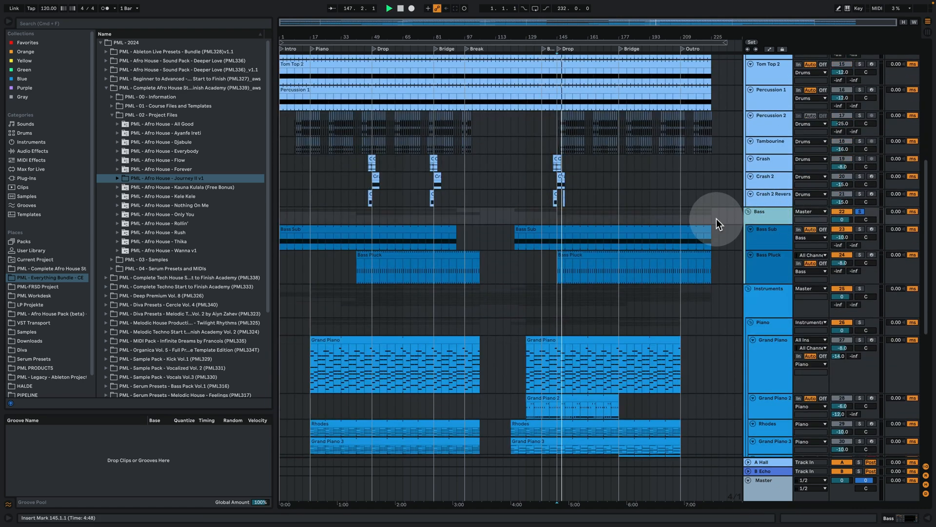
pyautogui.press('space')
pyautogui.click(579, 270)
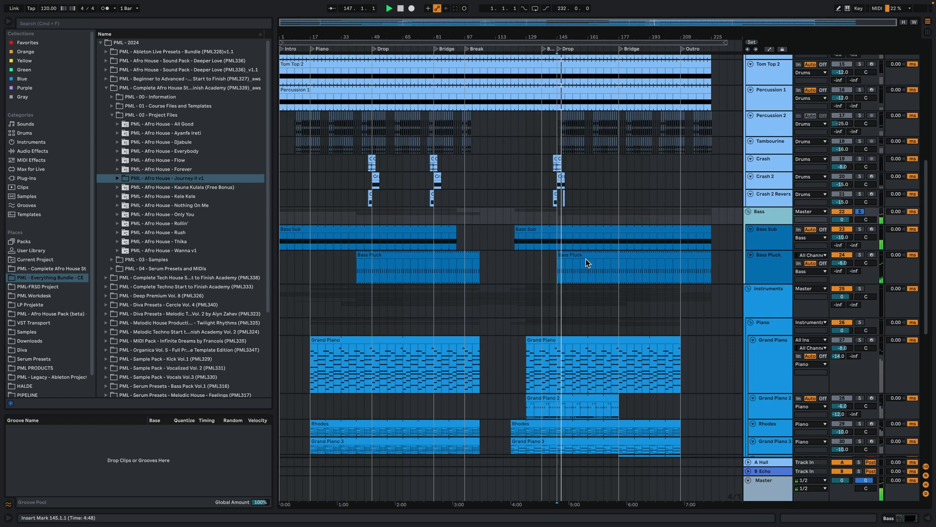
pyautogui.press('space')
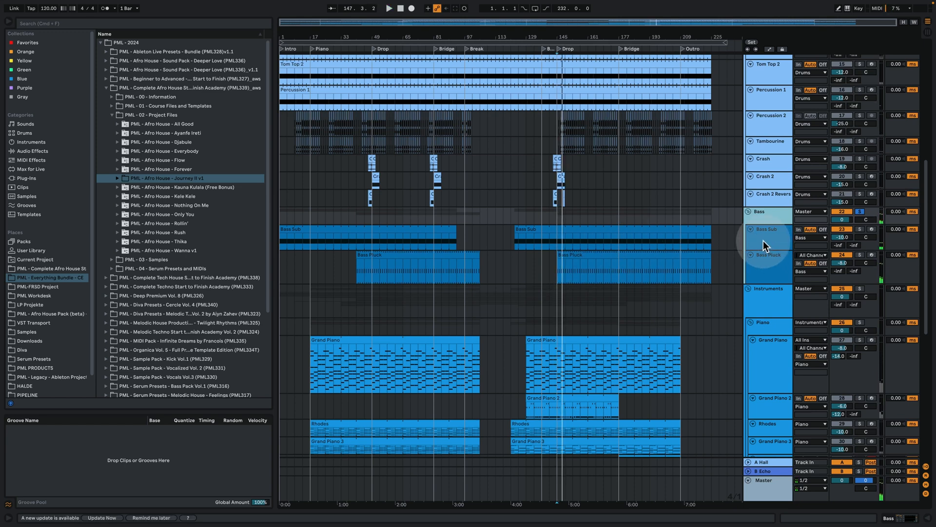
pyautogui.click(801, 263)
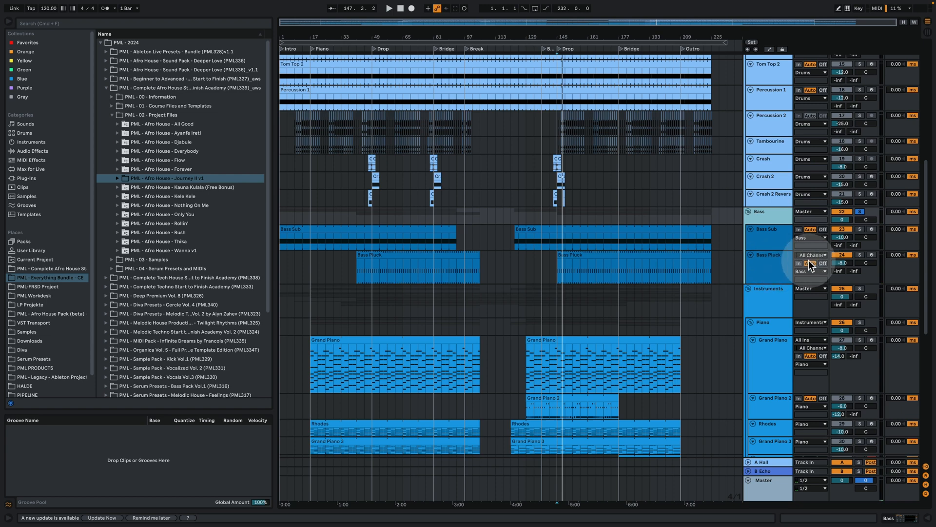
pyautogui.scroll(2, 770, 303)
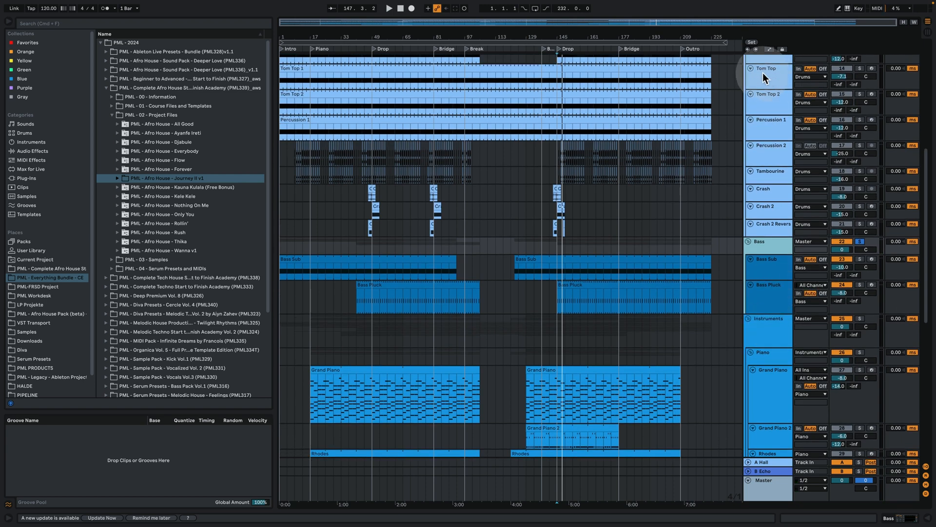
# - Solo the Instruments group and play it from the second Drop at bar 145
pyautogui.scroll(-8, 742, 142)
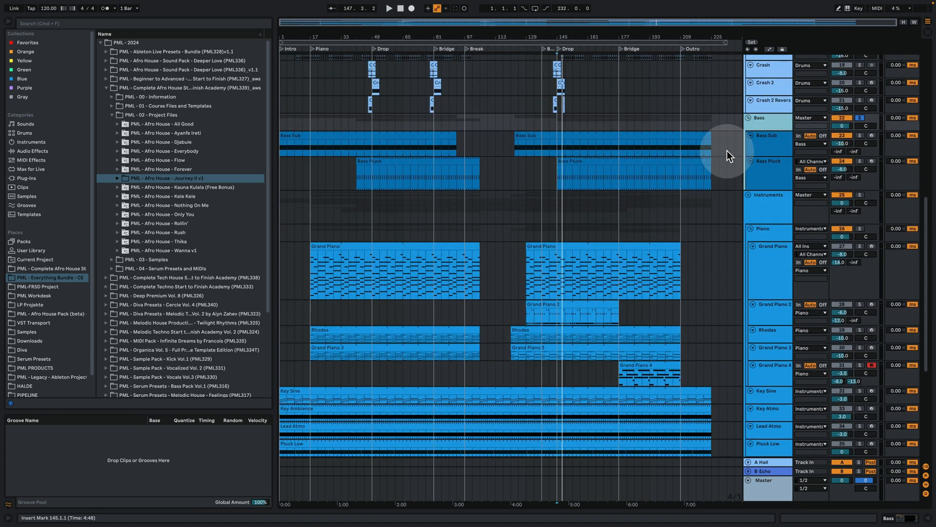
pyautogui.click(861, 195)
pyautogui.click(769, 205)
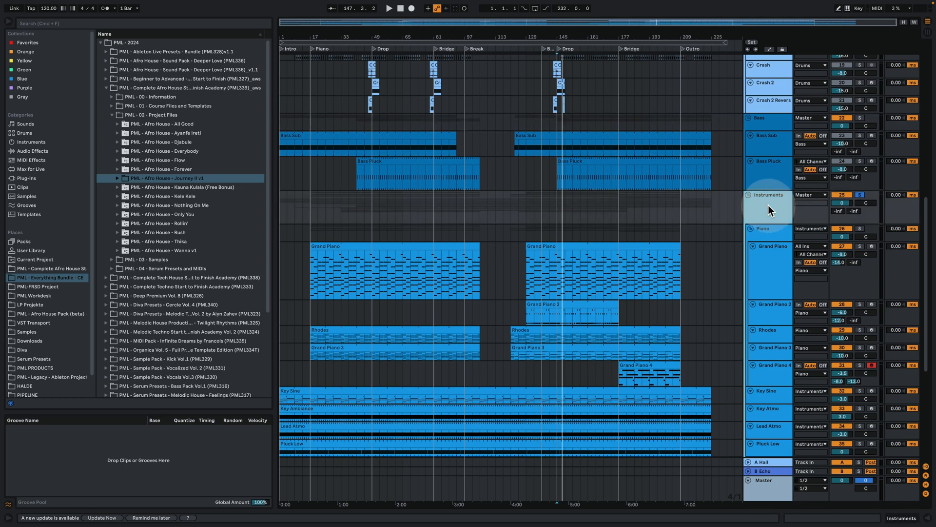
pyautogui.press('space')
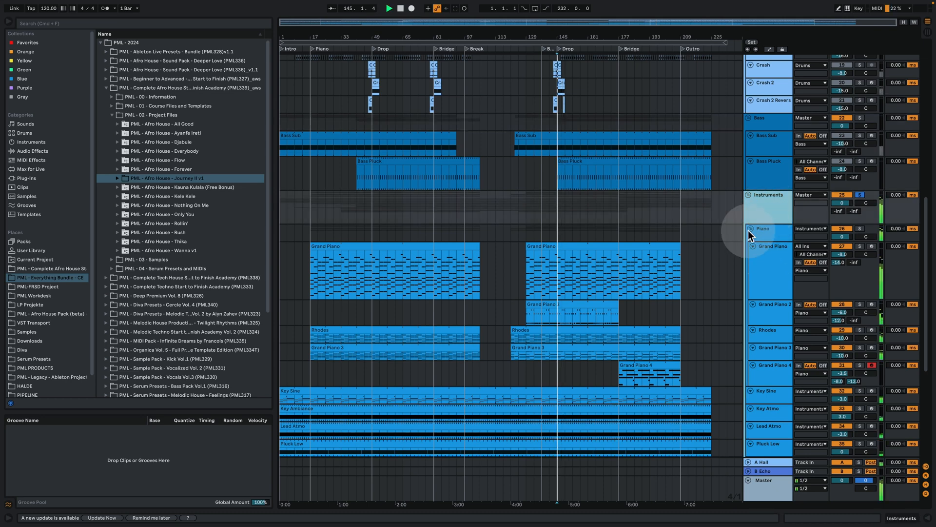
# - Play the soloed instruments from bar 21 in the Piano section, stop playback, and examine the key, pad and lead tracks
pyautogui.click(317, 264)
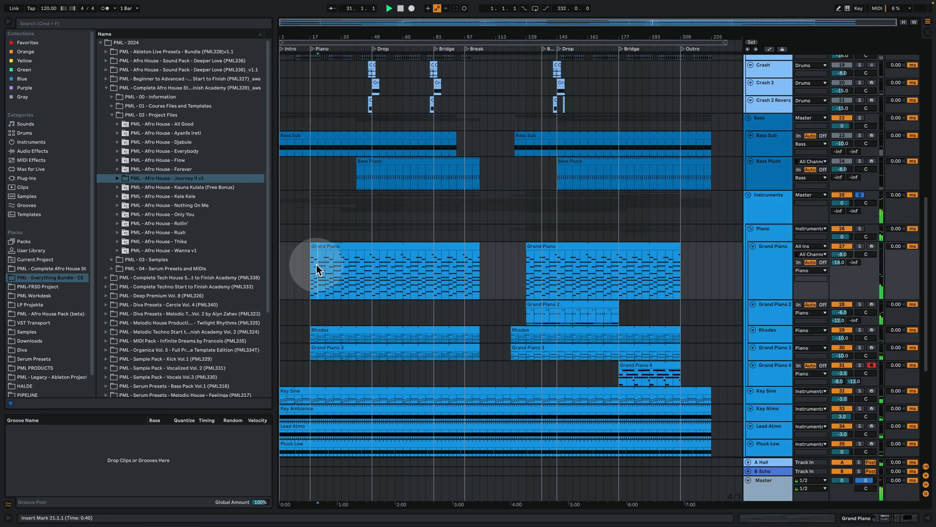
pyautogui.scroll(-4, 350, 271)
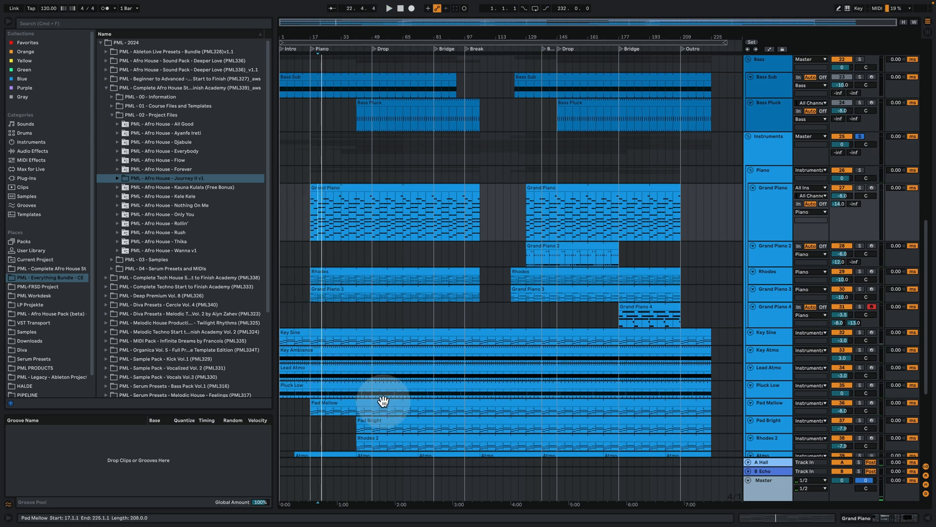
pyautogui.scroll(-4, 378, 414)
pyautogui.scroll(-4, 341, 427)
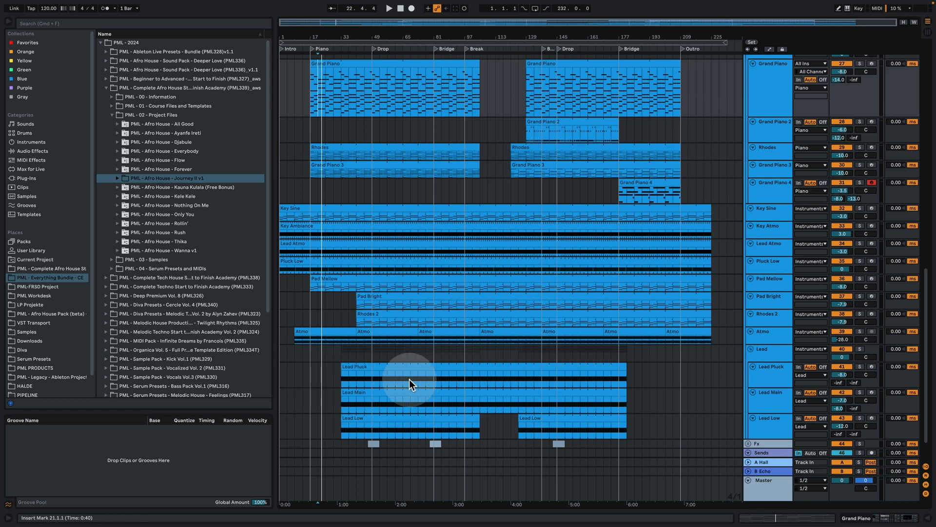
# - Play from bar 33, where the Lead Pluck clip begins, and briefly solo the Lead group
pyautogui.click(342, 373)
pyautogui.press('space')
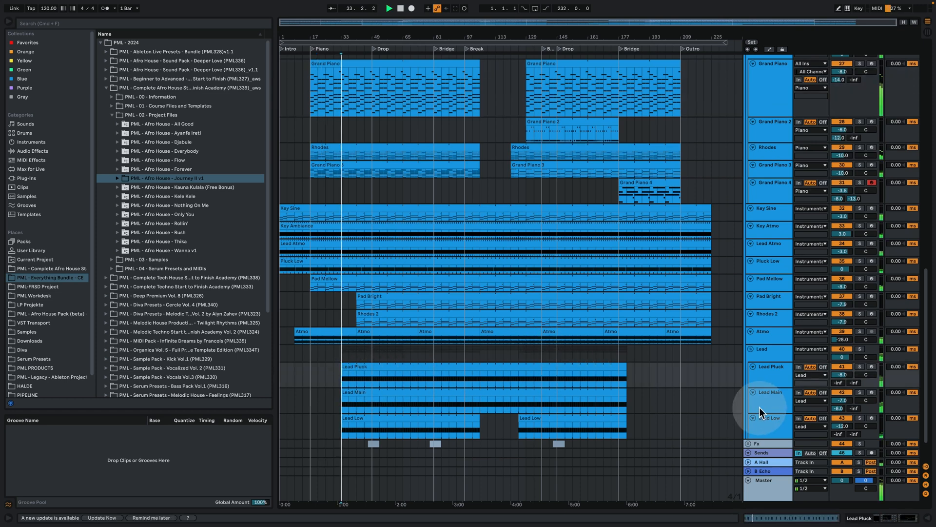
pyautogui.scroll(-2, 578, 393)
pyautogui.click(860, 311)
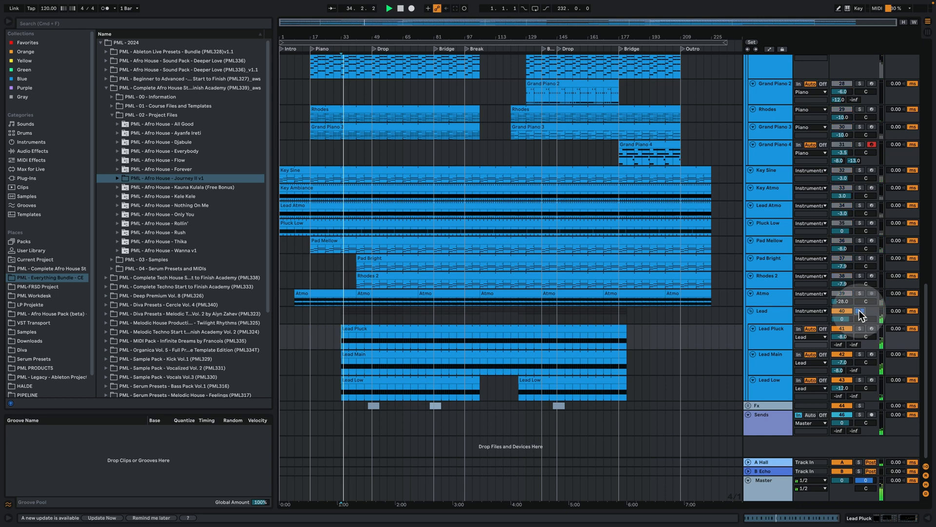
pyautogui.click(860, 310)
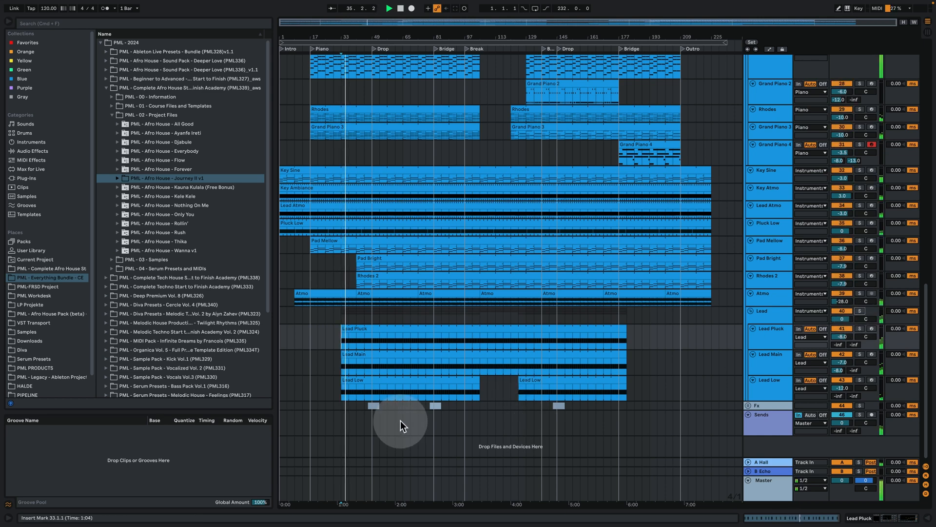
# - Unfold the Fx group, solo its Noise Transition track, and play its last clip from bars 143 and 145
pyautogui.click(372, 404)
pyautogui.click(748, 404)
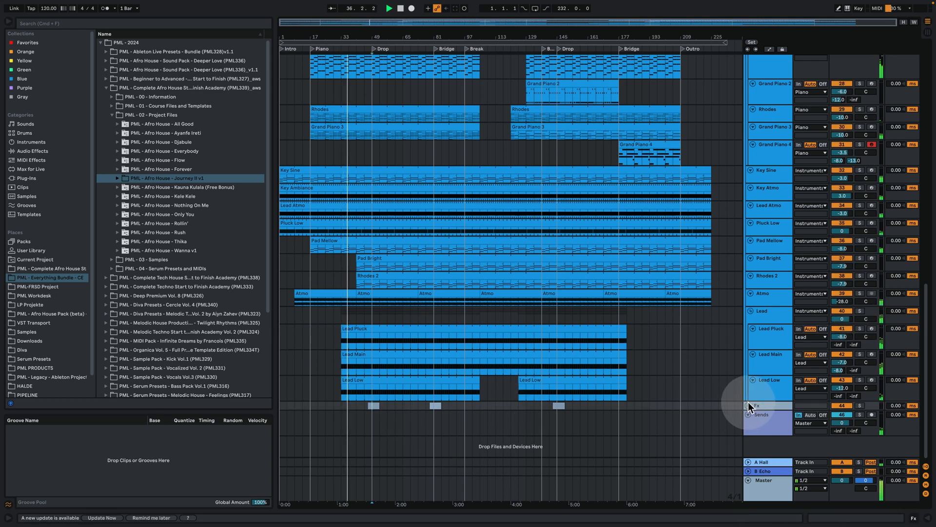
pyautogui.click(558, 423)
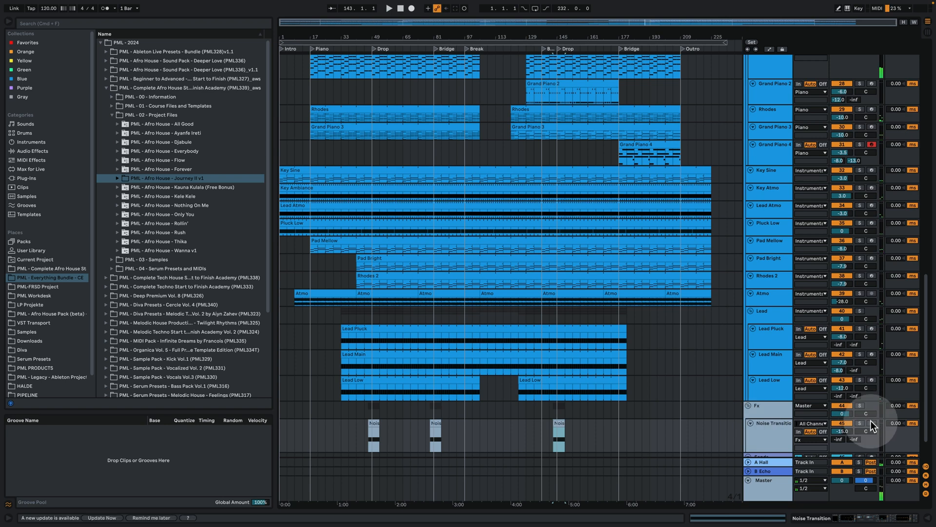
pyautogui.click(860, 423)
pyautogui.press('space')
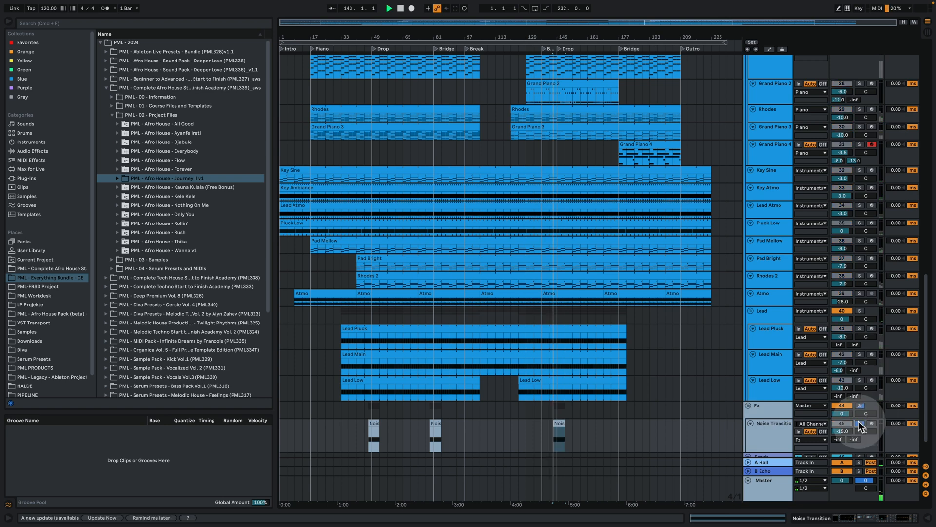
pyautogui.click(559, 436)
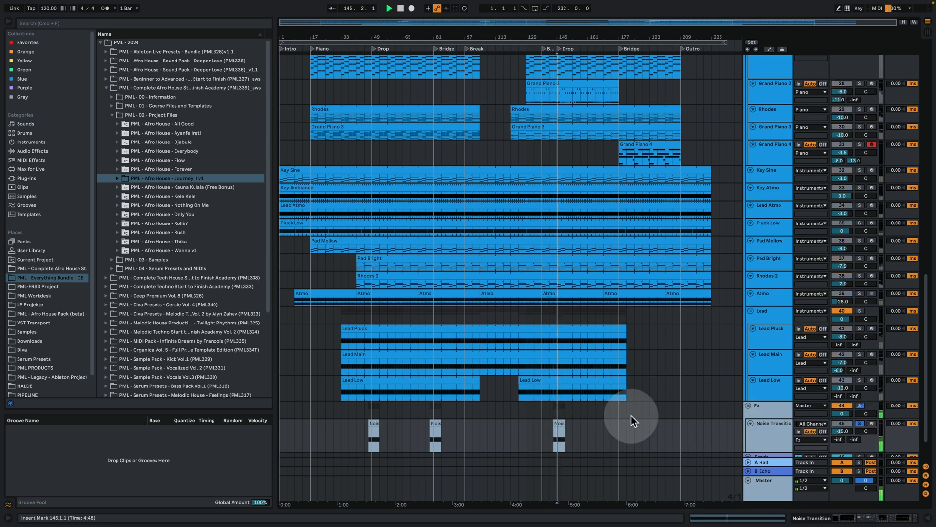
# - Show the device chain of the Noise Transition track and stop playback
pyautogui.scroll(-3, 634, 416)
pyautogui.doubleClick(771, 388)
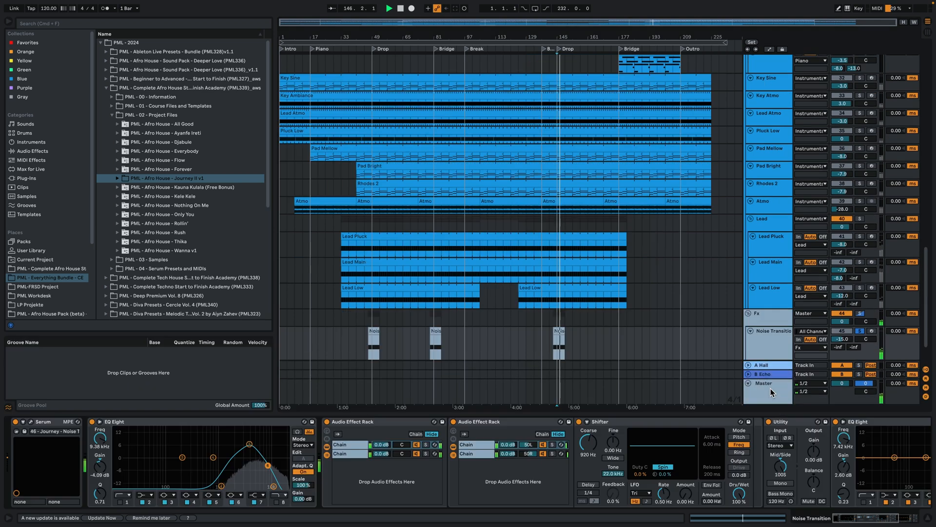
pyautogui.click(766, 336)
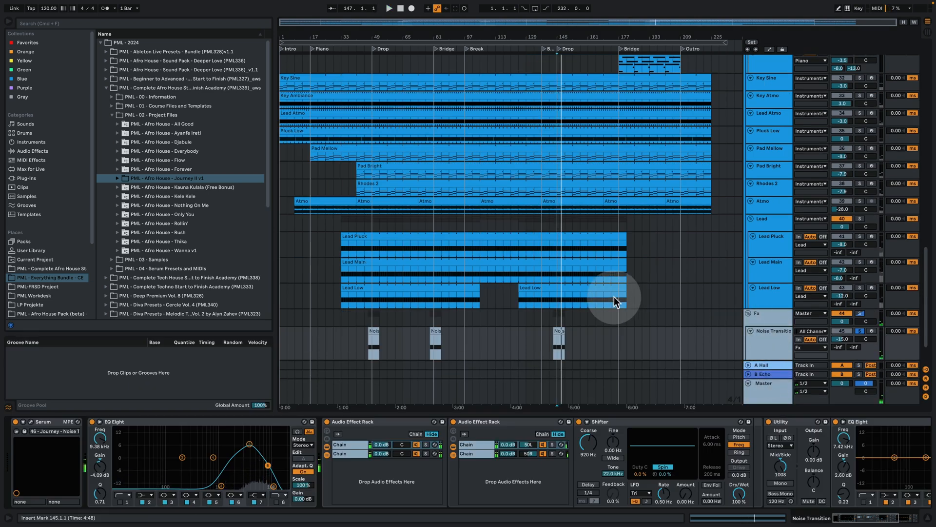
# - Examine the devices on the Sends track and on the unfolded A Hall and B Echo return tracks
pyautogui.scroll(-3, 775, 332)
pyautogui.click(791, 319)
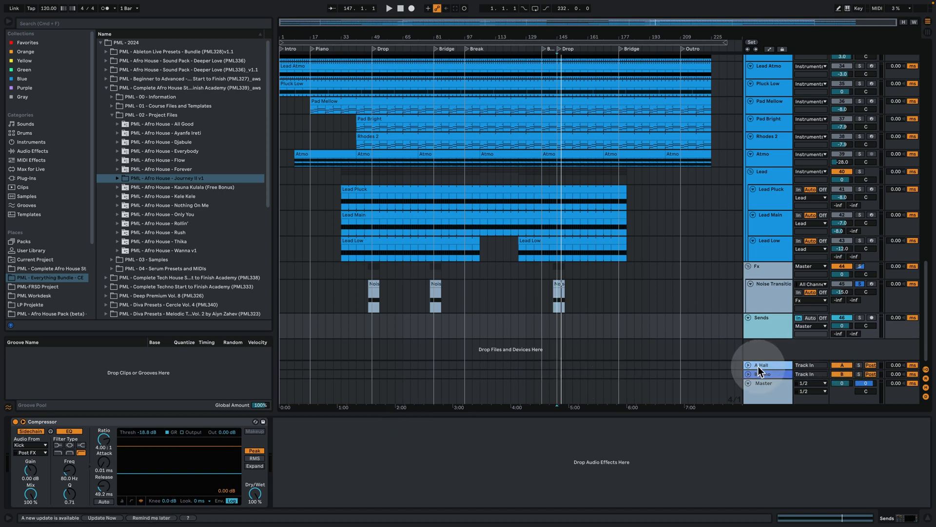
pyautogui.moveTo(758, 366); pyautogui.dragTo(771, 350)
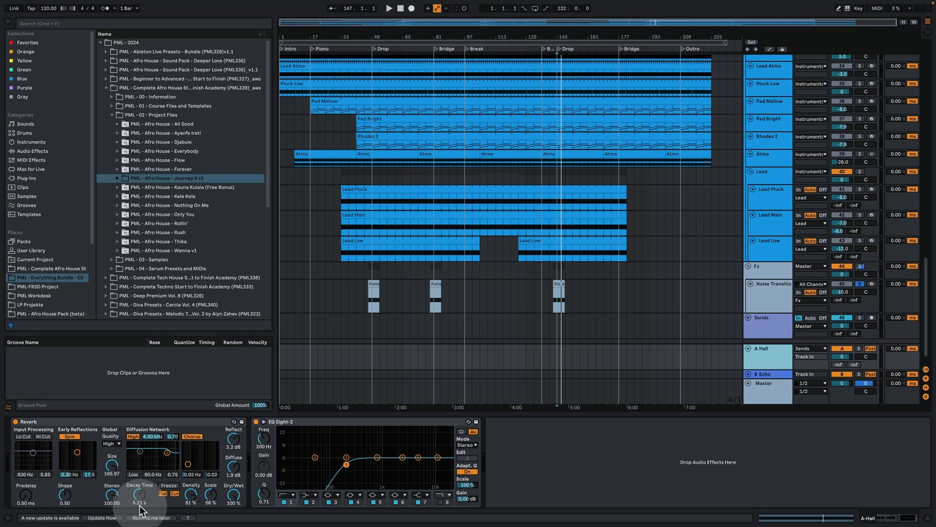
pyautogui.click(752, 375)
pyautogui.click(748, 375)
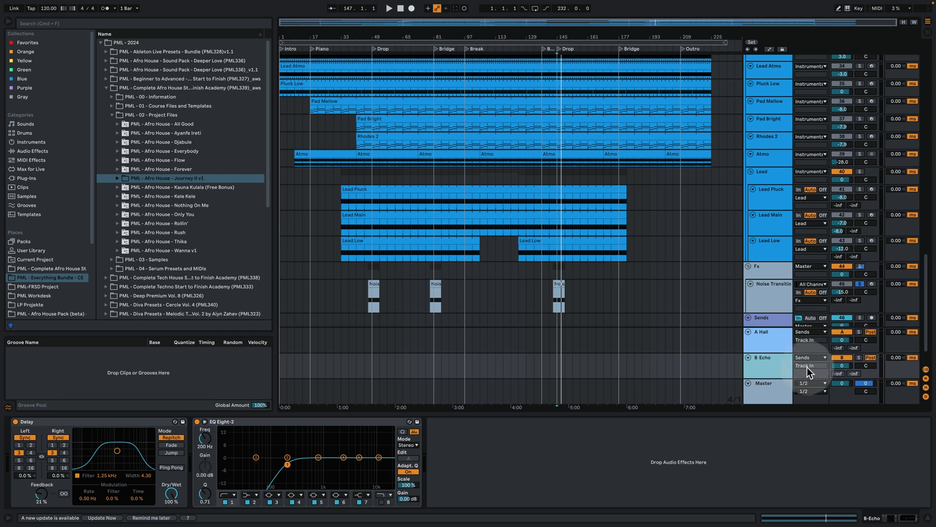
# - Examine the sidechain compressor on the Sends track again, and the device chain on the Master track
pyautogui.click(769, 317)
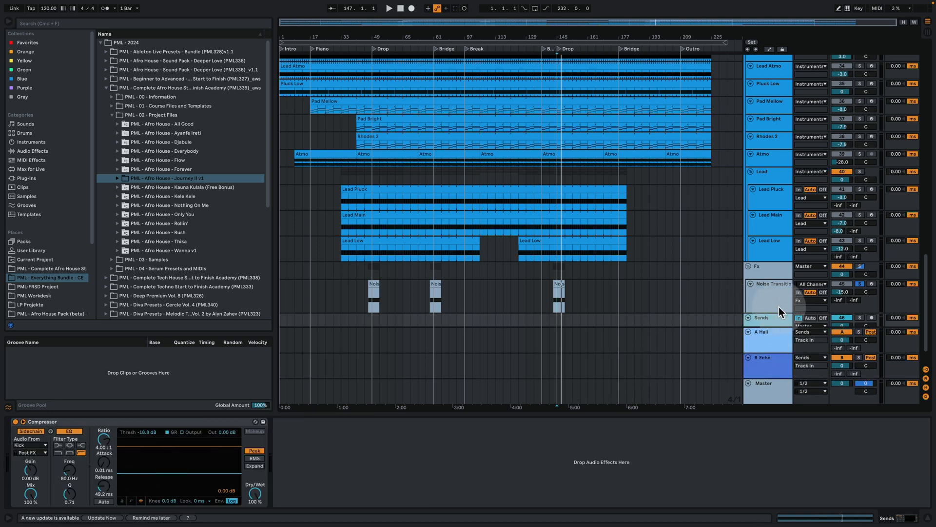
pyautogui.scroll(-2, 751, 322)
pyautogui.scroll(4, 623, 255)
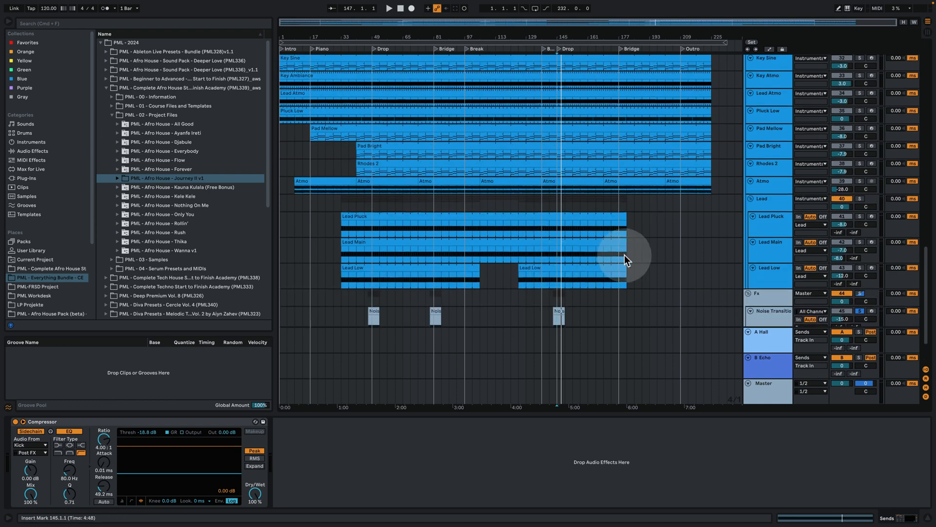
pyautogui.click(767, 388)
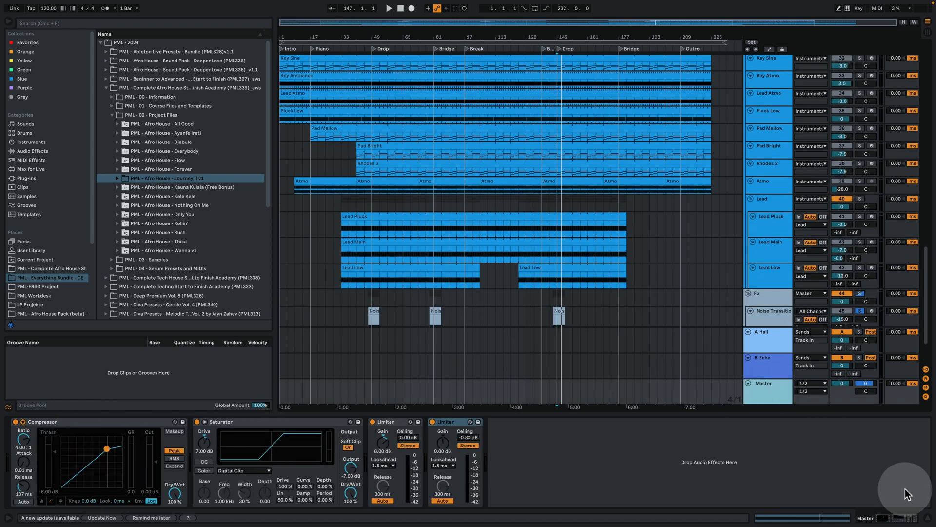
# - Hide the device chain and bring the Drums group tracks back into view in the arrangement
pyautogui.click(928, 517)
pyautogui.scroll(5, 720, 315)
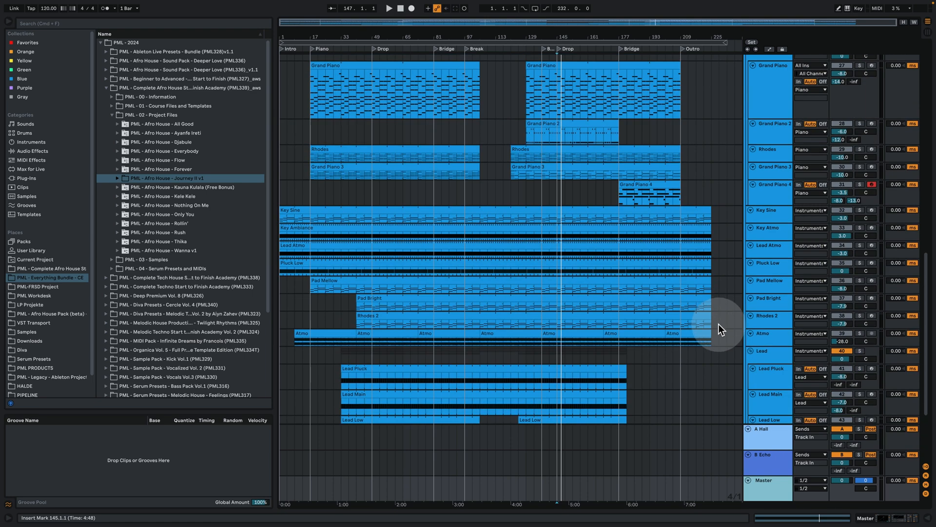
pyautogui.scroll(10, 714, 337)
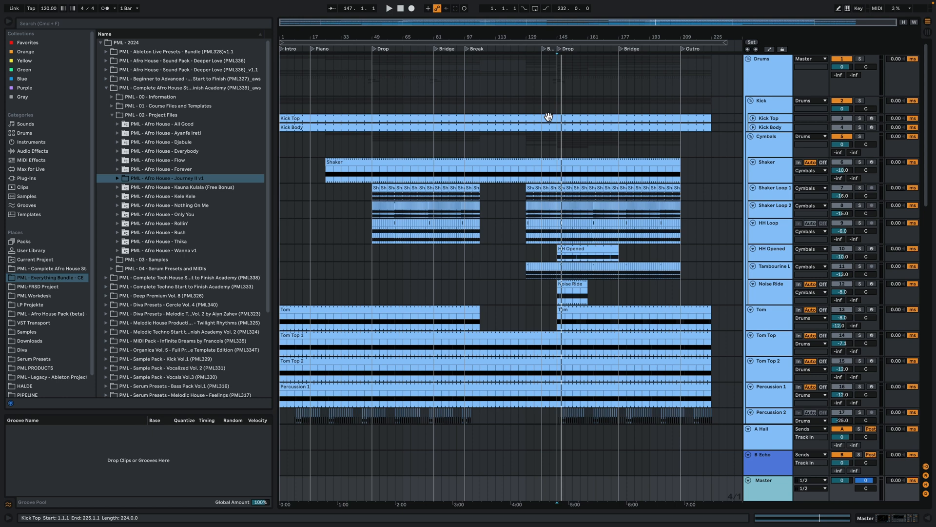
pyautogui.click(574, 116)
pyautogui.click(610, 142)
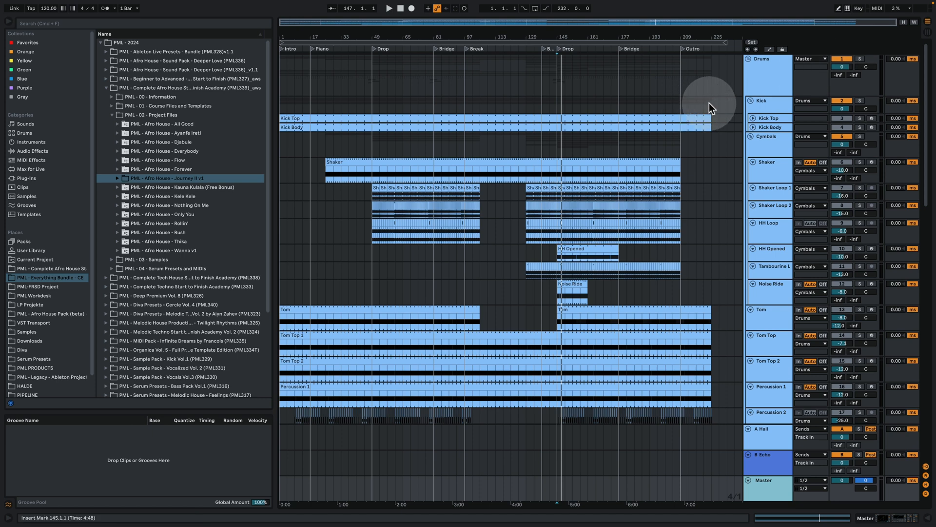
# - Solo the Kick group inside the Drums group and play the arrangement from bar 1
pyautogui.click(775, 78)
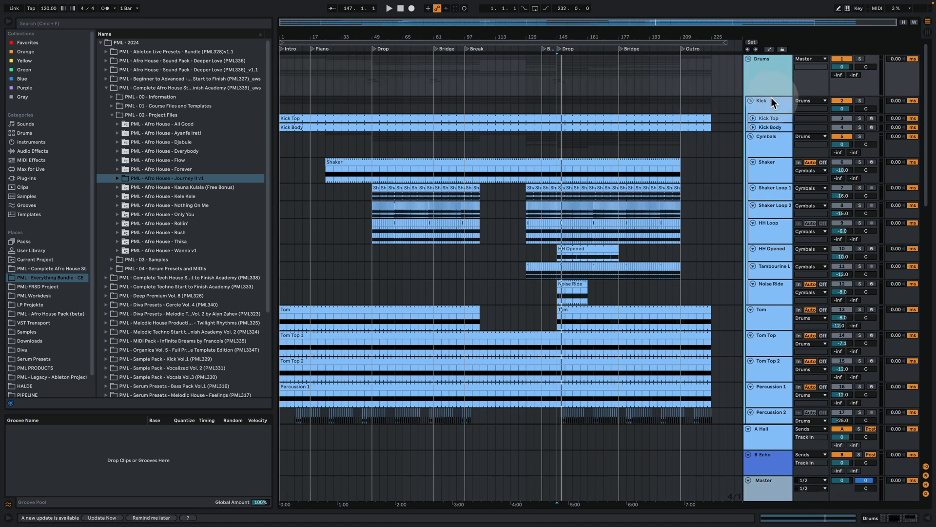
pyautogui.click(772, 98)
pyautogui.click(788, 66)
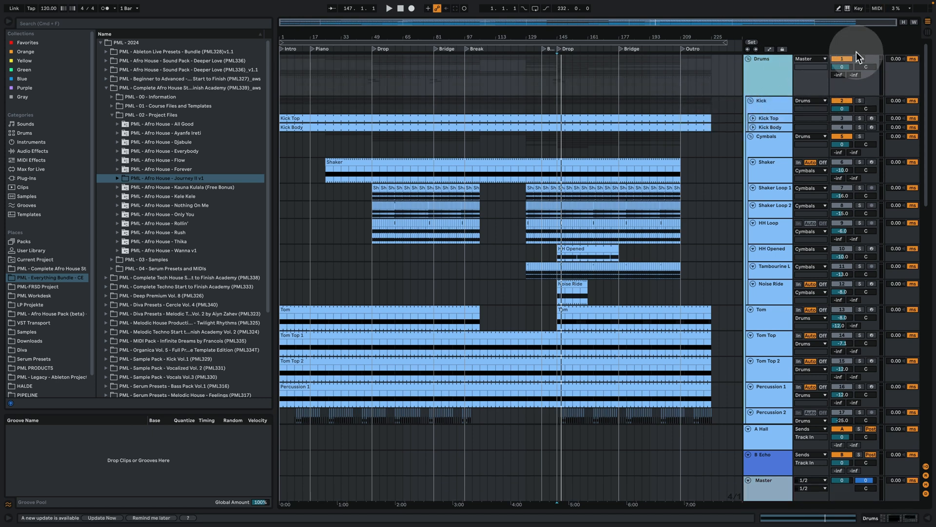
pyautogui.click(557, 89)
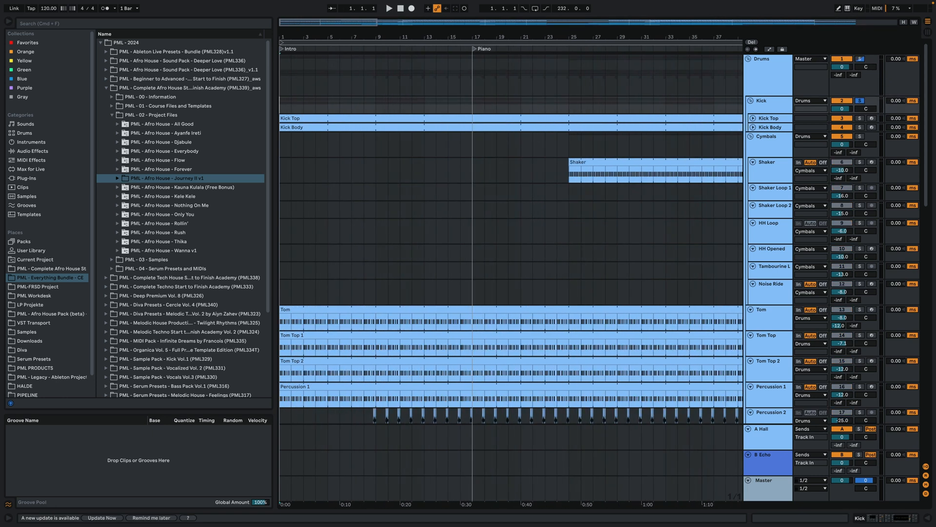
pyautogui.press('space')
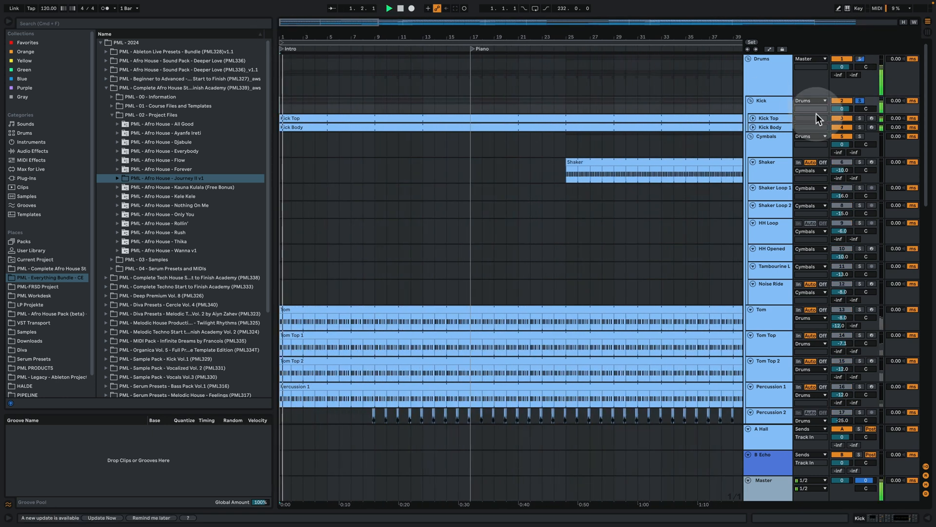
# - Unfold the Kick Body and Kick Top tracks, and solo Kick Body with its device chain shown
pyautogui.click(752, 126)
pyautogui.press('space')
pyautogui.click(752, 117)
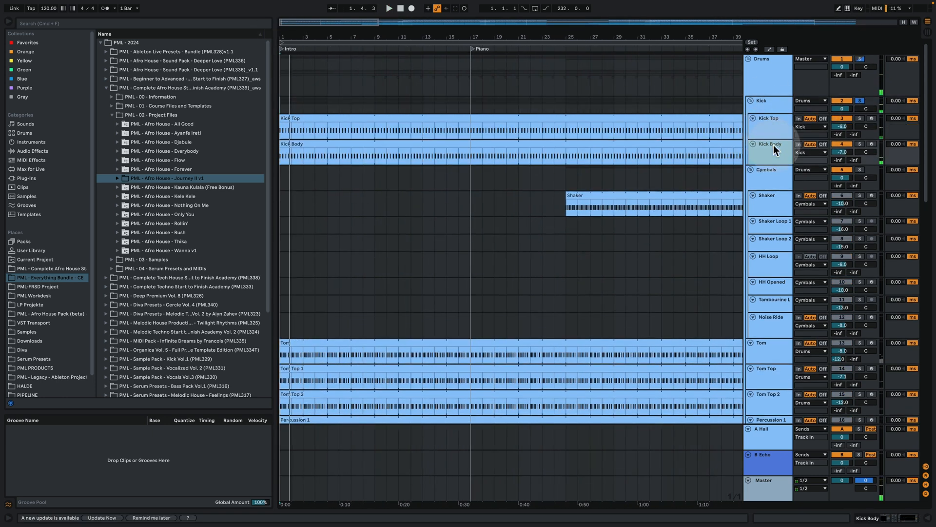
pyautogui.doubleClick(774, 144)
pyautogui.click(860, 144)
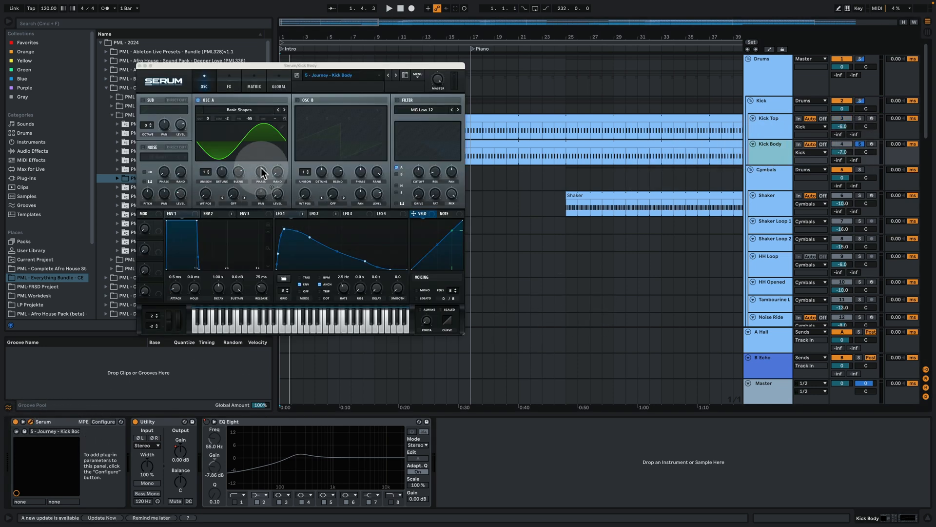
# - Examine LFO 1, Env 2 and LFO 2 in Kick Body's Serum patch, playing the kick briefly from bar 1
pyautogui.click(289, 215)
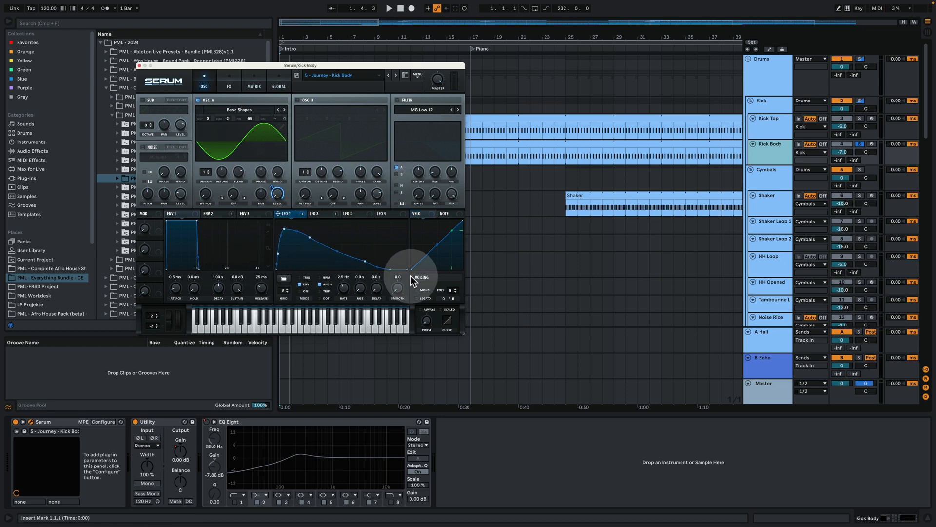
pyautogui.press('space')
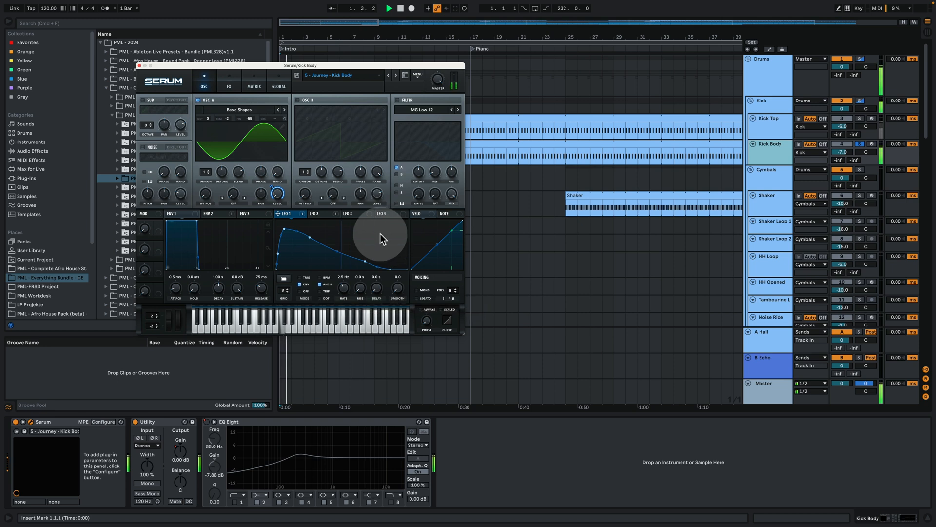
pyautogui.press('space')
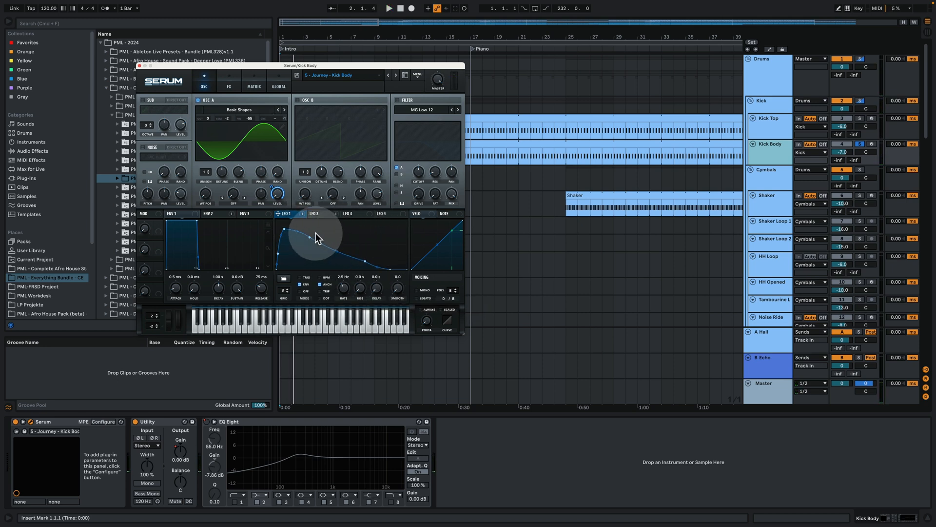
pyautogui.click(216, 214)
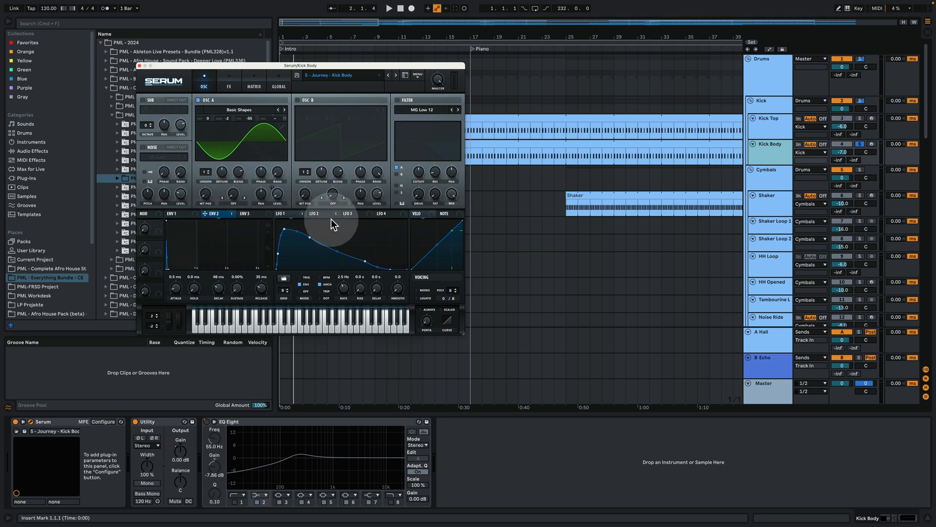
pyautogui.click(316, 214)
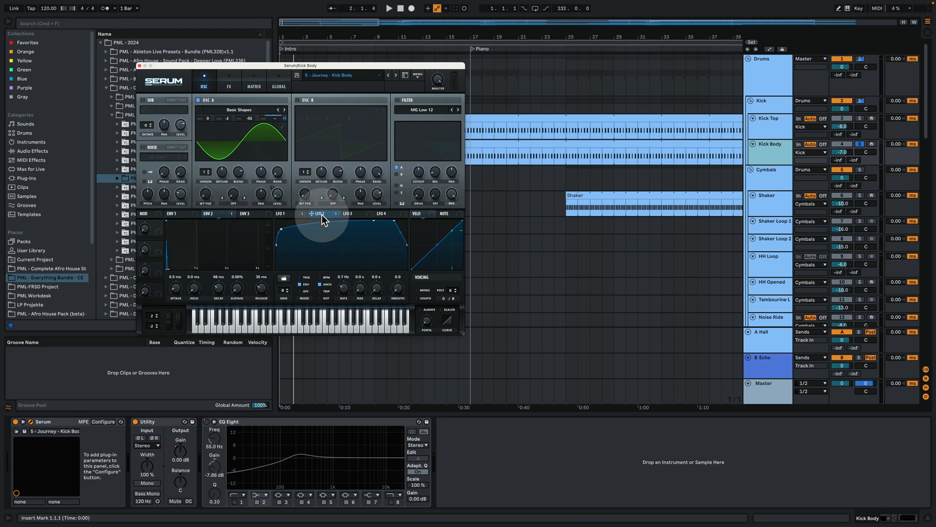
# - Examine the Env 2, LFO 1 and LFO 2 routings in Serum's modulation matrix while the kick plays
pyautogui.click(230, 81)
pyautogui.click(254, 82)
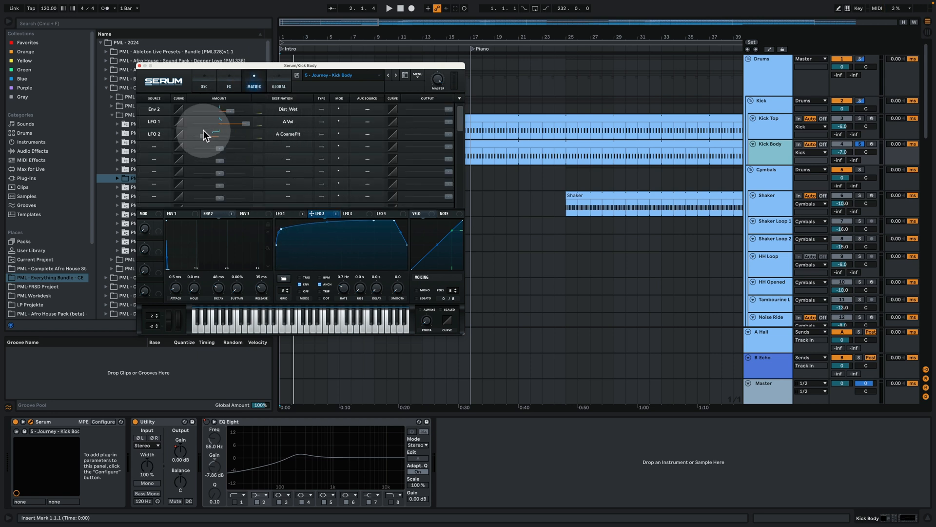
pyautogui.press('space')
pyautogui.moveTo(203, 130)
pyautogui.mouseDown()
pyautogui.moveTo(204, 139)
pyautogui.moveTo(246, 142)
pyautogui.moveTo(211, 138)
pyautogui.mouseUp()
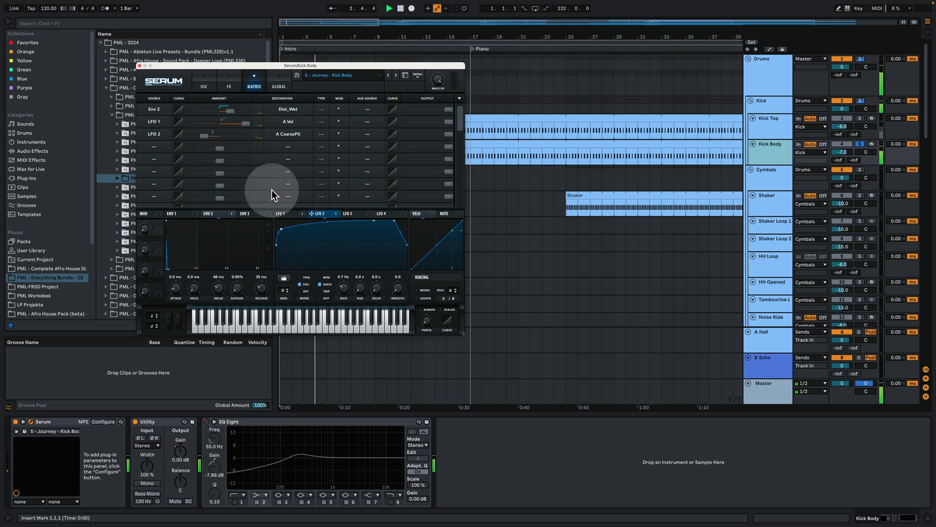
pyautogui.click(291, 212)
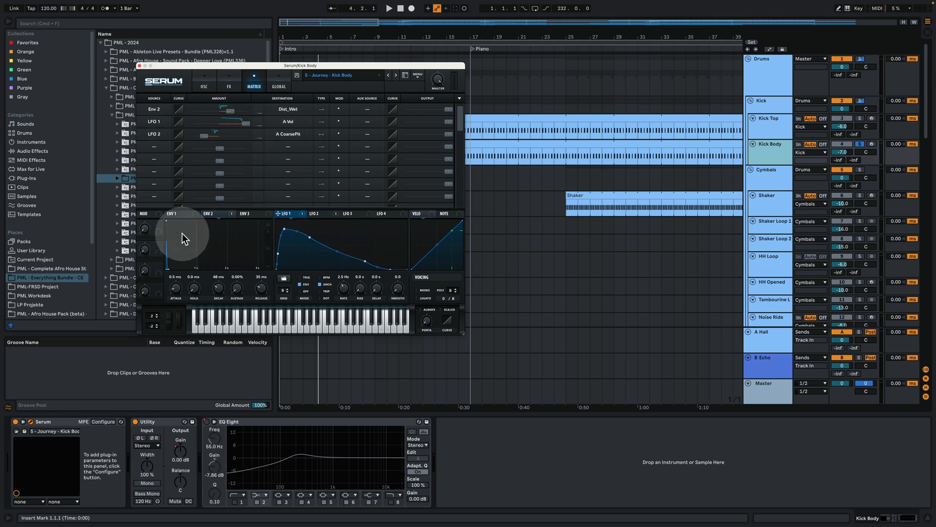
# - Examine Env 2 and the Tube distortion in Kick Body's Serum effects while playing the kick
pyautogui.click(210, 213)
pyautogui.click(228, 86)
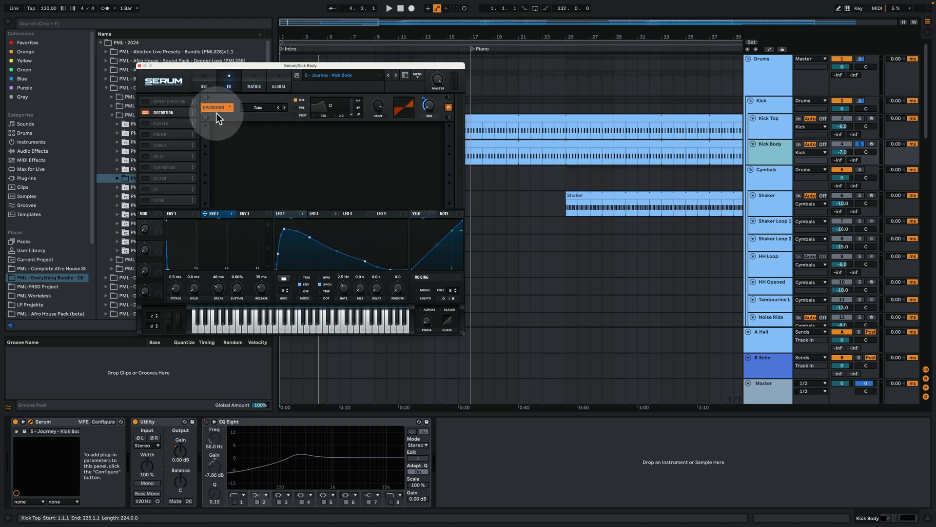
pyautogui.press('space')
pyautogui.moveTo(437, 107); pyautogui.dragTo(429, 87)
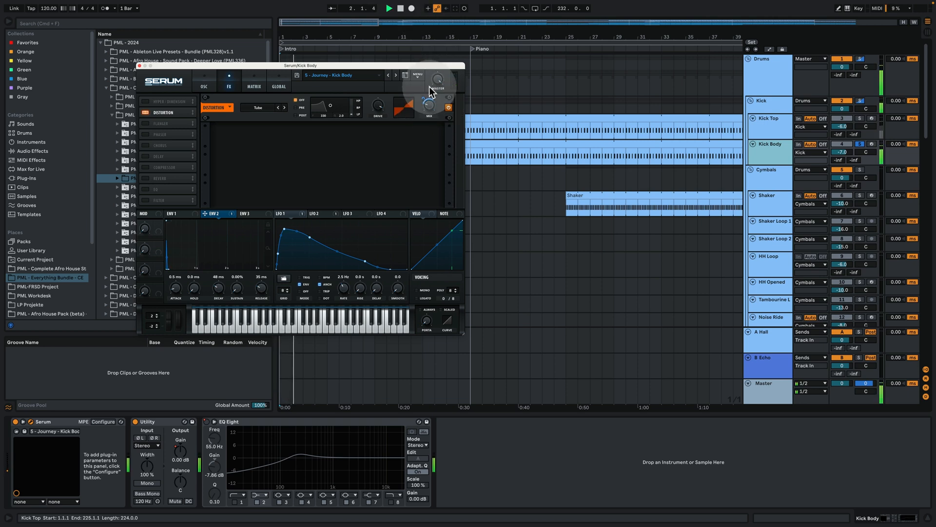
pyautogui.press('space')
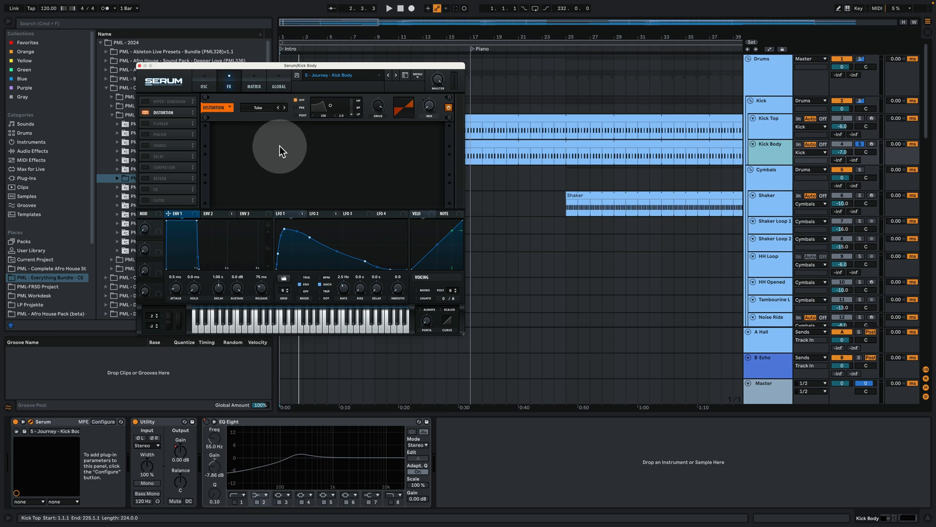
# - Show LFO 1 and the oscillators in Serum, play the kick body once more and close the plug-in window
pyautogui.click(282, 214)
pyautogui.click(205, 84)
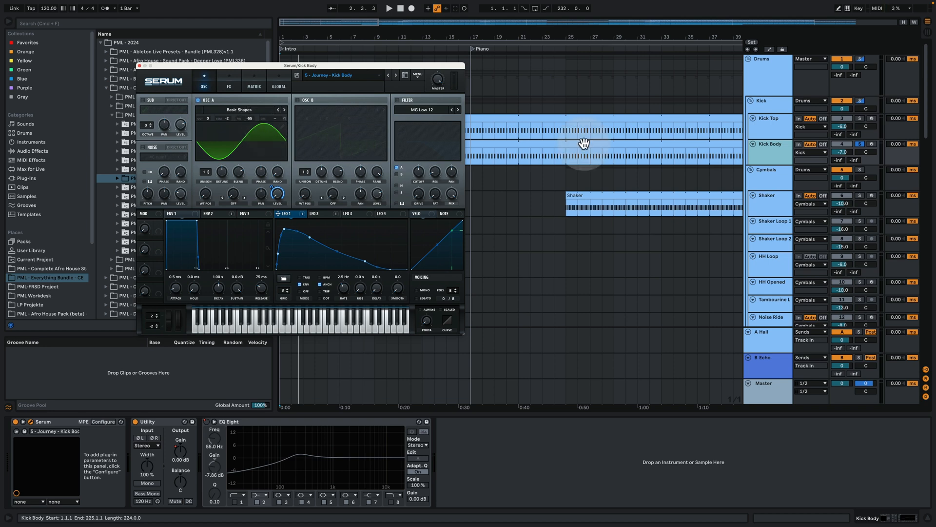
pyautogui.press('space')
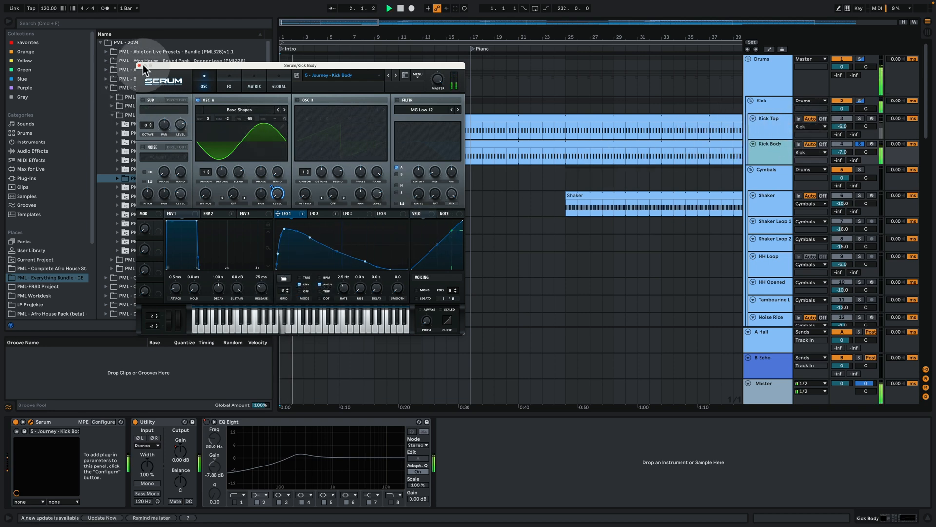
pyautogui.click(140, 65)
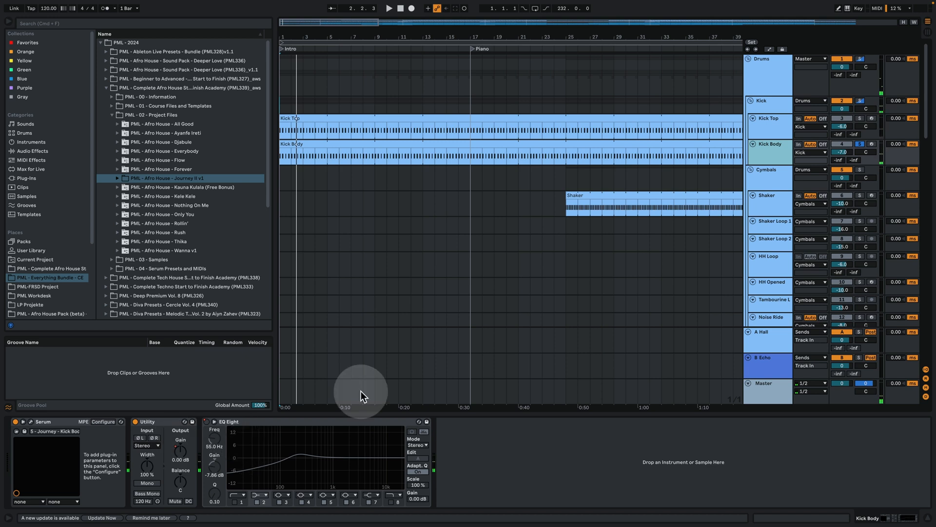
# - Solo the Kick Top track, show its device chain and play it from bar 1
pyautogui.click(860, 118)
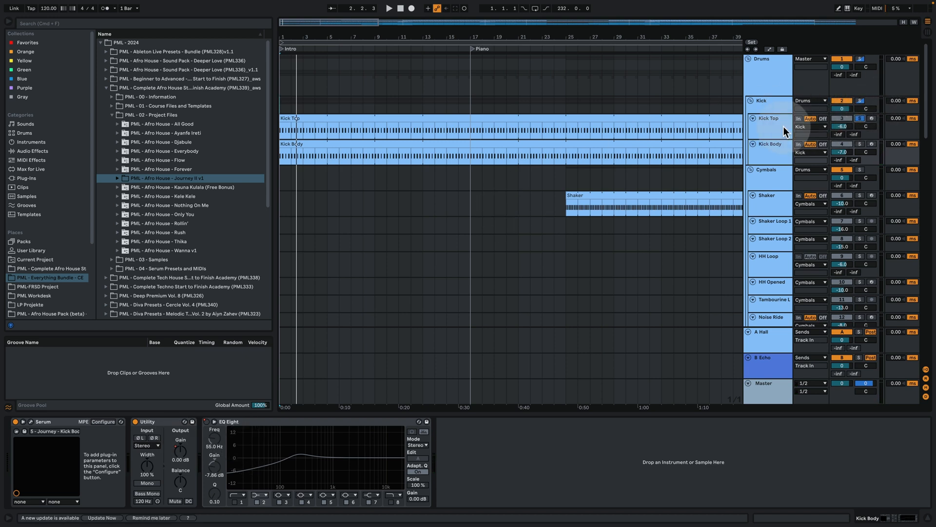
pyautogui.click(779, 130)
pyautogui.press('space')
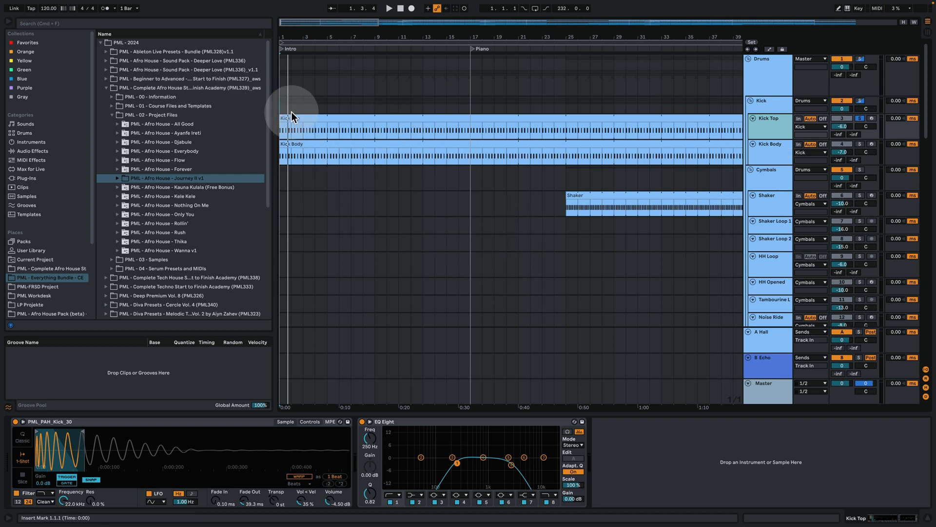
# - Widen the browser and look through the sample packs in the PML - 03 - Samples folder, collapsing the folder again
pyautogui.moveTo(276, 118); pyautogui.dragTo(348, 111)
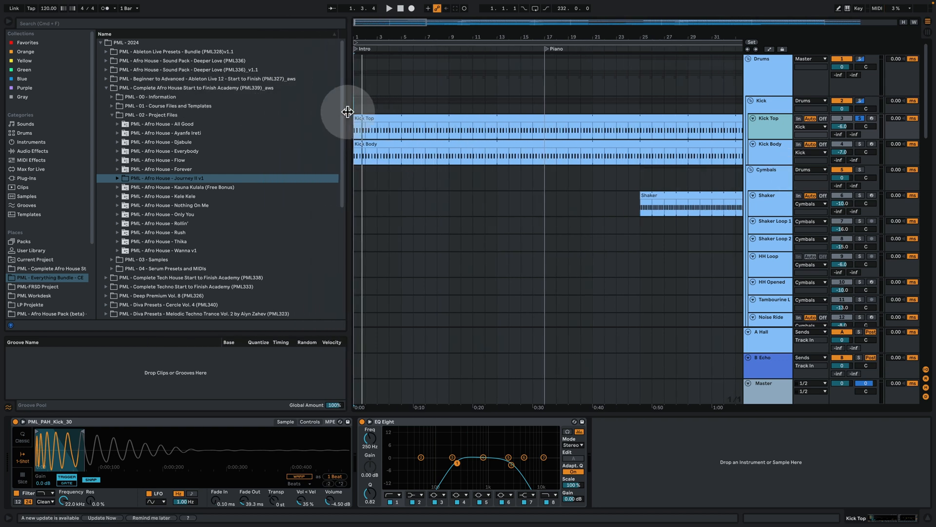
pyautogui.click(155, 114)
pyautogui.click(165, 180)
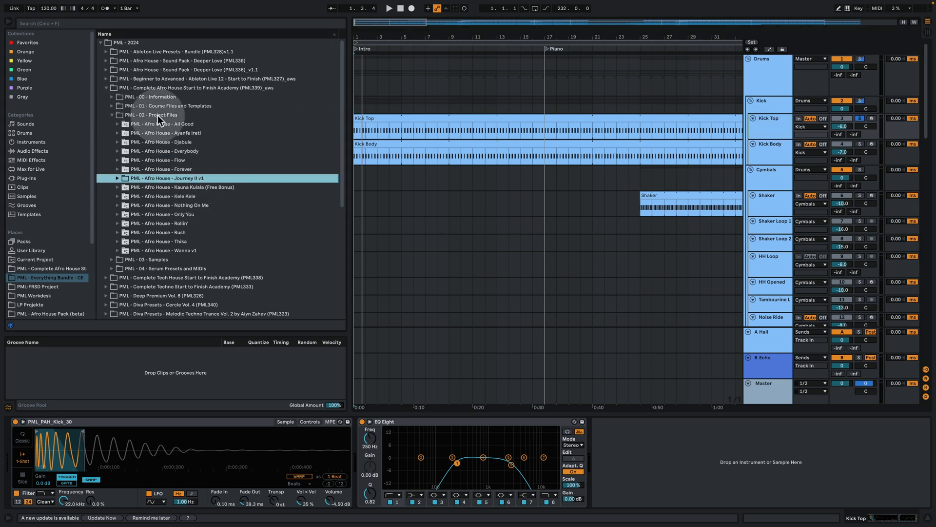
pyautogui.click(115, 259)
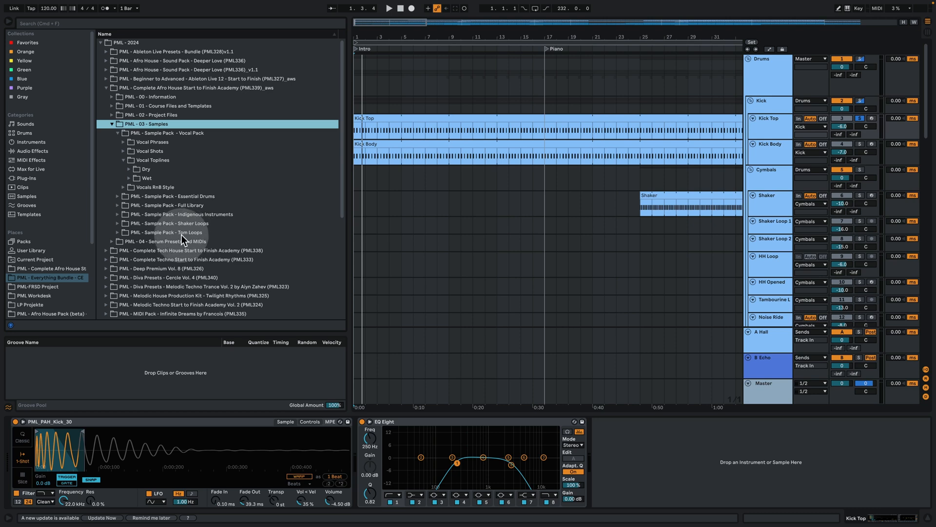
pyautogui.click(113, 123)
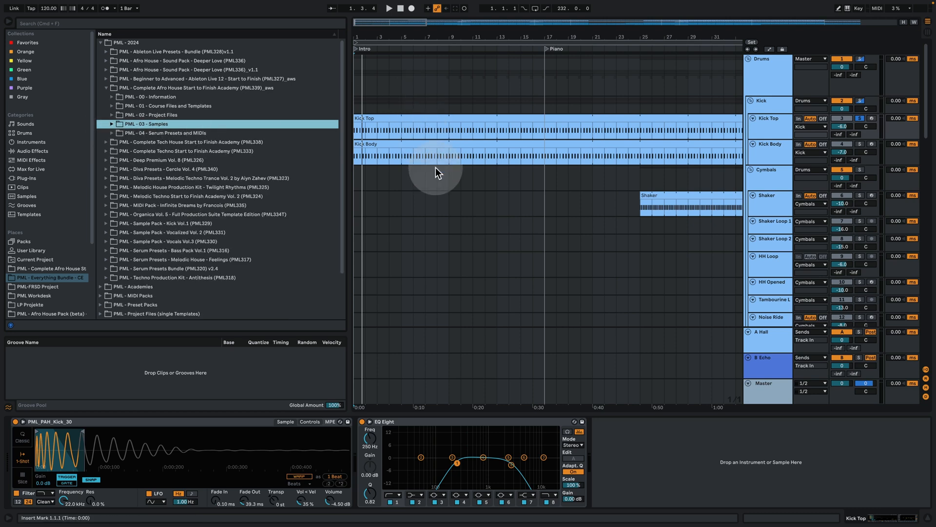
# - Play the Kick Top and Kick Body tracks soloed together, and examine the Kick group's device chain
pyautogui.moveTo(443, 36); pyautogui.dragTo(442, 8)
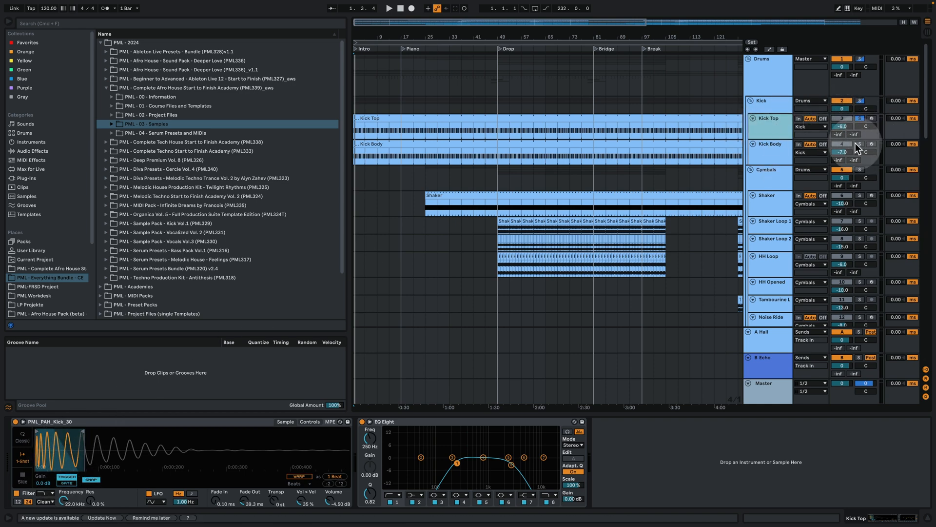
pyautogui.press('space')
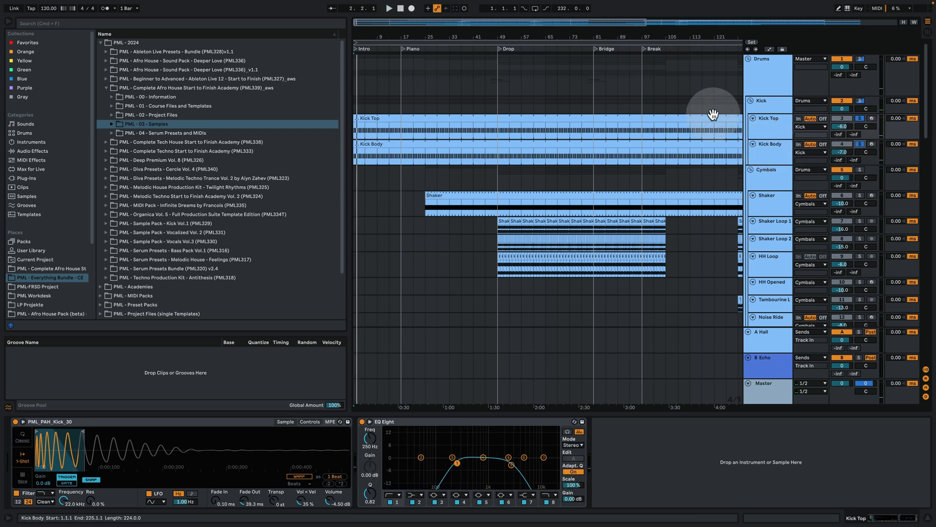
pyautogui.click(776, 152)
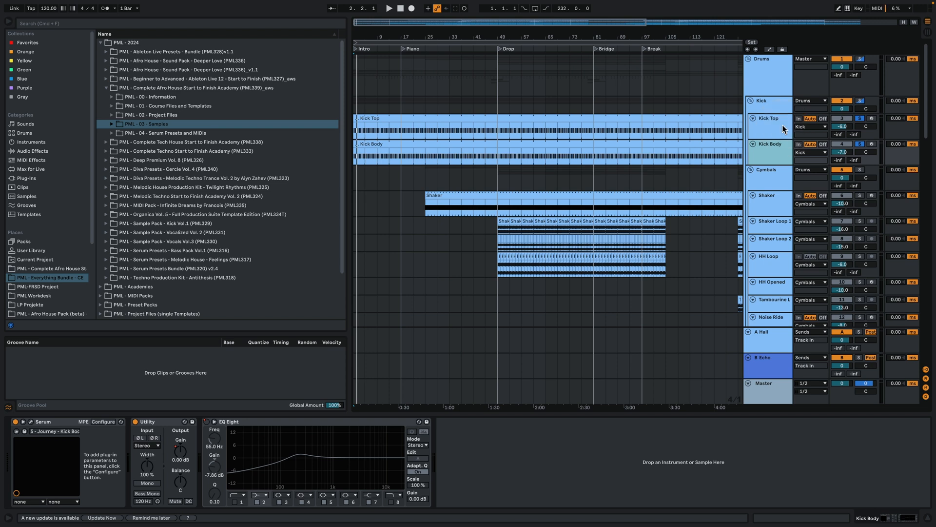
pyautogui.press('space')
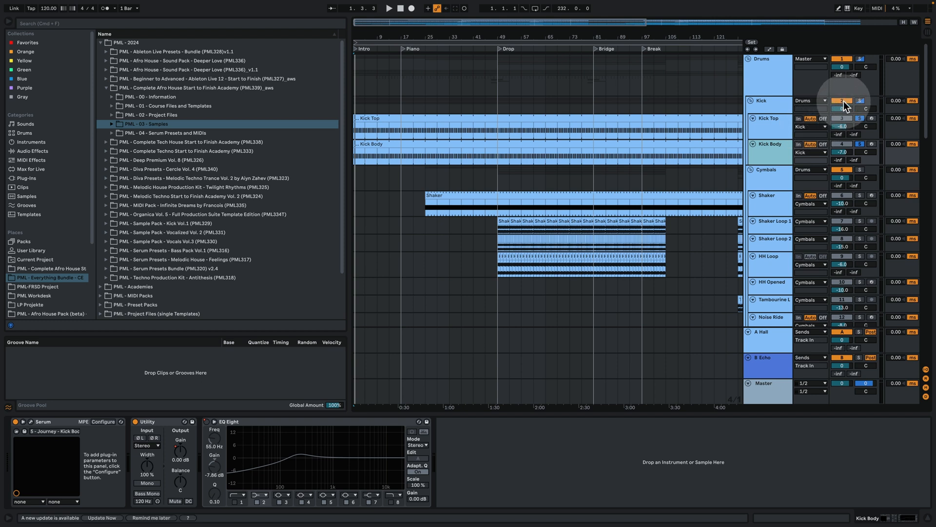
pyautogui.click(763, 108)
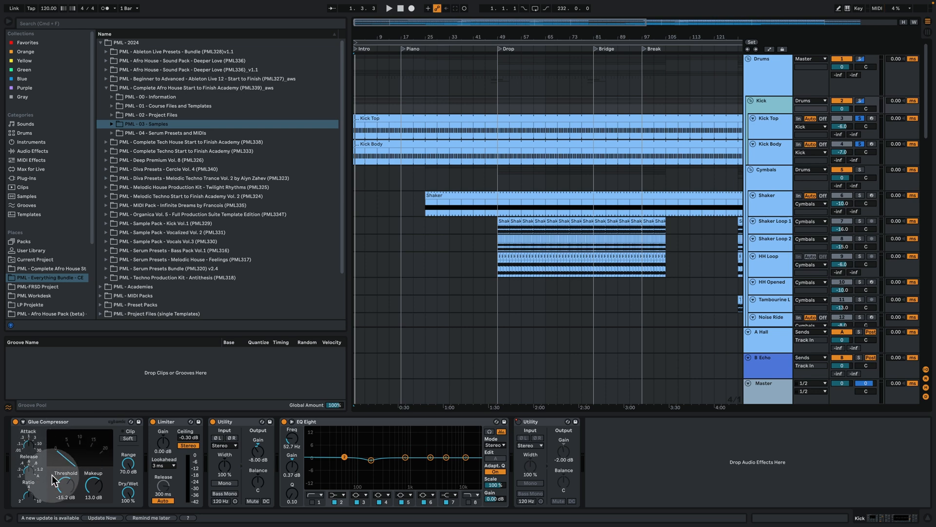
pyautogui.press('space')
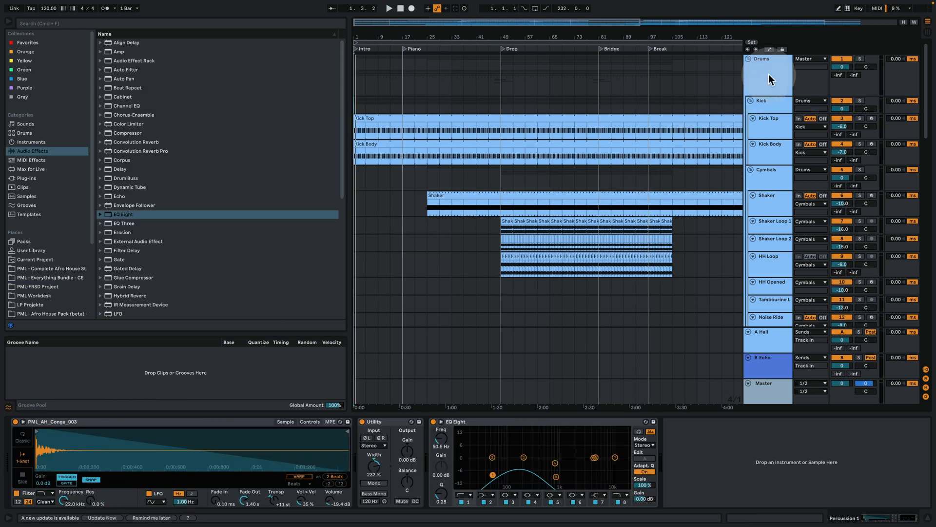
# - Show the Drums group's device chain, play it from bar 1 and solo the Kick group
pyautogui.click(768, 78)
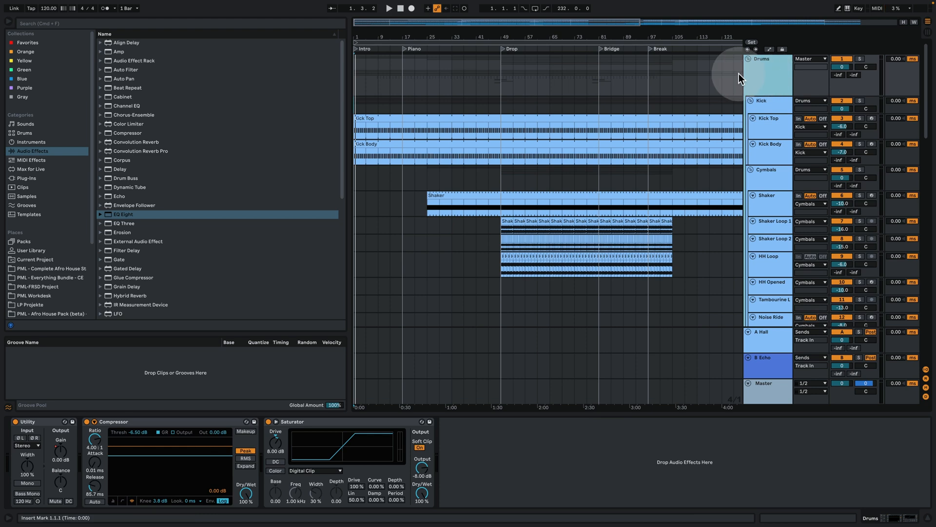
pyautogui.press('space')
pyautogui.click(790, 94)
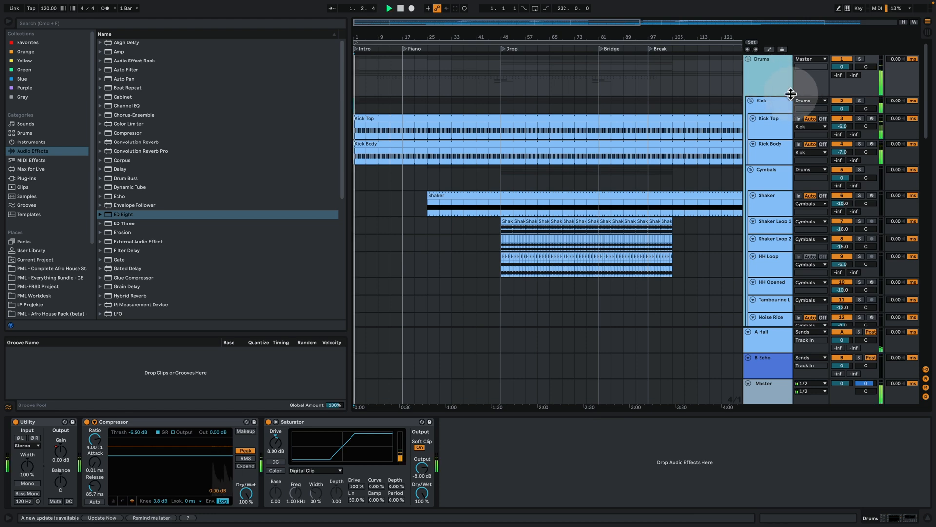
pyautogui.click(860, 100)
# - Solo the Tom Top track, show its device chain and play it from bar 1
pyautogui.scroll(-7, 613, 228)
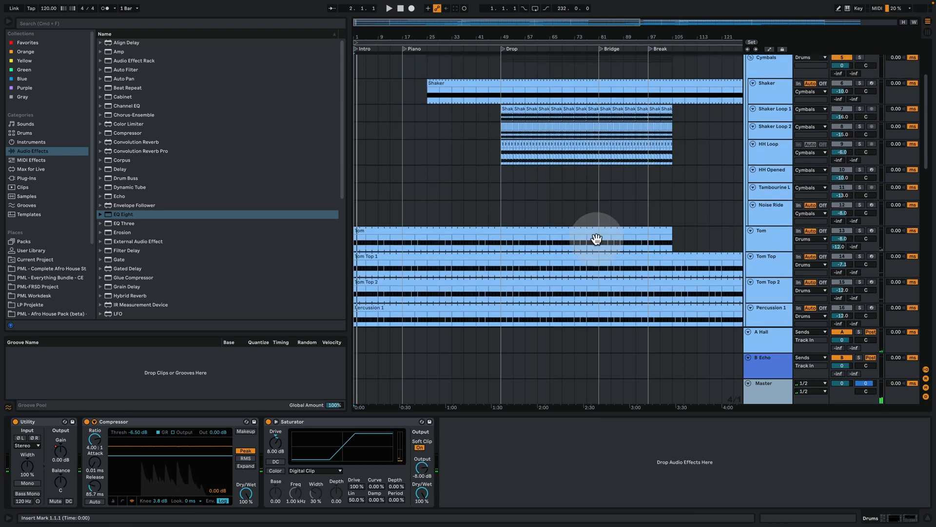
pyautogui.click(763, 214)
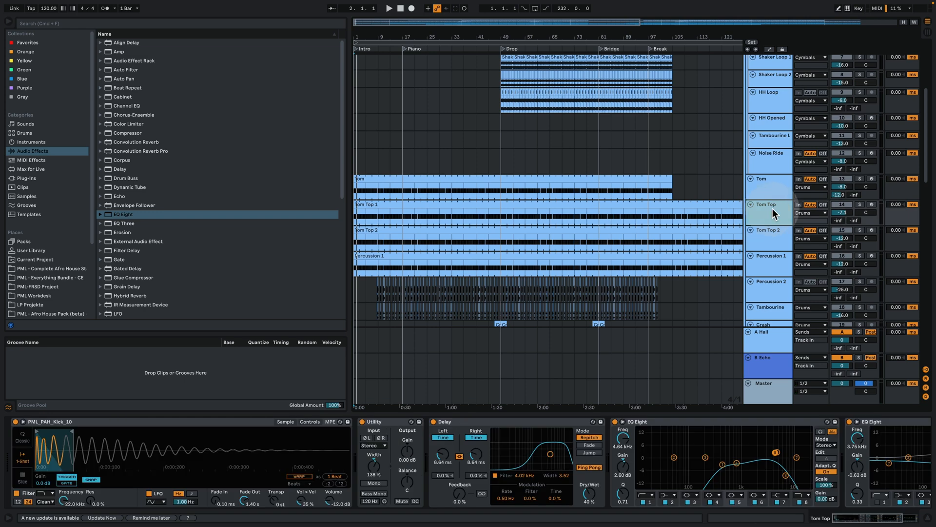
pyautogui.click(861, 205)
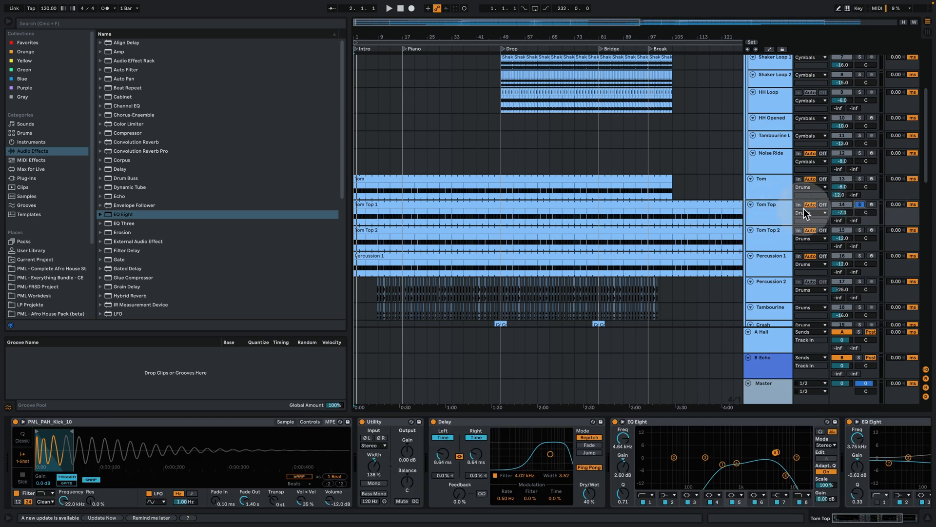
pyautogui.press('space')
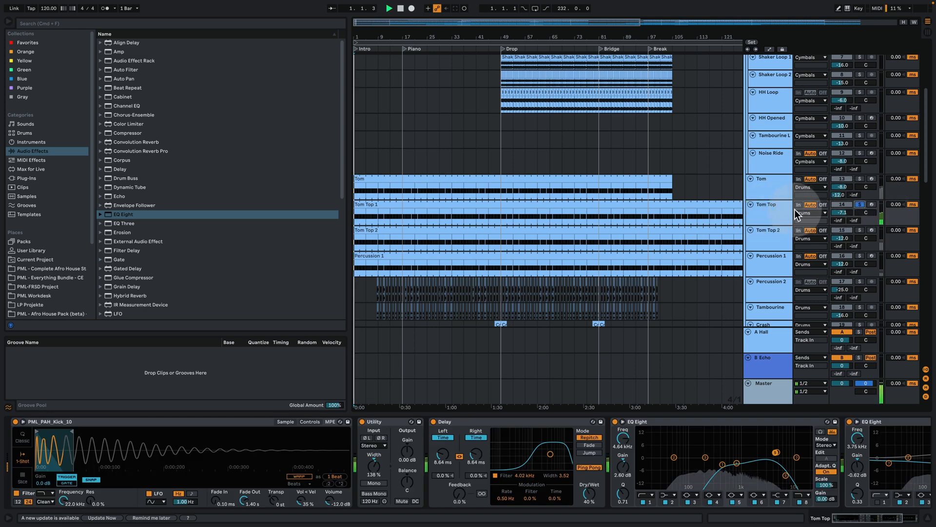
# - Open the Tom Top 1 clip's MIDI notes and examine the C3 note pattern up close while playing it
pyautogui.doubleClick(370, 204)
pyautogui.scroll(2, 376, 224)
pyautogui.click(277, 258)
pyautogui.press('space')
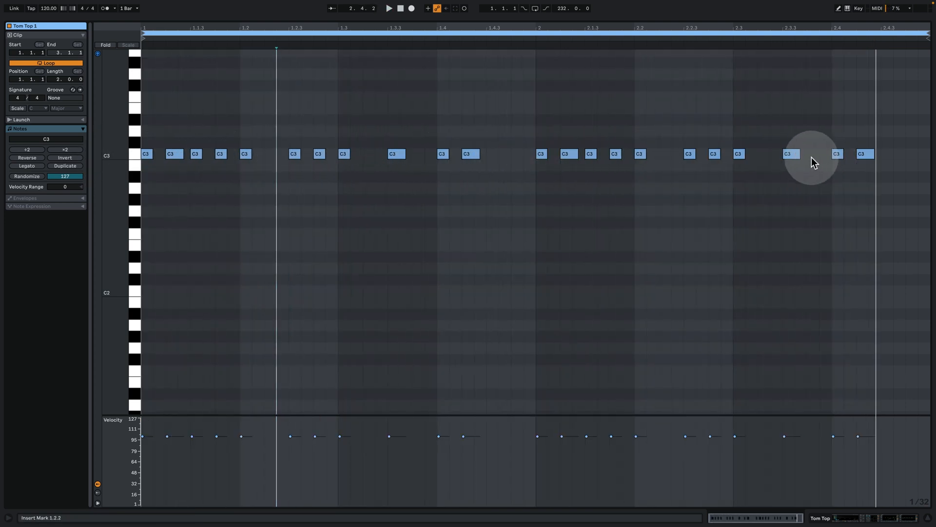
pyautogui.press('space')
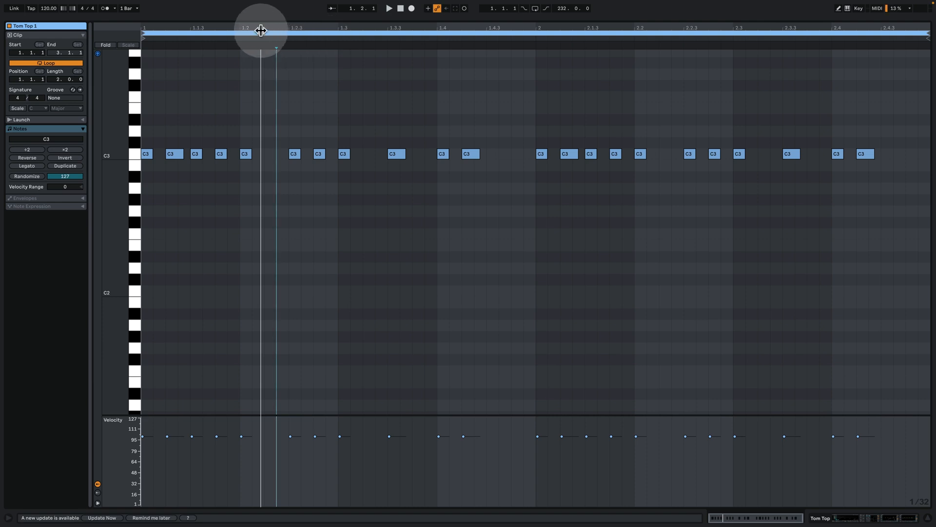
pyautogui.moveTo(261, 29); pyautogui.dragTo(523, 78)
pyautogui.press('space')
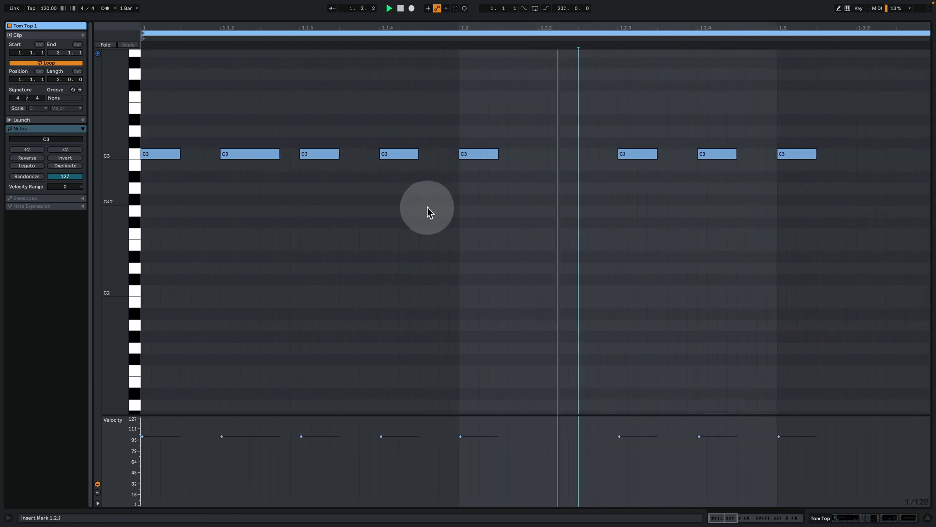
pyautogui.moveTo(624, 31); pyautogui.dragTo(624, 10)
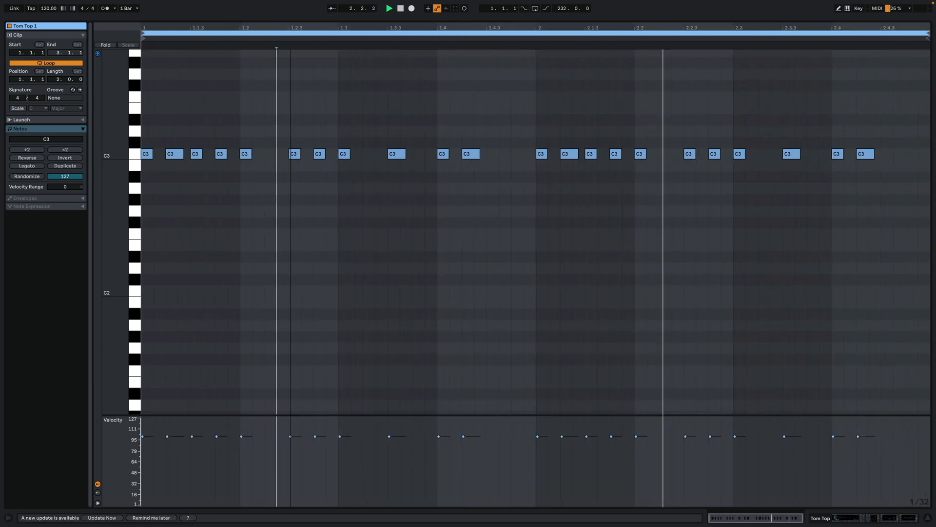
pyautogui.click(858, 522)
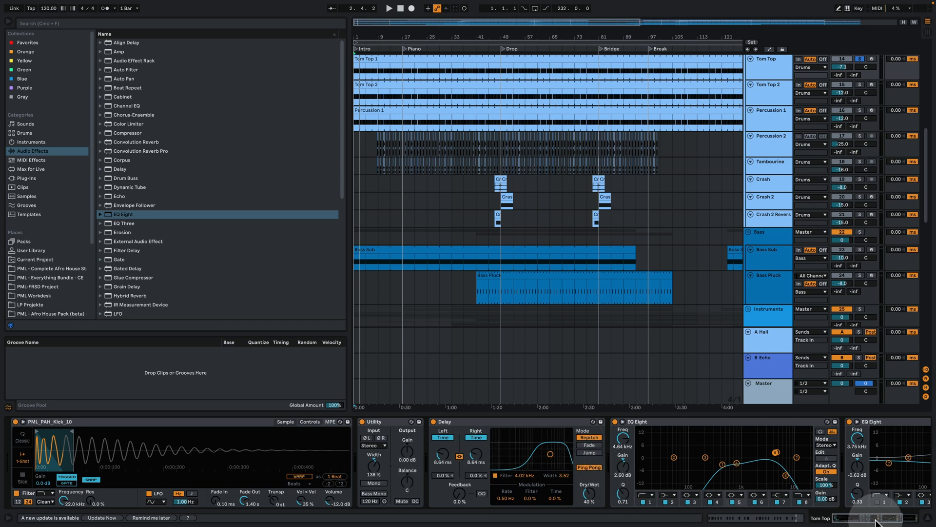
pyautogui.moveTo(867, 517); pyautogui.dragTo(893, 517)
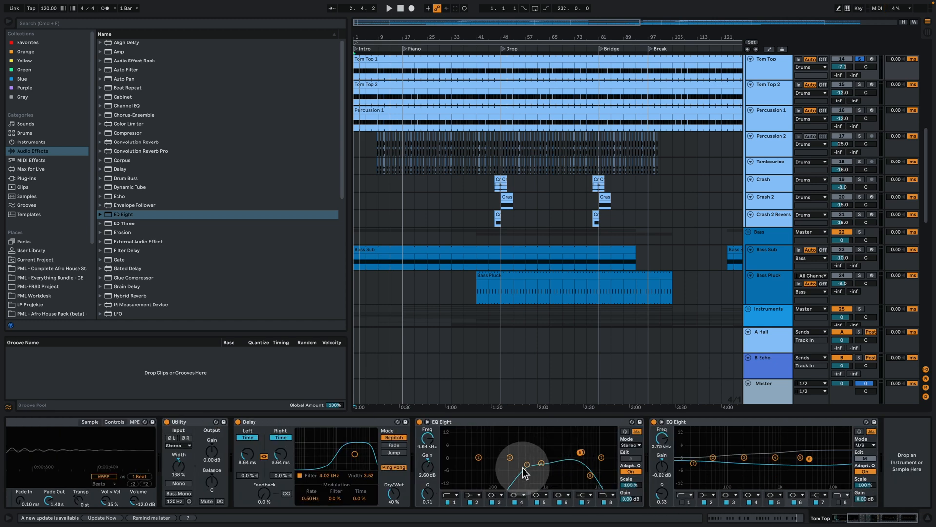
# - Solo the Tom Top 2 track, show its device chain and play it from bar 1
pyautogui.scroll(4, 530, 244)
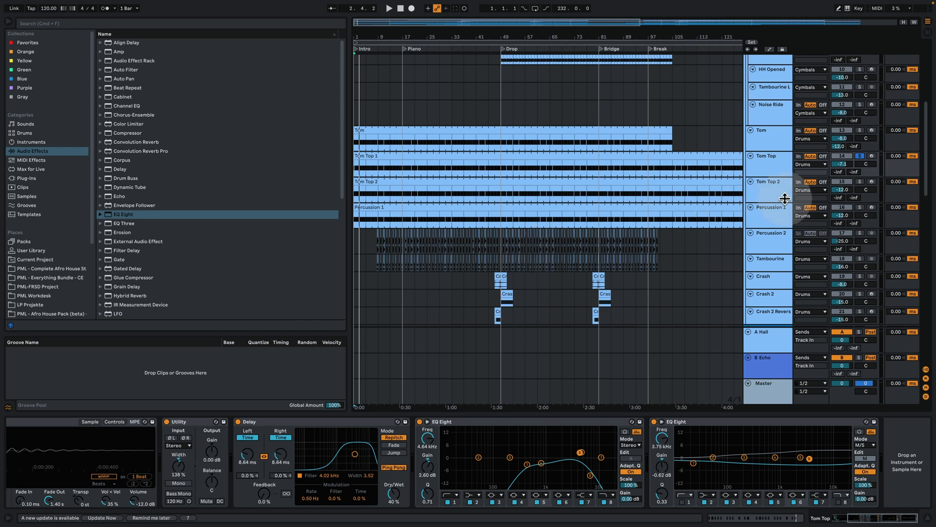
pyautogui.click(786, 185)
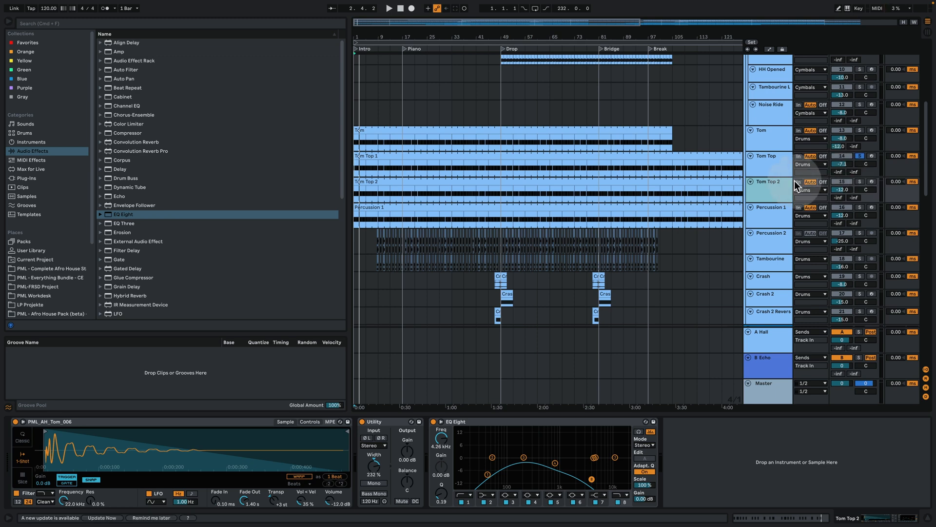
pyautogui.click(859, 181)
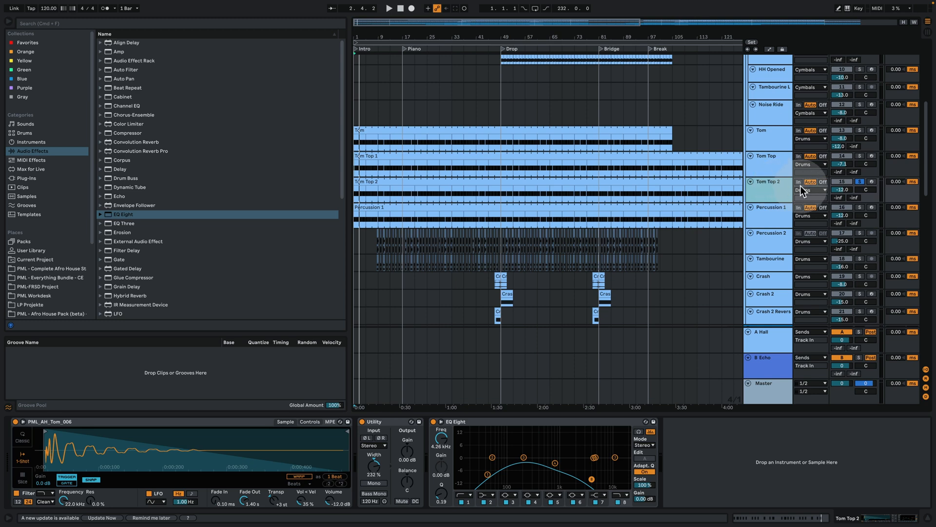
pyautogui.press('space')
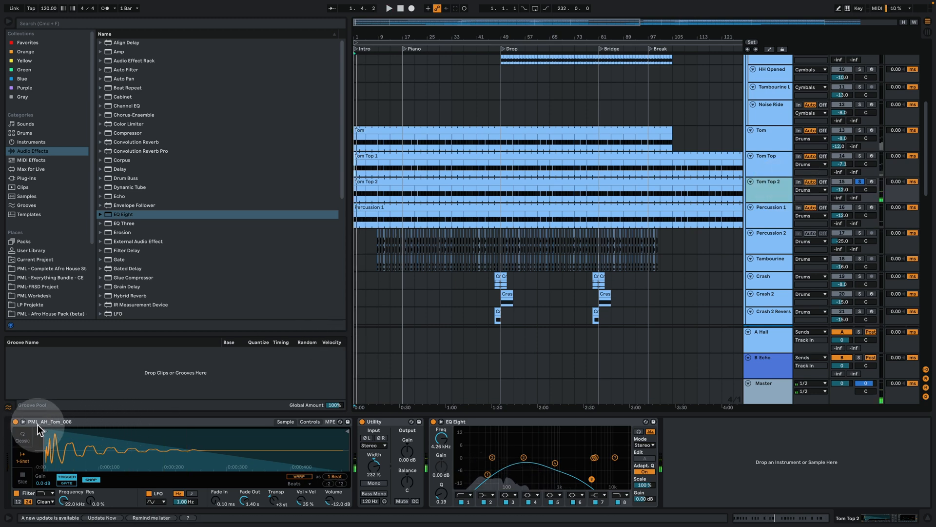
# - Browse the PML - Everything Bundle place and expand the Deeper Love (PML336) sound pack down to its Templates folder
pyautogui.click(60, 271)
pyautogui.click(58, 278)
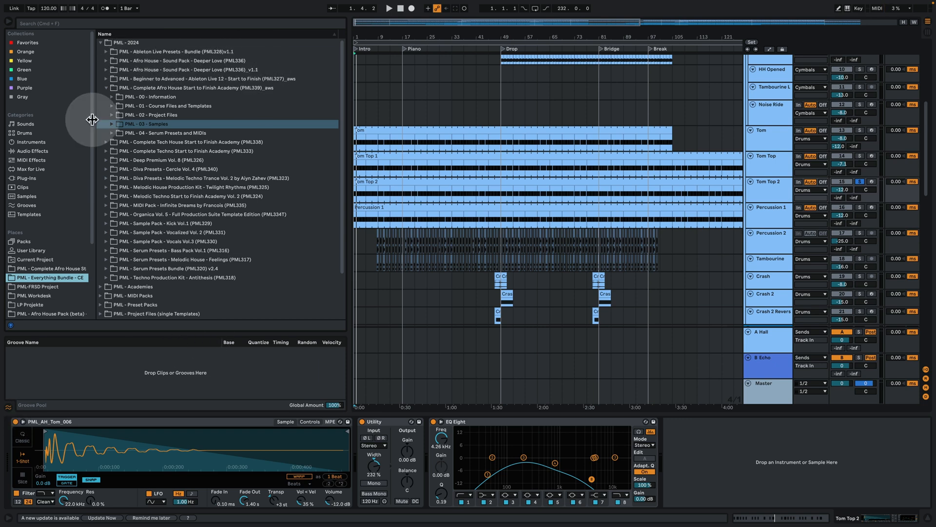
pyautogui.click(107, 60)
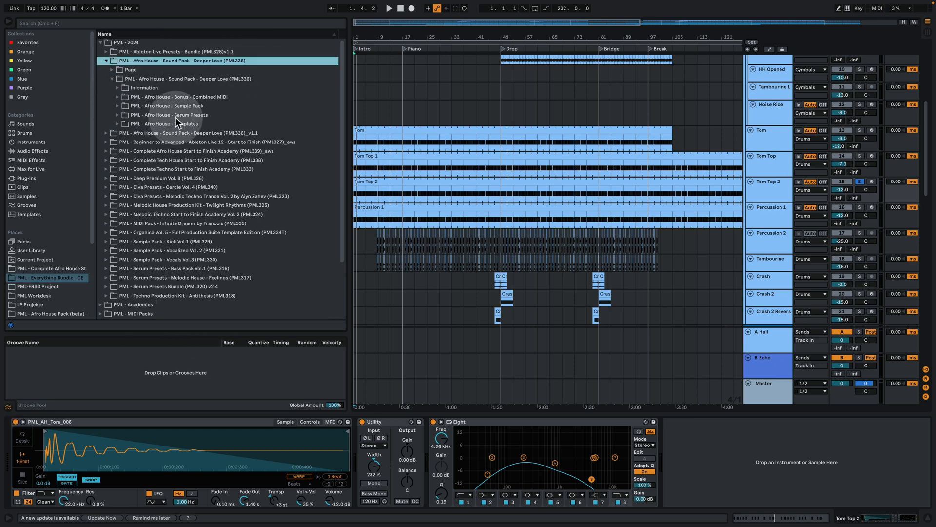
pyautogui.click(117, 124)
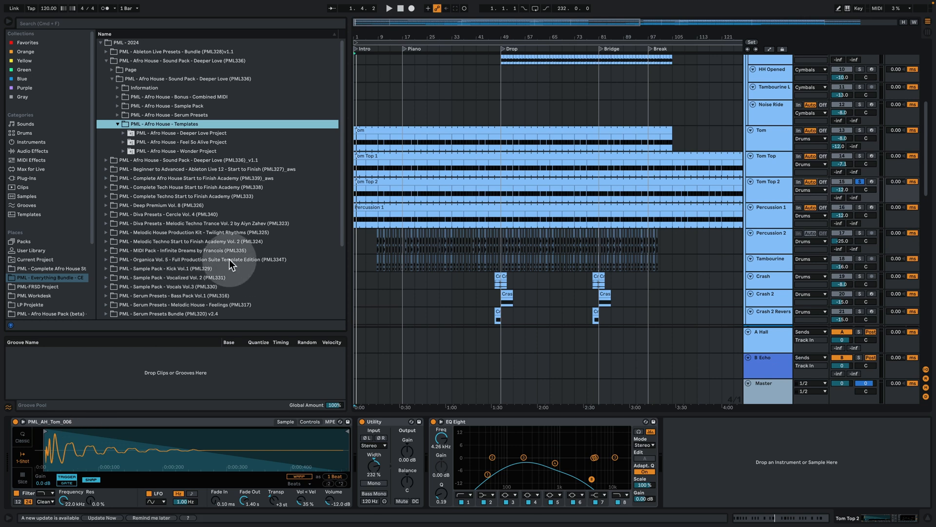
# - Play Tom Top 2 again, add Tom Top to the solo and play both tracks together
pyautogui.press('space')
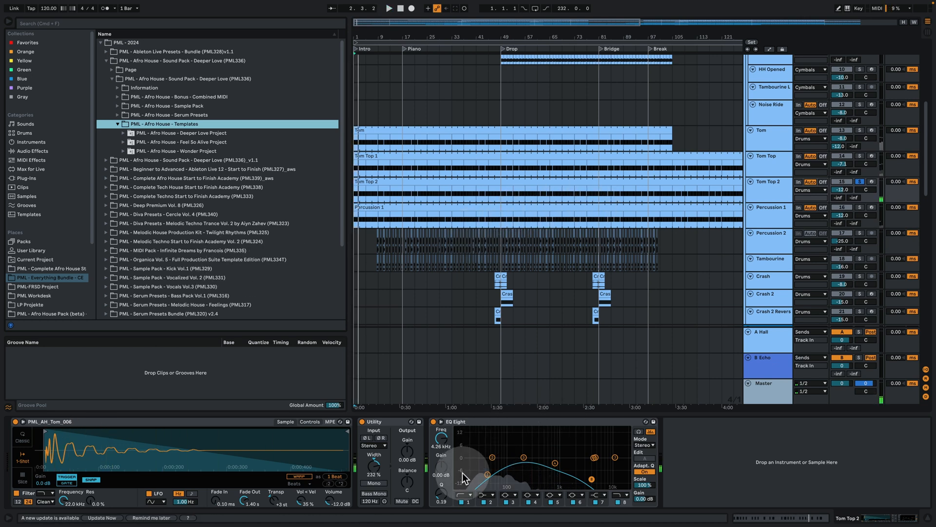
pyautogui.click(859, 156)
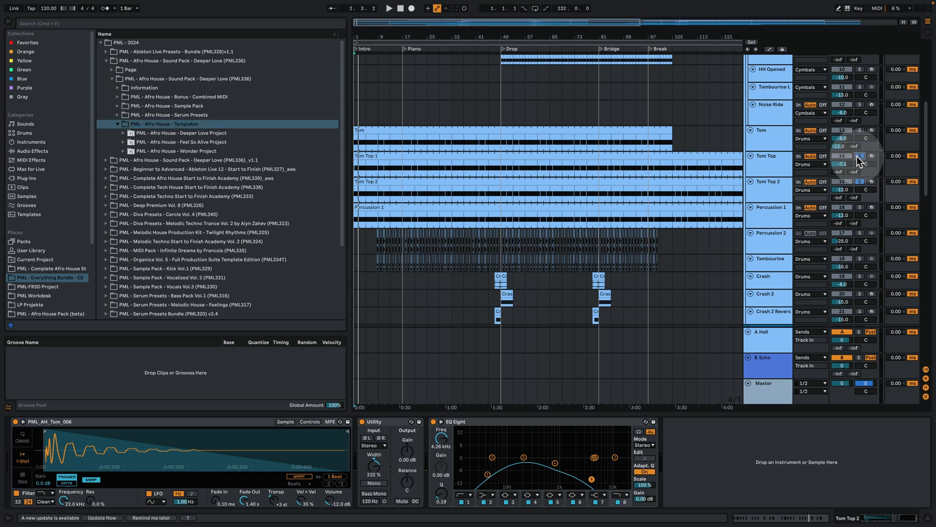
pyautogui.press('space')
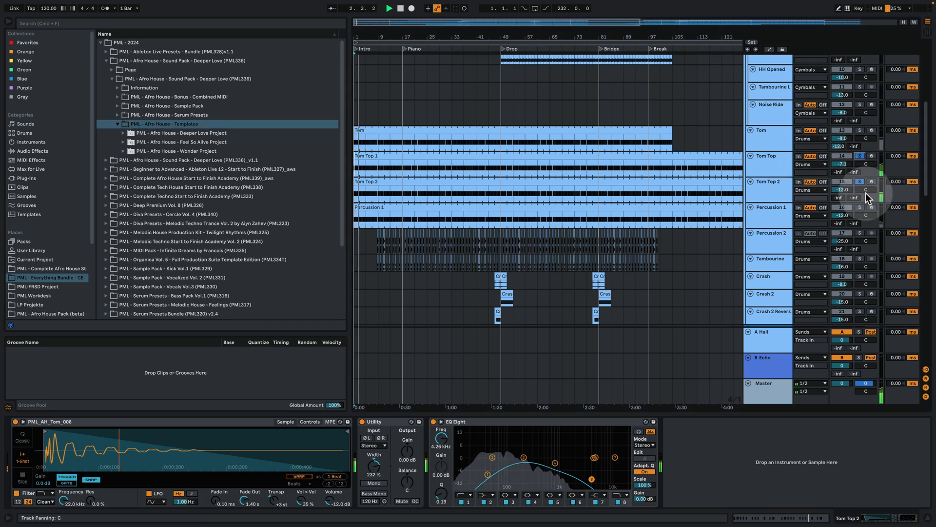
# - Solo the Percussion 1 track, show its device chain and play it from bar 1
pyautogui.click(859, 208)
pyautogui.press('space')
pyautogui.click(624, 215)
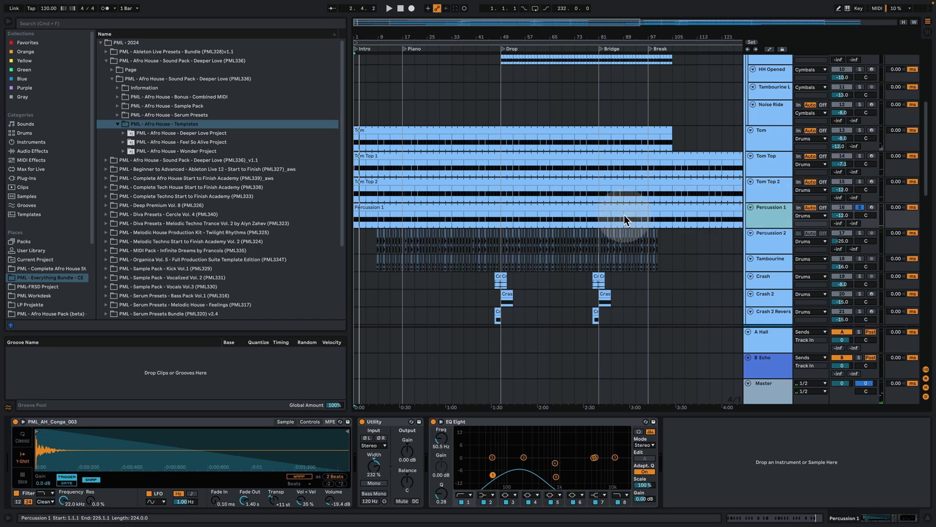
pyautogui.click(361, 207)
pyautogui.press('space')
# - Select the Percussion 1 clip and play it with the Utility device bypassed and re-enabled to compare the stereo width
pyautogui.click(363, 207)
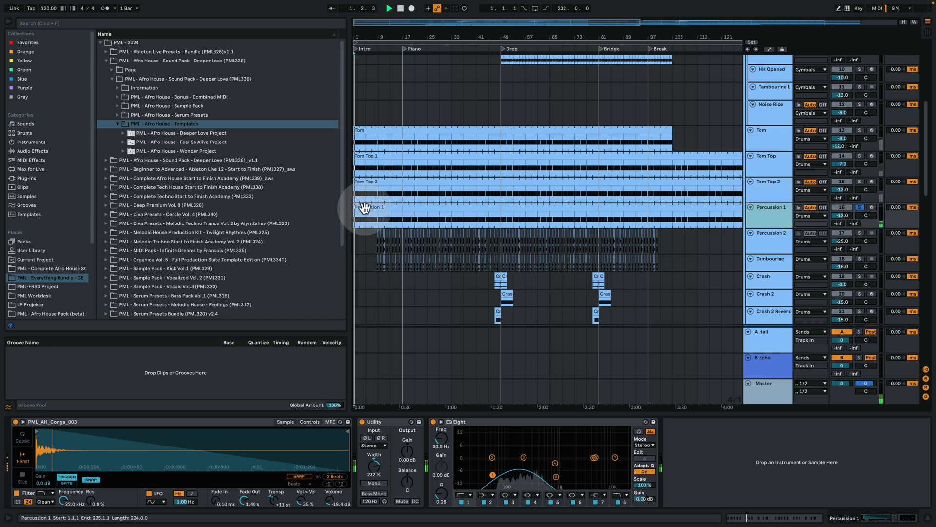
pyautogui.press('space')
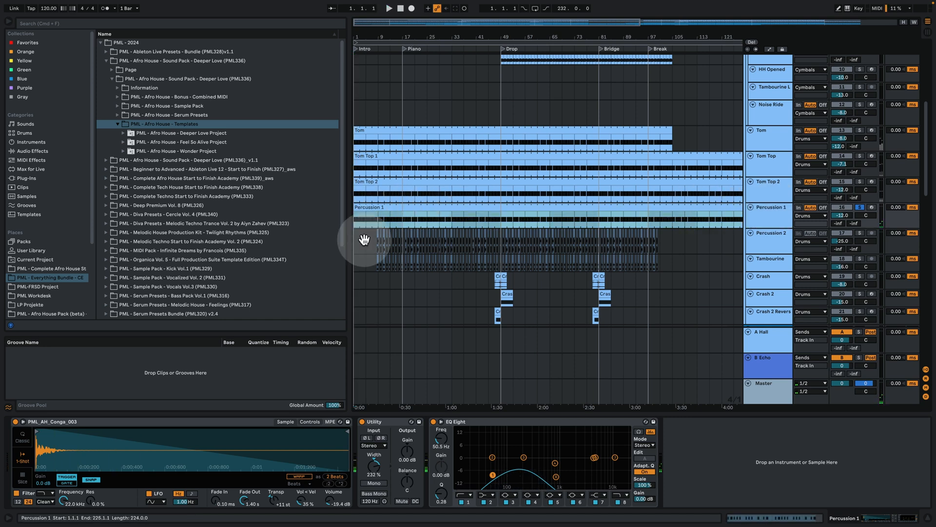
pyautogui.press('space')
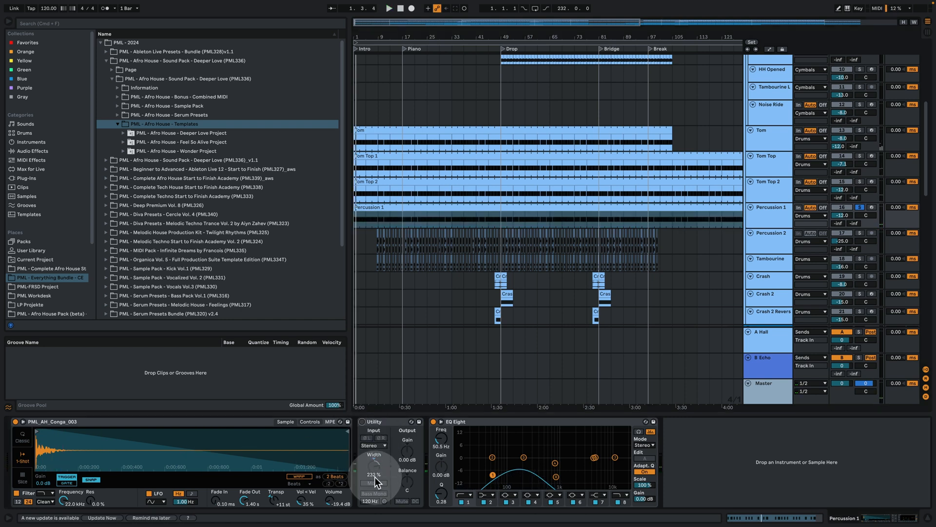
pyautogui.press('space')
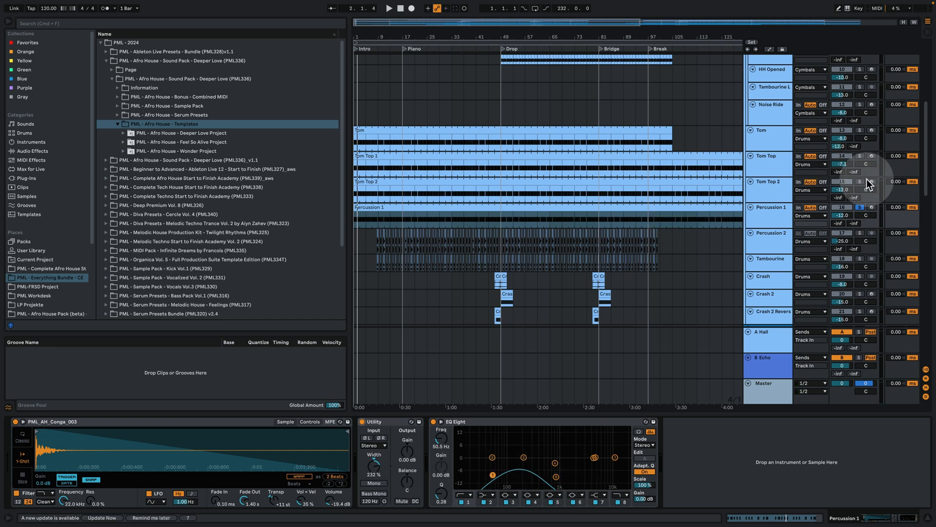
# - Add Tom Top 2 and Tom Top to the Percussion 1 solo and play the three tracks together
pyautogui.click(861, 181)
pyautogui.click(859, 157)
pyautogui.press('space')
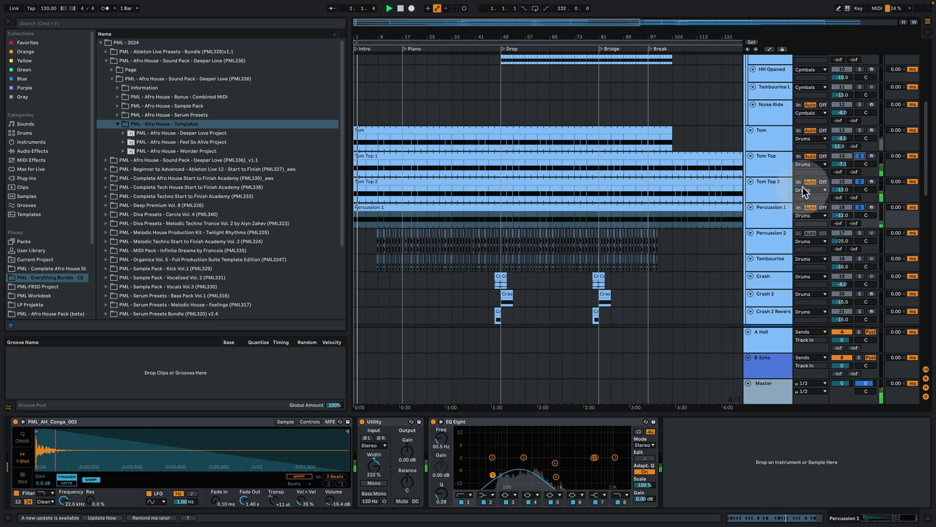
pyautogui.press('space')
# - Add the Bass group and Bass Sub track to the solo and play them with the toms and percussion
pyautogui.scroll(-3, 736, 271)
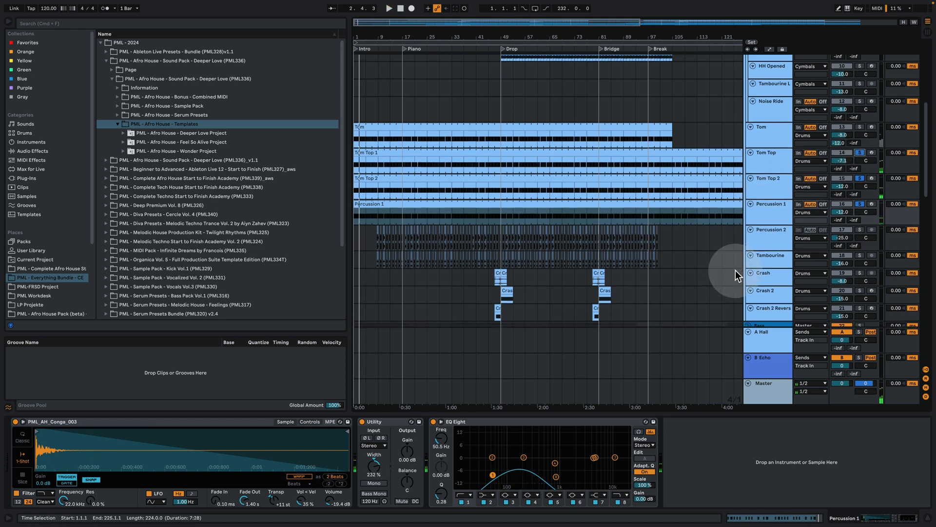
pyautogui.click(792, 275)
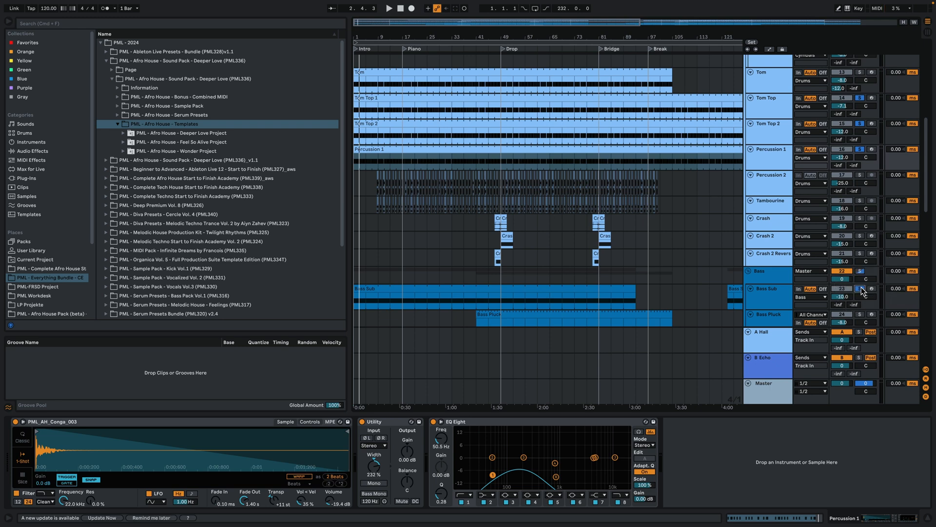
pyautogui.press('space')
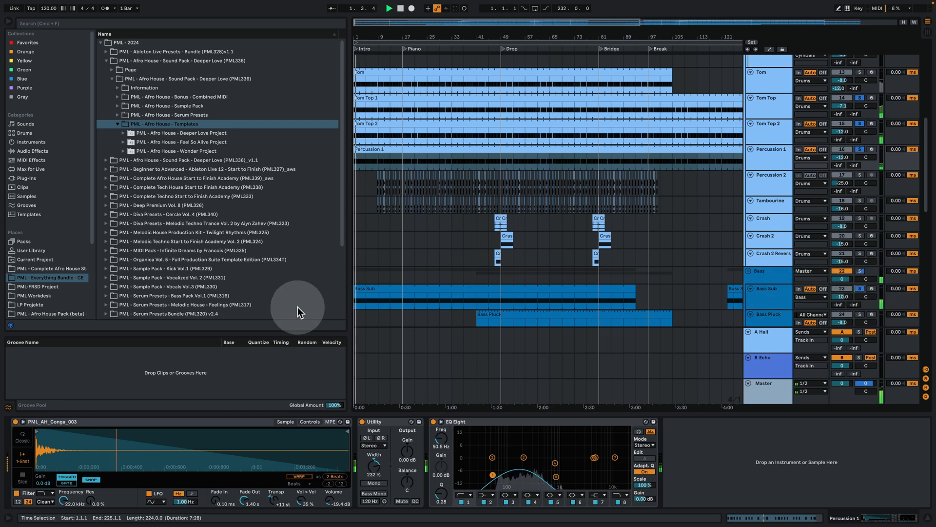
pyautogui.press('space')
# - Examine the G#2 note in the Bass Sub clip, and open the Serum plug-in from the track's device chain
pyautogui.doubleClick(367, 288)
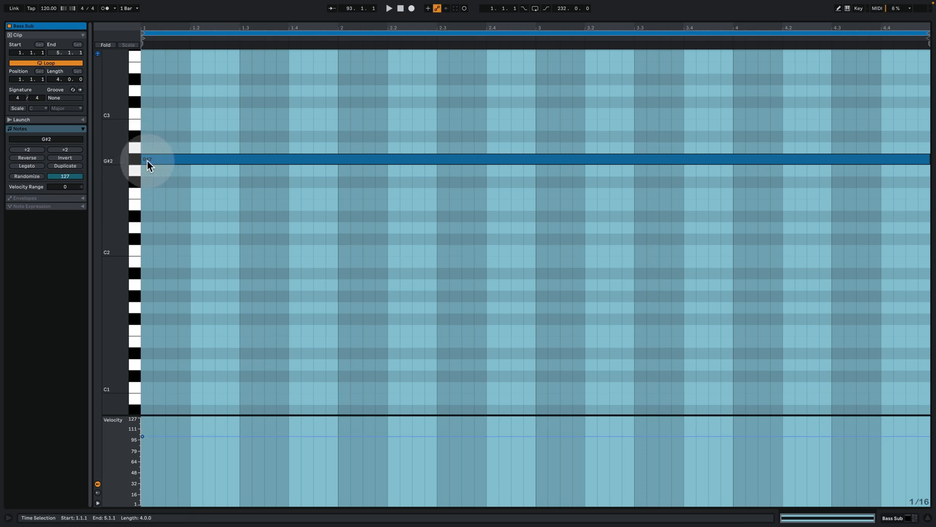
pyautogui.click(134, 161)
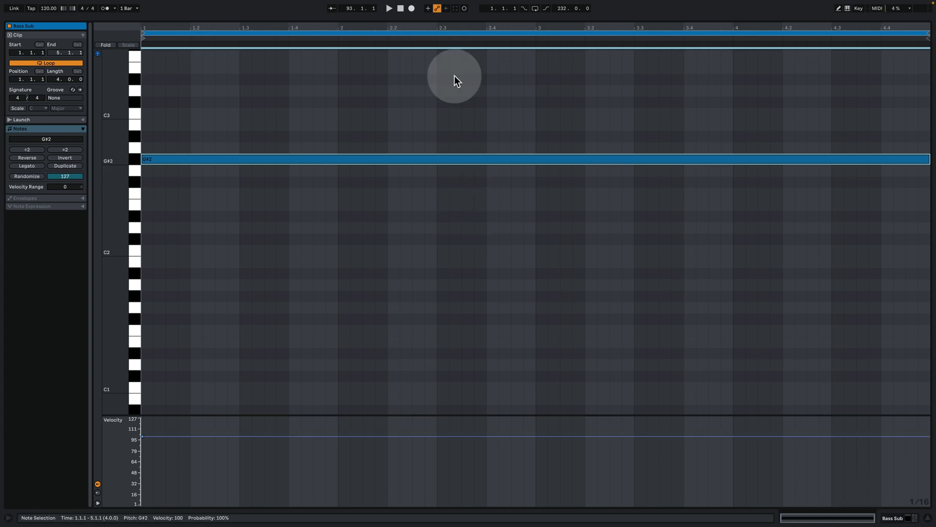
pyautogui.click(888, 518)
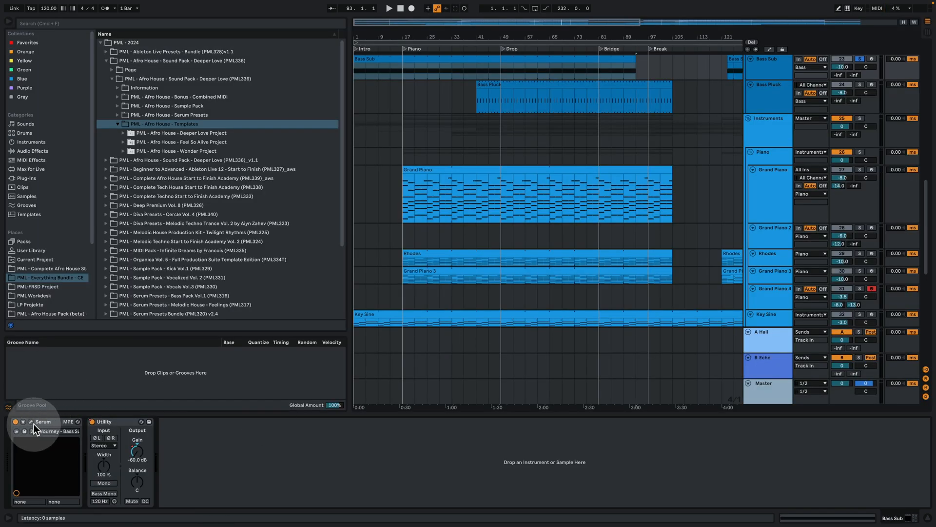
pyautogui.click(31, 422)
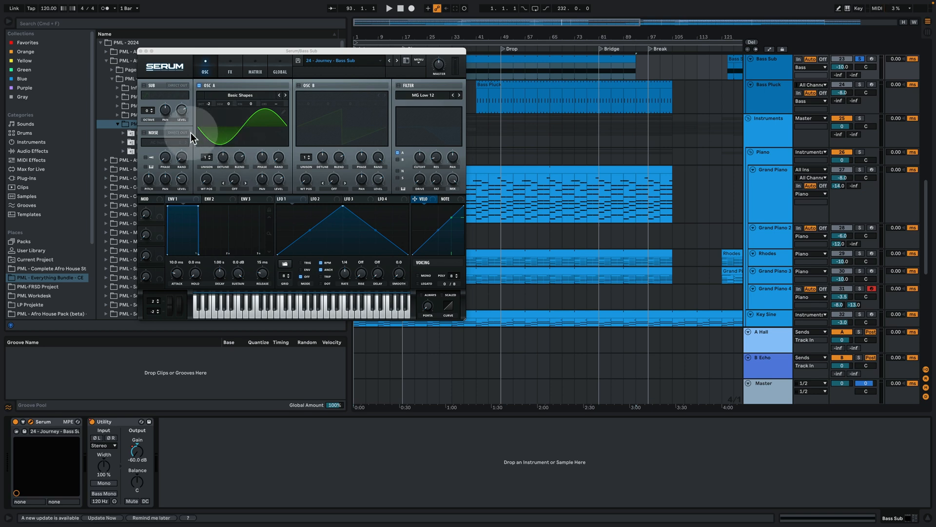
# - Play the Bass Sub sound while examining its Serum patch, and close the plug-in window
pyautogui.press('space')
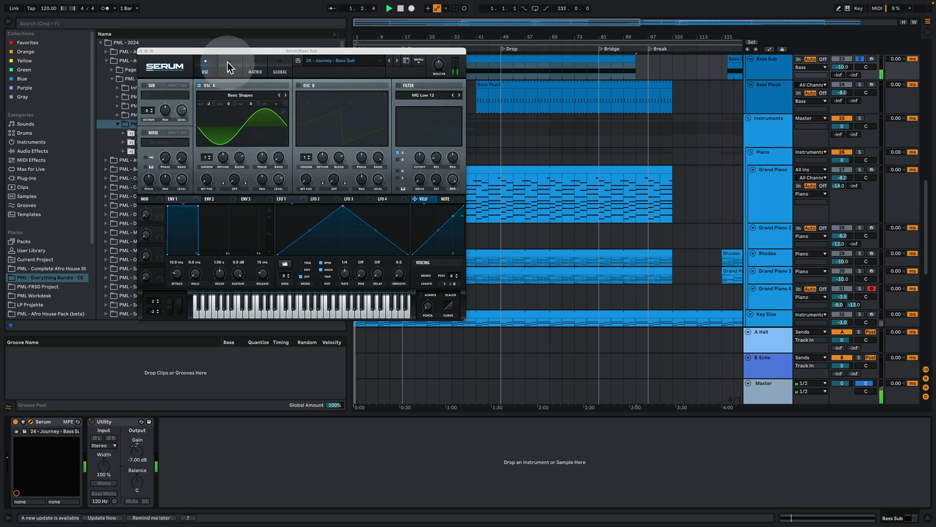
pyautogui.click(222, 64)
pyautogui.click(207, 66)
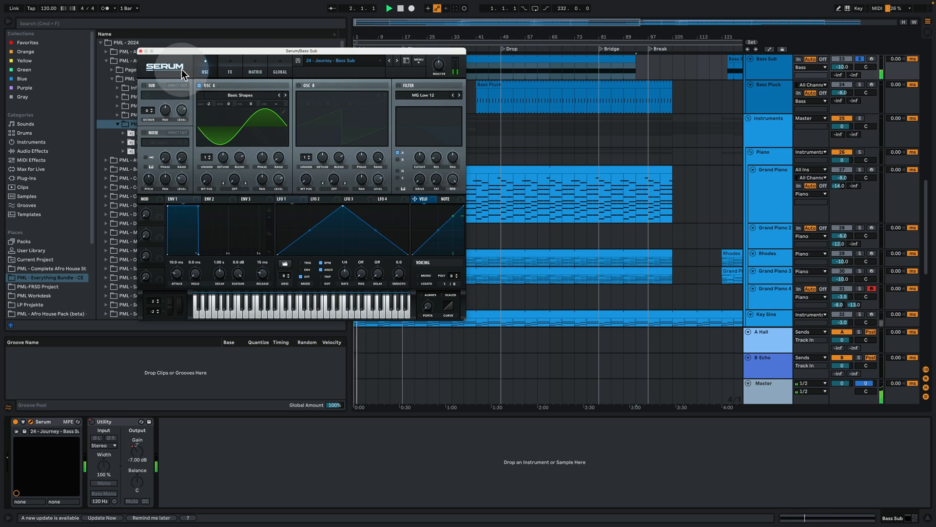
pyautogui.click(140, 51)
# - Play the soloed toms, percussion and Bass Sub together from the start of the arrangement
pyautogui.scroll(5, 560, 185)
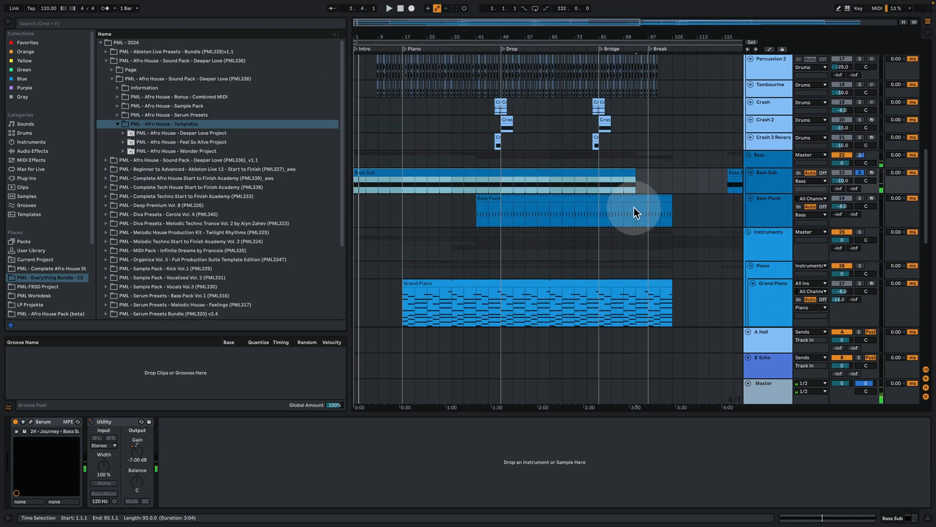
pyautogui.moveTo(507, 36); pyautogui.dragTo(506, 7)
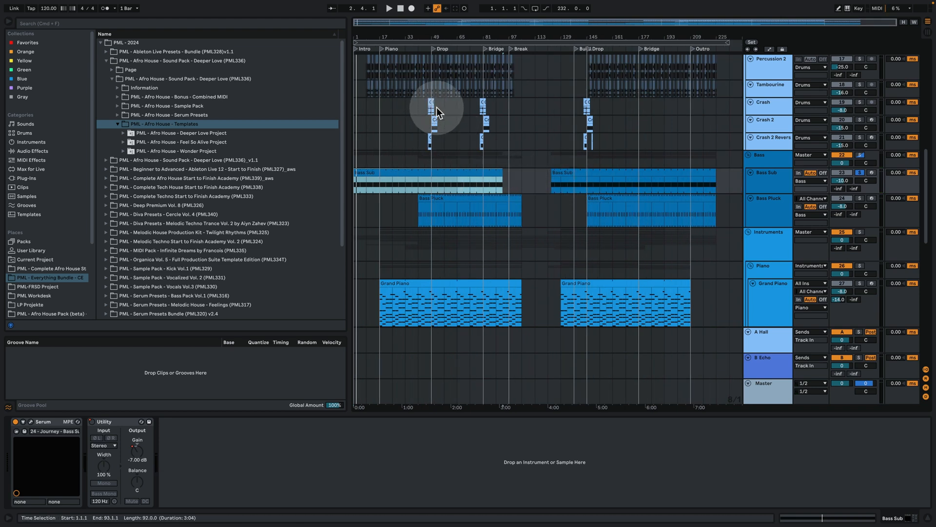
pyautogui.moveTo(369, 43); pyautogui.dragTo(390, 112)
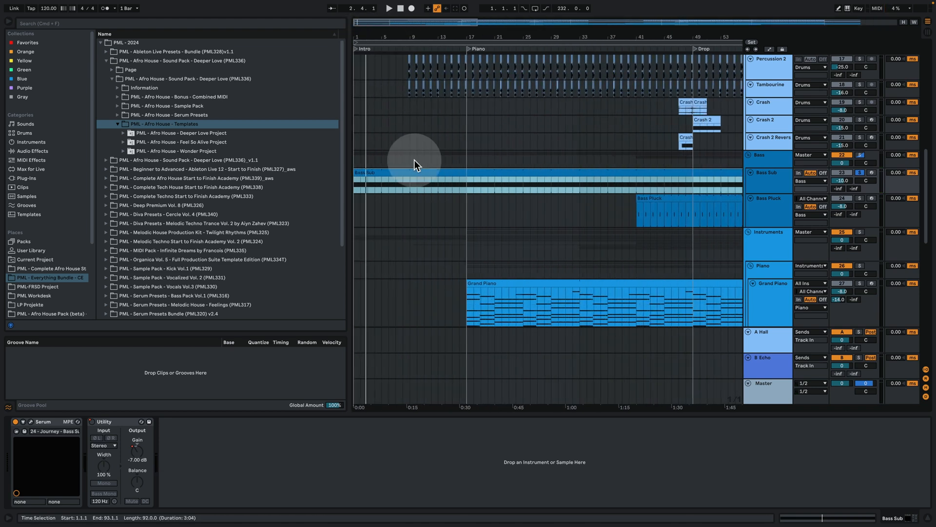
pyautogui.scroll(5, 445, 214)
pyautogui.press('space')
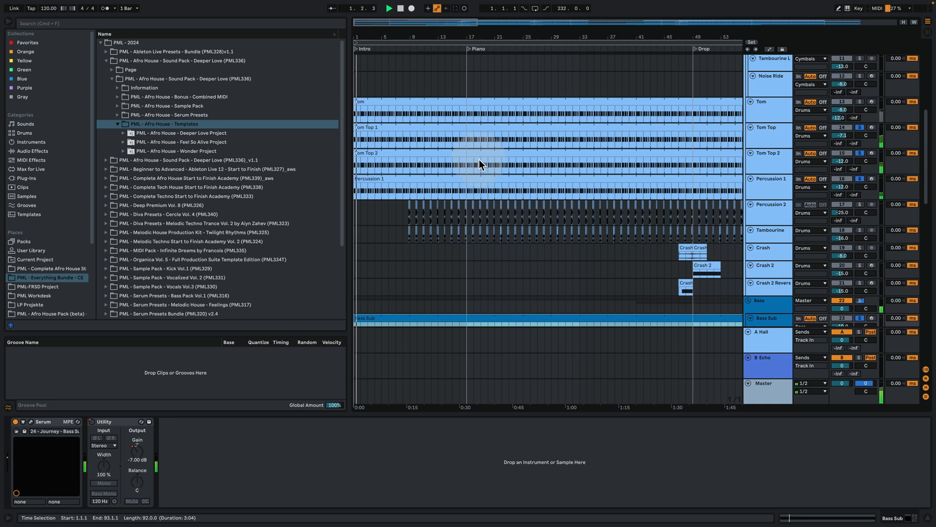
pyautogui.scroll(-5, 478, 169)
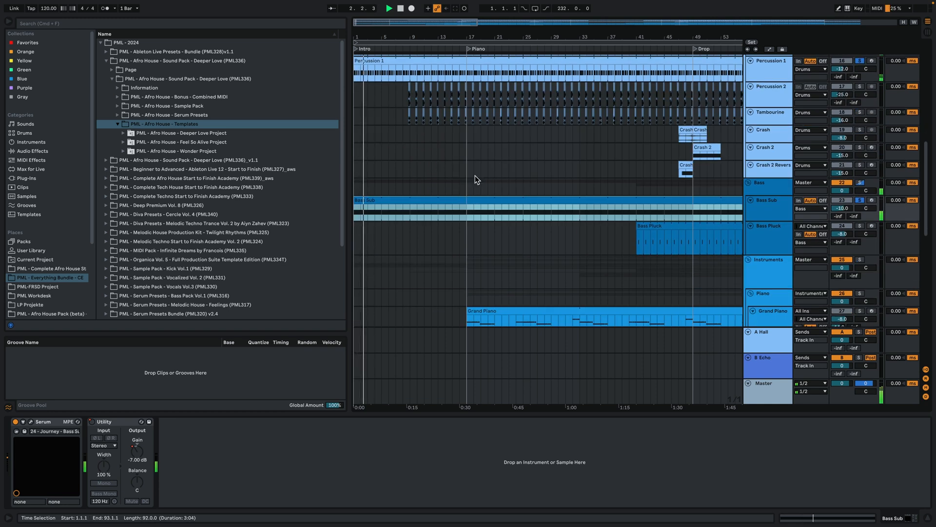
# - Add the Bass Pluck track to the solo and play the mix from bar 41, where its clip begins
pyautogui.click(634, 235)
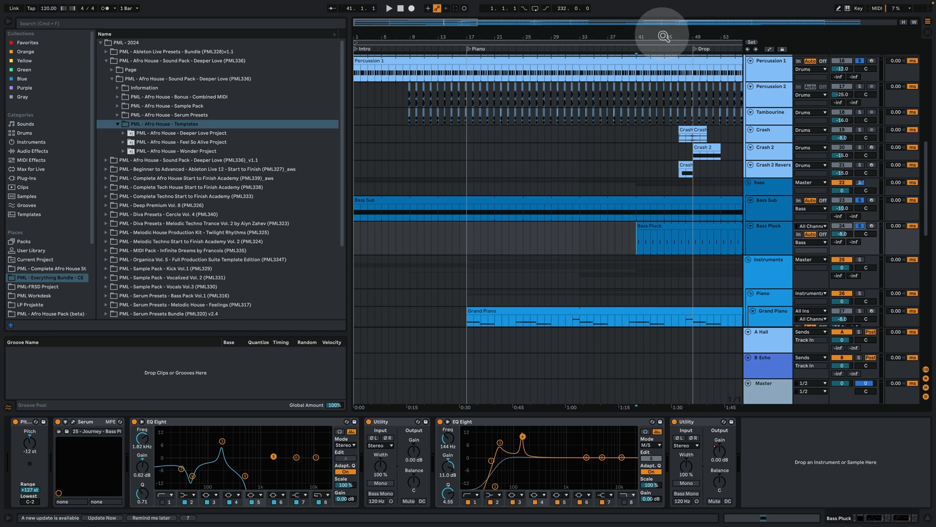
pyautogui.moveTo(665, 36); pyautogui.dragTo(548, 218)
pyautogui.click(477, 240)
pyautogui.press('space')
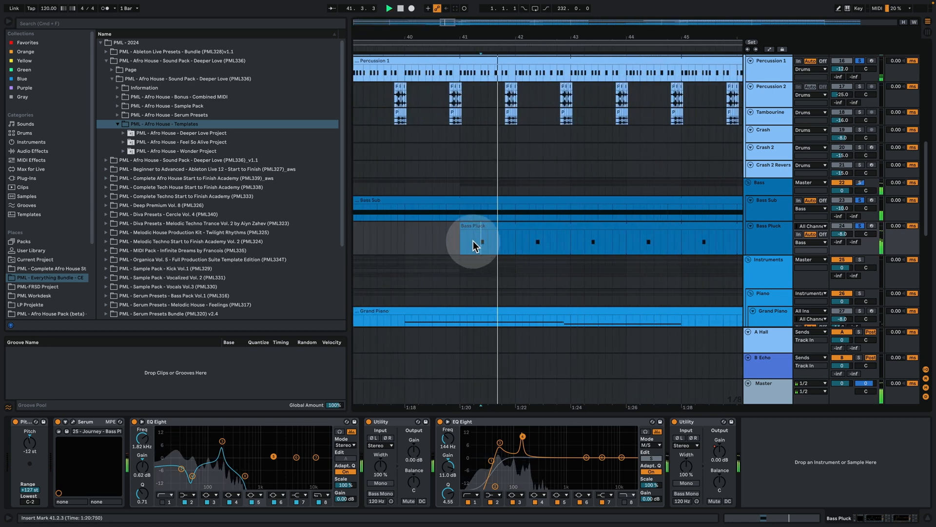
pyautogui.press('space')
pyautogui.press('space')
# - Set the playback start to 41.2.1, open Bass Pluck's Serum plug-in and play the passage while examining its oscillators
pyautogui.click(477, 234)
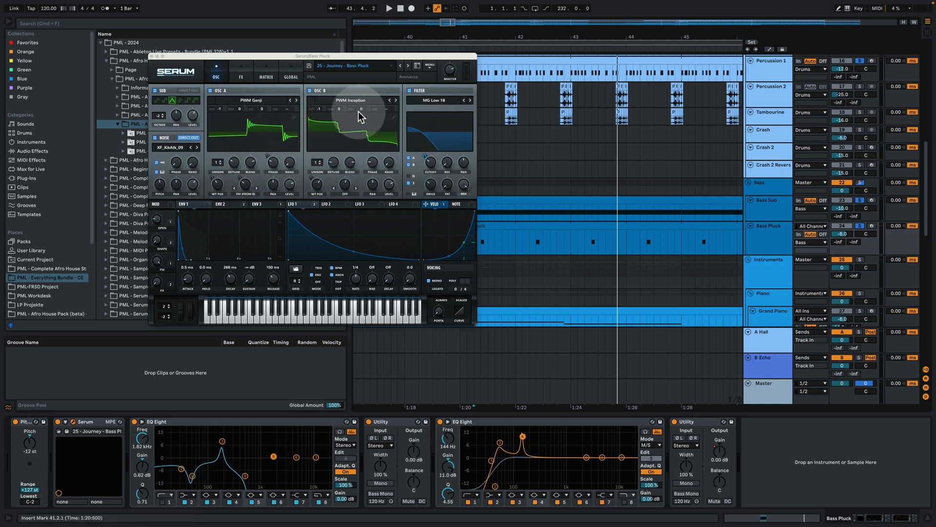
pyautogui.press('space')
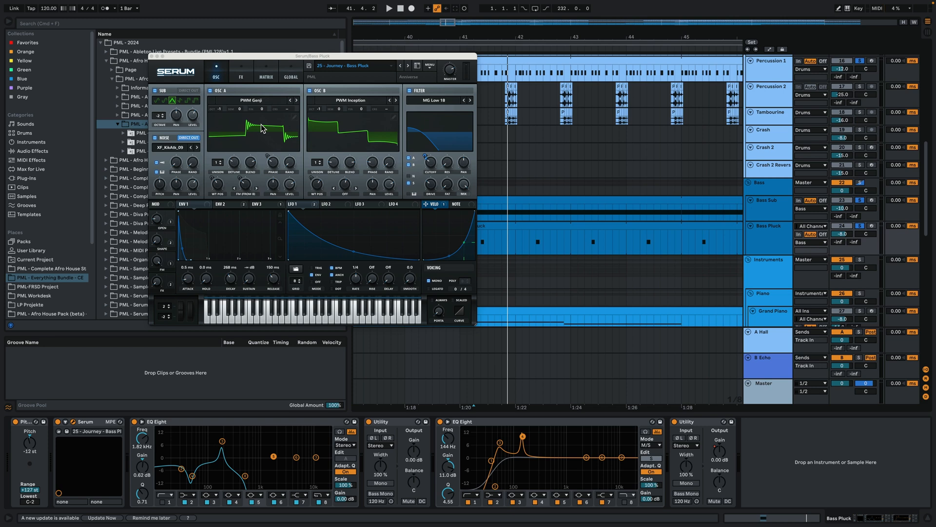
pyautogui.press('space')
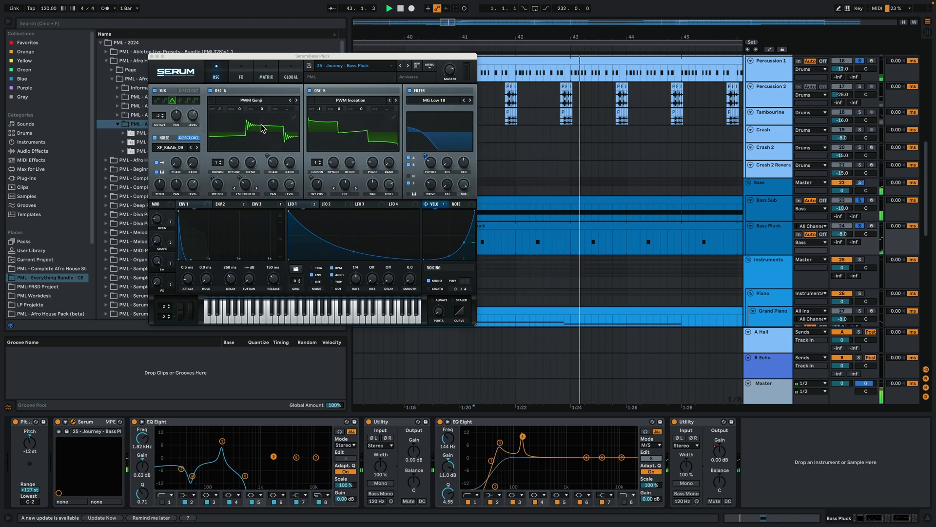
pyautogui.press('space')
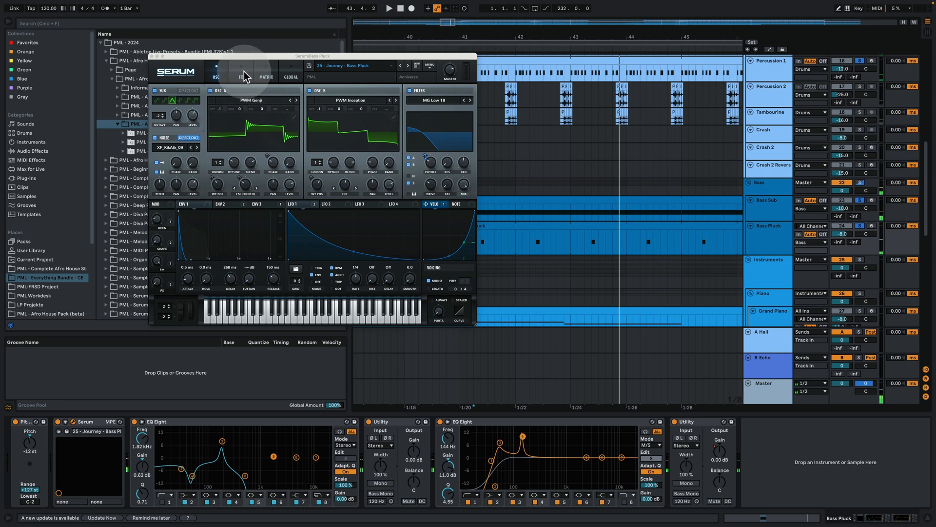
# - Examine the effects in Bass Pluck's Serum patch, close the plug-in and replay the passage from 41.2.1
pyautogui.click(244, 76)
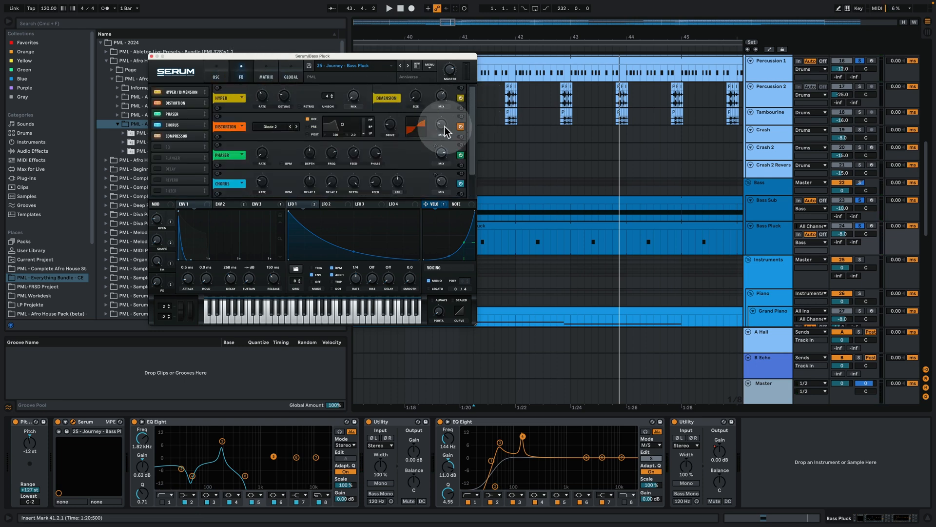
pyautogui.moveTo(470, 141); pyautogui.dragTo(467, 167)
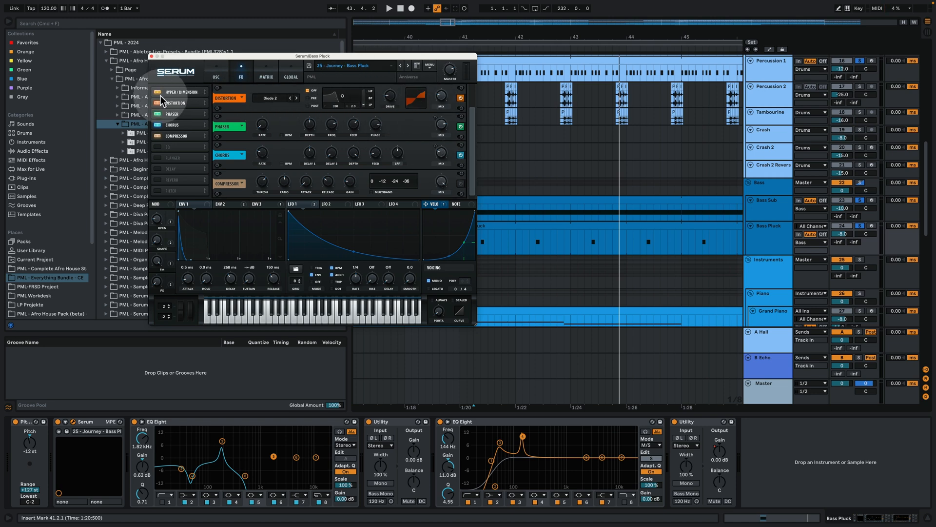
pyautogui.click(151, 56)
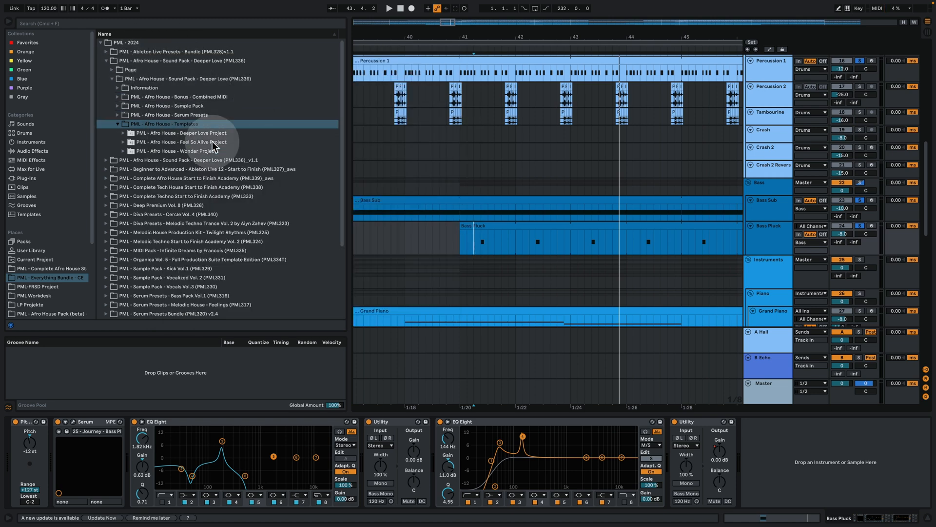
pyautogui.press('space')
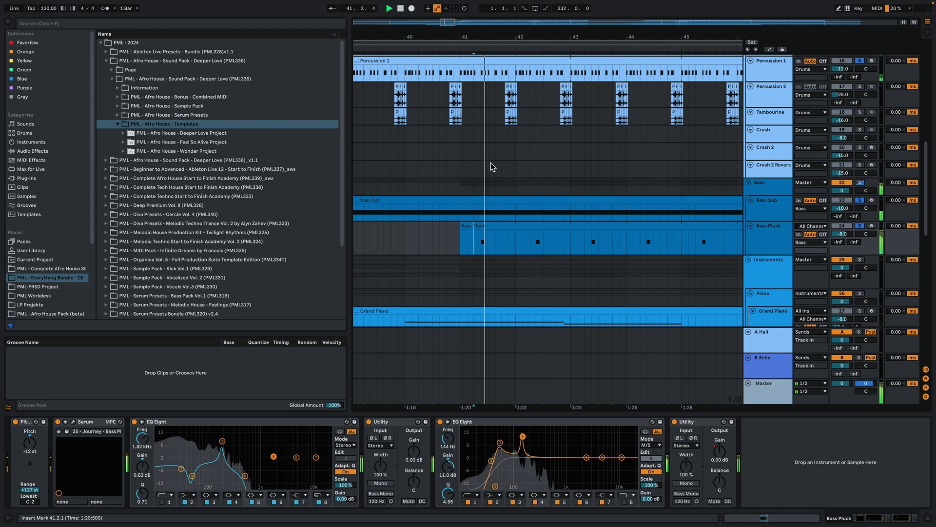
# - Add the Tom track to the solo, select it and play it with the other soloed tracks from 41.2.1
pyautogui.moveTo(561, 35); pyautogui.dragTo(496, 36)
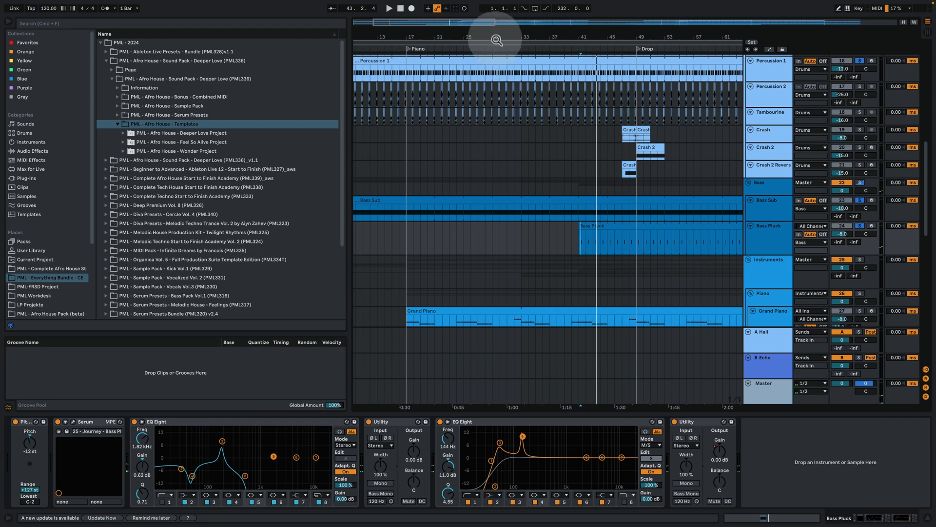
pyautogui.click(466, 187)
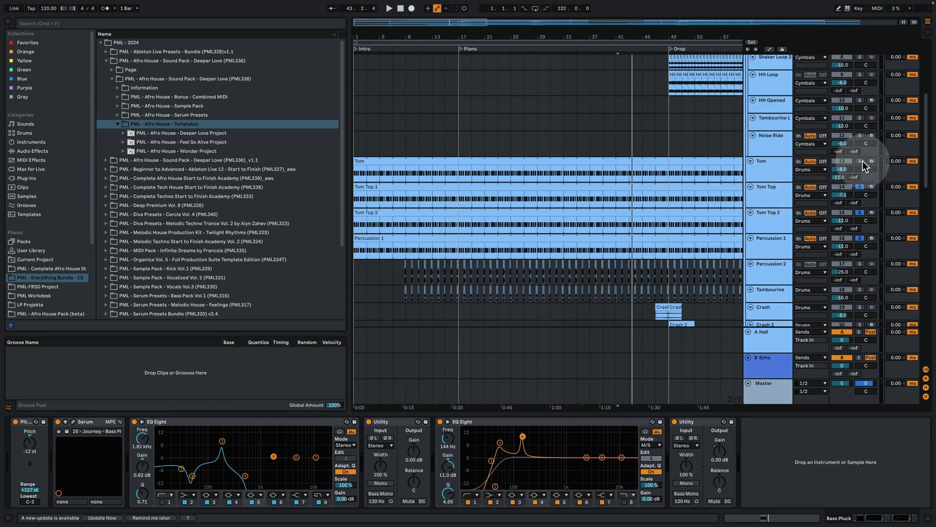
pyautogui.click(860, 161)
pyautogui.click(771, 169)
pyautogui.click(620, 180)
pyautogui.press('space')
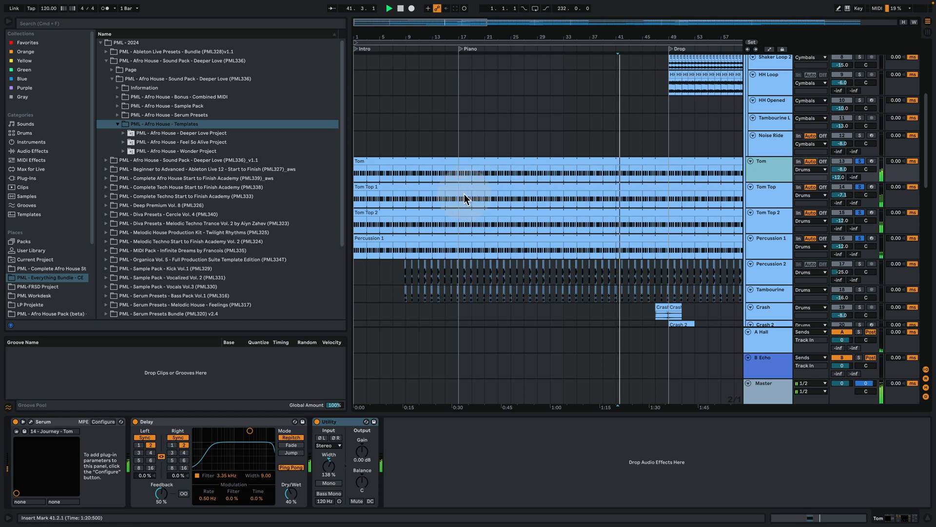
# - Examine the G#2 note pattern in the Tom clip, and open the Serum plug-in from the track's device chain
pyautogui.doubleClick(359, 161)
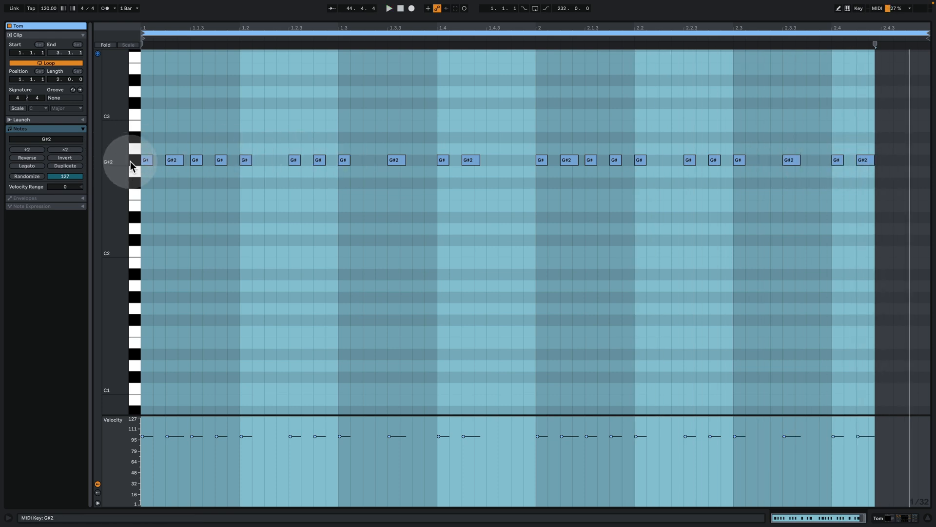
pyautogui.click(896, 519)
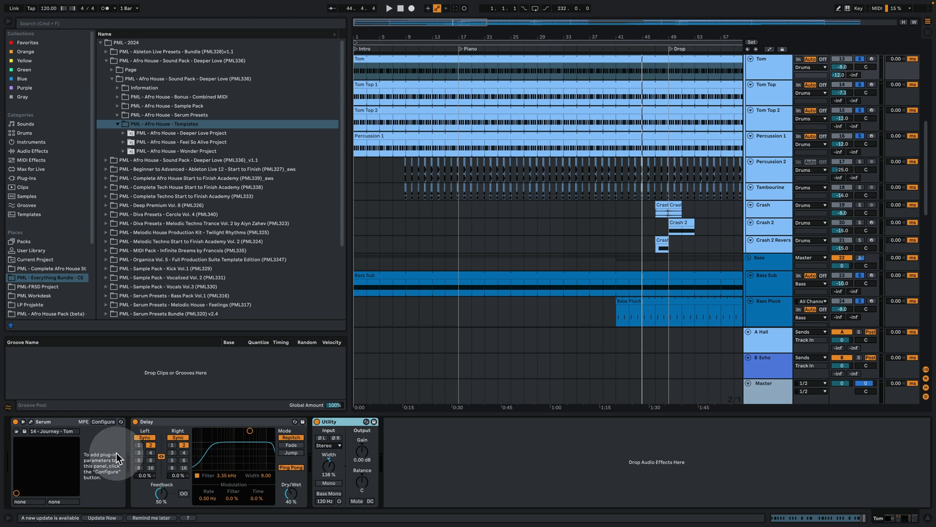
pyautogui.click(30, 422)
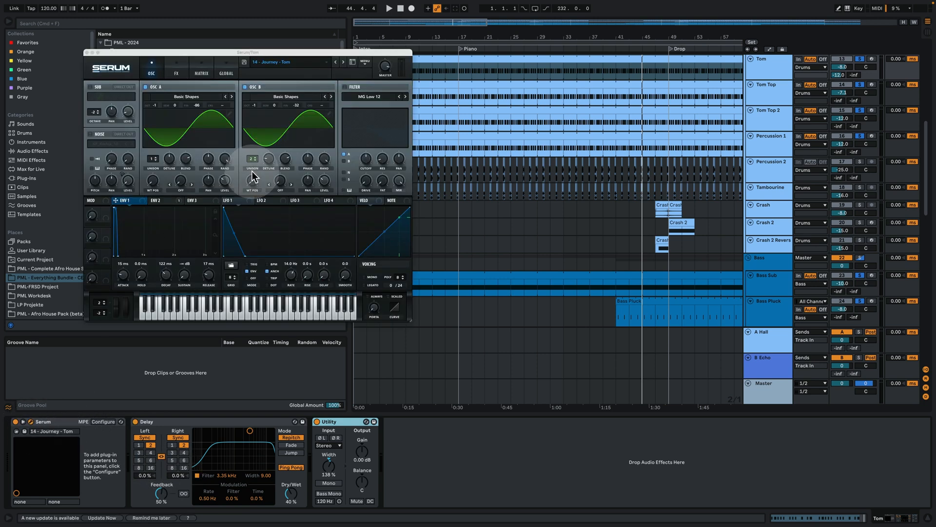
# - Play the Tom part from the start while examining its Serum patch, and close the plug-in window
pyautogui.press('space')
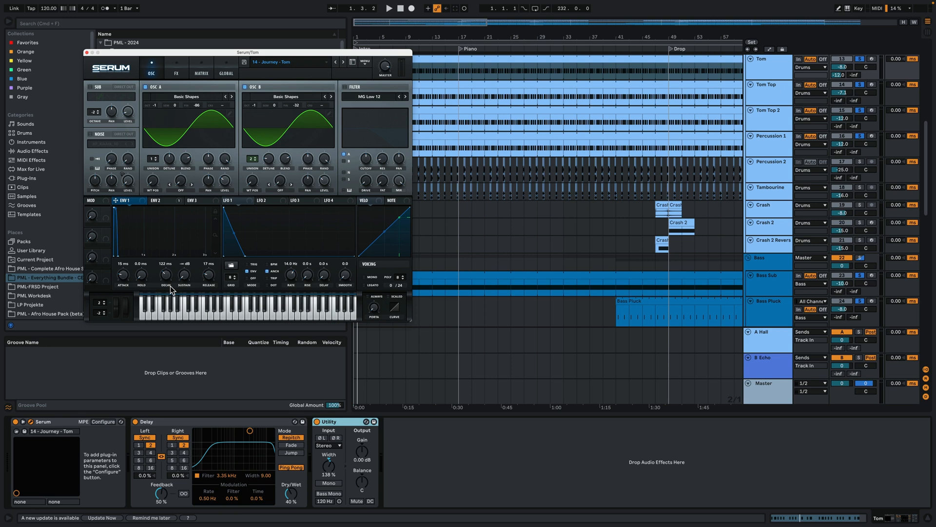
pyautogui.press('space')
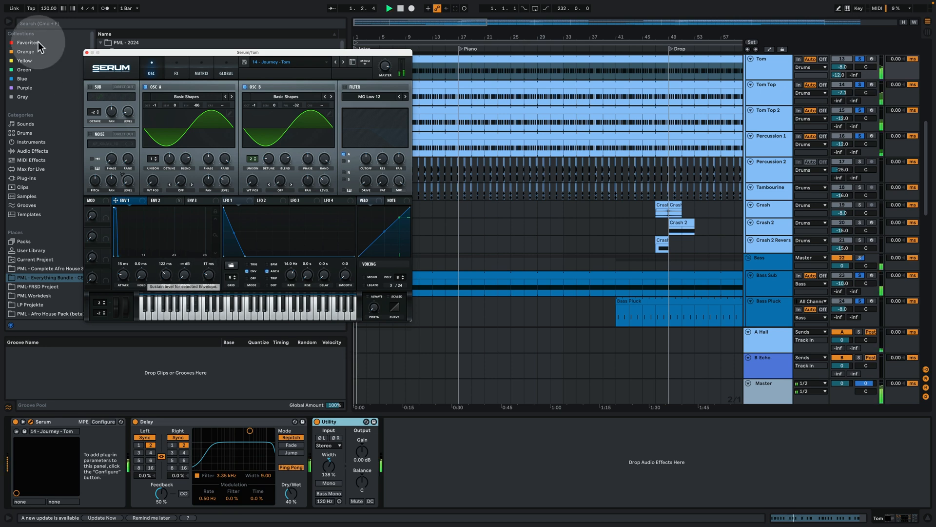
pyautogui.click(86, 52)
# - Add the Drums group to the solo and play the arrangement from the start
pyautogui.scroll(3, 663, 195)
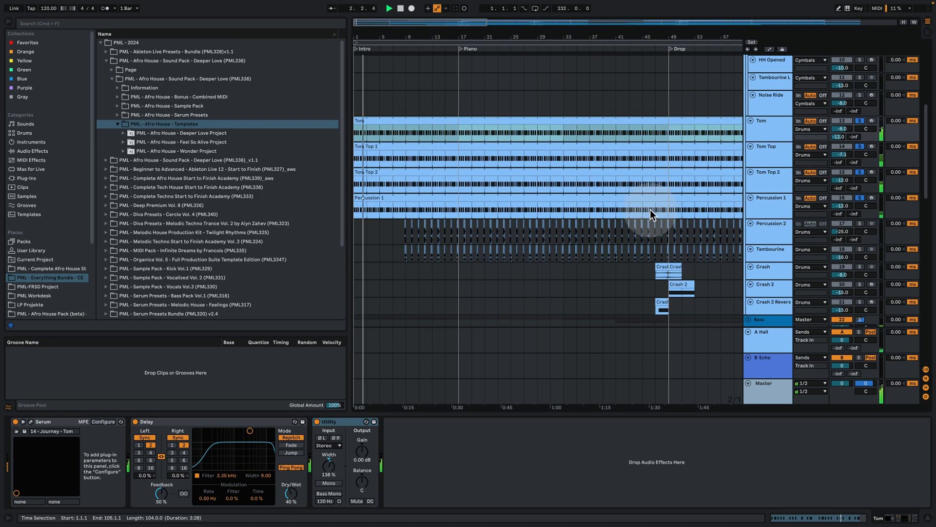
pyautogui.scroll(5, 673, 215)
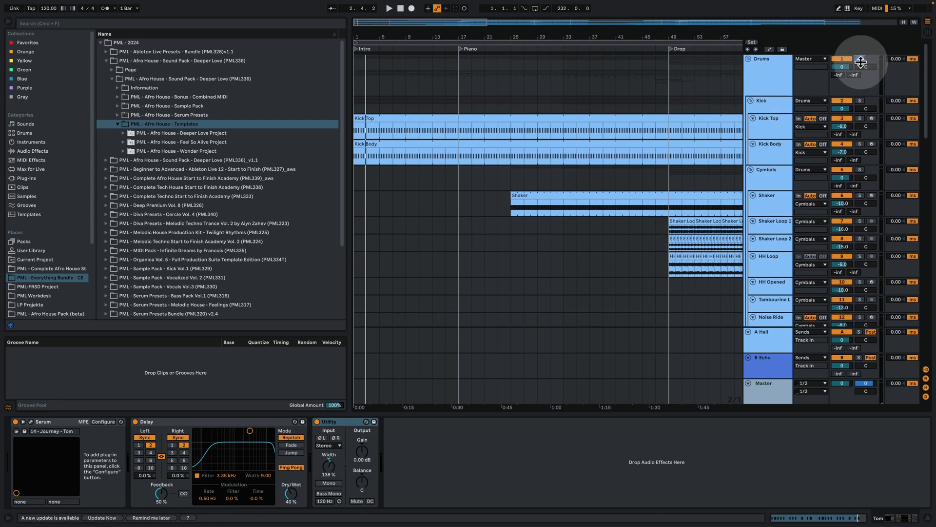
pyautogui.press('space')
pyautogui.scroll(-6, 506, 188)
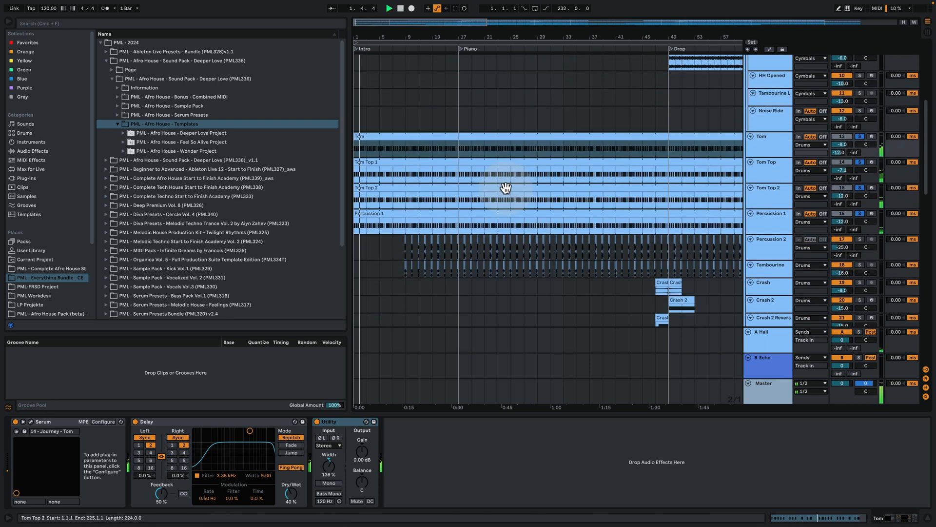
pyautogui.click(516, 185)
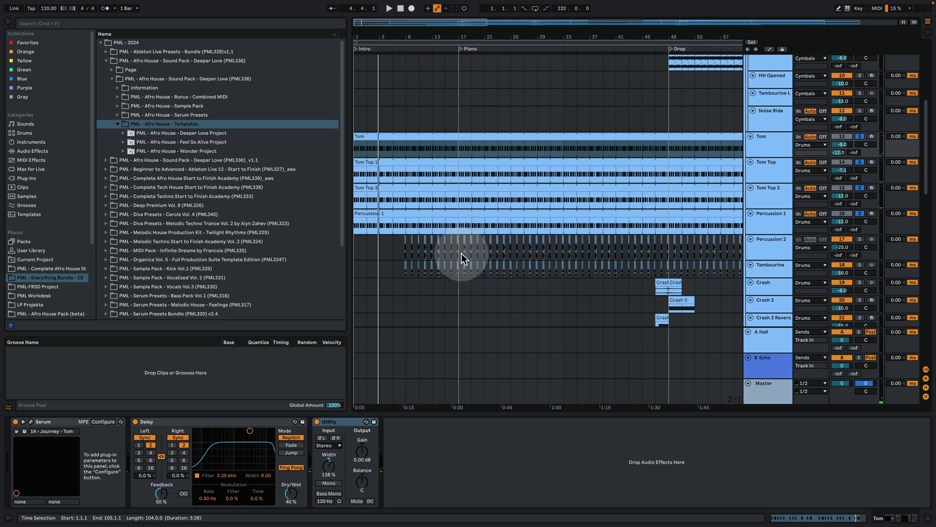
# - Select the Percussion 2 track, add it to the solo and play its short clips from 8.4.2
pyautogui.scroll(-10, 462, 253)
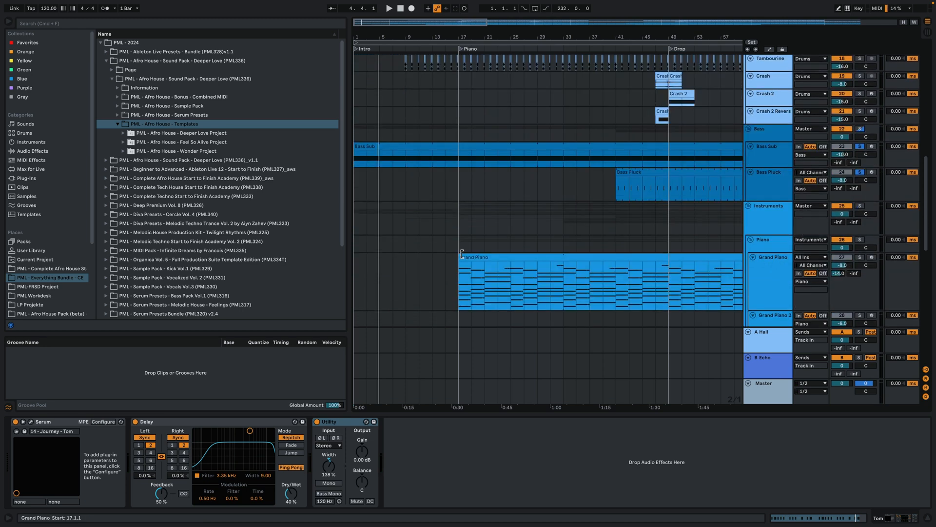
pyautogui.scroll(5, 502, 258)
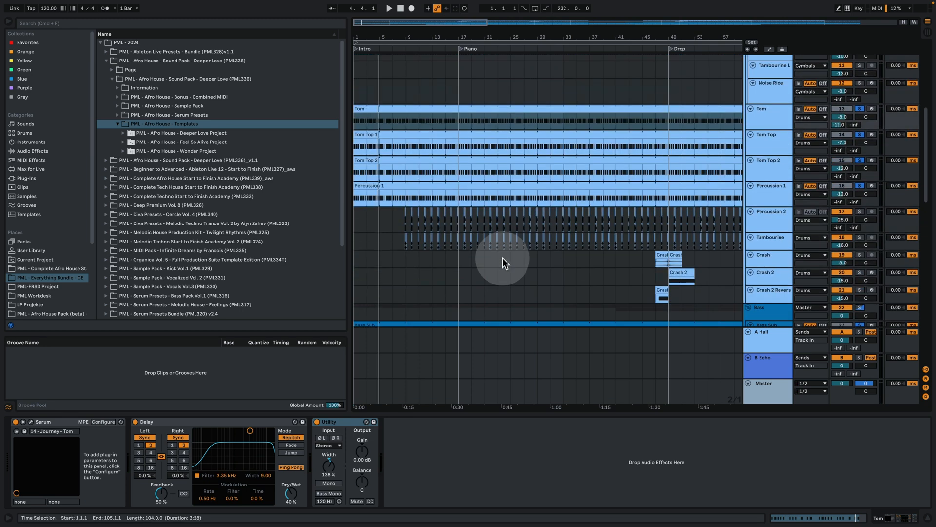
pyautogui.click(783, 220)
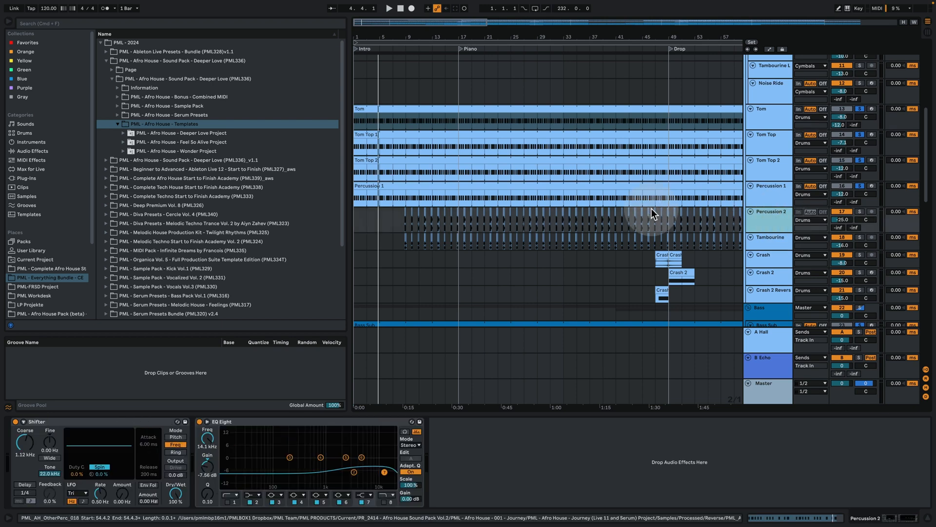
pyautogui.moveTo(403, 57); pyautogui.dragTo(421, 162)
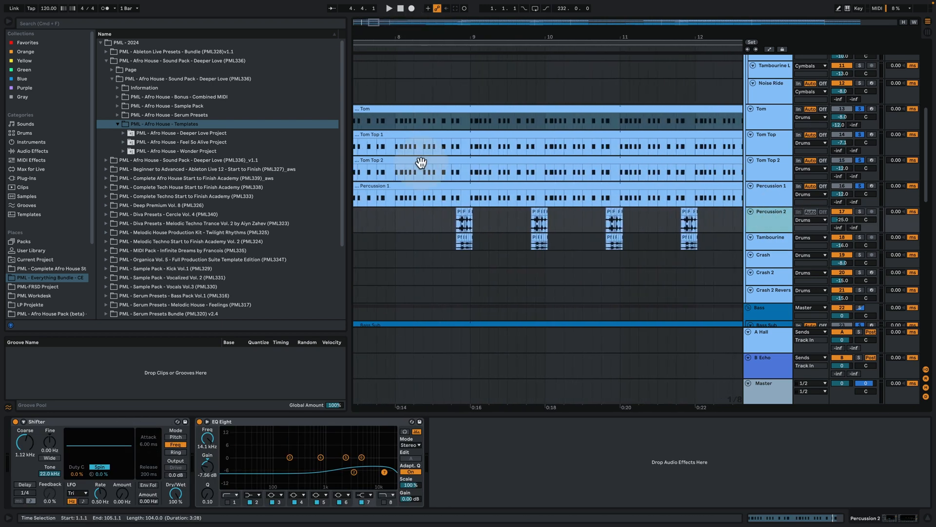
pyautogui.moveTo(460, 27); pyautogui.dragTo(496, 6)
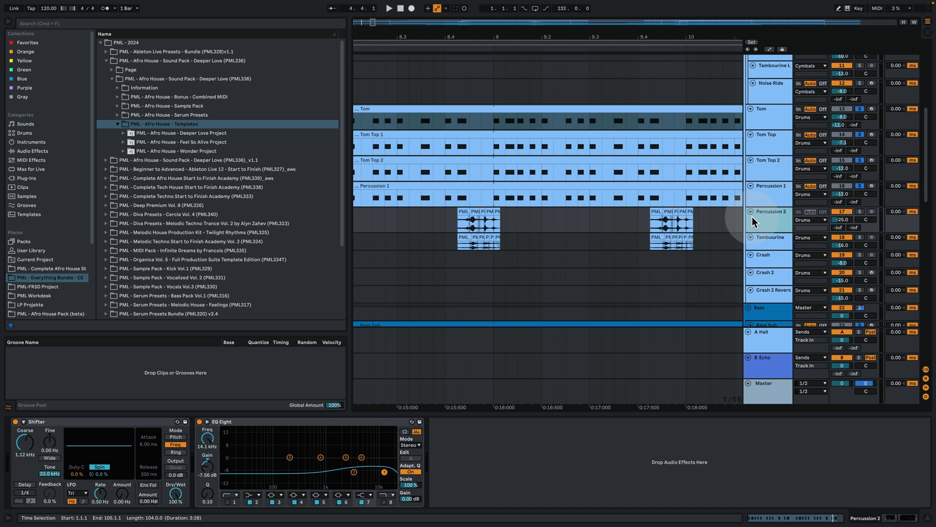
pyautogui.click(860, 212)
pyautogui.click(457, 221)
pyautogui.press('space')
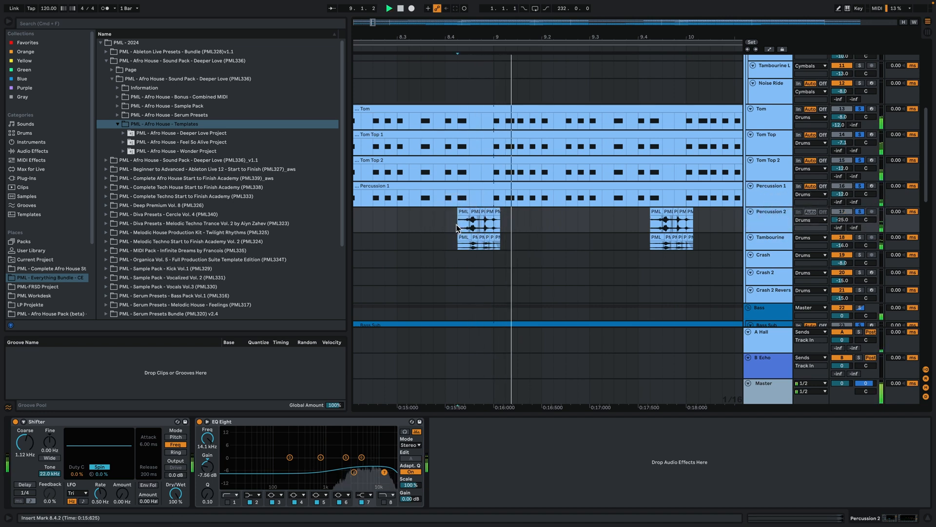
# - Play the Percussion 2 clips again, add the Tambourine track to the solo and listen to its repeating clips from bar 9
pyautogui.press('space')
pyautogui.press('space')
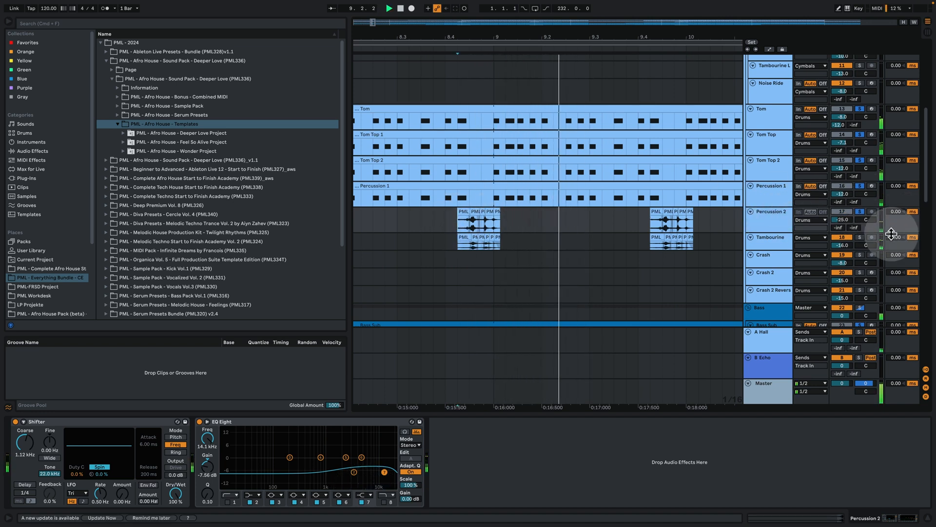
pyautogui.click(860, 238)
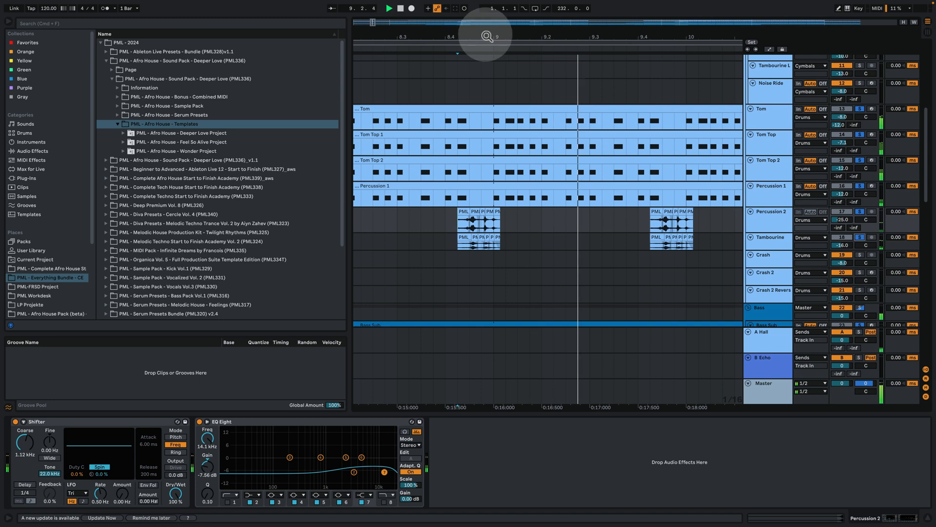
pyautogui.moveTo(485, 37); pyautogui.dragTo(436, 15)
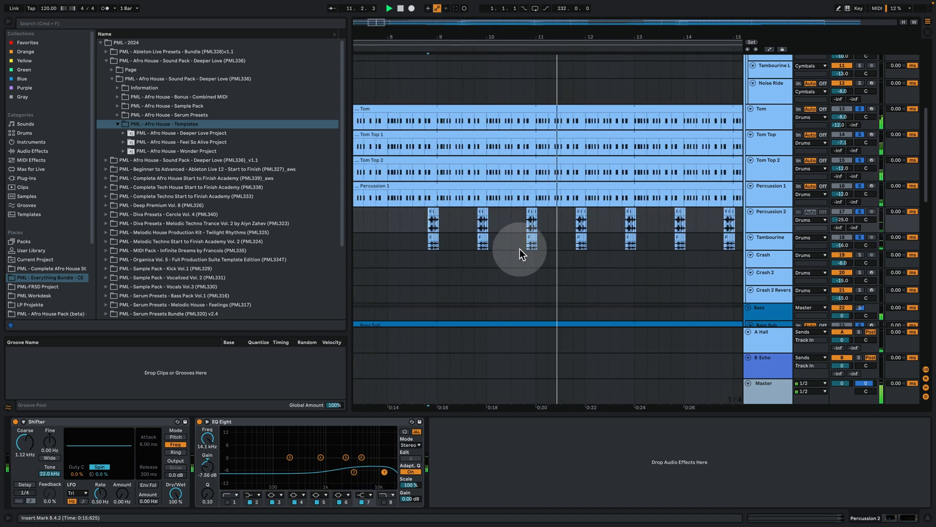
pyautogui.scroll(4, 561, 232)
pyautogui.scroll(-3, 573, 210)
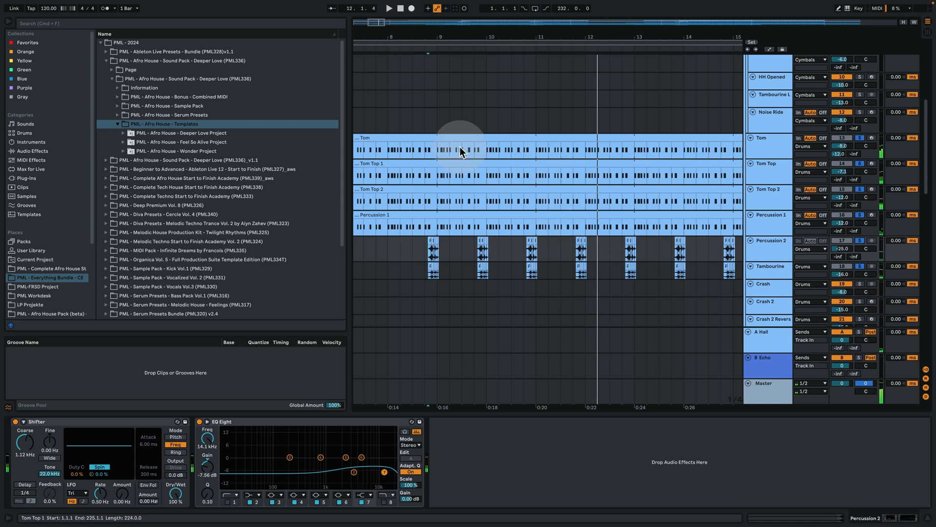
# - Enlarge the Tambourine track and examine its overlapping PML_AH_Tamb_004 clips between 8.4.2 and bar 9
pyautogui.moveTo(418, 42); pyautogui.dragTo(418, 66)
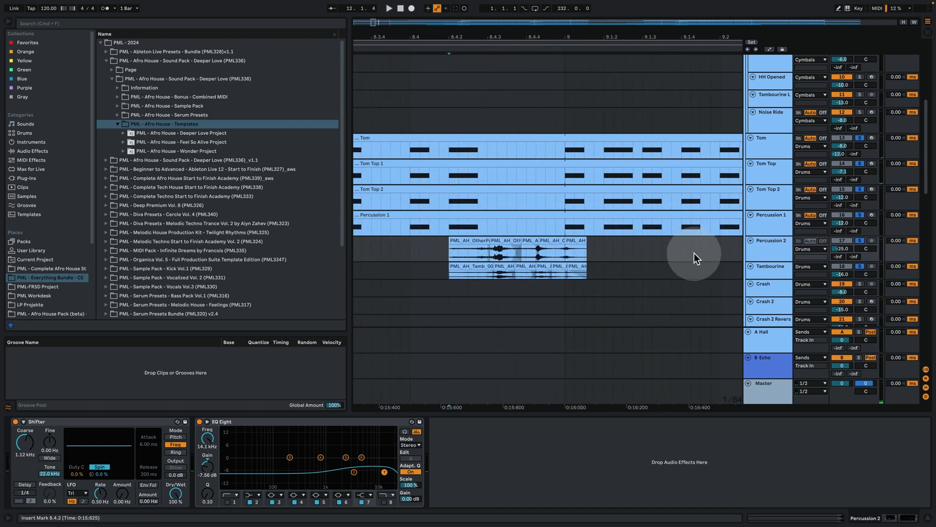
pyautogui.moveTo(769, 278); pyautogui.dragTo(763, 320)
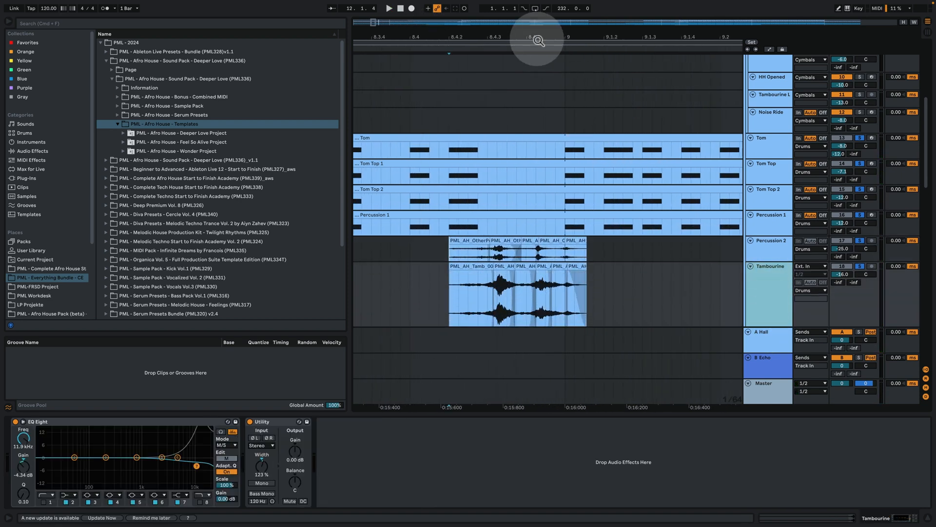
pyautogui.moveTo(540, 39)
pyautogui.mouseDown()
pyautogui.moveTo(540, 54)
pyautogui.moveTo(533, 44)
pyautogui.mouseUp()
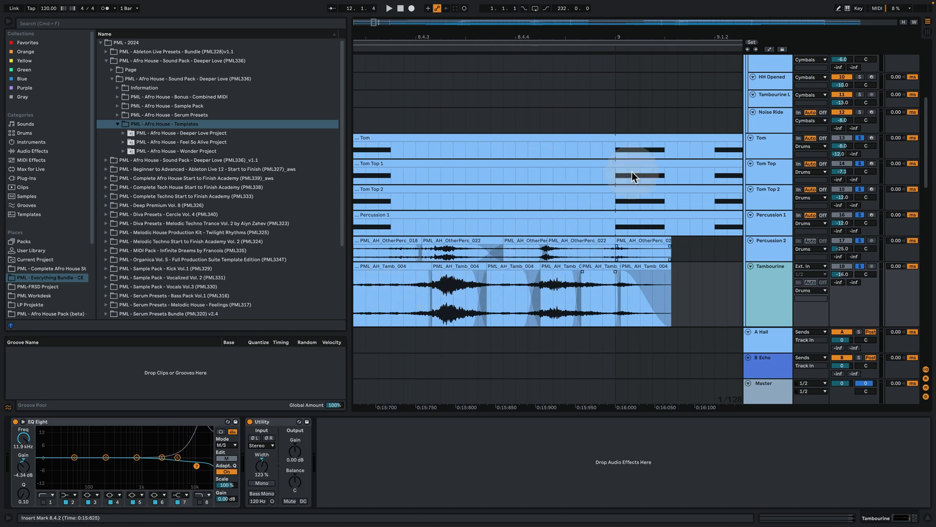
pyautogui.moveTo(608, 36); pyautogui.dragTo(608, 30)
pyautogui.click(610, 88)
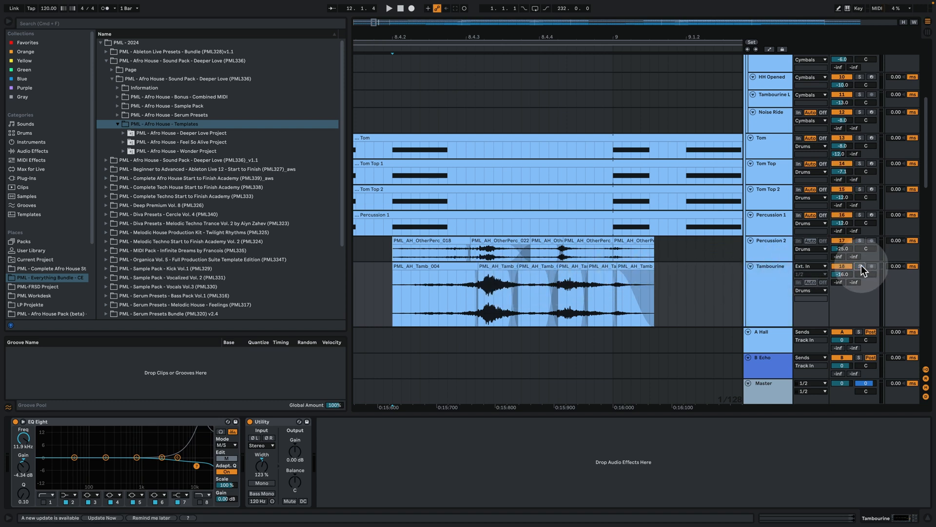
# - Solo the Tambourine track and play its clips from just before 8.4.2
pyautogui.click(861, 268)
pyautogui.click(393, 285)
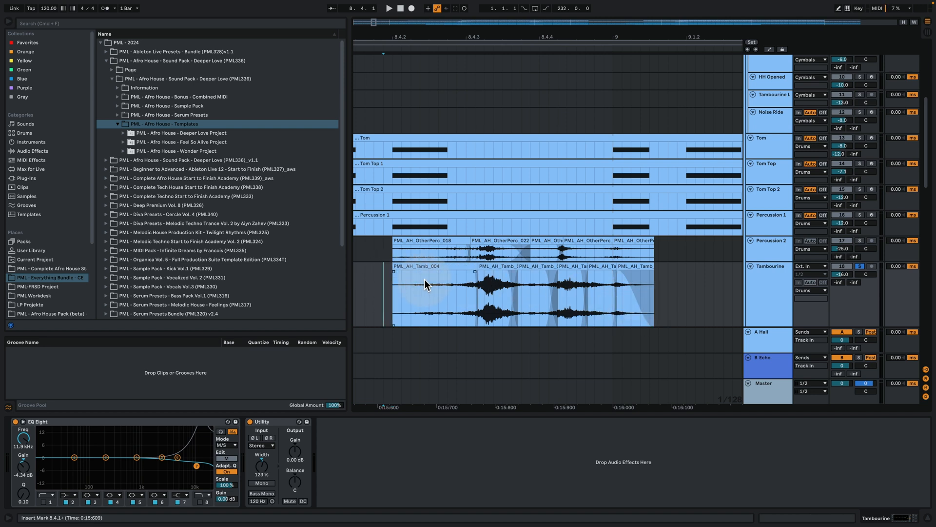
pyautogui.press('space')
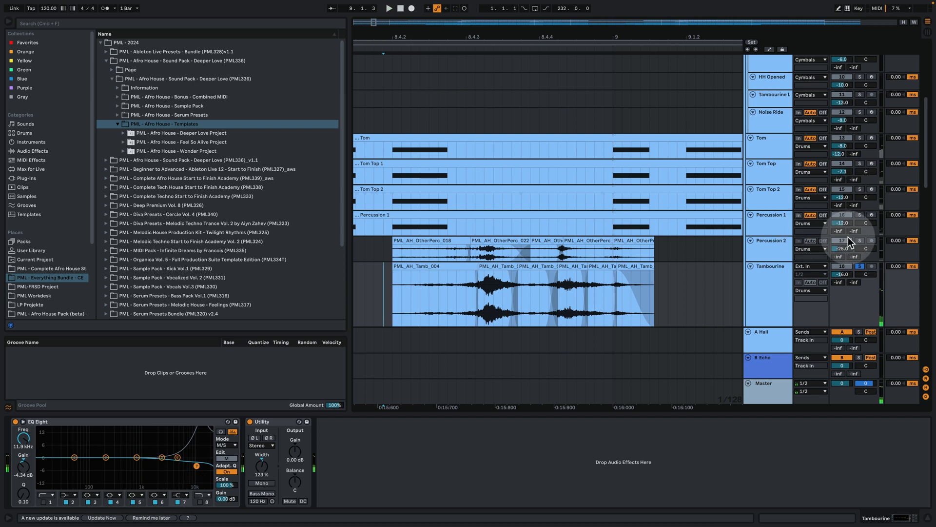
# - Solo Percussion 2 and play its clips, and switch the solo back to Tambourine to compare the two
pyautogui.click(861, 241)
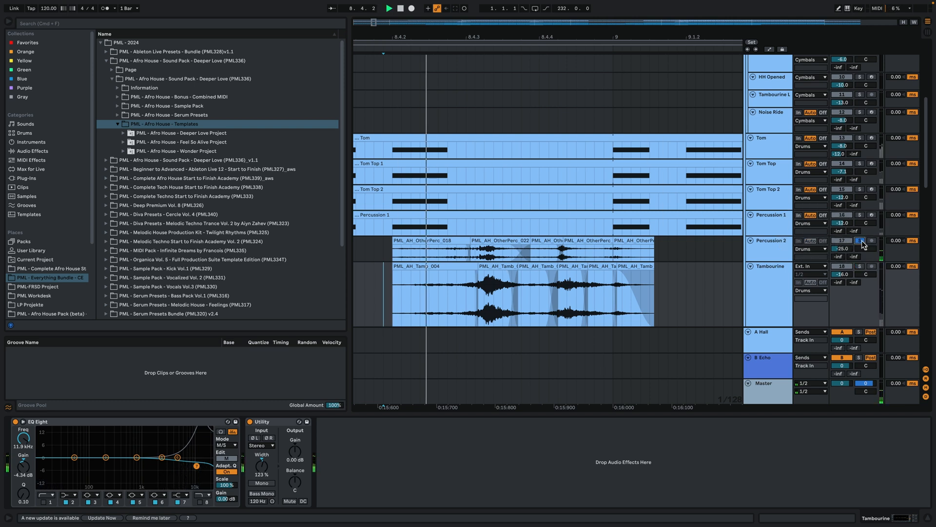
pyautogui.press('space')
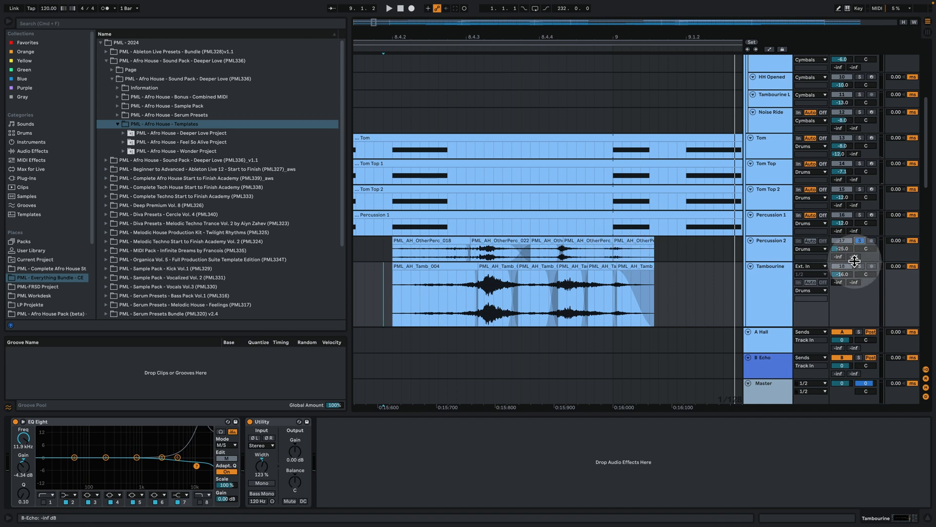
pyautogui.click(860, 267)
pyautogui.moveTo(538, 36); pyautogui.dragTo(519, 9)
pyautogui.click(860, 266)
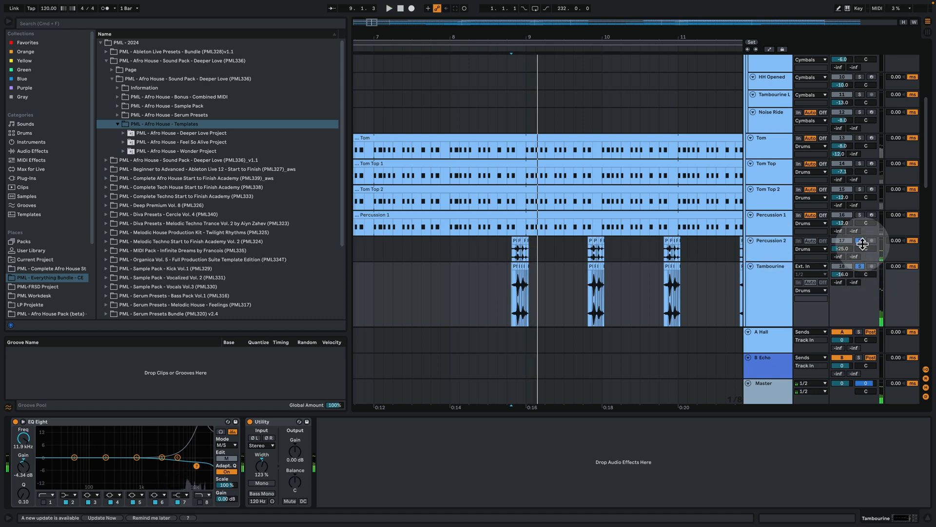
# - Clear the percussion solos and play all drum tracks together from about 8.3
pyautogui.click(859, 241)
pyautogui.click(454, 238)
pyautogui.press('space')
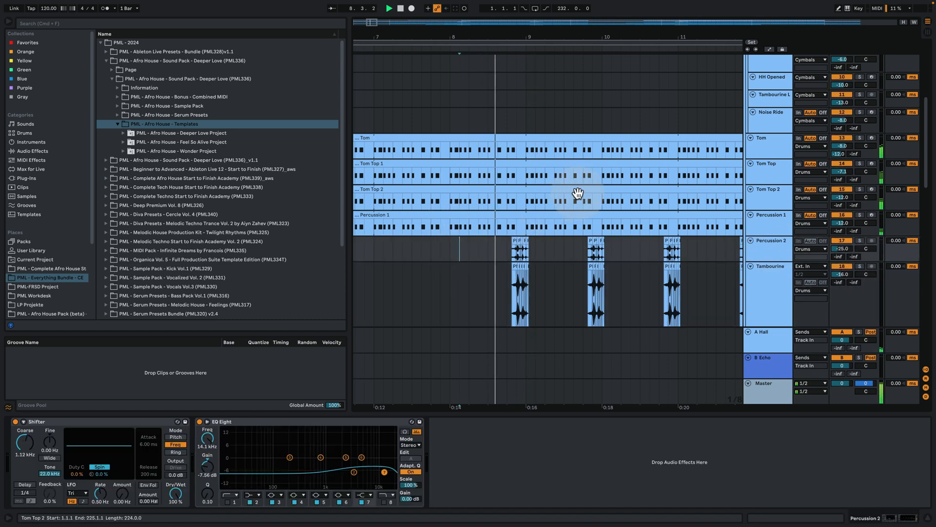
# - Hide the device view and review the drum clips across the whole arrangement, from the crashes up to the Drums group
pyautogui.click(927, 518)
pyautogui.moveTo(584, 40); pyautogui.dragTo(412, 38)
pyautogui.scroll(-10, 455, 386)
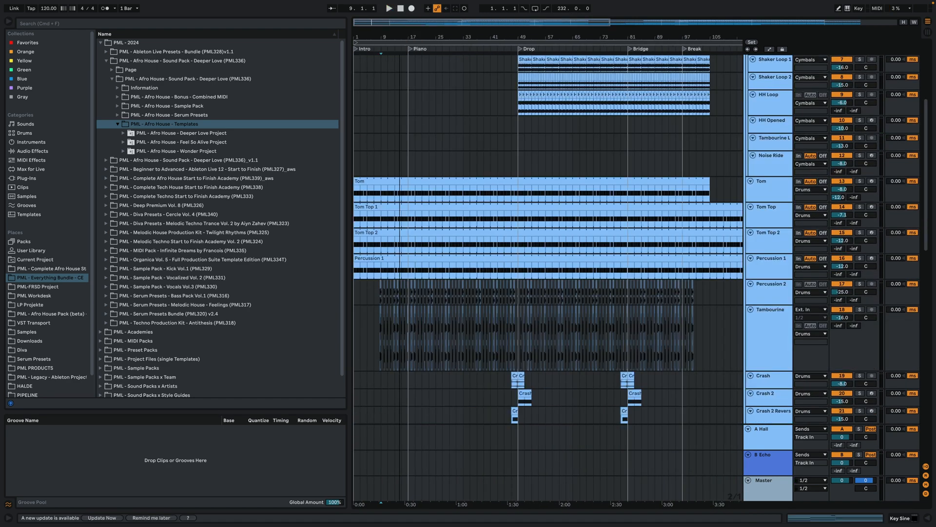
pyautogui.moveTo(385, 38)
pyautogui.mouseDown()
pyautogui.moveTo(385, 78)
pyautogui.moveTo(386, 40)
pyautogui.mouseUp()
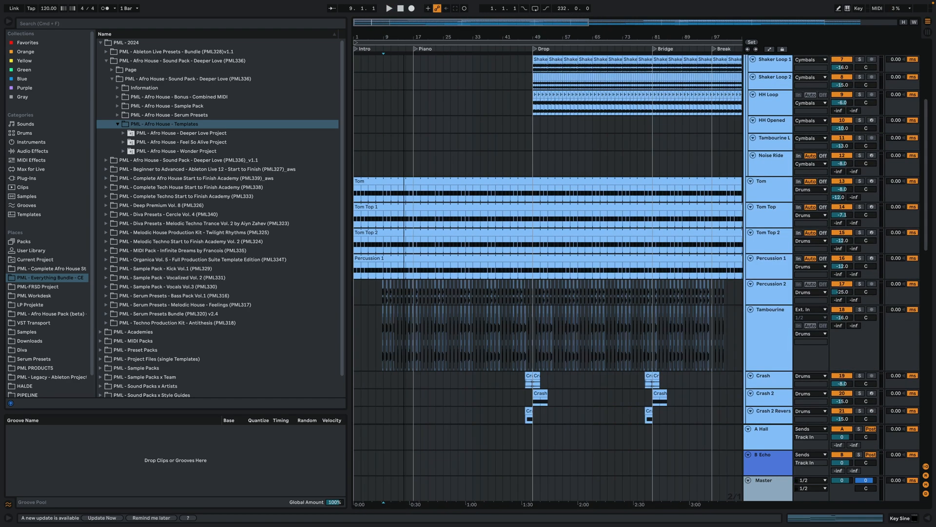
pyautogui.scroll(5, 555, 201)
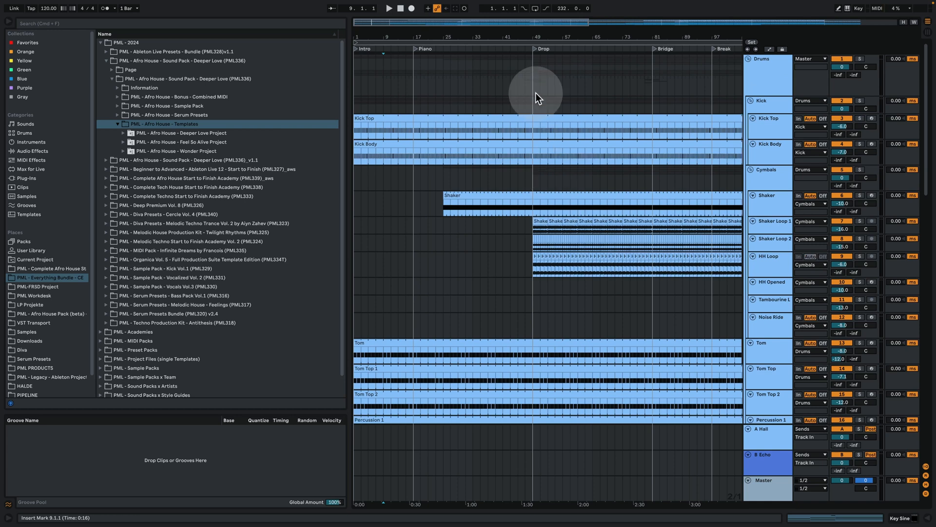
# - Solo the Shaker track, play it from 25.1.1 and show its device chain
pyautogui.click(535, 93)
pyautogui.click(443, 183)
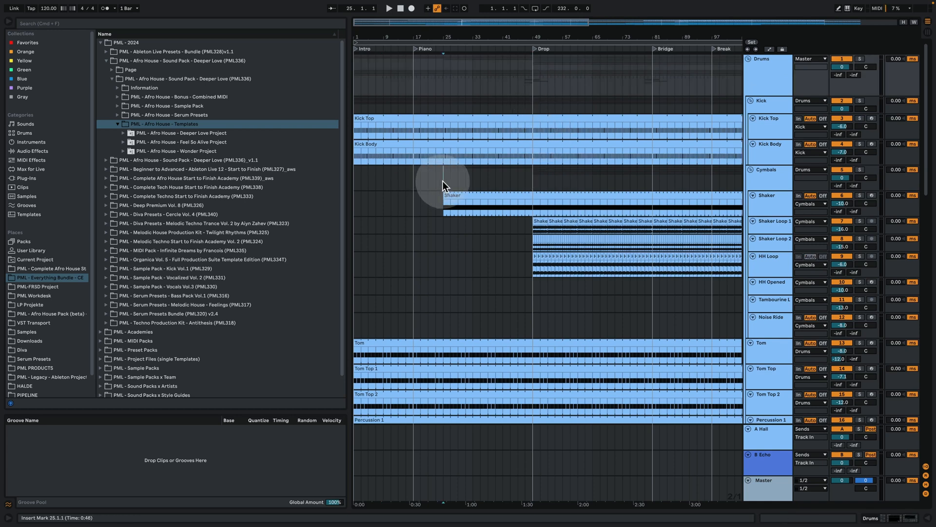
pyautogui.click(773, 197)
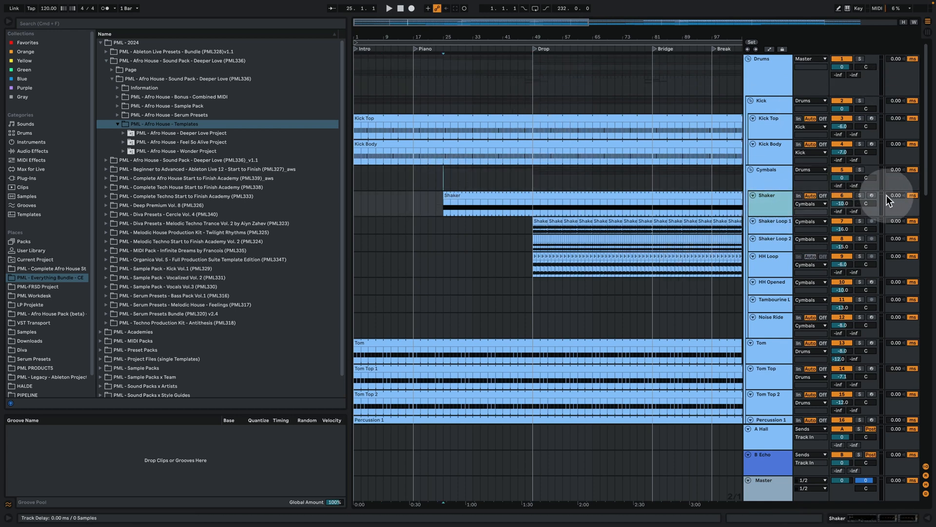
pyautogui.click(860, 197)
pyautogui.press('space')
pyautogui.doubleClick(772, 197)
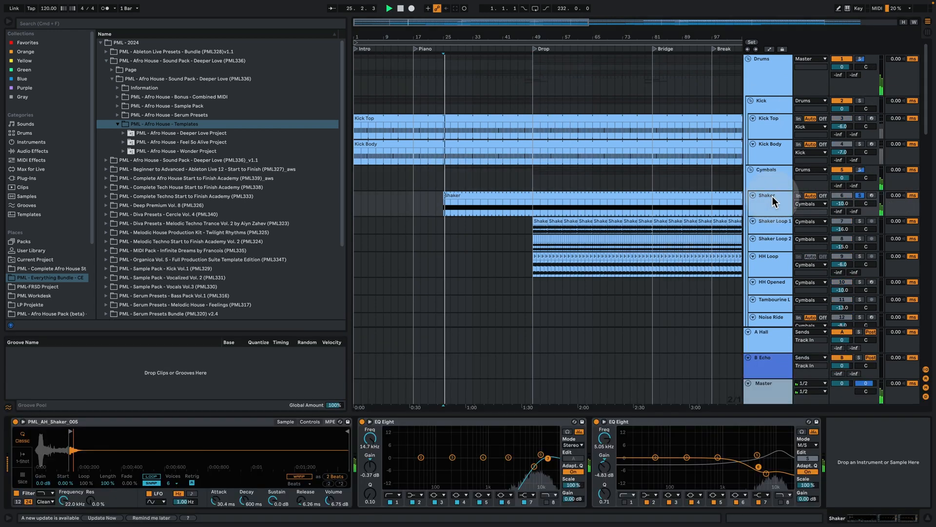
# - Open the Shaker clip's C3 note pattern and set the note grid to 1/16
pyautogui.doubleClick(456, 192)
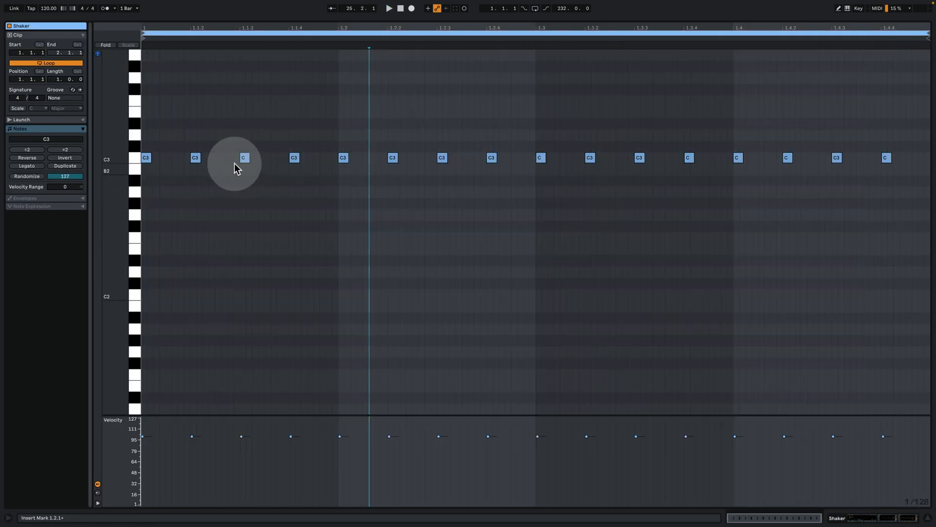
pyautogui.rightClick(234, 163)
pyautogui.click(303, 363)
pyautogui.click(422, 186)
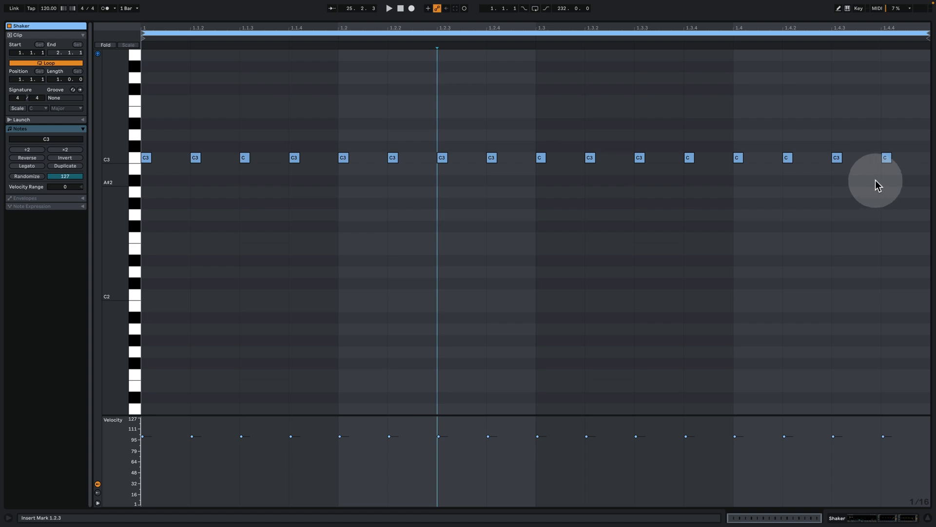
# - Play the soloed Shaker part from 25.2.3 while examining its sampler and EQ Eight devices
pyautogui.press('space')
pyautogui.click(861, 517)
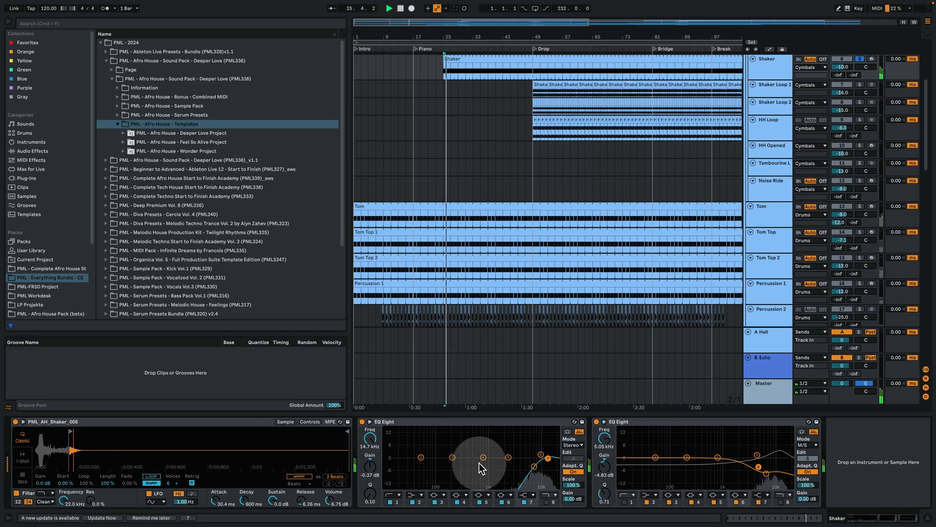
pyautogui.press('space')
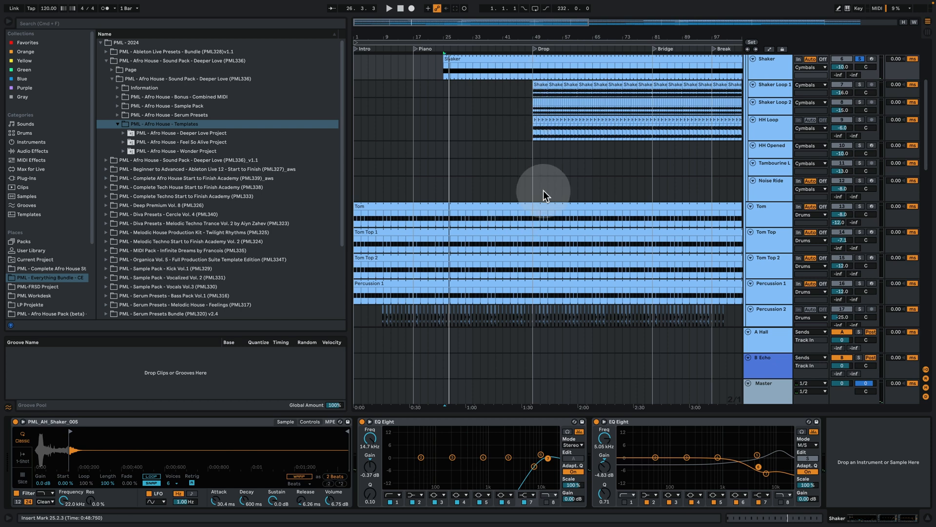
# - Clear the Shaker solo and play all the drums together from 25.2.3
pyautogui.scroll(1, 707, 137)
pyautogui.press('space')
pyautogui.scroll(5, 804, 178)
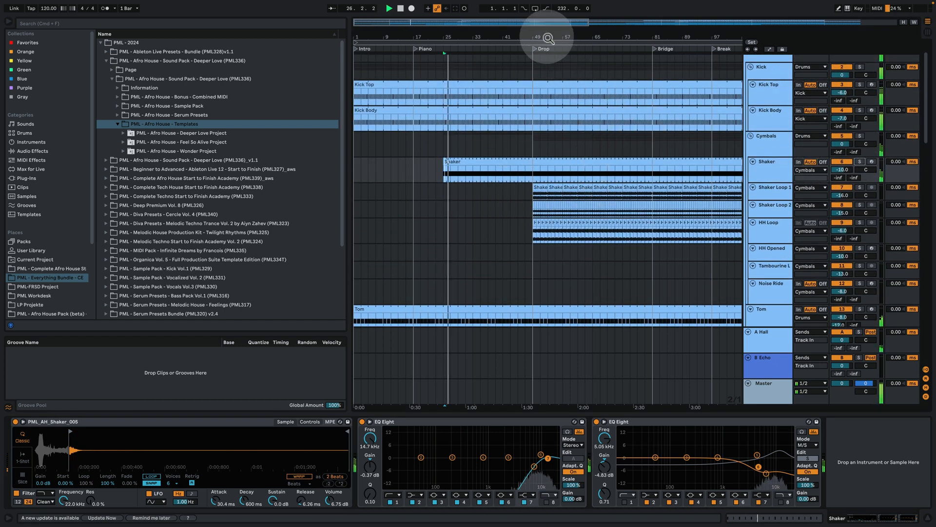
# - Select the first Shaker Loop 1 clip at the Drop, solo its track and play from bar 49
pyautogui.moveTo(546, 34); pyautogui.dragTo(533, 67)
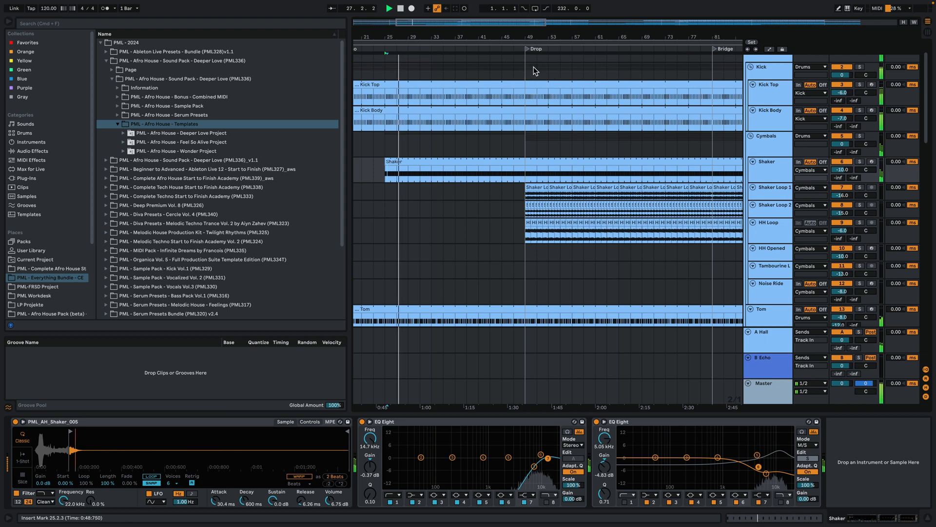
pyautogui.click(528, 190)
pyautogui.press('space')
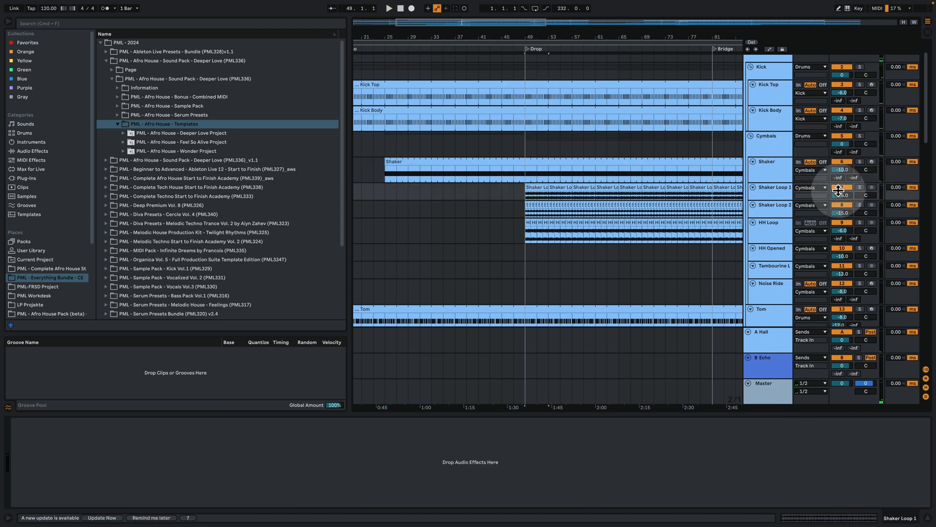
pyautogui.click(859, 187)
pyautogui.press('space')
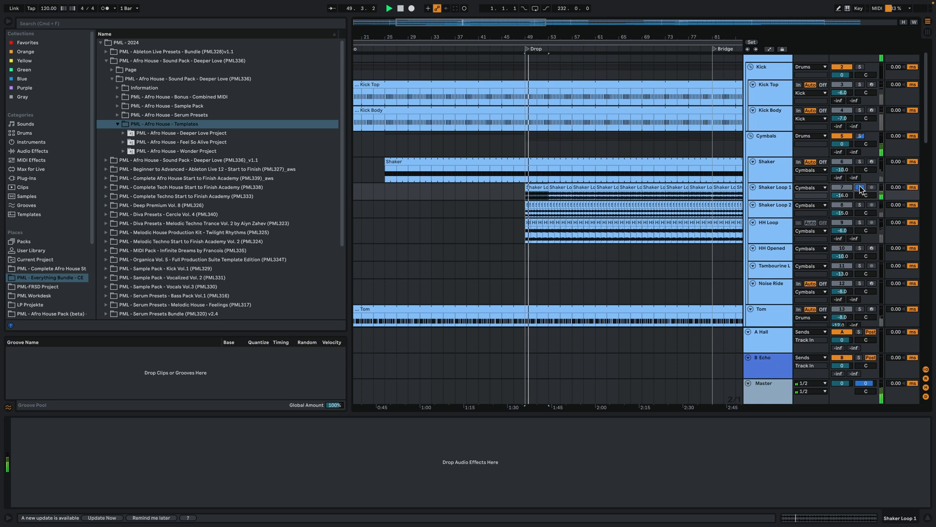
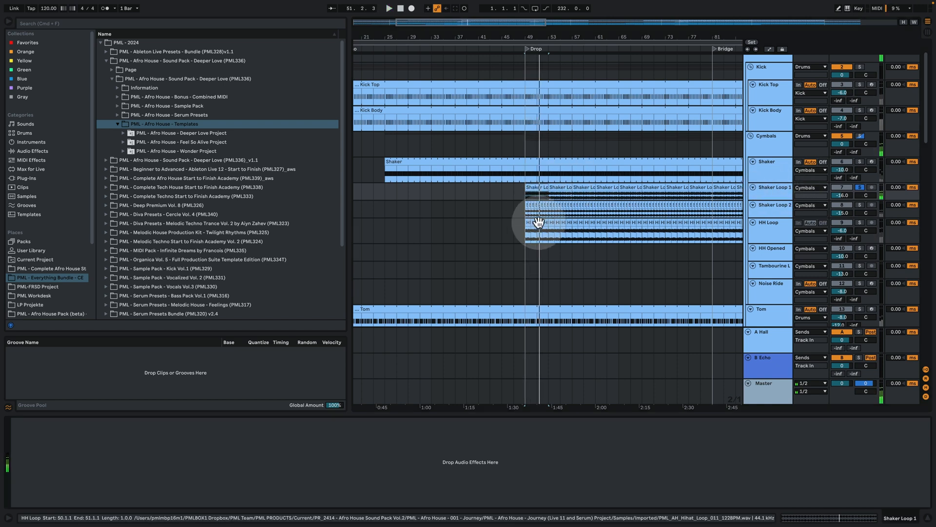
# - Solo the Shaker Loop 2 track, show its devices and play its clips from the Drop at bar 49
pyautogui.click(861, 205)
pyautogui.click(776, 206)
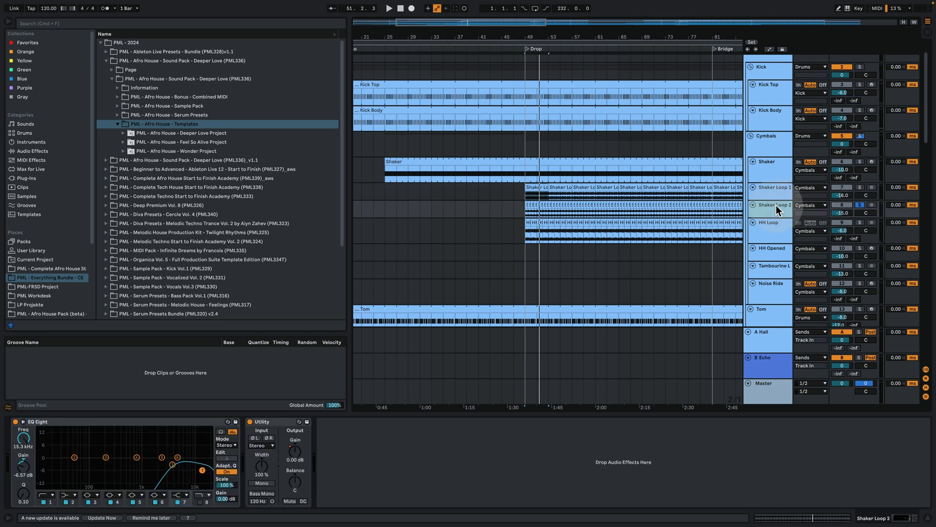
pyautogui.press('space')
pyautogui.moveTo(533, 37); pyautogui.dragTo(533, 142)
pyautogui.press('space')
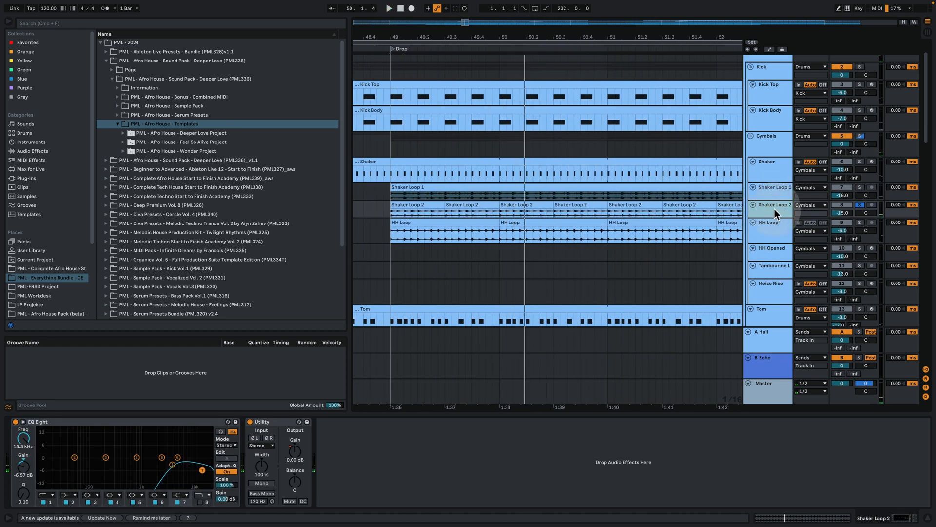
pyautogui.click(399, 202)
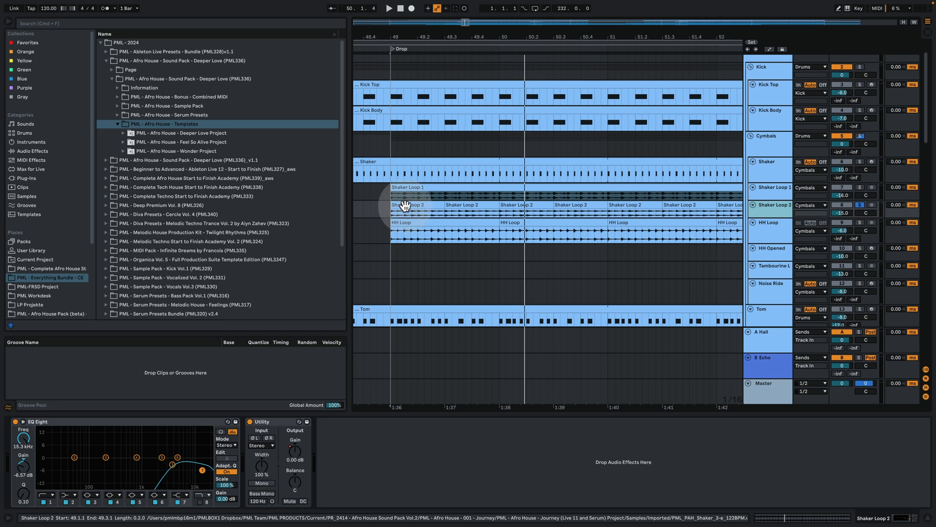
pyautogui.press('space')
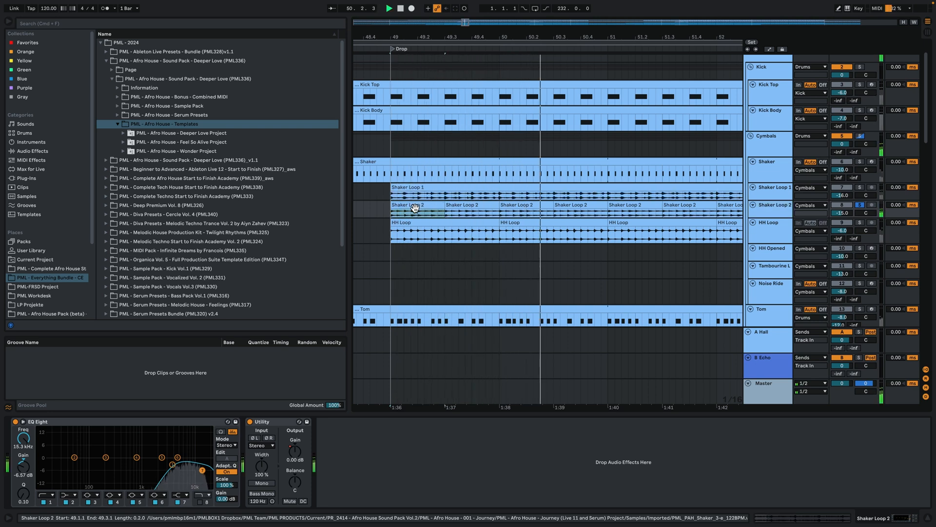
# - Solo the HH Loop track and select its first clip at the Drop to examine its devices while it plays
pyautogui.click(860, 222)
pyautogui.click(419, 229)
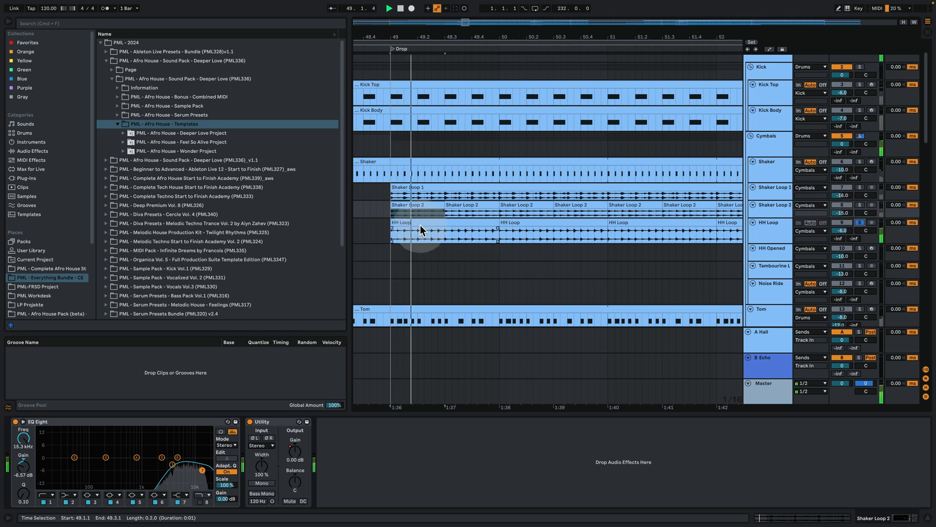
pyautogui.click(420, 223)
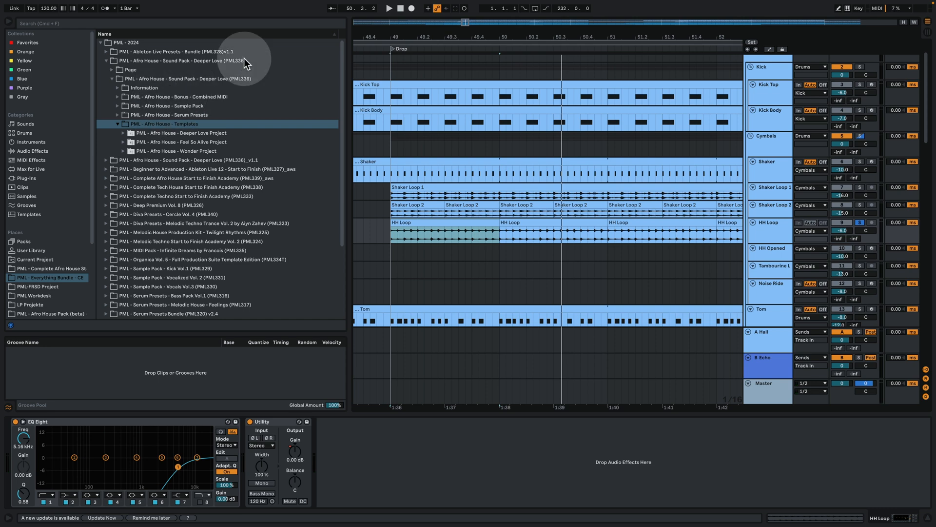
# - Play the soloed HH Loop clips from the Drop at bar 49
pyautogui.click(394, 50)
pyautogui.moveTo(433, 38); pyautogui.dragTo(433, 23)
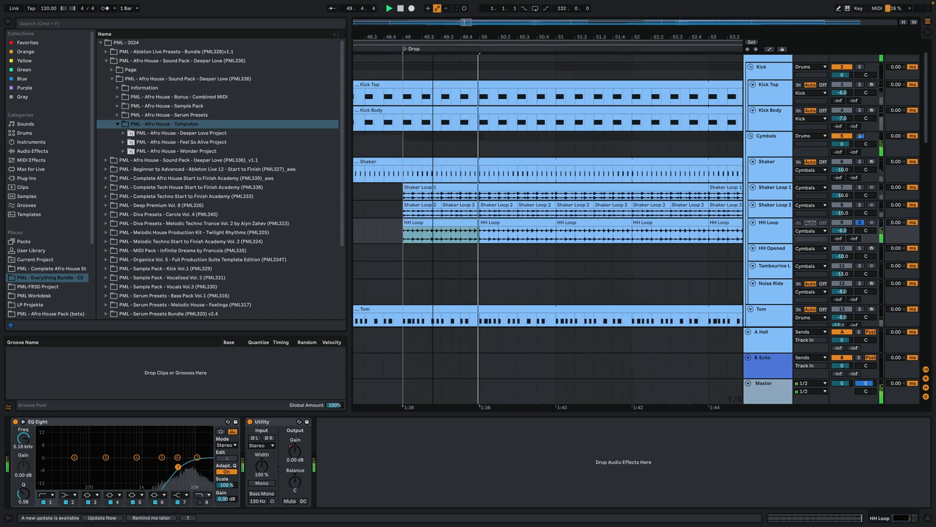
# - In the PML - Complete Afro House Start to Finish Academy folder, expand 02 - Project Files and select PML - Afro House - Journey II v1
pyautogui.click(106, 179)
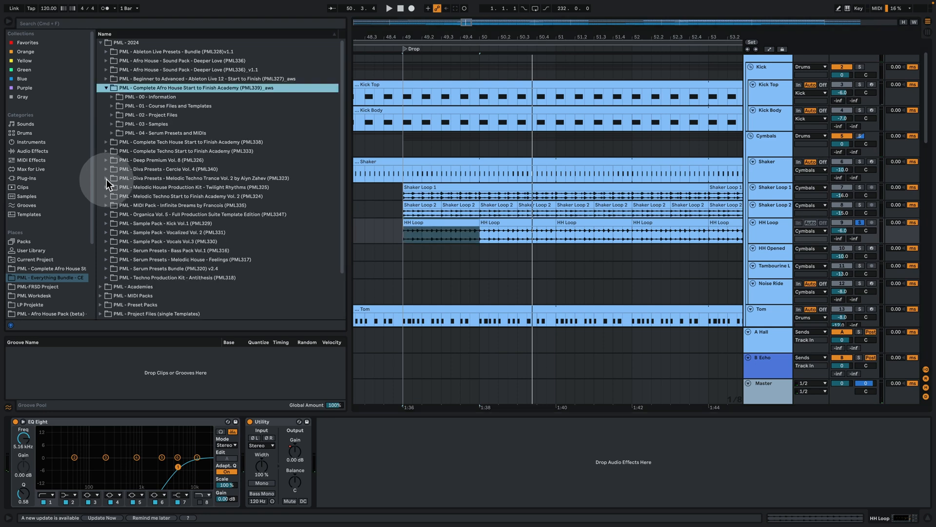
pyautogui.click(114, 115)
pyautogui.click(209, 179)
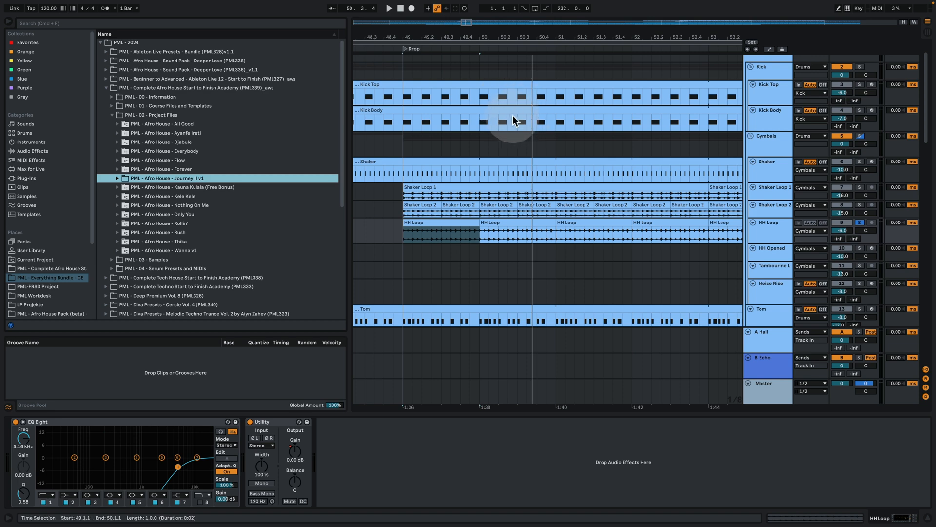
# - Play the soloed HH Loop once more and view where its clips sit across the whole arrangement
pyautogui.moveTo(525, 39)
pyautogui.mouseDown()
pyautogui.moveTo(525, 31)
pyautogui.moveTo(514, 33)
pyautogui.mouseUp()
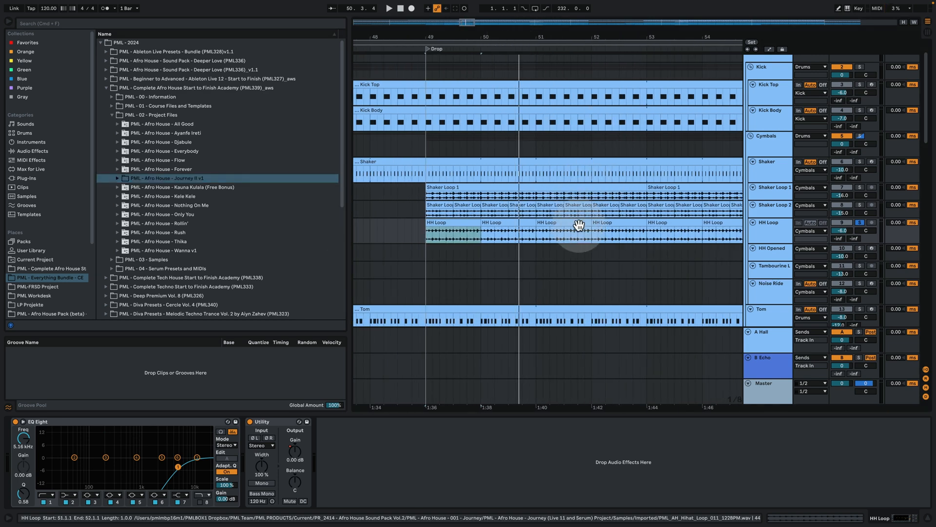
pyautogui.scroll(-2, 576, 222)
pyautogui.press('space')
pyautogui.moveTo(523, 35); pyautogui.dragTo(402, 36)
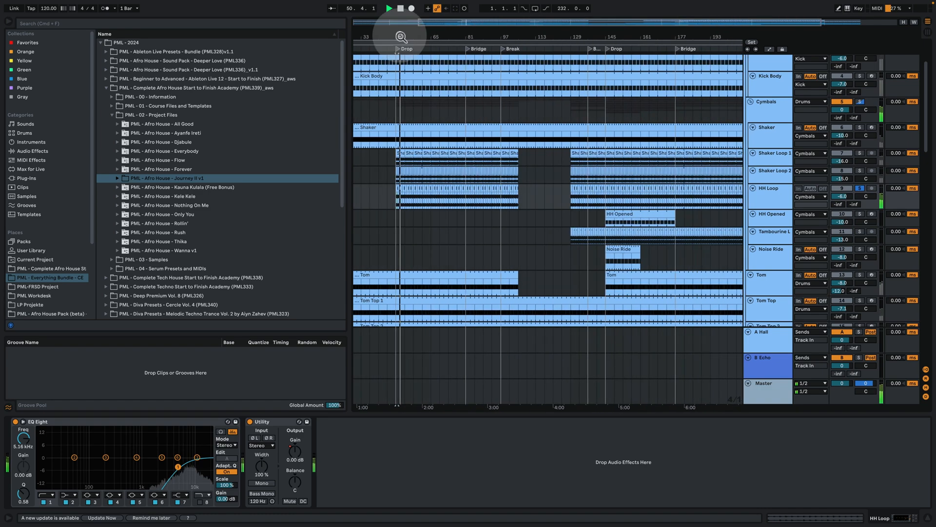
pyautogui.press('space')
# - Select the HH Opened clip at the second Drop, solo its track and play it from bar 145
pyautogui.click(619, 218)
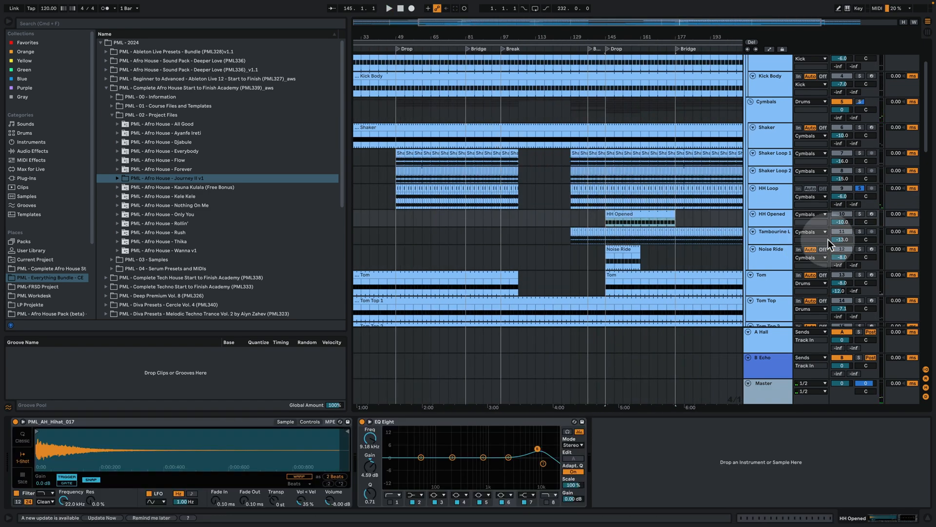
pyautogui.click(860, 216)
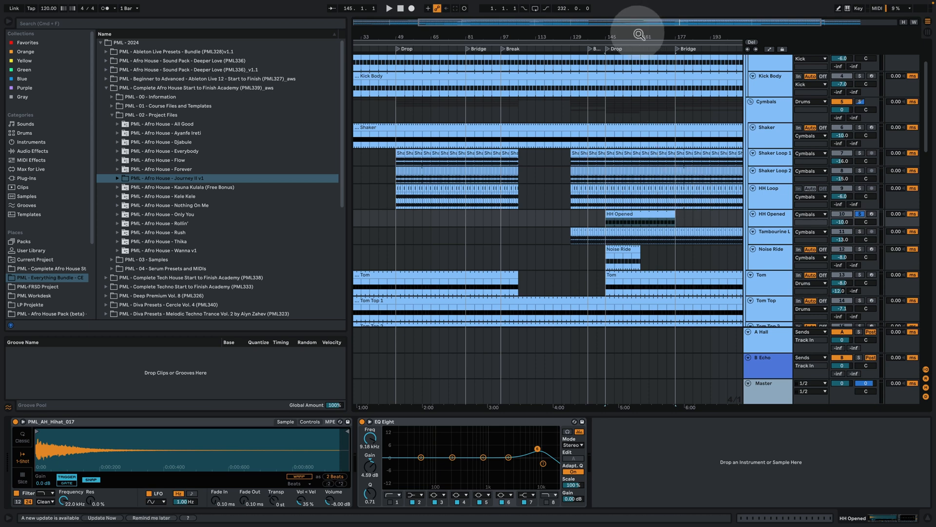
pyautogui.moveTo(626, 37); pyautogui.dragTo(627, 98)
pyautogui.press('space')
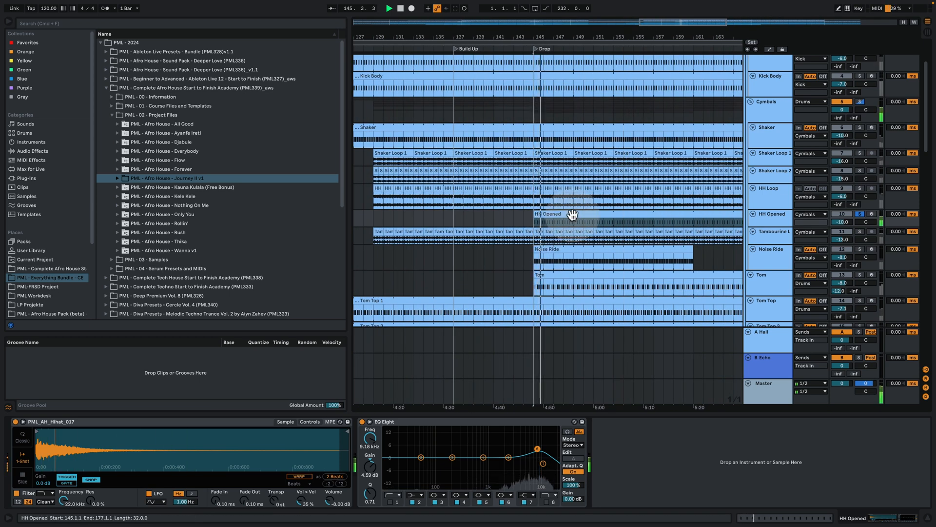
# - Make the HH Opened track taller and examine its PML_AH_Hihat_017 sample while playing it
pyautogui.moveTo(785, 226); pyautogui.dragTo(785, 242)
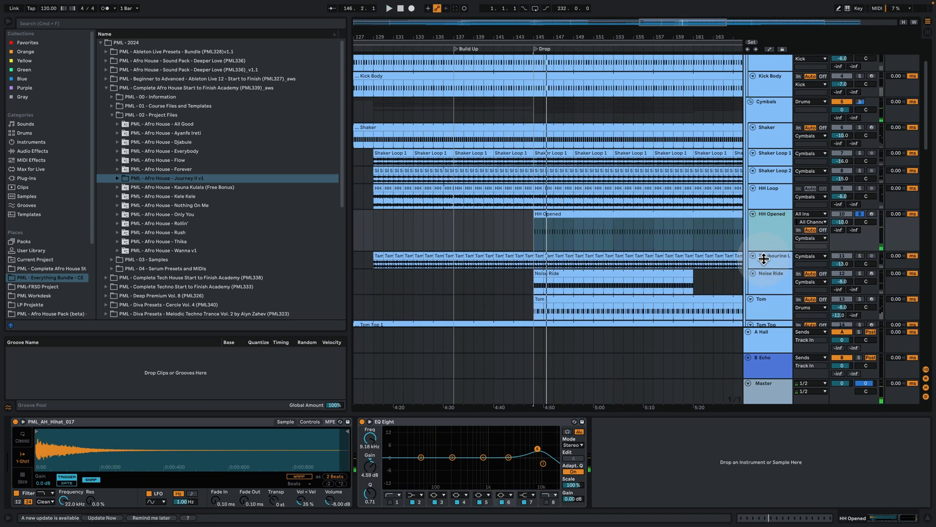
pyautogui.click(560, 244)
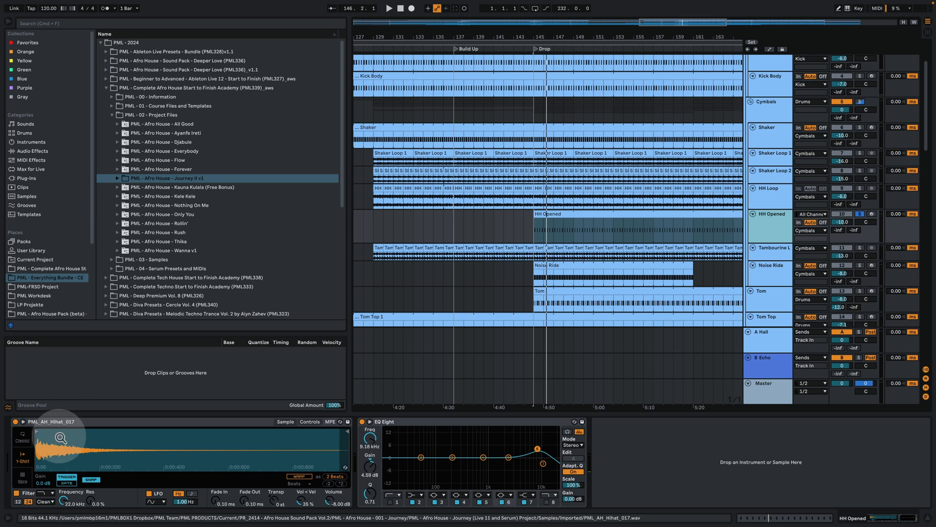
pyautogui.press('space')
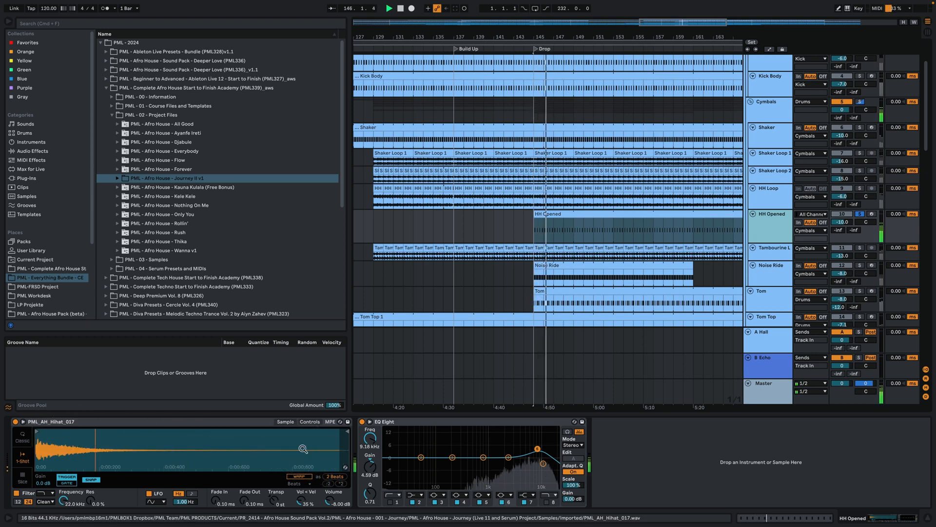
pyautogui.press('space')
# - Play from bar 145, clear the HH Opened solo, examine the clip's MIDI notes and return to its devices
pyautogui.click(860, 213)
pyautogui.press('space')
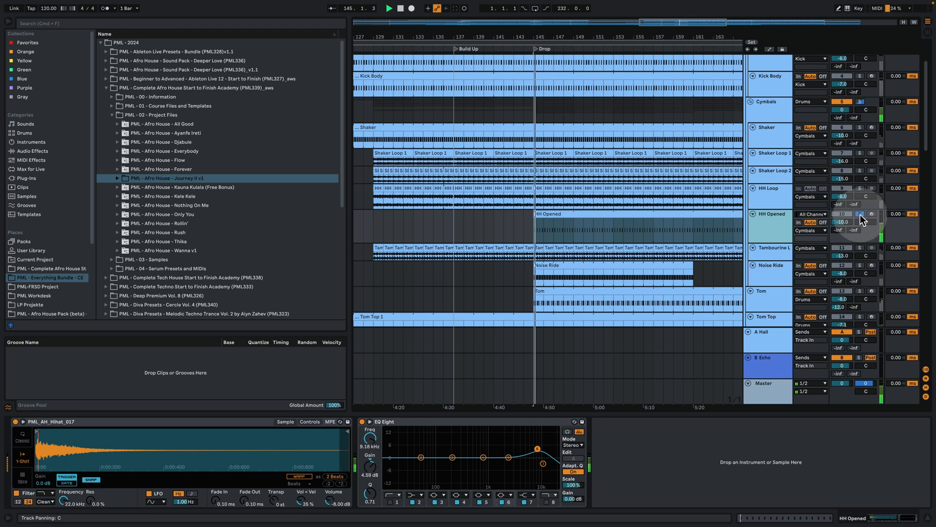
pyautogui.doubleClick(598, 215)
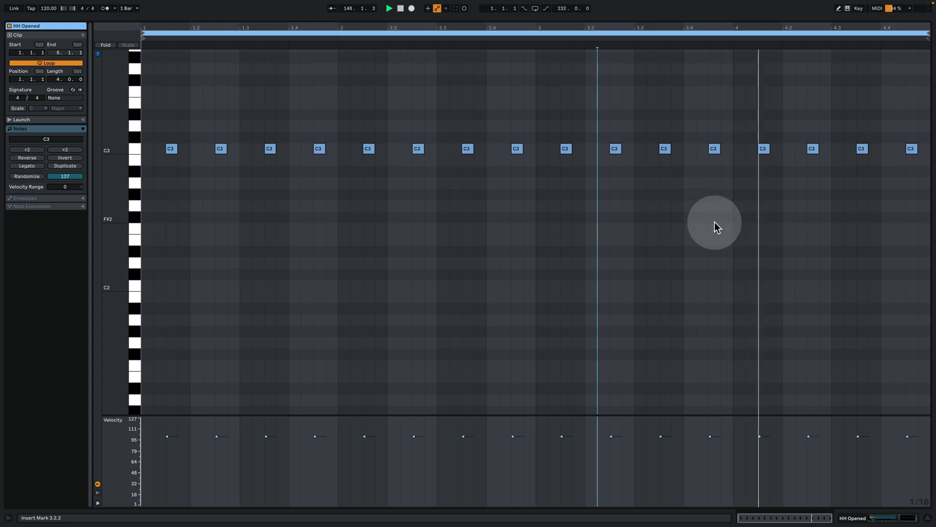
pyautogui.click(873, 518)
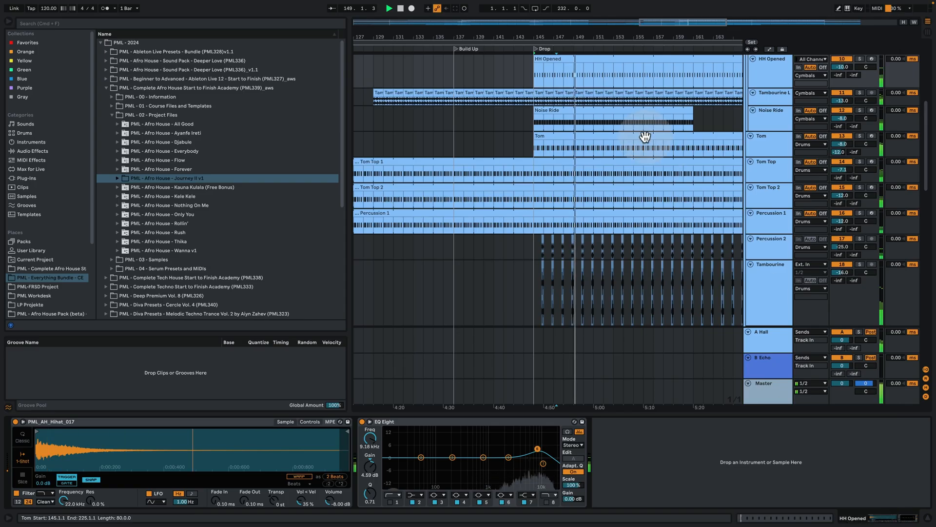
# - Solo the Tambourine Loop track, open its clip at bar 145 and play it, examining the waveform and the track's devices
pyautogui.click(783, 170)
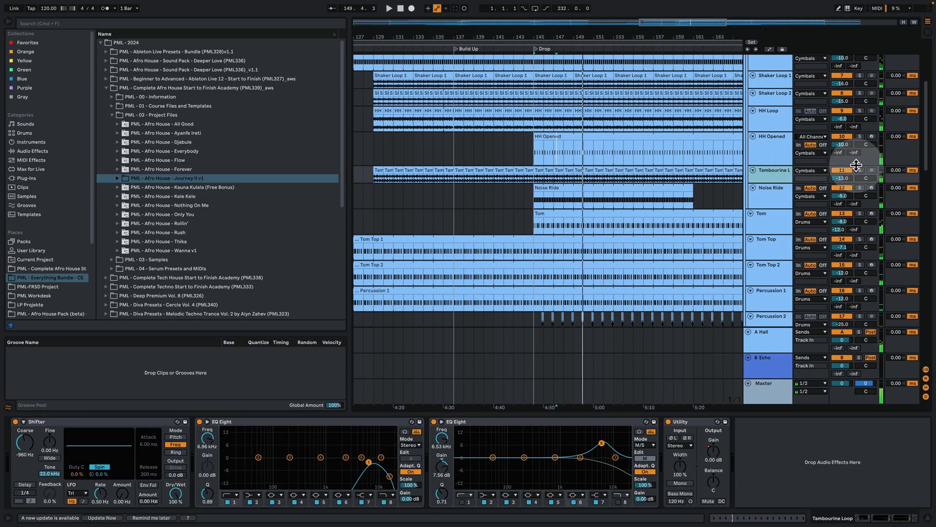
pyautogui.click(859, 170)
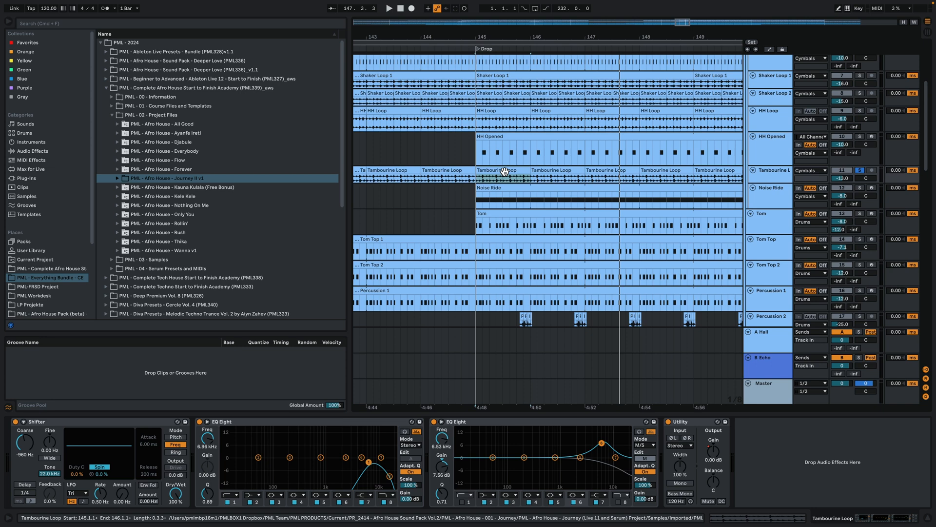
pyautogui.doubleClick(505, 171)
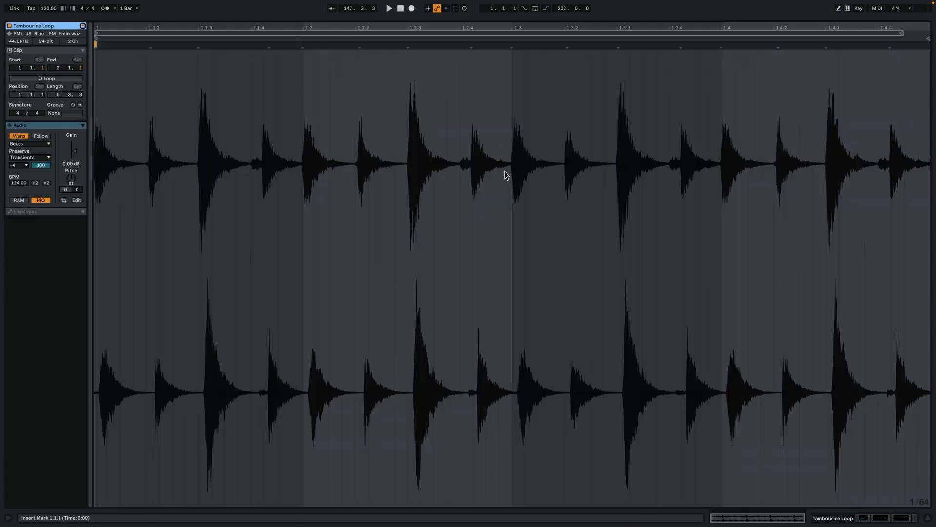
pyautogui.press('space')
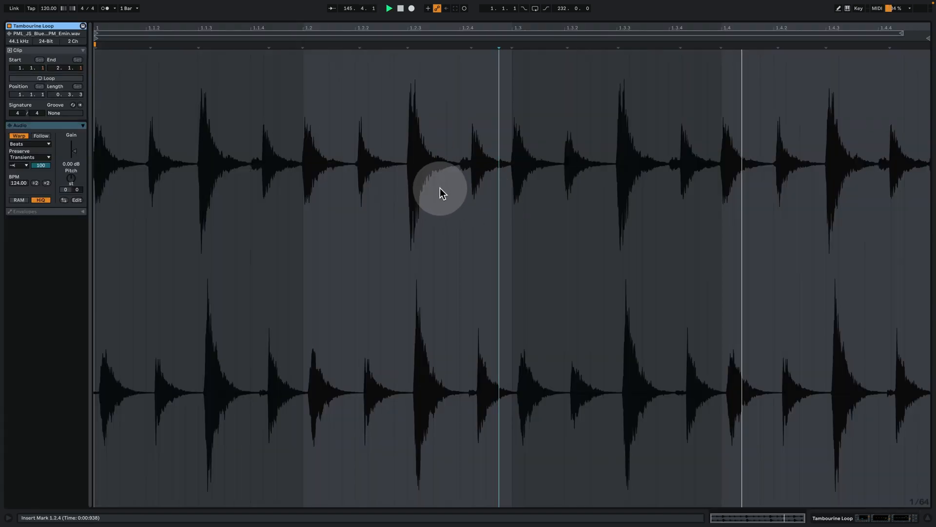
pyautogui.click(874, 519)
pyautogui.scroll(3, 713, 141)
pyautogui.press('space')
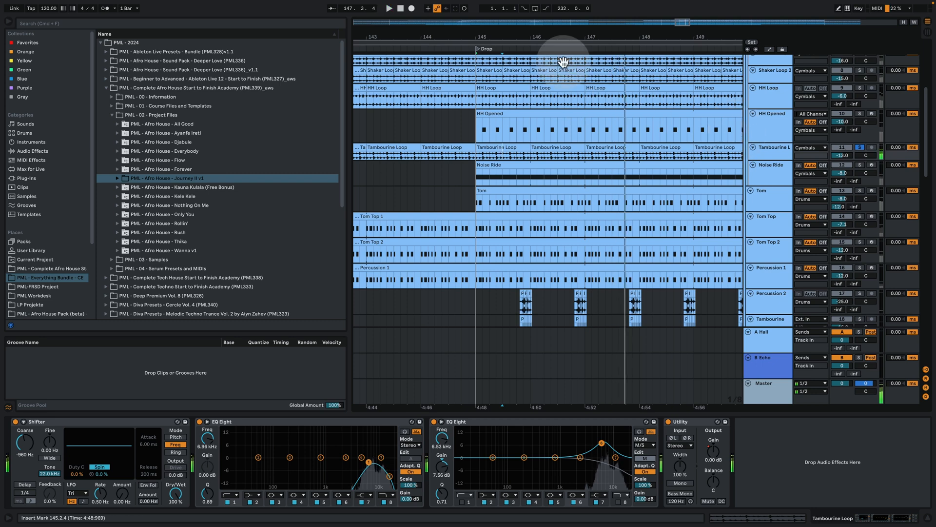
# - Solo the Noise Ride track and play its clip from the second Drop at bar 145
pyautogui.moveTo(552, 36); pyautogui.dragTo(466, 36)
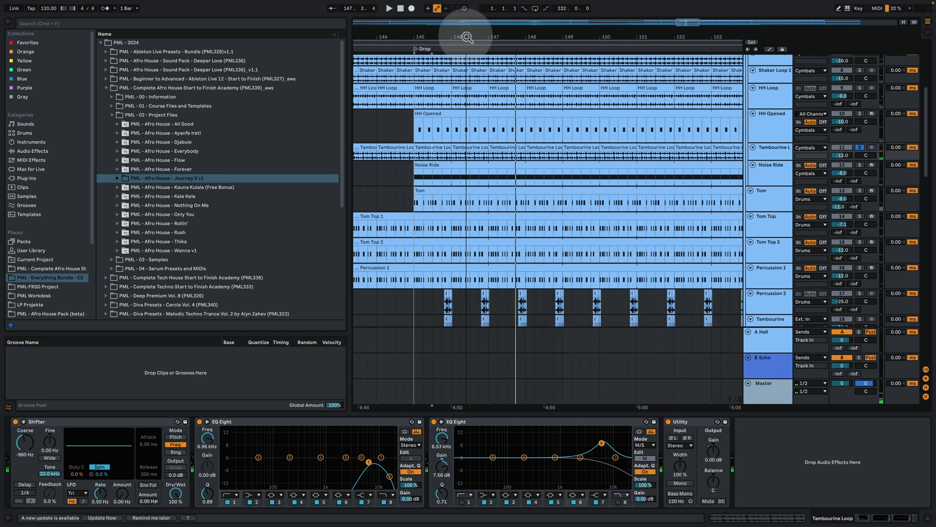
pyautogui.click(779, 172)
pyautogui.click(417, 168)
pyautogui.press('space')
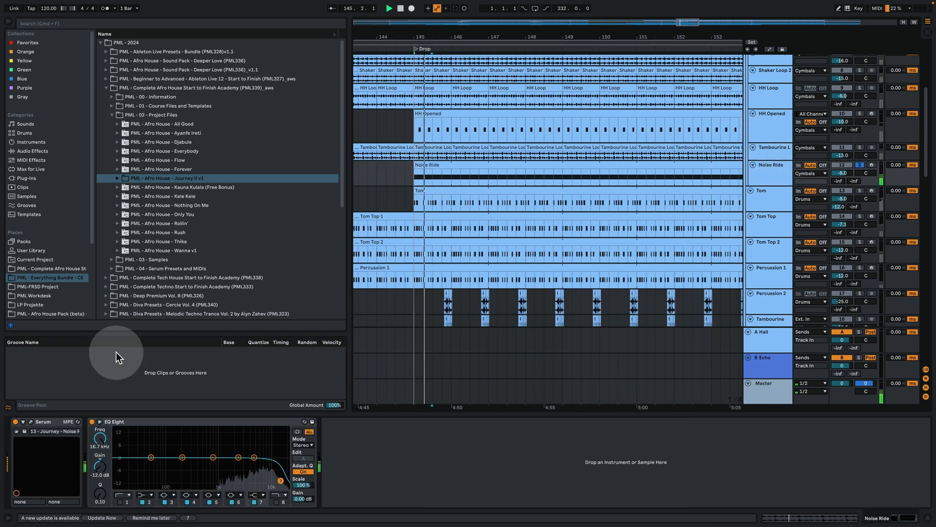
# - Examine the Noise Ride preset and its Env 1 in Serum while playing, close the plug-in window and clear the track's solo
pyautogui.click(30, 421)
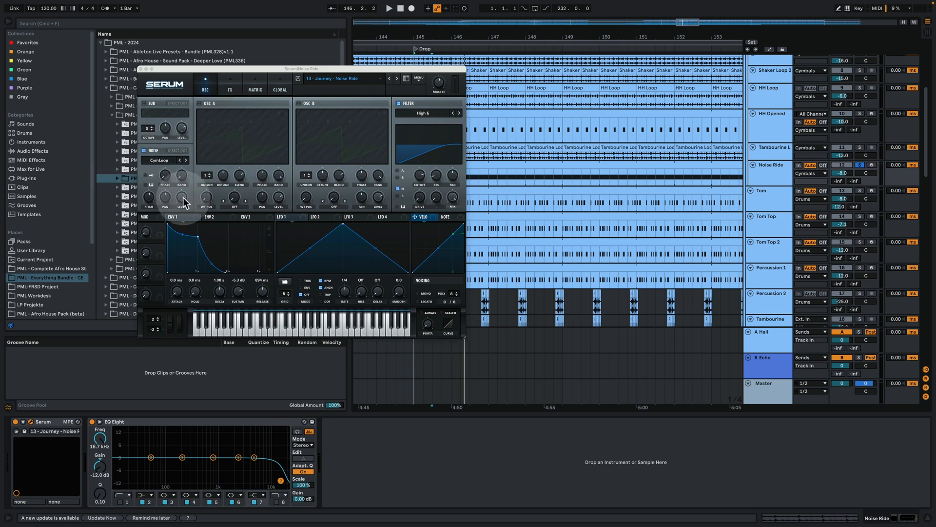
pyautogui.press('space')
pyautogui.click(177, 217)
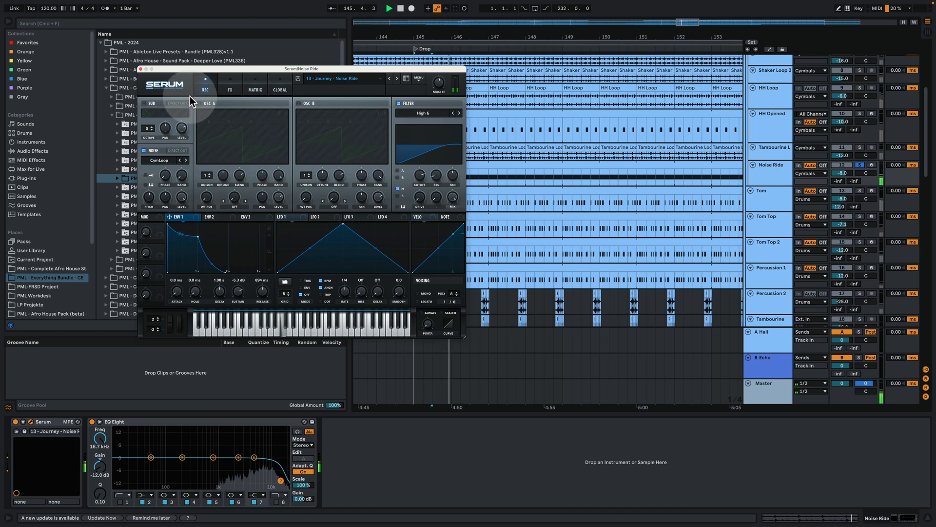
pyautogui.press('space')
pyautogui.click(141, 71)
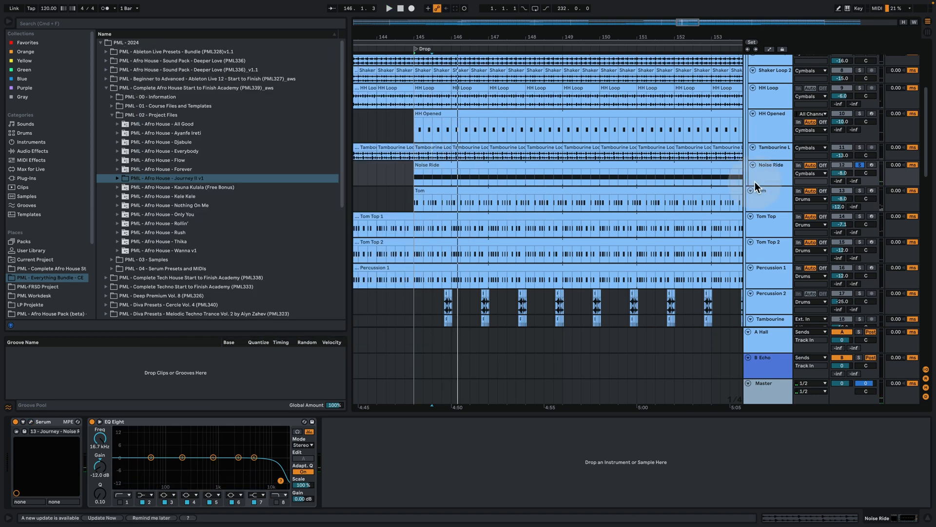
pyautogui.click(859, 165)
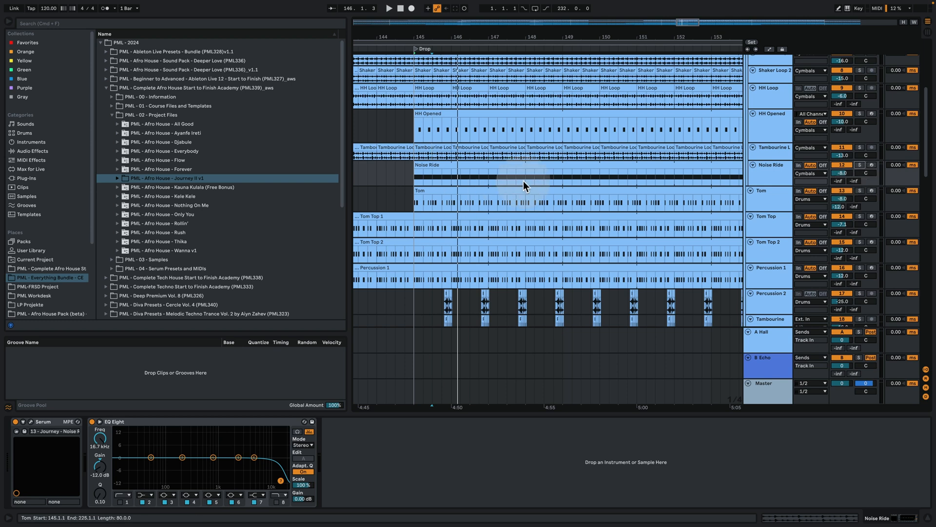
# - Hide the device view, solo the Crash track and play its Crash 1 clip from the Drop at bar 145
pyautogui.scroll(-1, 536, 263)
pyautogui.scroll(-2, 493, 273)
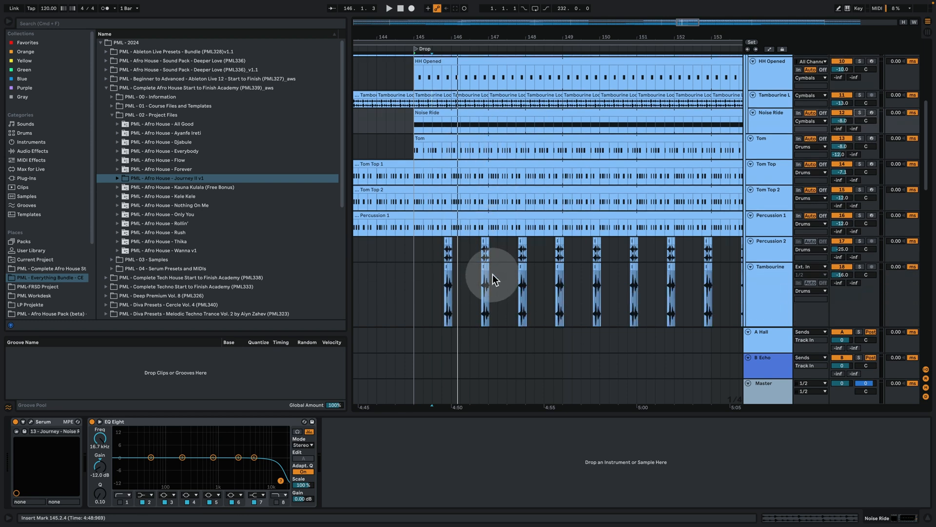
pyautogui.click(927, 519)
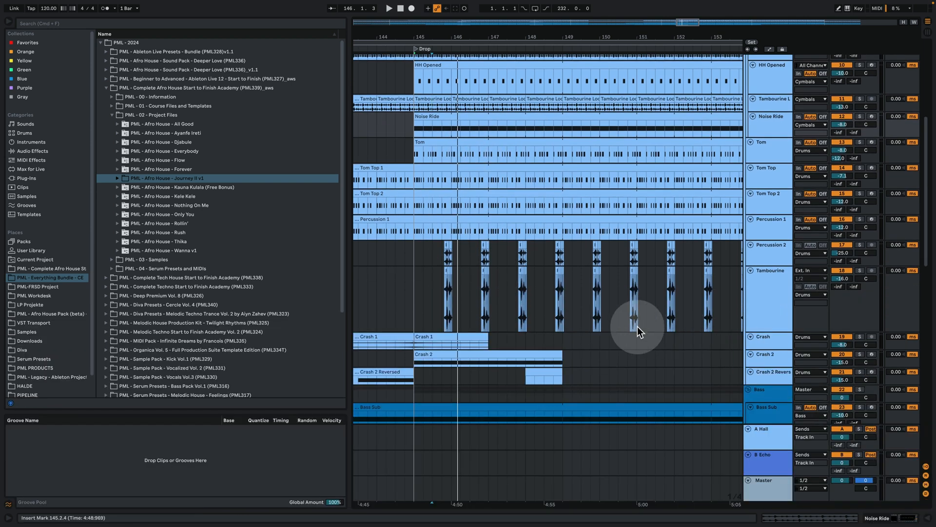
pyautogui.click(411, 343)
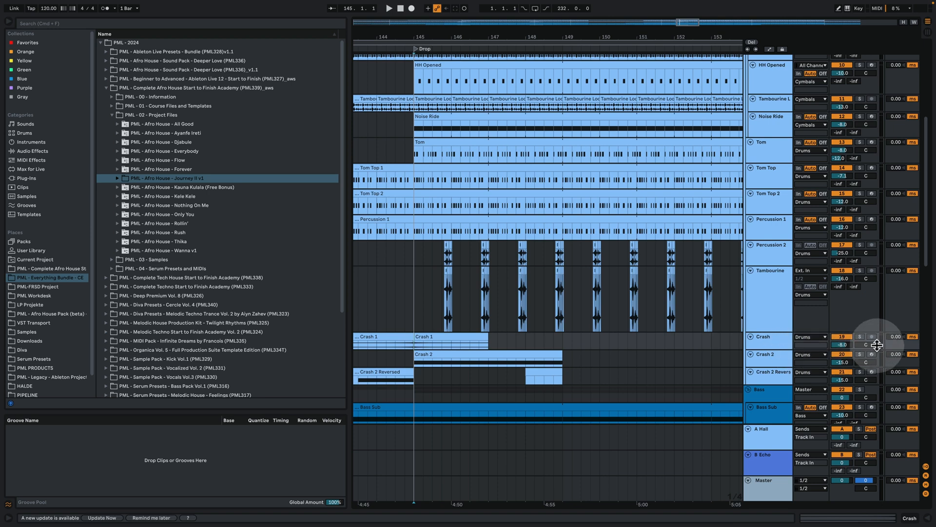
pyautogui.click(860, 337)
pyautogui.press('space')
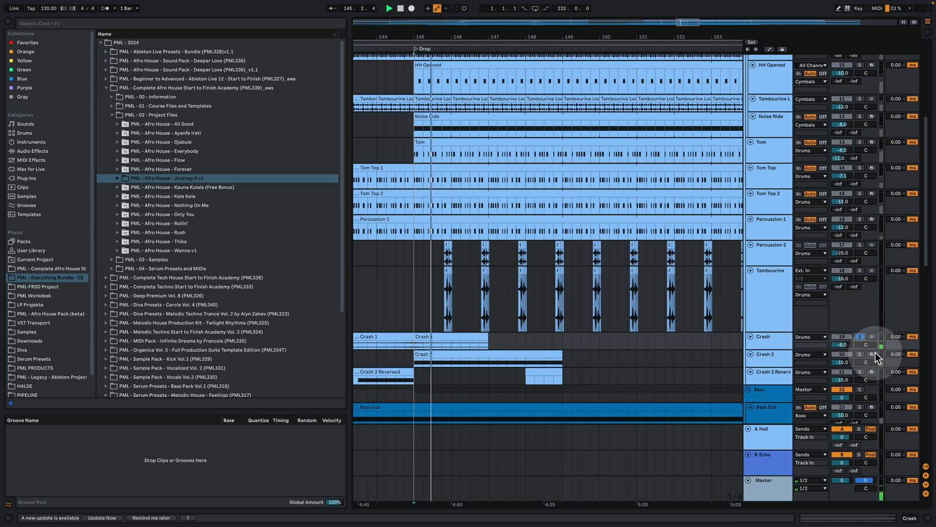
# - Solo Crash 2 and show its devices, and compare it with the Crash track by soloing that again during playback
pyautogui.click(860, 354)
pyautogui.doubleClick(769, 354)
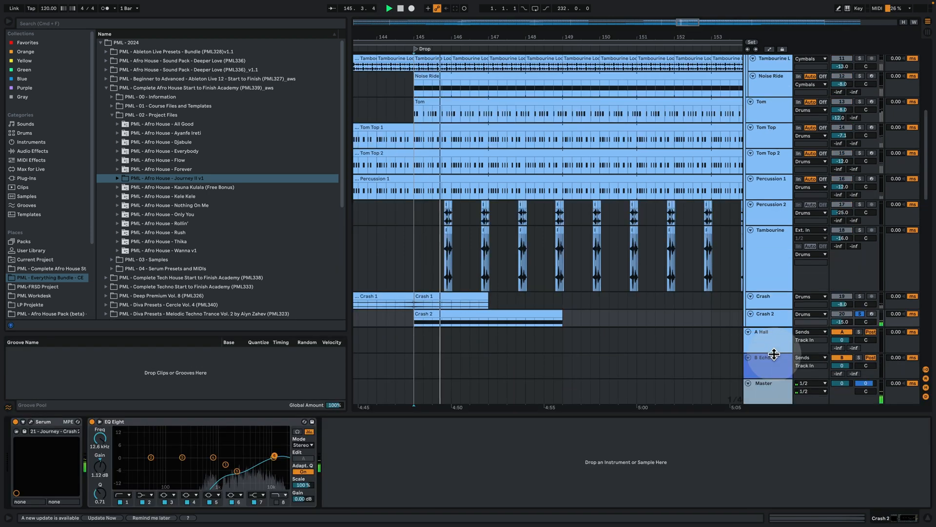
pyautogui.click(769, 304)
pyautogui.click(861, 297)
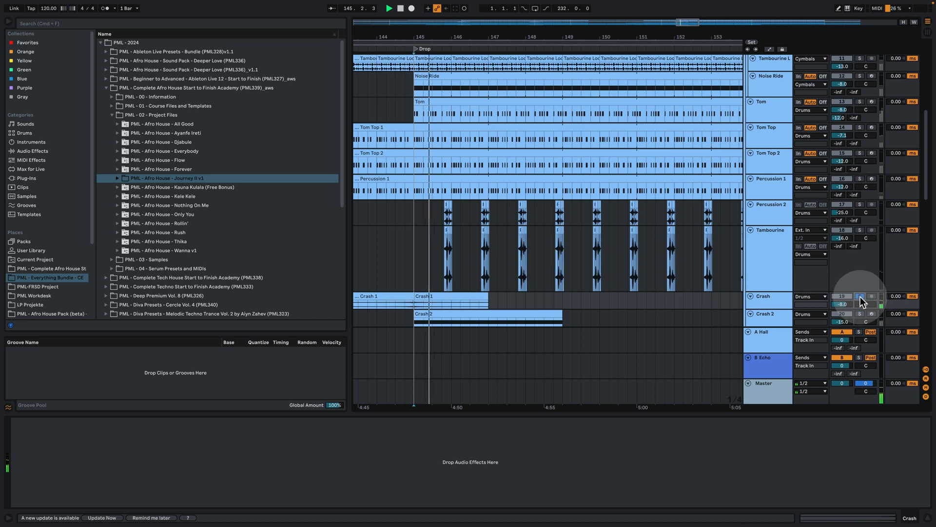
pyautogui.scroll(-5, 746, 253)
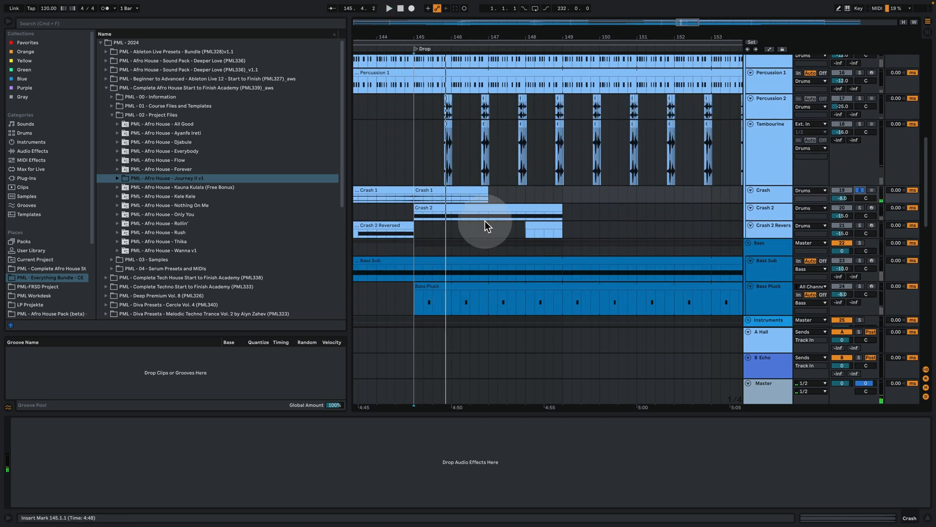
pyautogui.press('space')
# - Play the soloed Crash 2 Reversed clip leading into the Drop, clear the solo and hide the device view
pyautogui.click(378, 235)
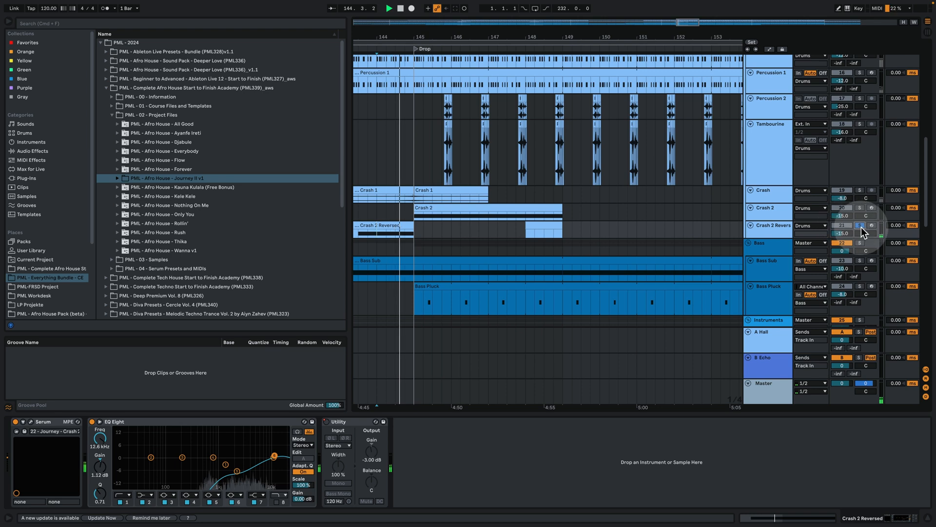
pyautogui.click(862, 227)
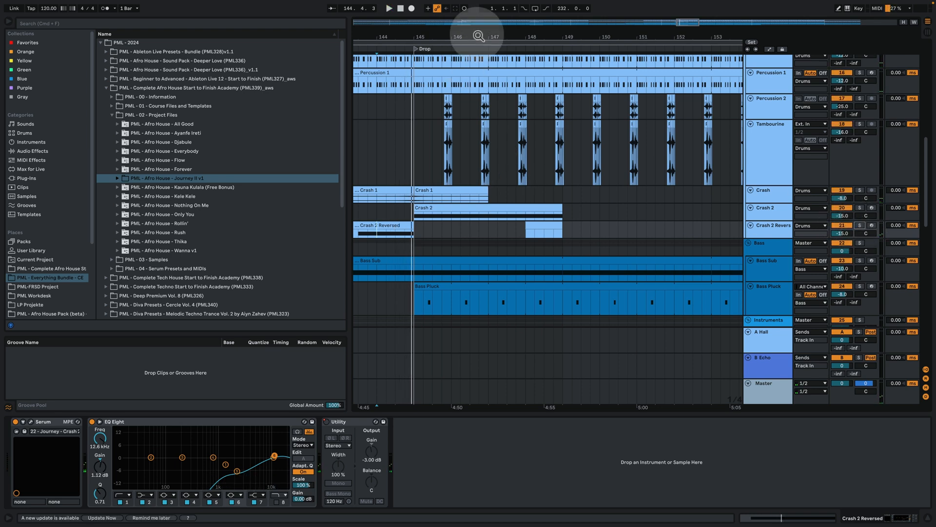
pyautogui.moveTo(477, 36); pyautogui.dragTo(477, 5)
pyautogui.click(927, 517)
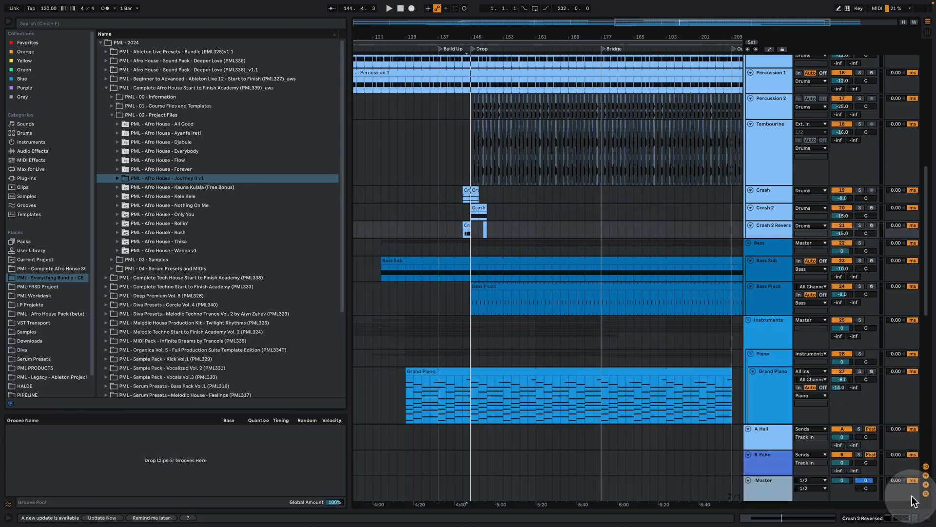
# - Solo the Drums group and play all drums together from the Drop at bar 145
pyautogui.scroll(5, 571, 329)
pyautogui.scroll(3, 565, 337)
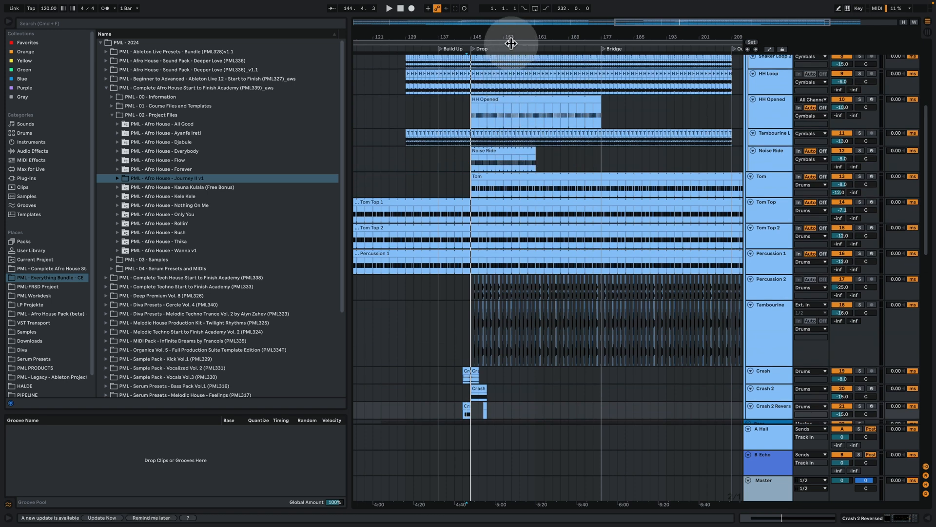
pyautogui.moveTo(511, 36); pyautogui.dragTo(511, 16)
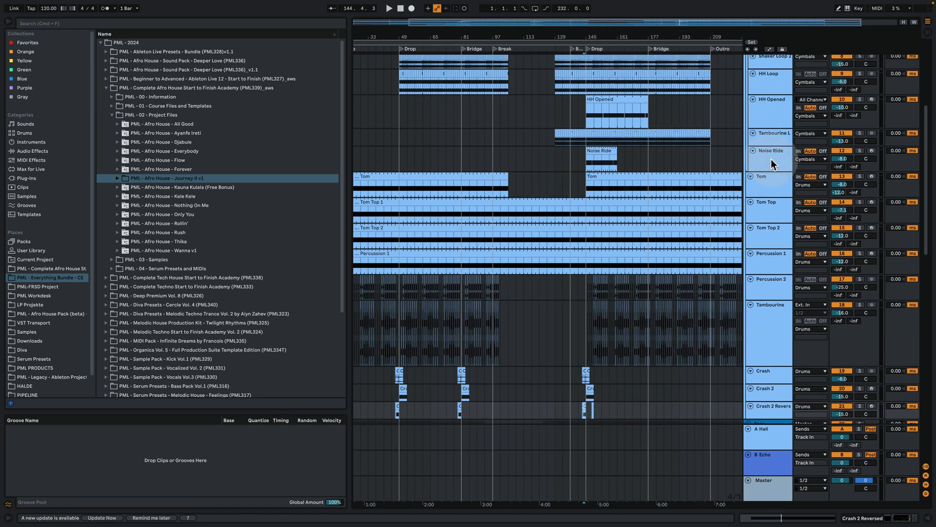
pyautogui.scroll(5, 863, 137)
pyautogui.click(859, 58)
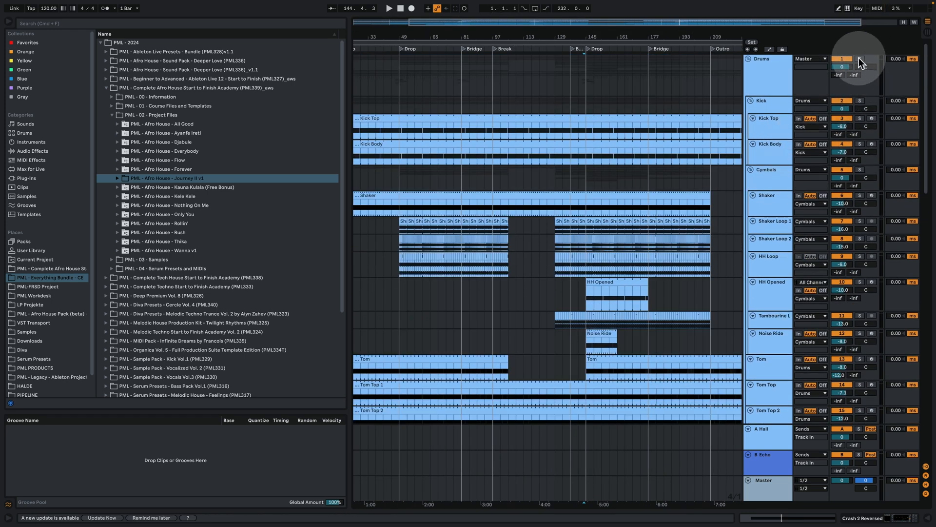
pyautogui.click(587, 79)
pyautogui.press('space')
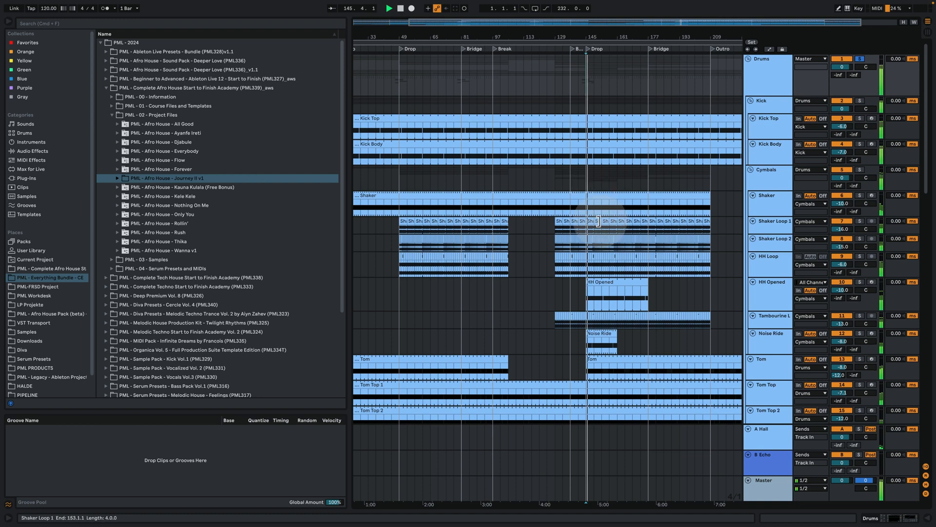
# - Fold the HH Opened and Noise Ride tracks in the arrangement during playback
pyautogui.scroll(-3, 599, 221)
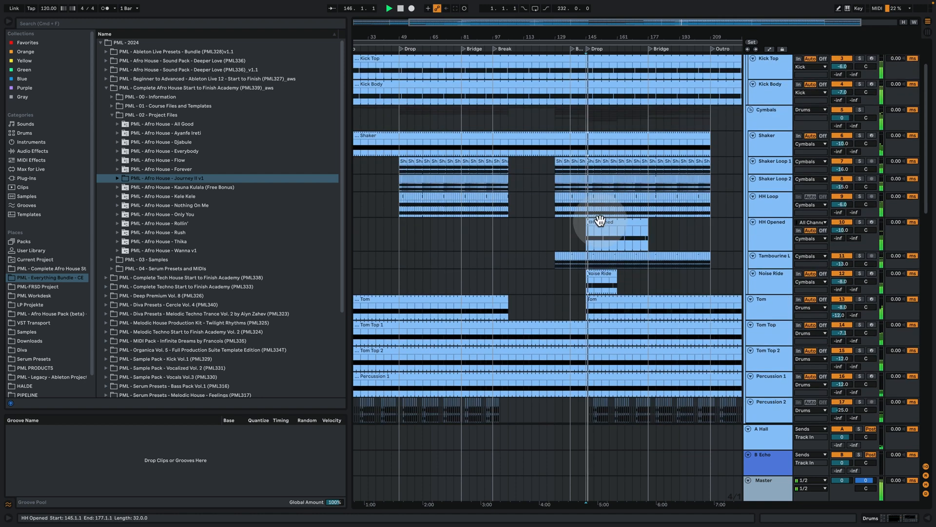
pyautogui.click(752, 223)
pyautogui.click(752, 248)
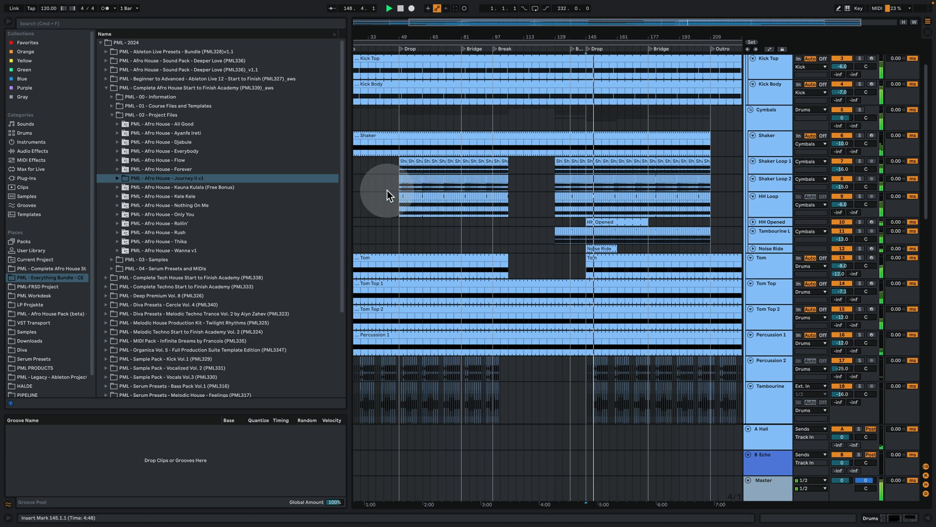
# - Play the soloed drums from bar 33 with the whole arrangement in view, stop playback and fold the Drums group
pyautogui.click(367, 180)
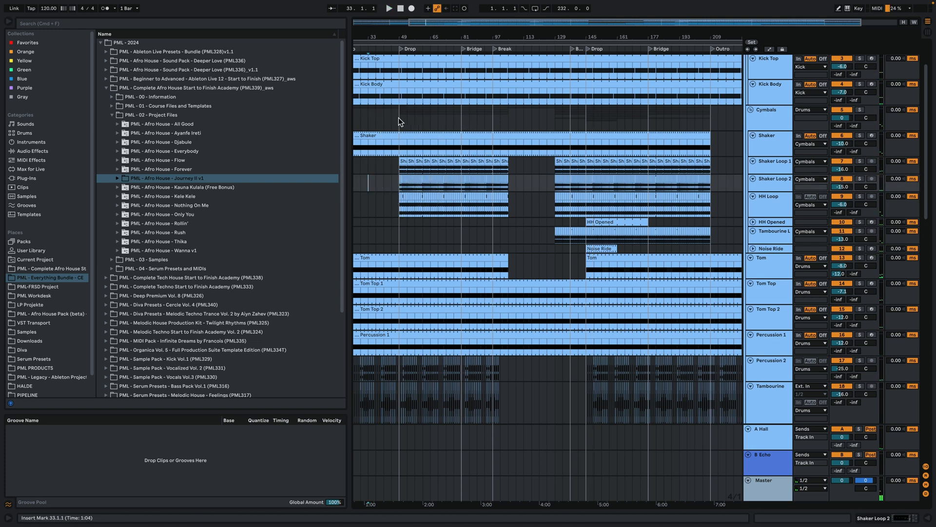
pyautogui.press('space')
pyautogui.moveTo(467, 37); pyautogui.dragTo(467, 23)
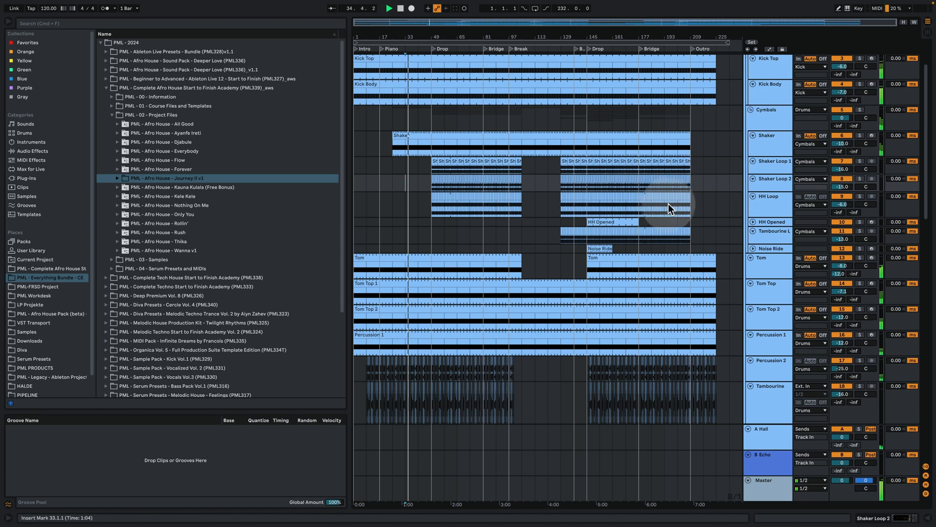
pyautogui.scroll(-4, 668, 205)
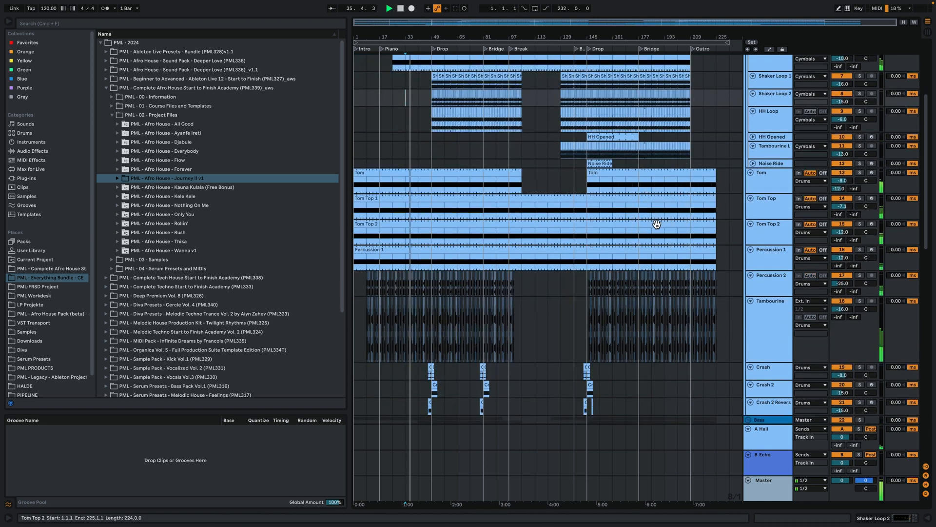
pyautogui.scroll(7, 656, 239)
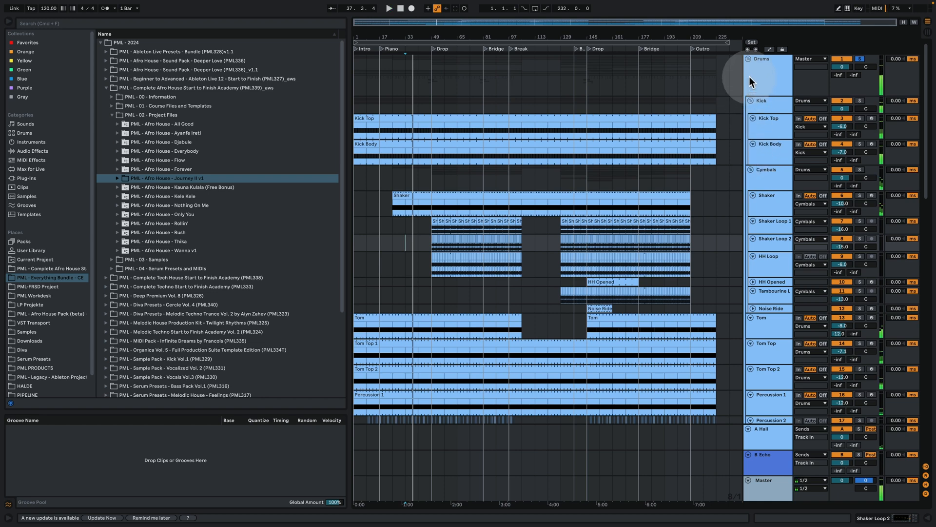
pyautogui.click(748, 58)
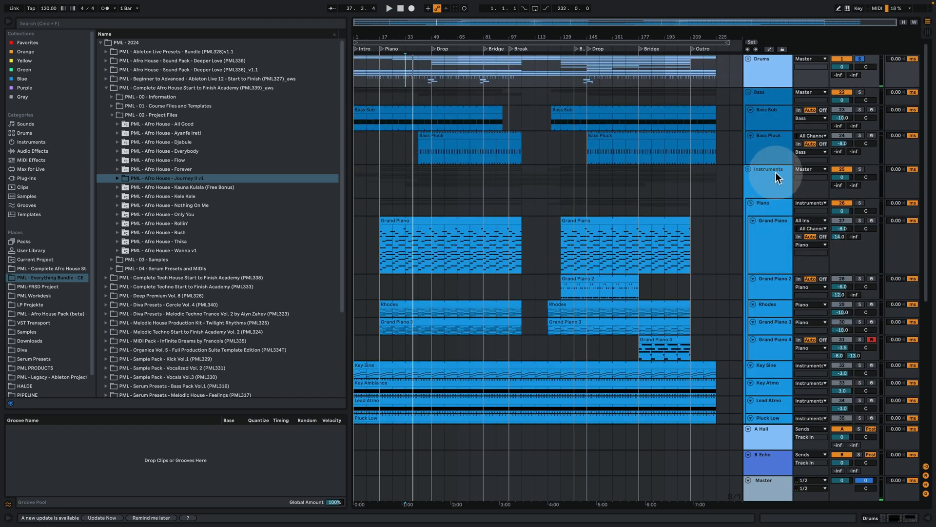
# - View the first Grand Piano clip's notes, show the track's devices and play the track soloed from bar 17
pyautogui.click(432, 232)
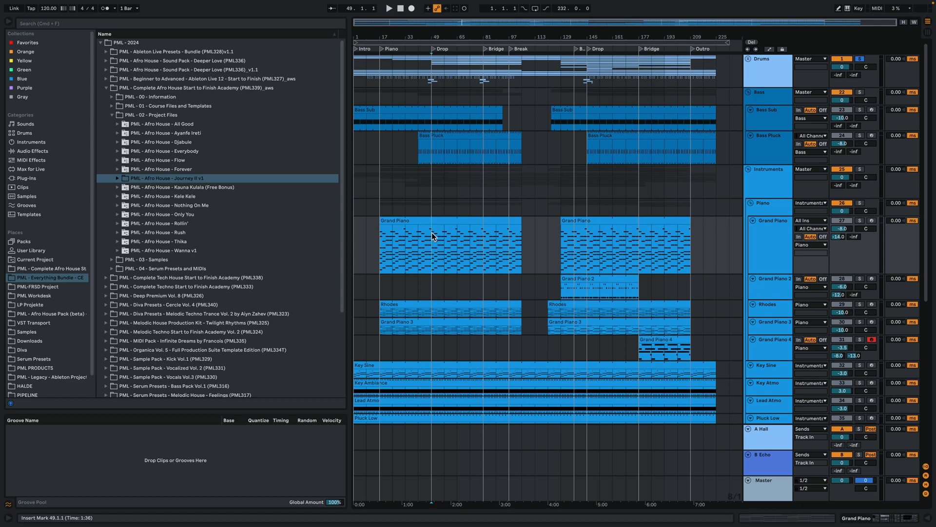
pyautogui.doubleClick(441, 219)
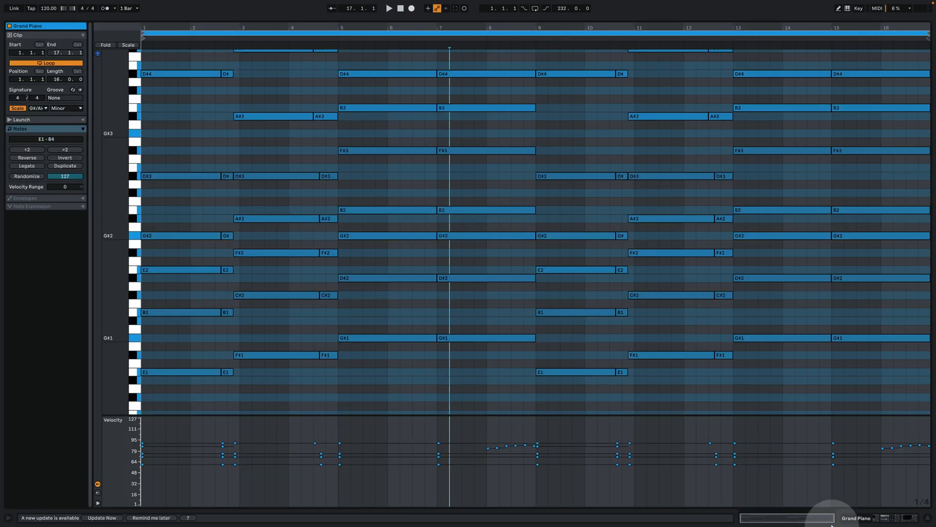
pyautogui.click(864, 518)
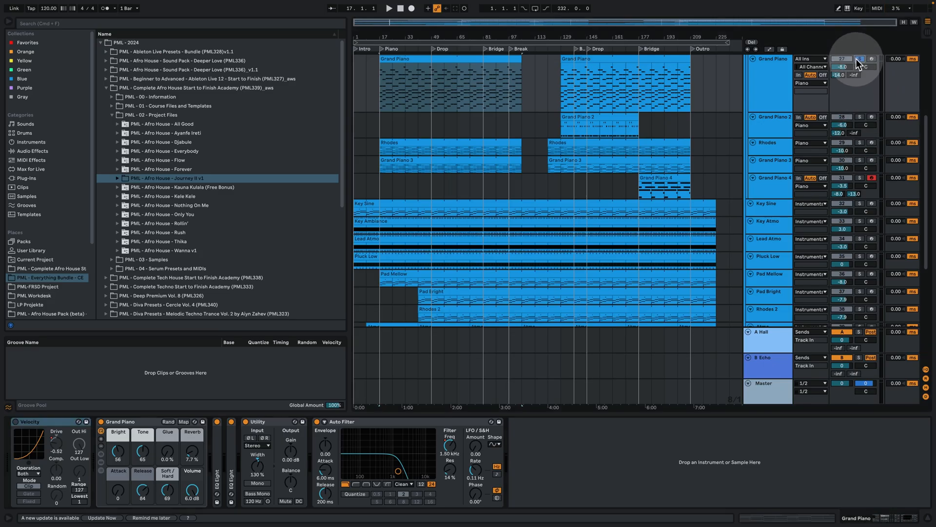
pyautogui.press('space')
pyautogui.scroll(1, 493, 328)
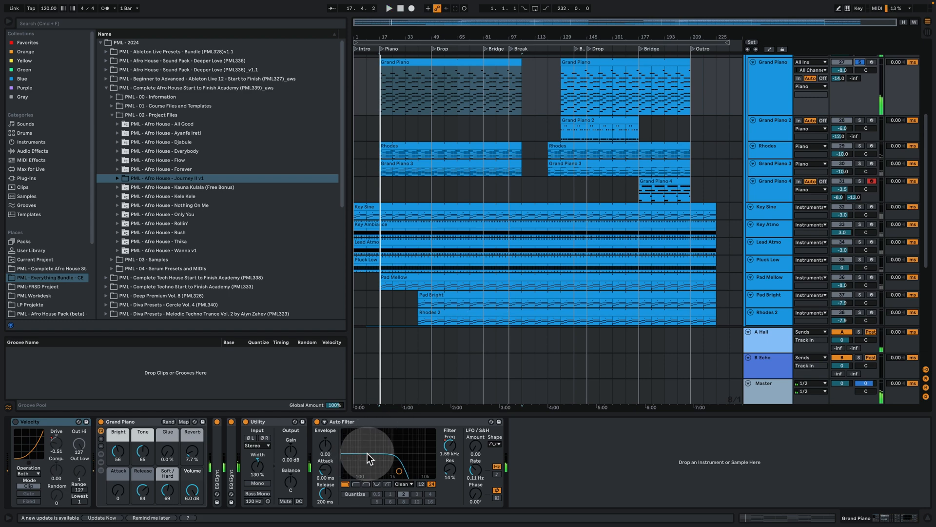
# - Unfold both EQ Eight devices on the Grand Piano track and select the first one's midrange cut band
pyautogui.doubleClick(231, 466)
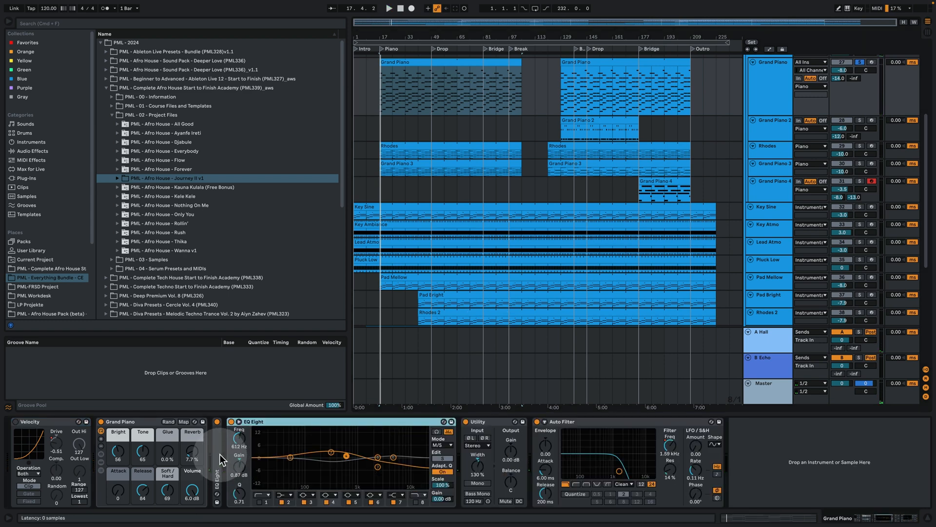
pyautogui.doubleClick(218, 461)
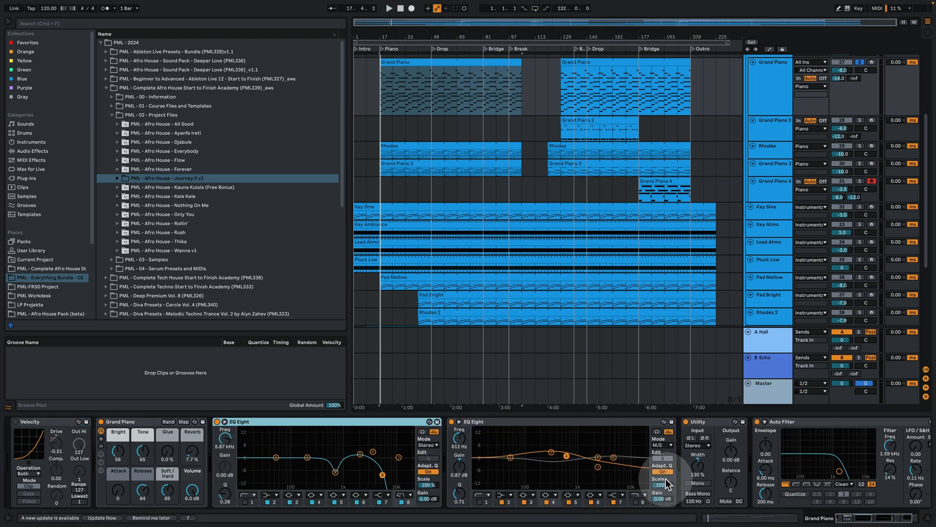
pyautogui.click(335, 472)
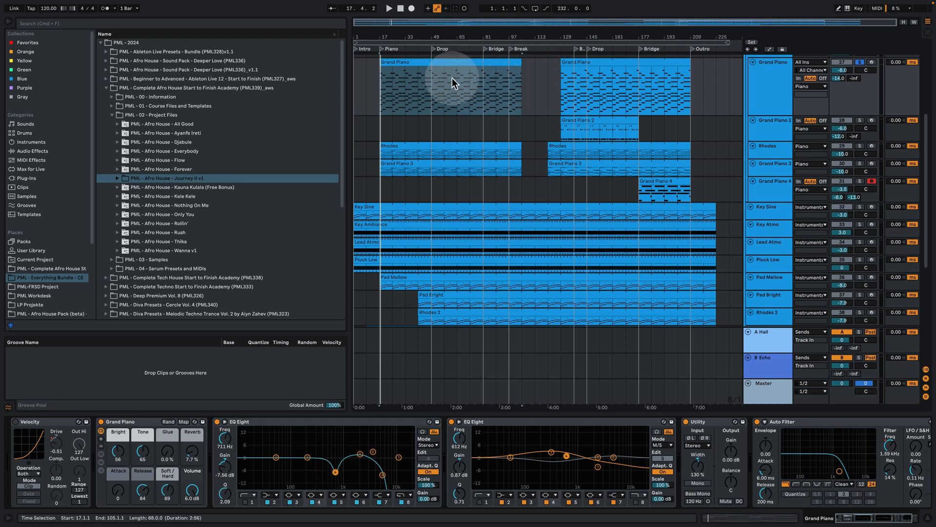
# - Play the Grand Piano clip, enable audition mode in the first EQ Eight and listen to its midrange cut band
pyautogui.click(443, 98)
pyautogui.press('space')
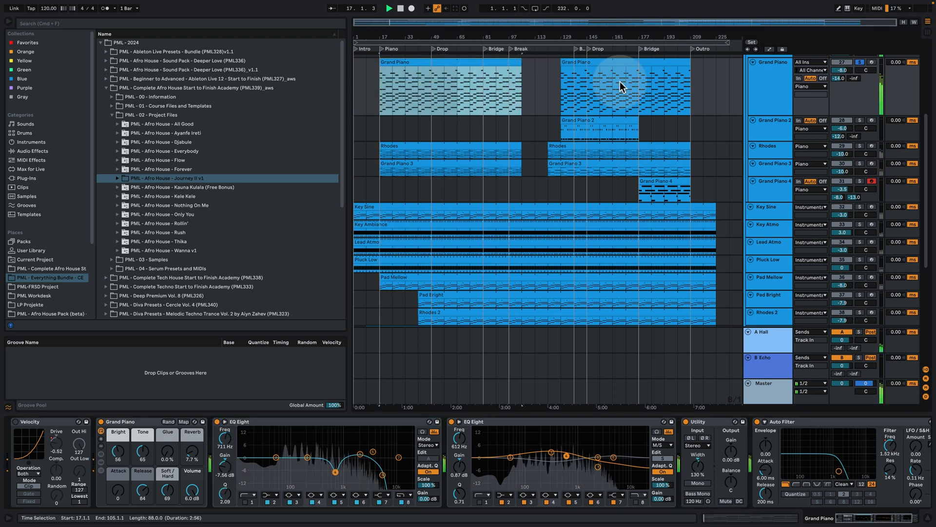
pyautogui.click(422, 432)
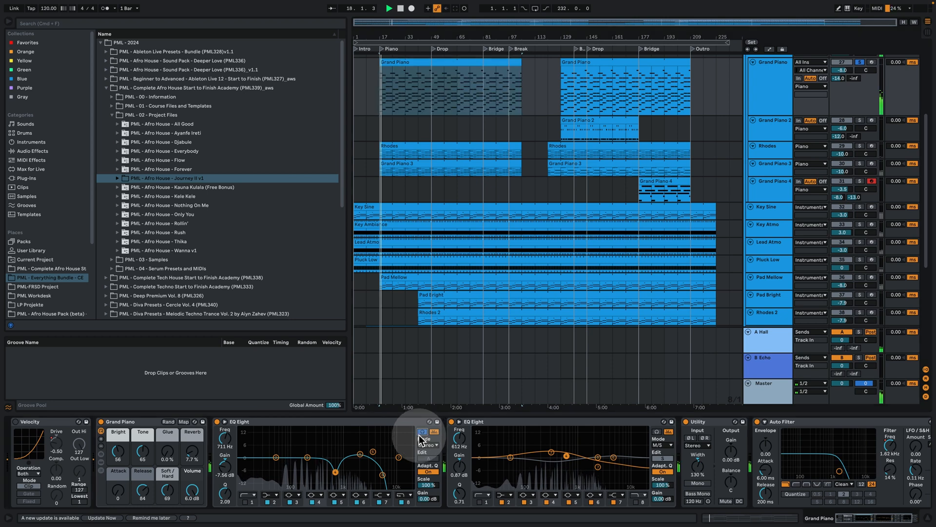
pyautogui.click(336, 472)
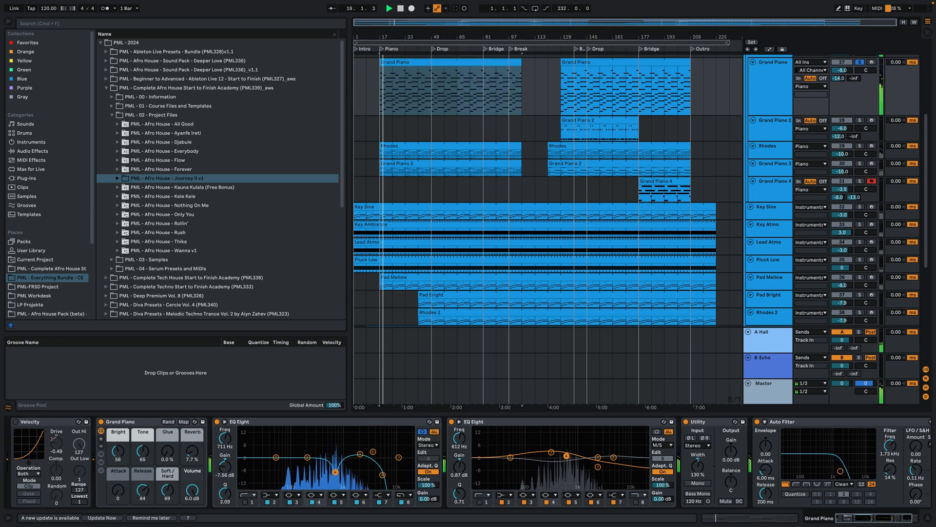
pyautogui.press('space')
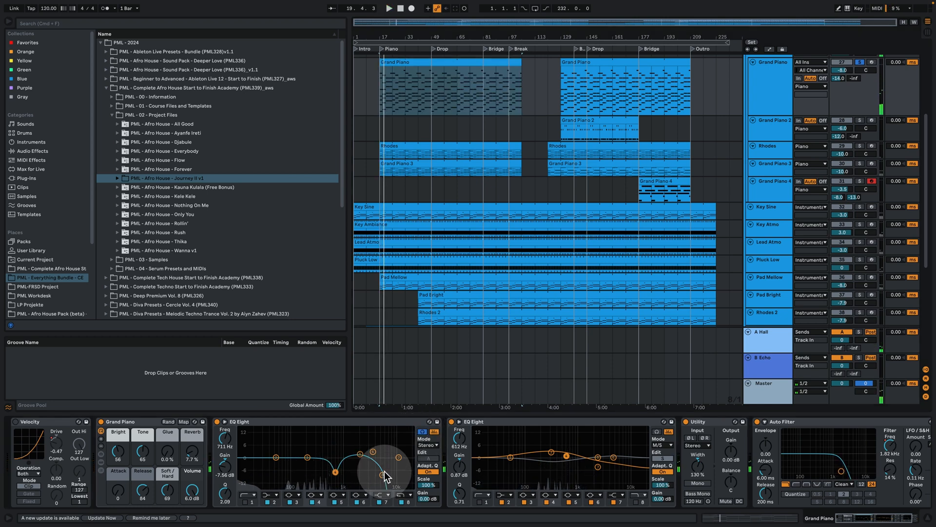
# - Inspect the first EQ Eight's high-frequency cut band, then its midrange cut band again, while replaying the piano
pyautogui.click(383, 474)
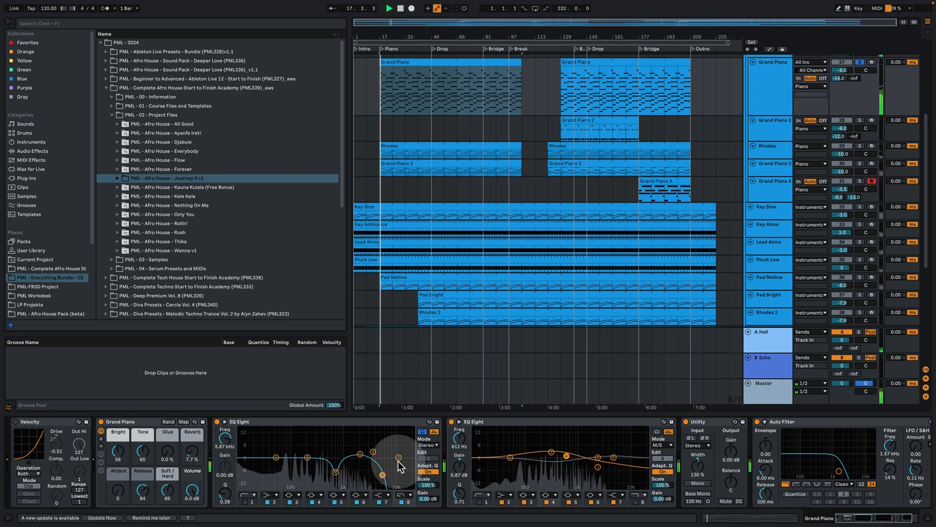
pyautogui.press('space')
pyautogui.click(335, 472)
pyautogui.press('space')
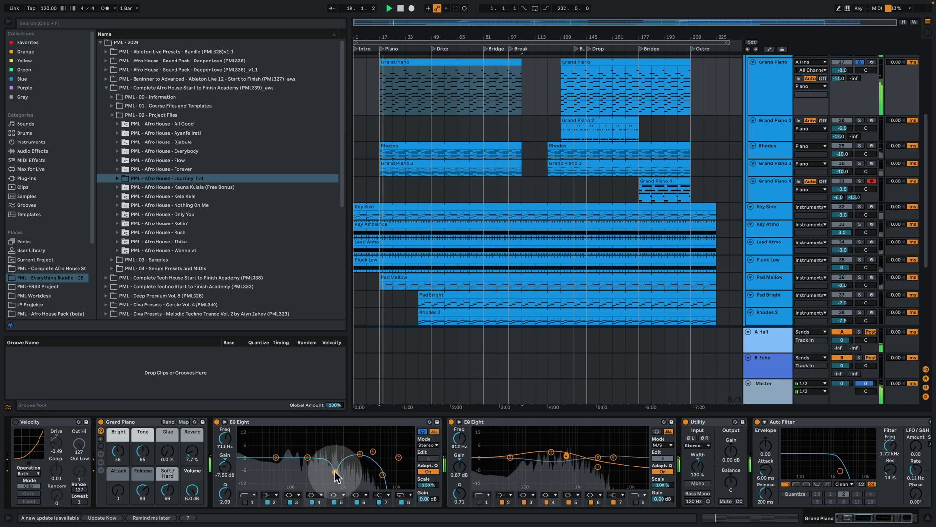
pyautogui.press('space')
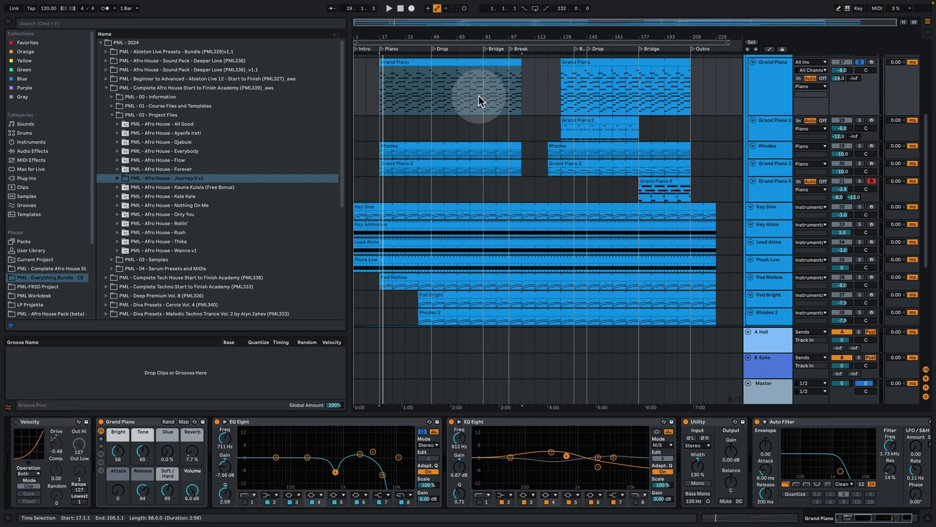
# - Open the first Grand Piano clip's notes, enlarge the note rows and highlight the opening Emaj7 chord, E1 to D#4
pyautogui.doubleClick(452, 68)
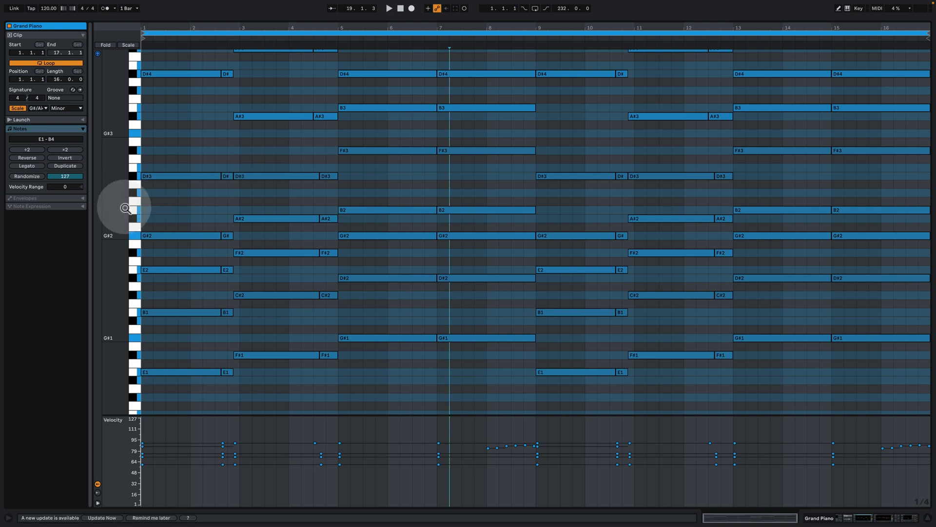
pyautogui.moveTo(124, 210)
pyautogui.mouseDown()
pyautogui.moveTo(139, 212)
pyautogui.moveTo(129, 206)
pyautogui.mouseUp()
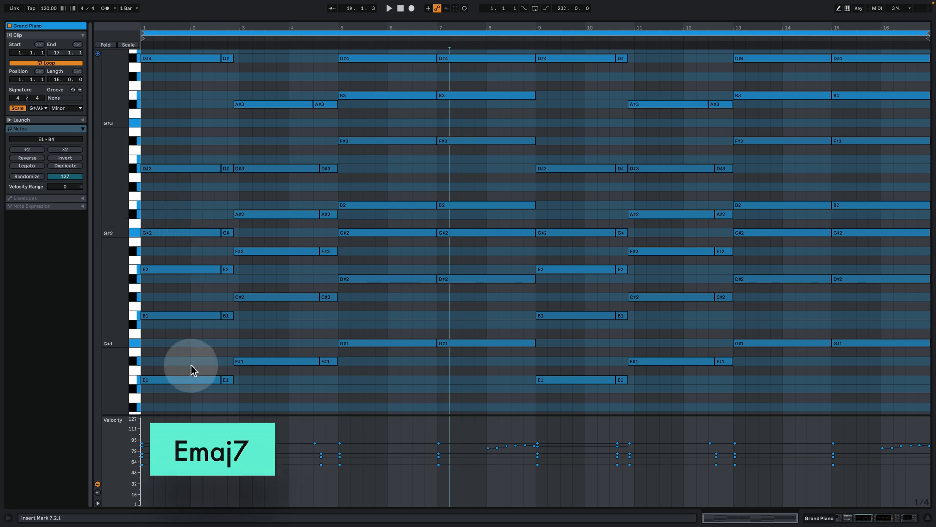
pyautogui.moveTo(192, 398); pyautogui.dragTo(186, 58)
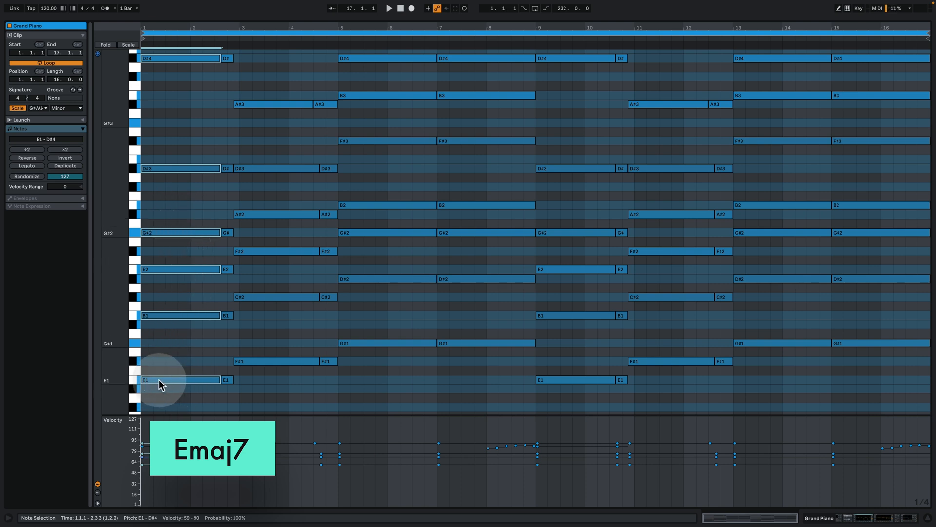
pyautogui.click(172, 333)
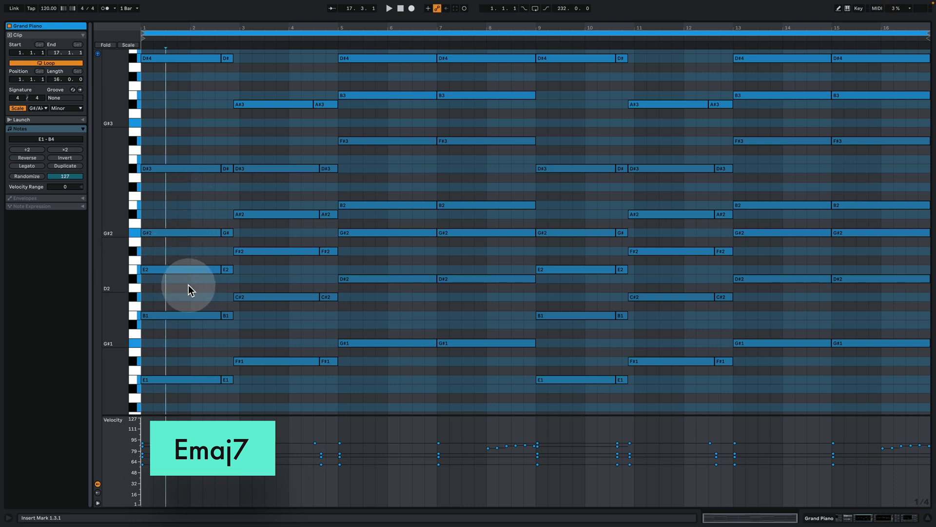
# - Examine the opening chord's inner voicing by selecting its E2, G#2 and D#3 notes
pyautogui.click(168, 268)
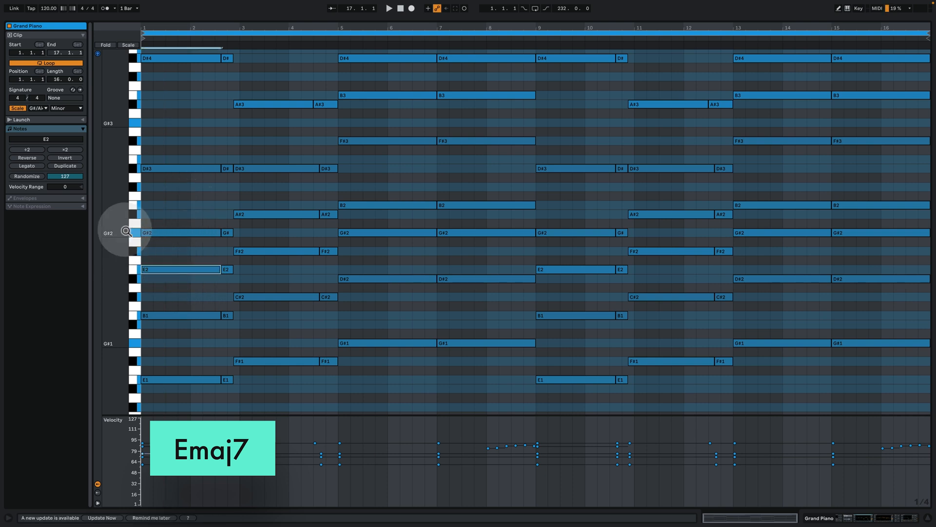
pyautogui.click(154, 233)
pyautogui.moveTo(177, 287); pyautogui.dragTo(158, 179)
pyautogui.click(163, 210)
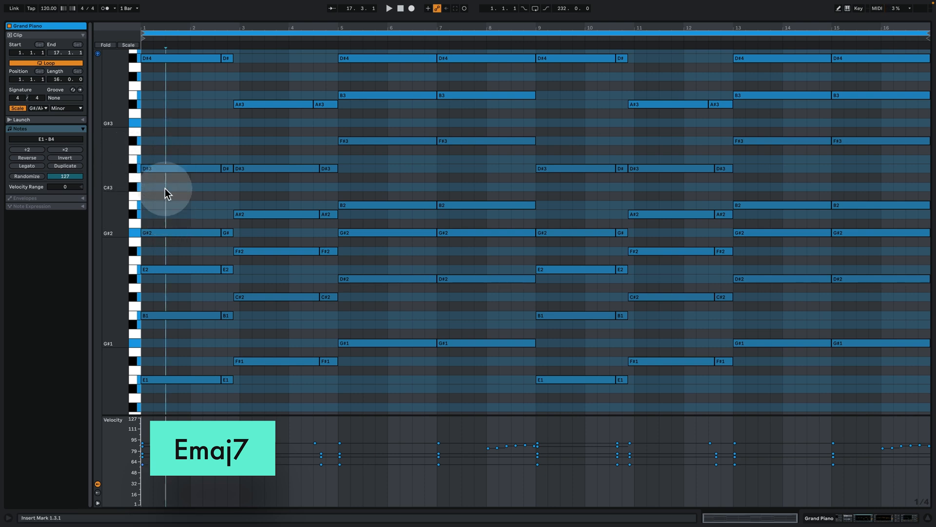
pyautogui.moveTo(174, 288); pyautogui.dragTo(171, 218)
pyautogui.moveTo(161, 138); pyautogui.dragTo(162, 138)
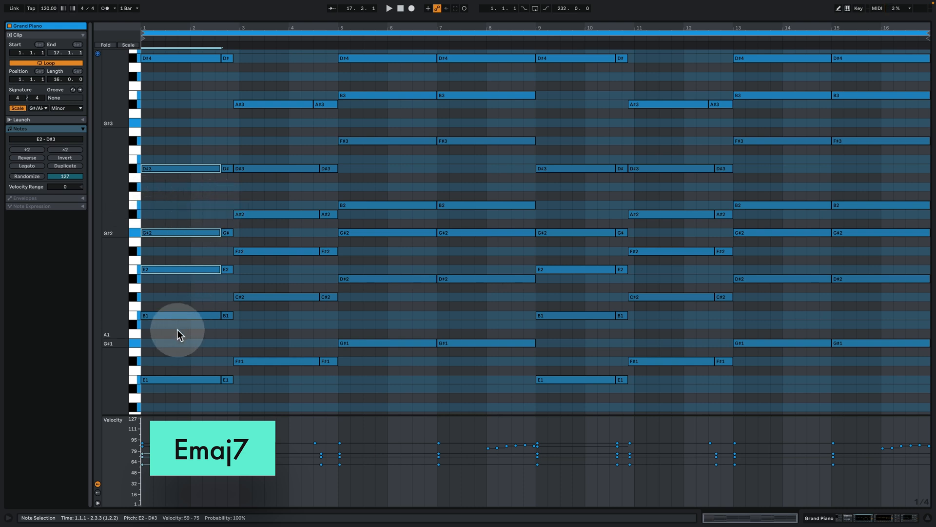
# - Try raising the opening chord's B1 note an octave to B2, then return it to B1
pyautogui.moveTo(177, 329); pyautogui.dragTo(183, 161)
pyautogui.hotkey('shift', 'Up')
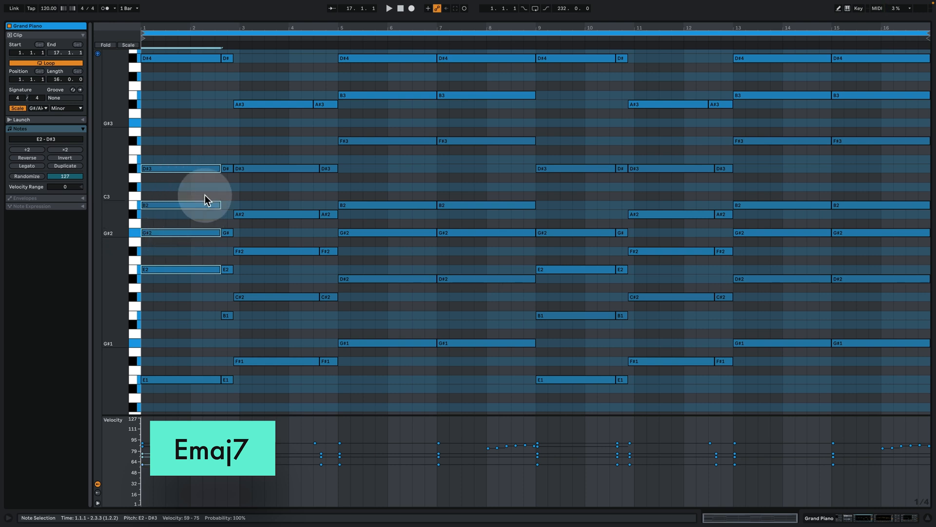
pyautogui.click(181, 205)
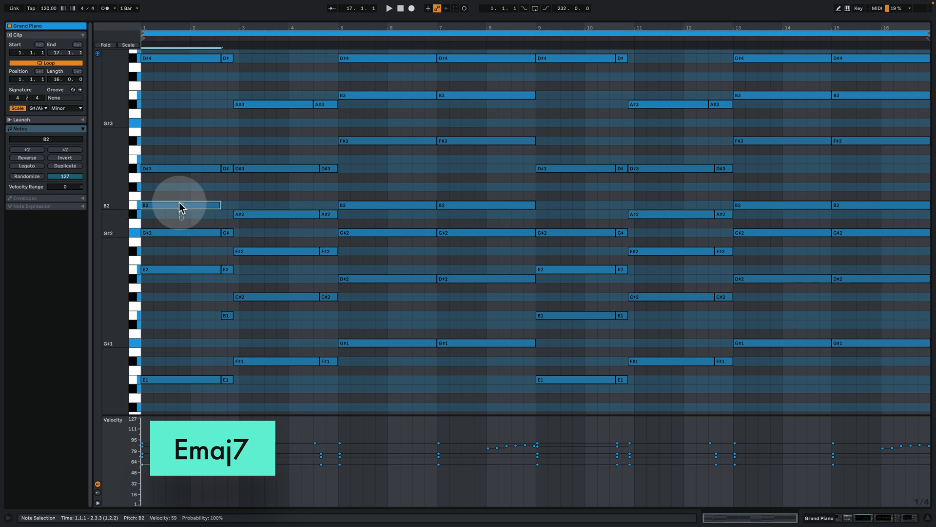
pyautogui.hotkey('shift', 'Down')
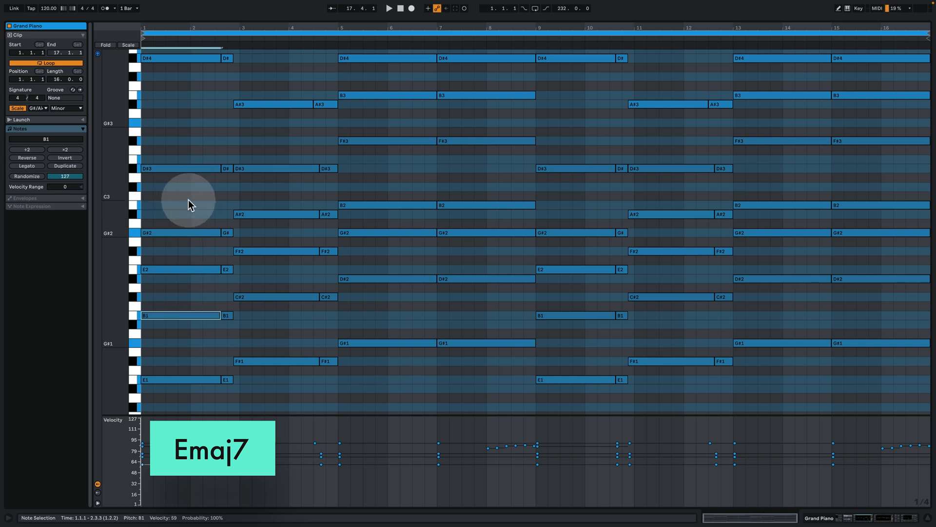
# - Highlight the short repeat of the Emaj7 chord before bar 3, E1 to D#4, and play the piano from bar 2
pyautogui.press('space')
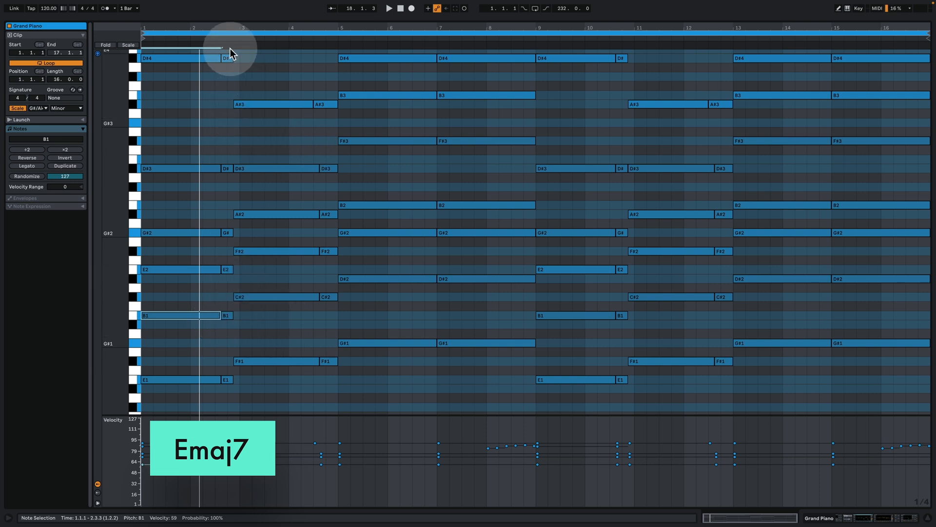
pyautogui.moveTo(219, 29); pyautogui.dragTo(265, 30)
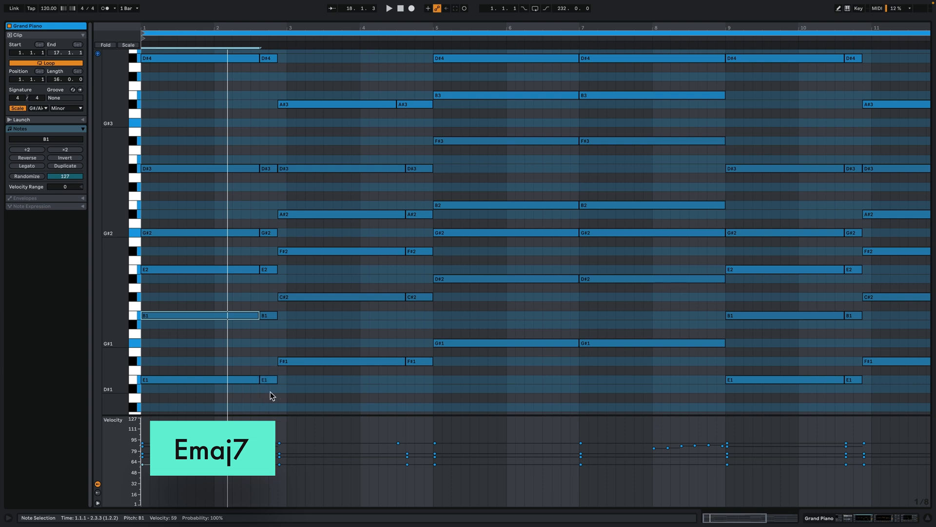
pyautogui.moveTo(270, 391); pyautogui.dragTo(272, 56)
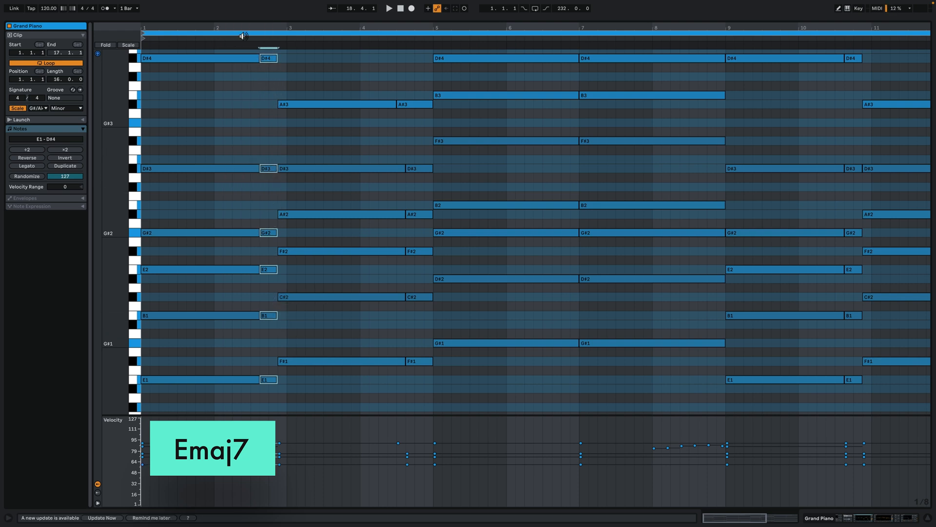
pyautogui.moveTo(243, 36); pyautogui.dragTo(217, 37)
pyautogui.click(218, 36)
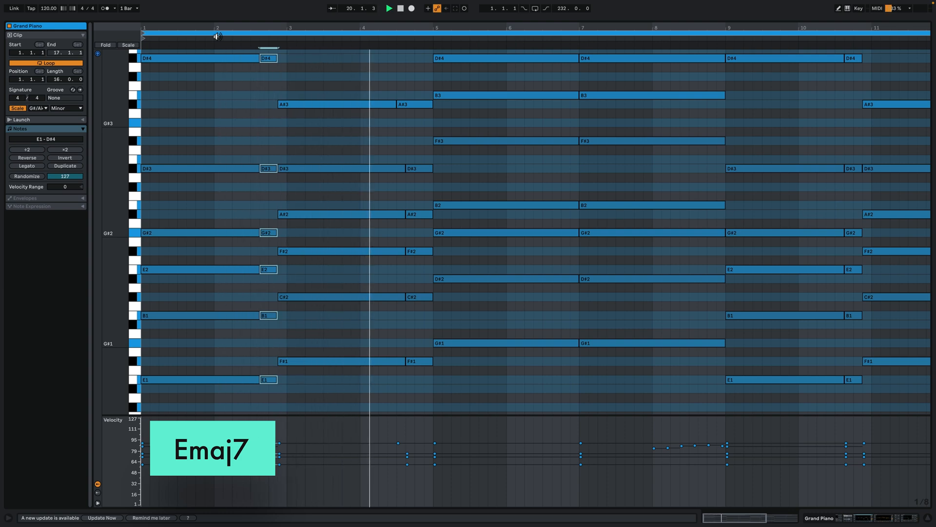
pyautogui.scroll(2, 424, 141)
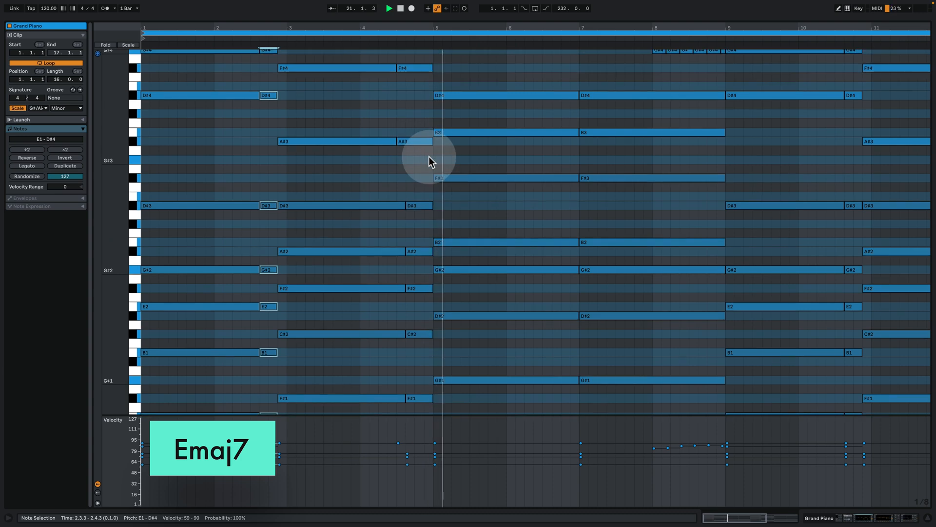
pyautogui.press('space')
# - Replay the piano from bar 4 and examine the second chord, F#1 to F#4, including its F#1 and F#2 root notes
pyautogui.moveTo(118, 162); pyautogui.dragTo(108, 162)
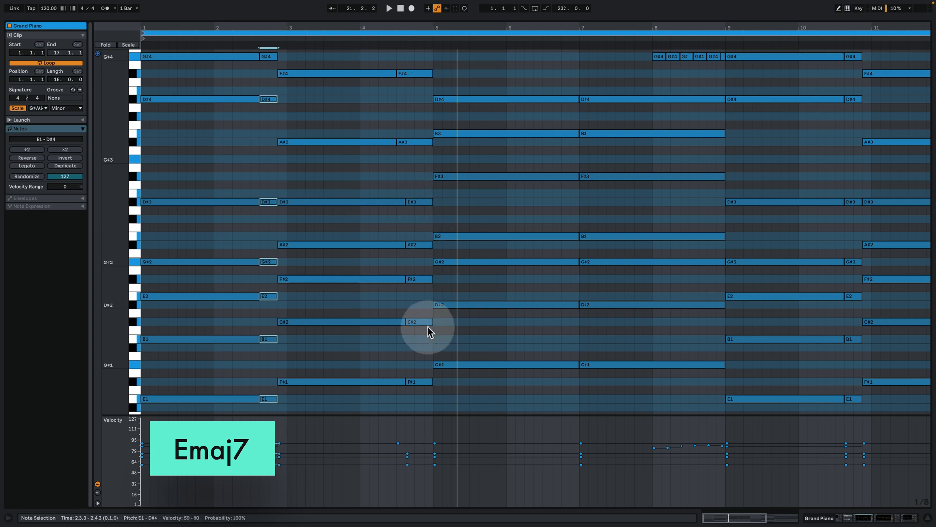
pyautogui.click(374, 37)
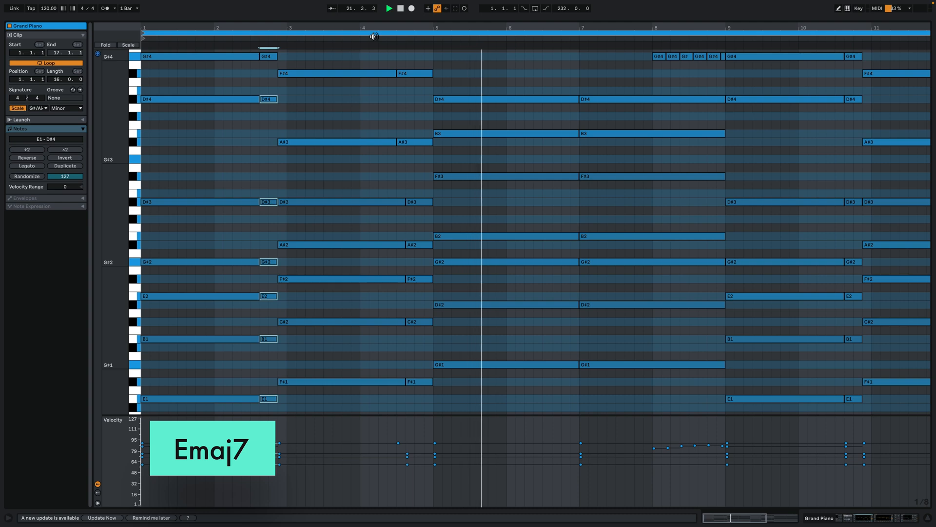
pyautogui.press('space')
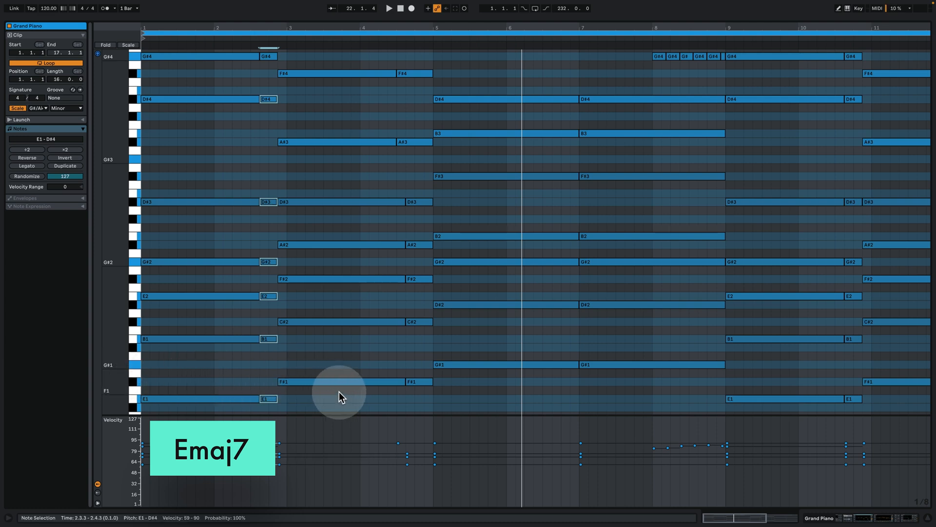
pyautogui.moveTo(340, 397); pyautogui.dragTo(325, 54)
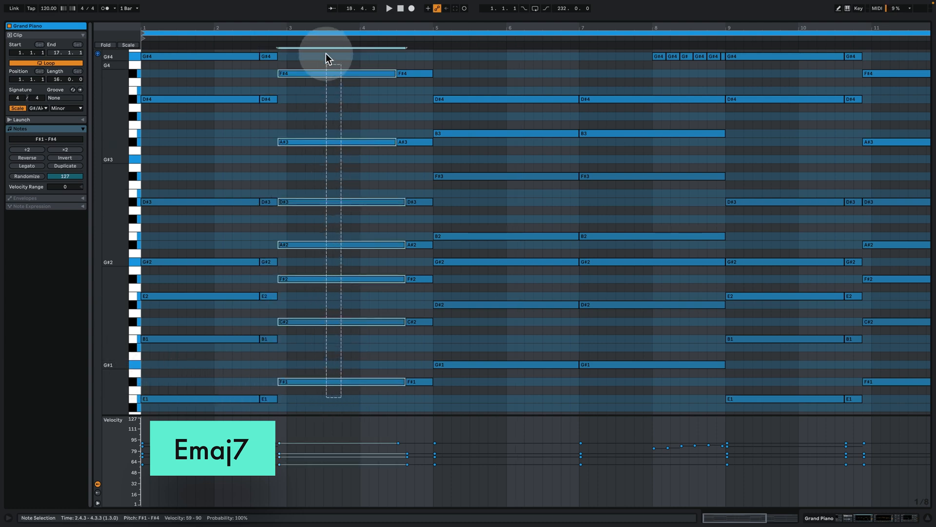
pyautogui.moveTo(332, 346)
pyautogui.mouseDown()
pyautogui.moveTo(330, 378)
pyautogui.moveTo(331, 363)
pyautogui.mouseUp()
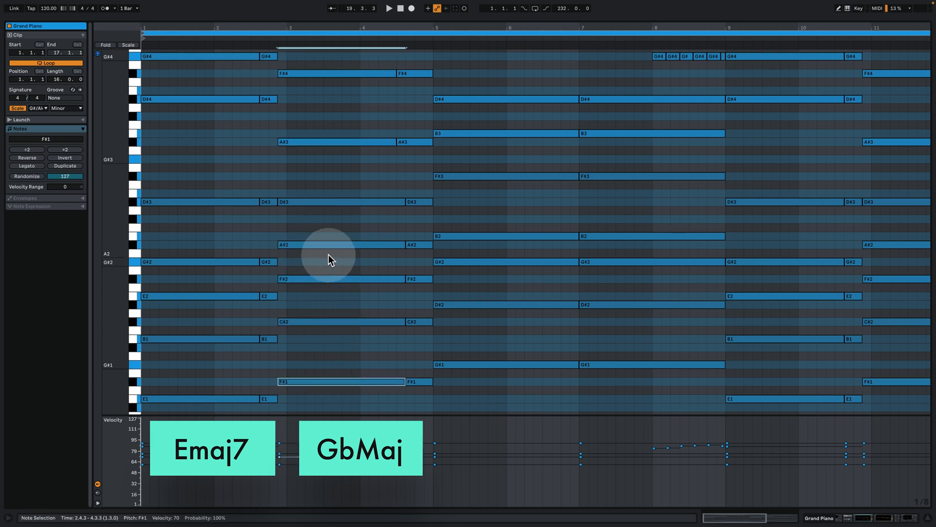
pyautogui.click(320, 280)
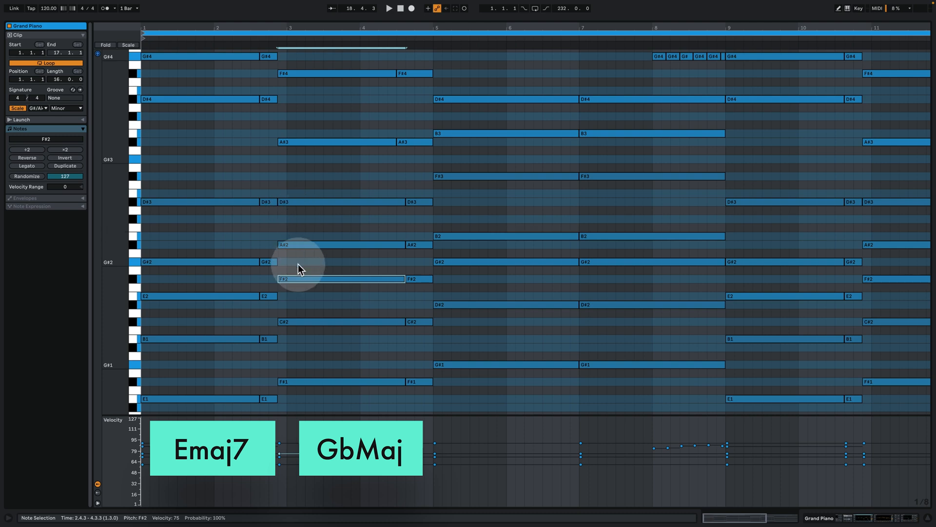
# - Try raising the second chord's C#2 note an octave to C#3, compare it with F#2 and A#2, and return it to C#2
pyautogui.click(315, 300)
pyautogui.moveTo(316, 300); pyautogui.dragTo(323, 330)
pyautogui.hotkey('shift', 'Up')
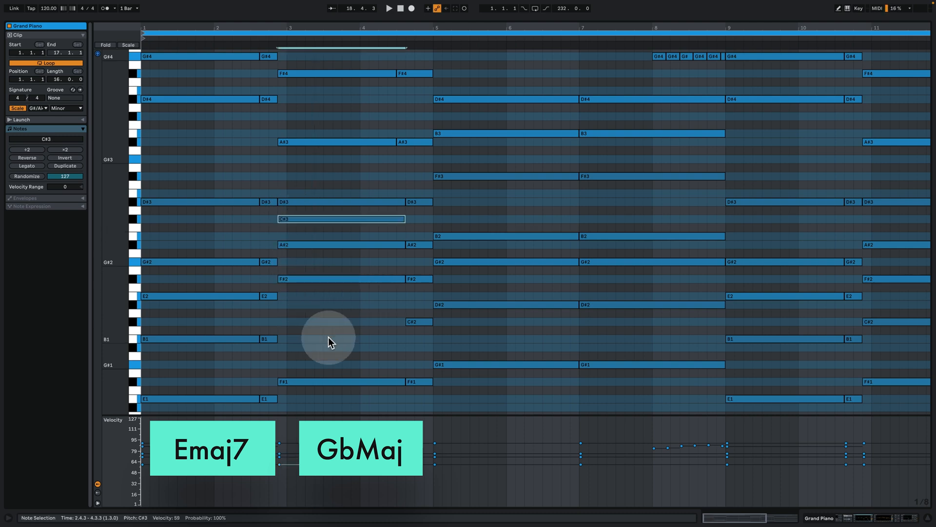
pyautogui.moveTo(343, 300); pyautogui.dragTo(323, 214)
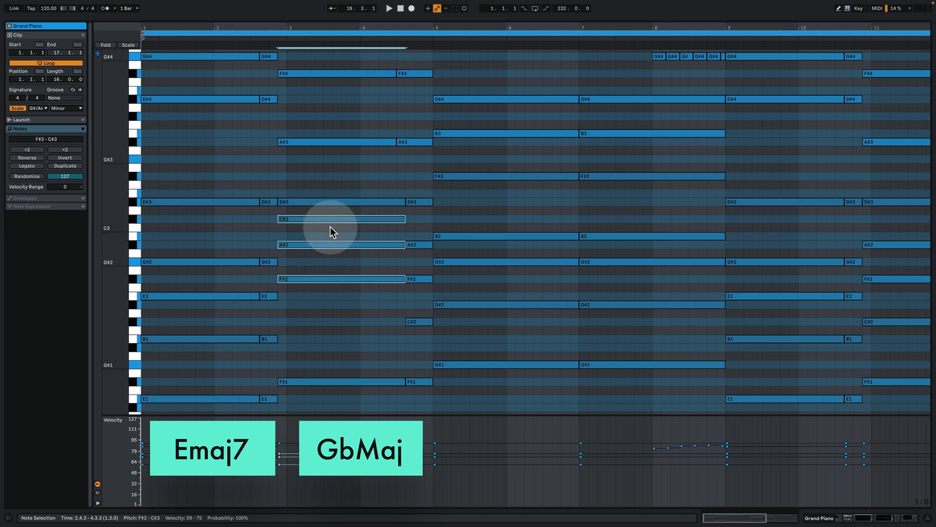
pyautogui.click(369, 237)
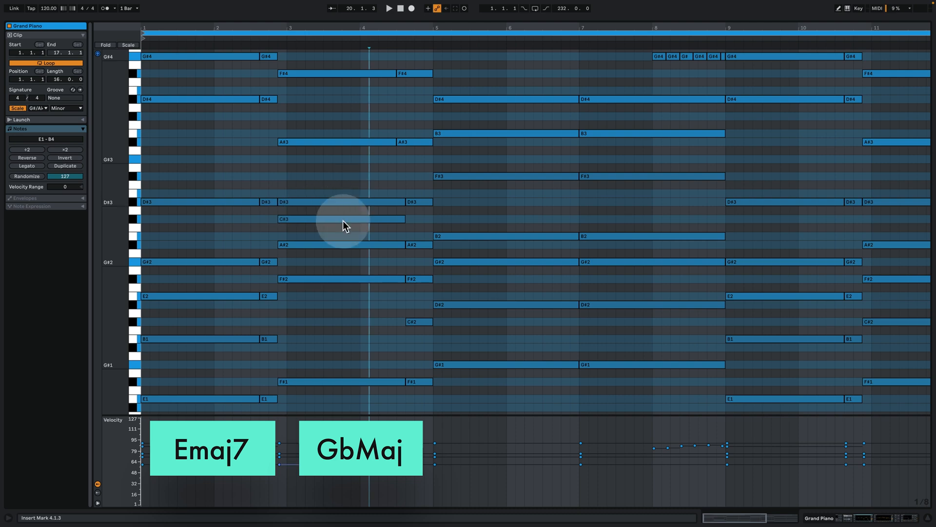
pyautogui.moveTo(344, 318); pyautogui.dragTo(320, 54)
pyautogui.moveTo(327, 321); pyautogui.dragTo(308, 11)
pyautogui.moveTo(317, 230); pyautogui.dragTo(309, 222)
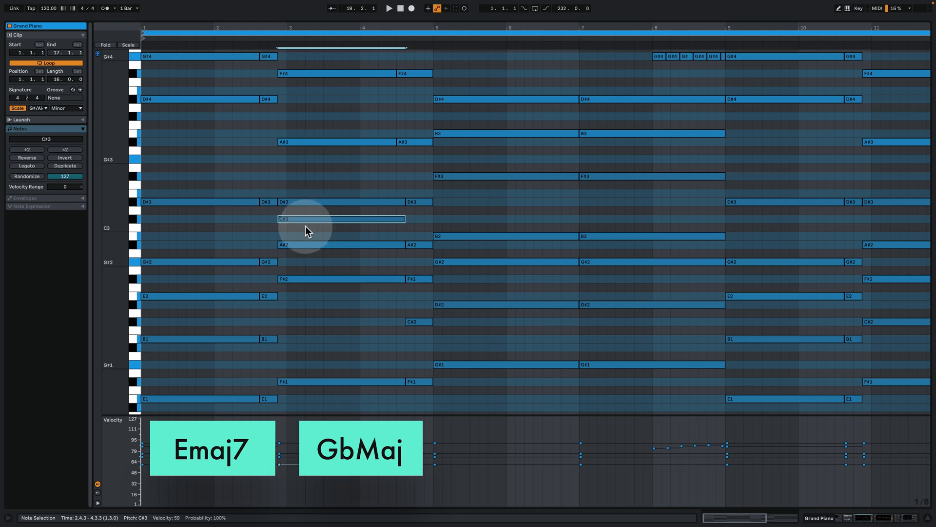
pyautogui.hotkey('shift', 'Down')
# - Replay from bar 2 with the second chord, F#1 to F#4, highlighted, and highlight the third chord at bar 5, G#1 to D#4
pyautogui.moveTo(346, 390); pyautogui.dragTo(340, 84)
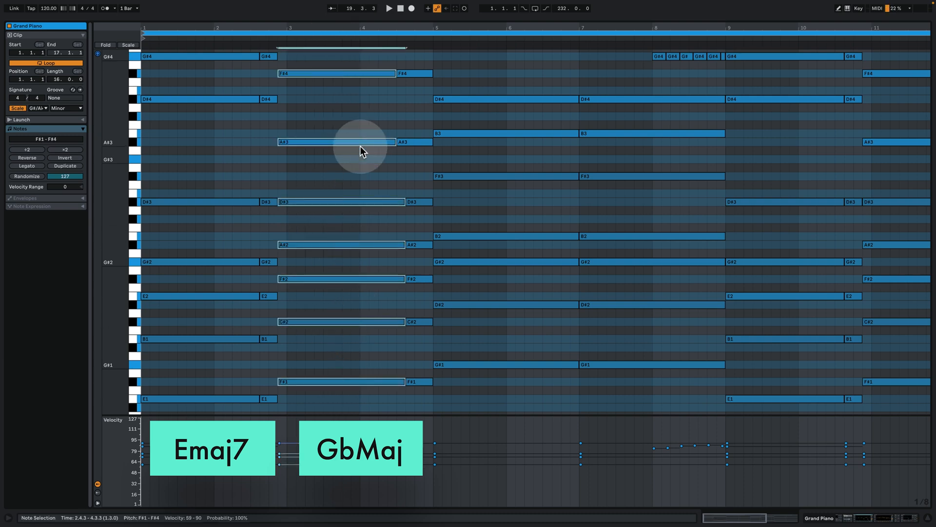
pyautogui.click(227, 39)
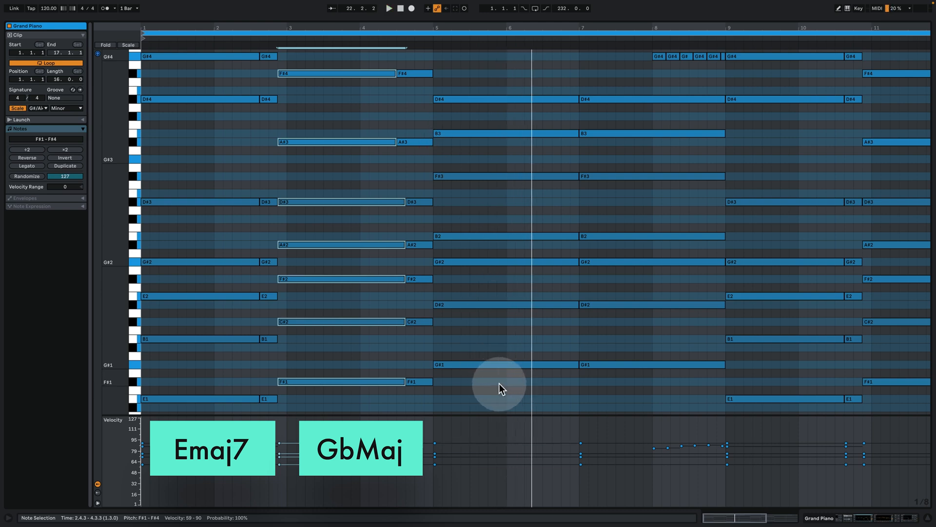
pyautogui.moveTo(471, 387); pyautogui.dragTo(480, 72)
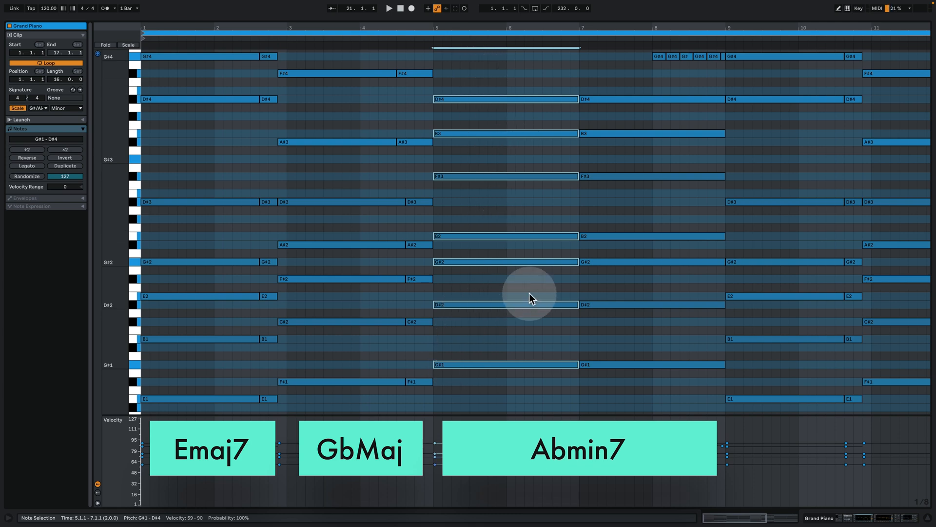
# - Try lowering both B2 notes of the Abmin7 chord to B1, highlight the G#1, B1 and D#2 triad, and return them to B2
pyautogui.click(475, 226)
pyautogui.moveTo(475, 225); pyautogui.dragTo(632, 239)
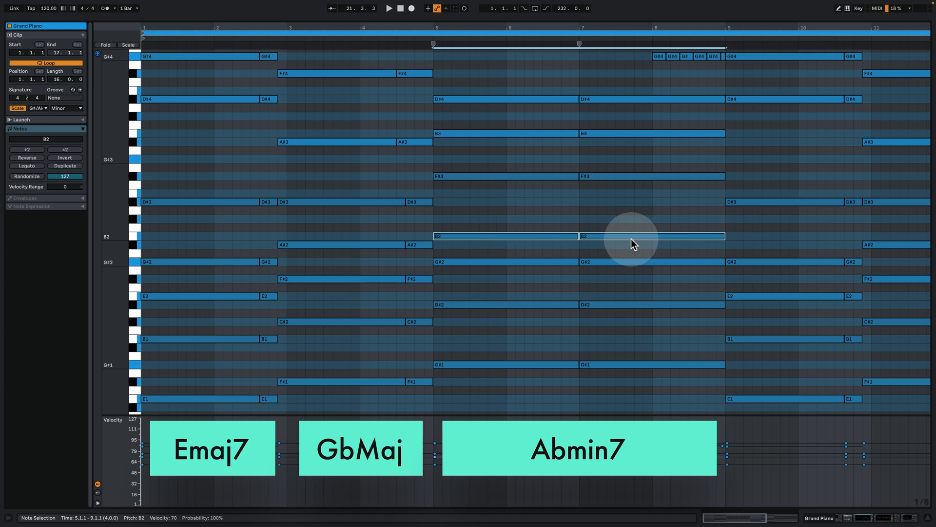
pyautogui.hotkey('shift', 'Down')
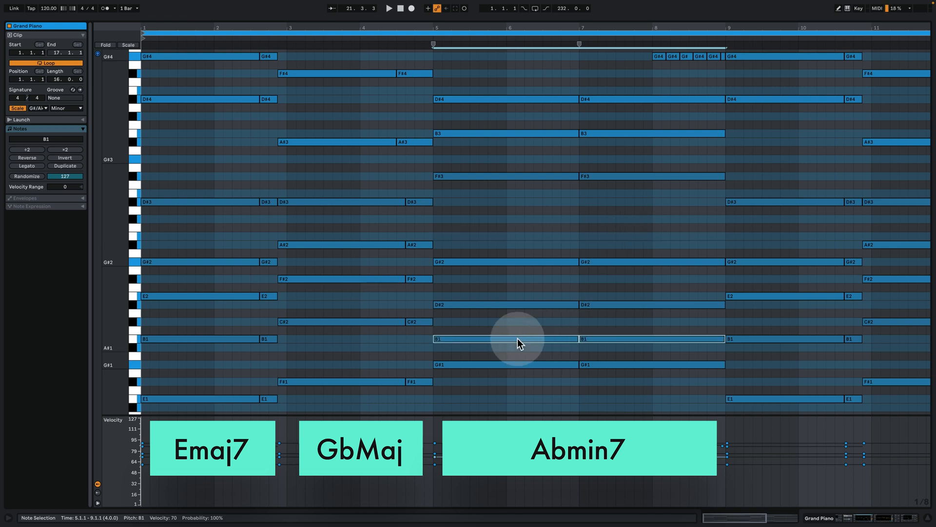
pyautogui.moveTo(479, 385); pyautogui.dragTo(478, 291)
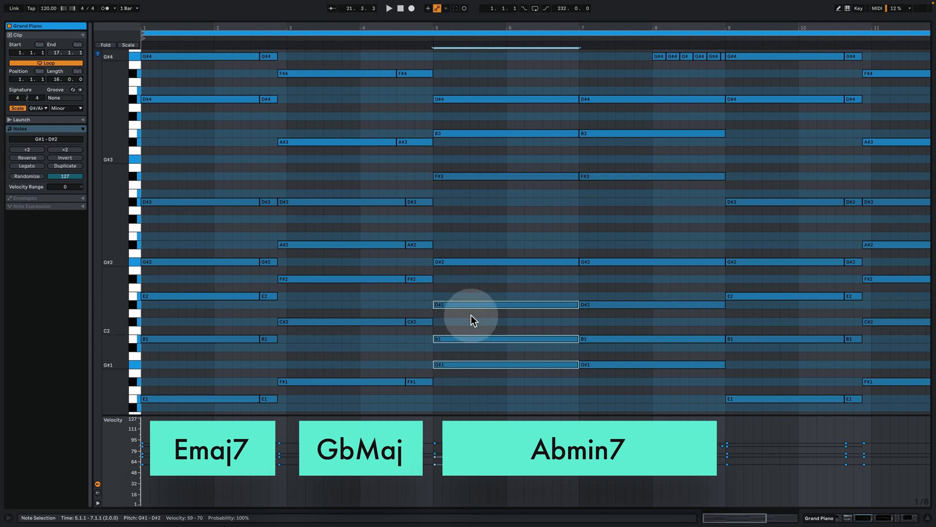
pyautogui.moveTo(403, 347); pyautogui.dragTo(617, 340)
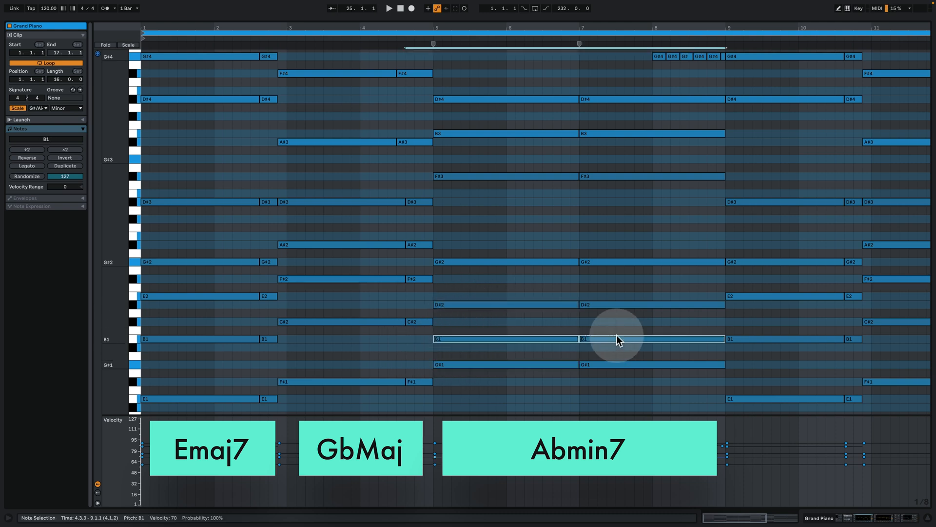
pyautogui.hotkey('shift', 'Up')
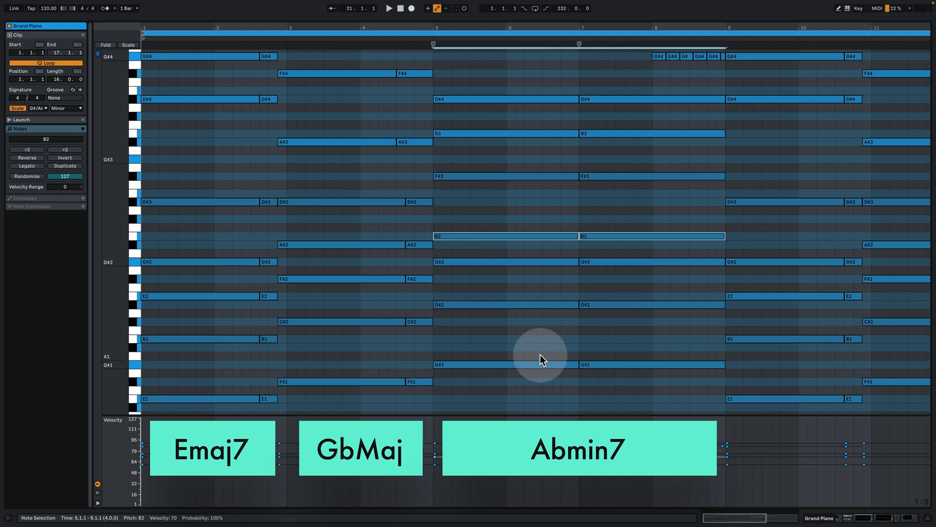
# - Try lowering the Abmin7 chord's F#3 and B2 notes an octave to F#2 and B1, highlight the close voicing, and undo both moves
pyautogui.moveTo(496, 392); pyautogui.dragTo(506, 95)
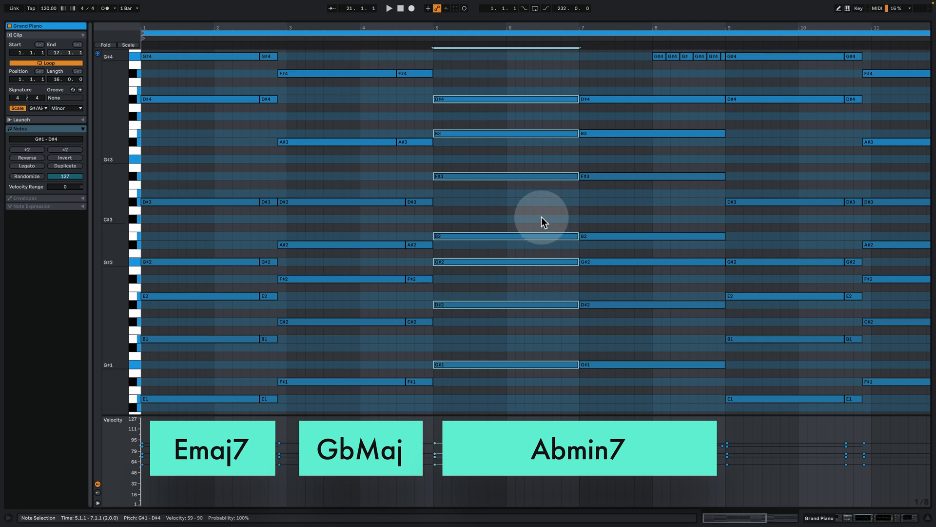
pyautogui.click(464, 155)
pyautogui.moveTo(472, 167); pyautogui.dragTo(598, 192)
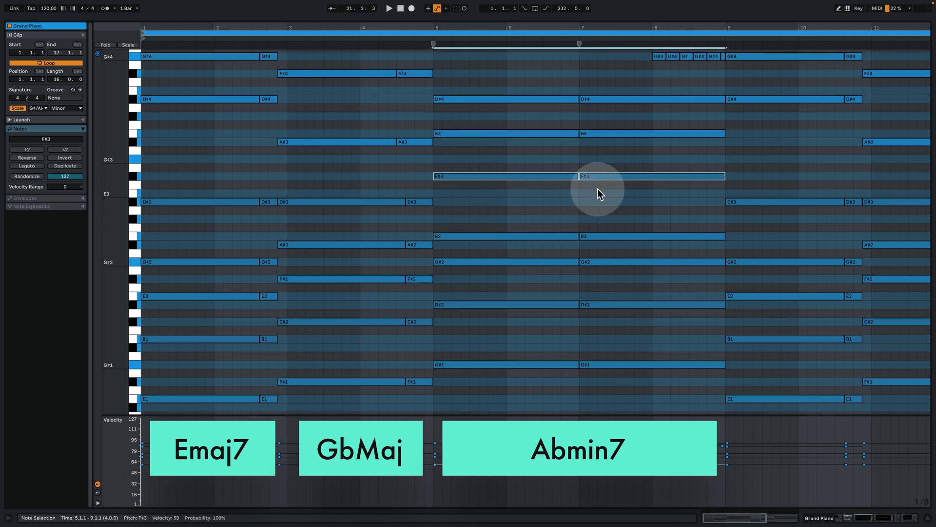
pyautogui.hotkey('shift', 'Down')
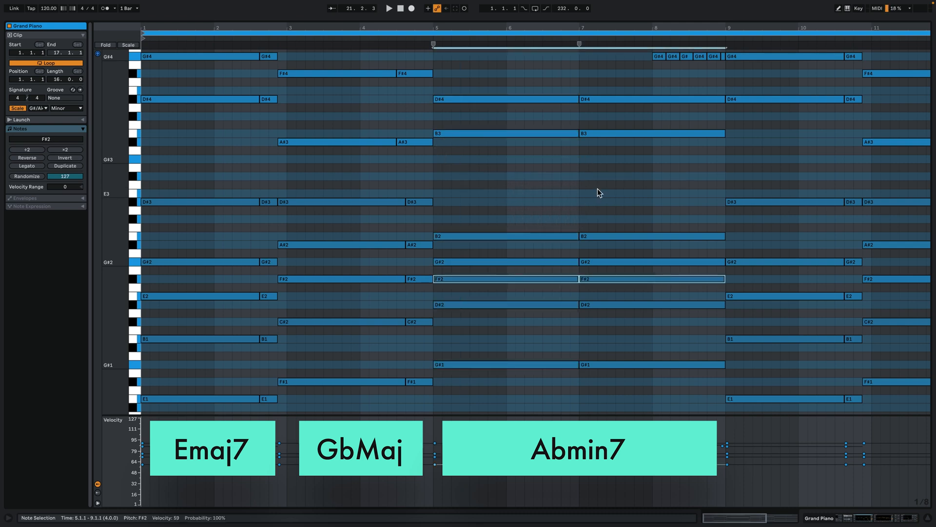
pyautogui.moveTo(467, 218); pyautogui.dragTo(607, 246)
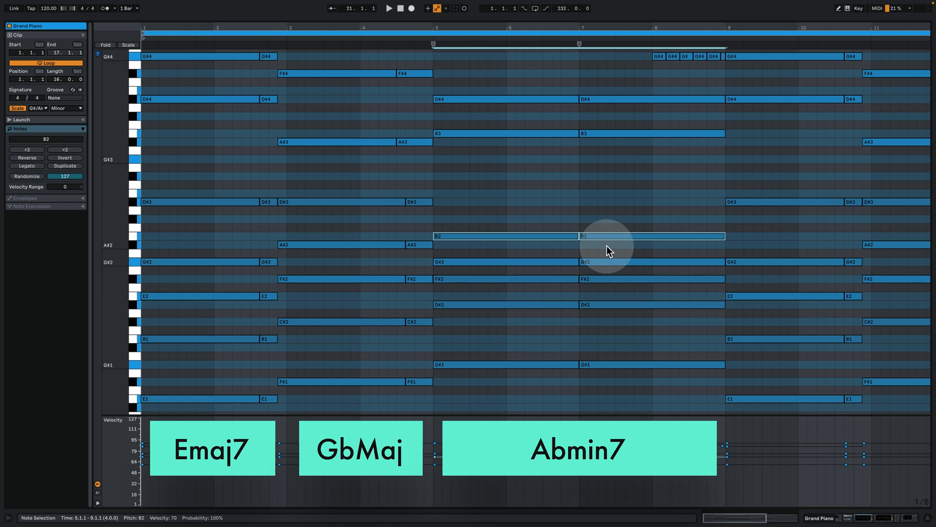
pyautogui.hotkey('shift', 'Down')
pyautogui.moveTo(494, 383); pyautogui.dragTo(490, 278)
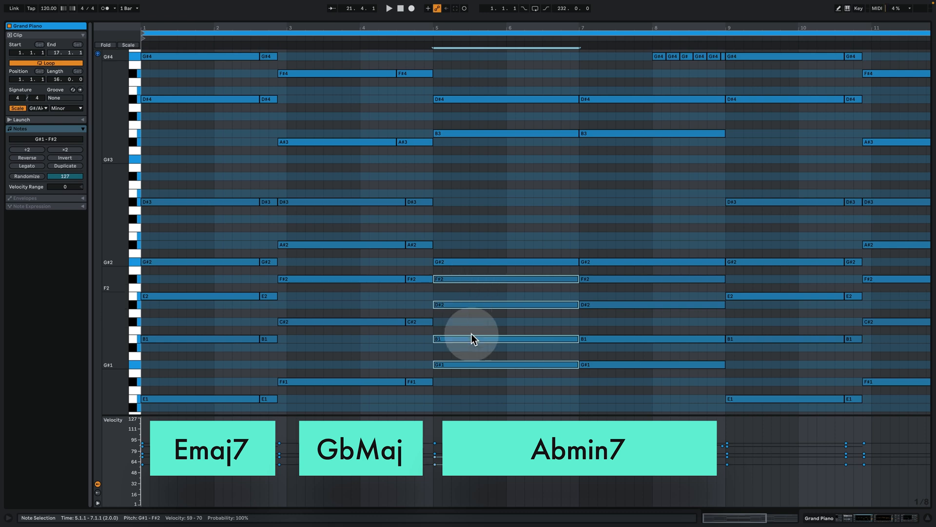
pyautogui.click(470, 379)
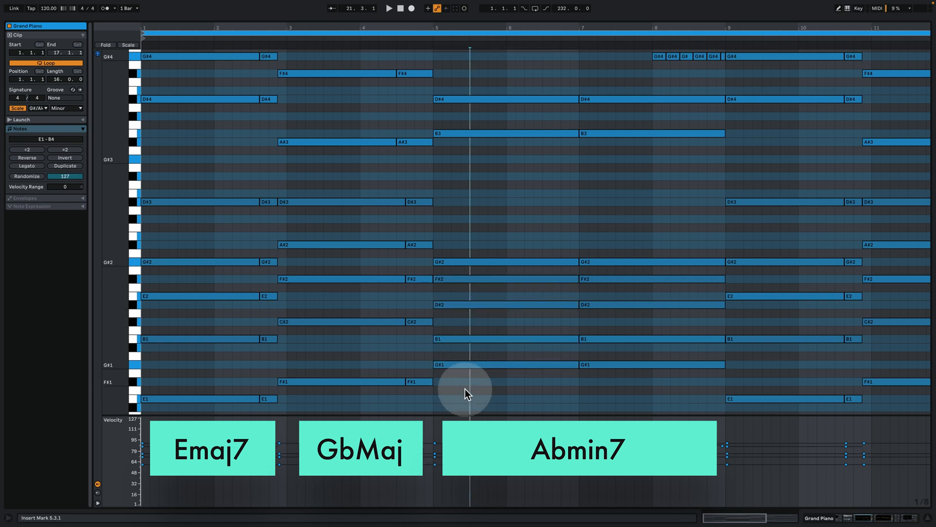
pyautogui.click(507, 375)
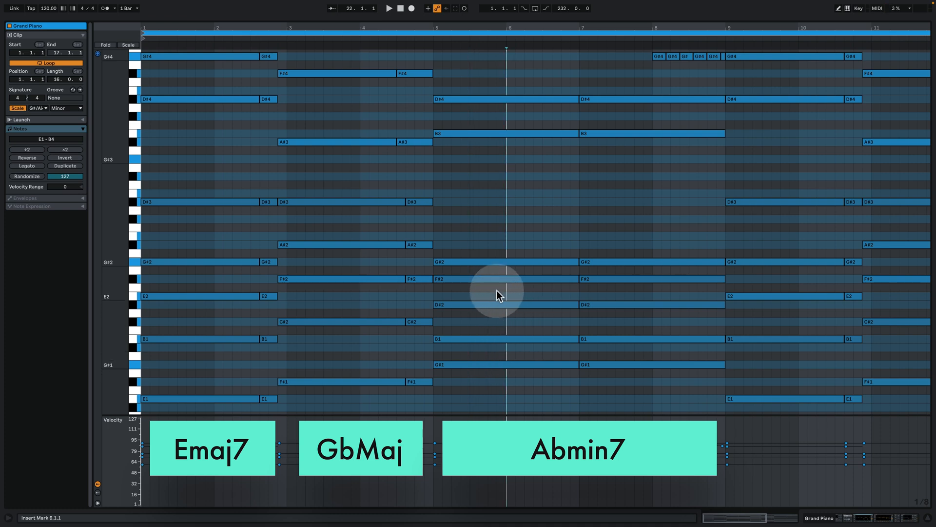
pyautogui.moveTo(503, 399); pyautogui.dragTo(478, 177)
pyautogui.hotkey('ctrl', 'z')
pyautogui.hotkey('ctrl', 'z')
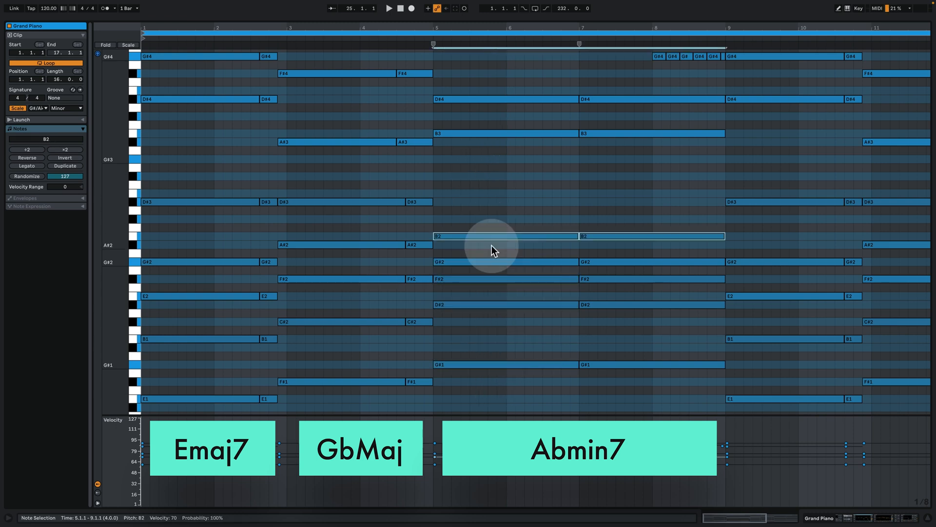
# - Highlight the bar 5 Abmin7 chord, G#1 to D#4, and play the progression from the start through the repeated G#4 notes in bar 8
pyautogui.moveTo(510, 373); pyautogui.dragTo(469, 77)
pyautogui.press('space')
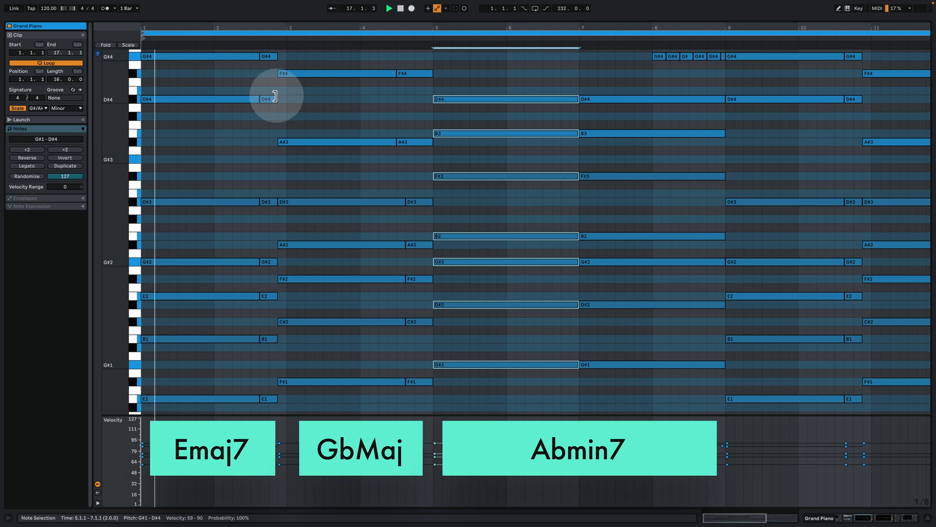
pyautogui.click(254, 40)
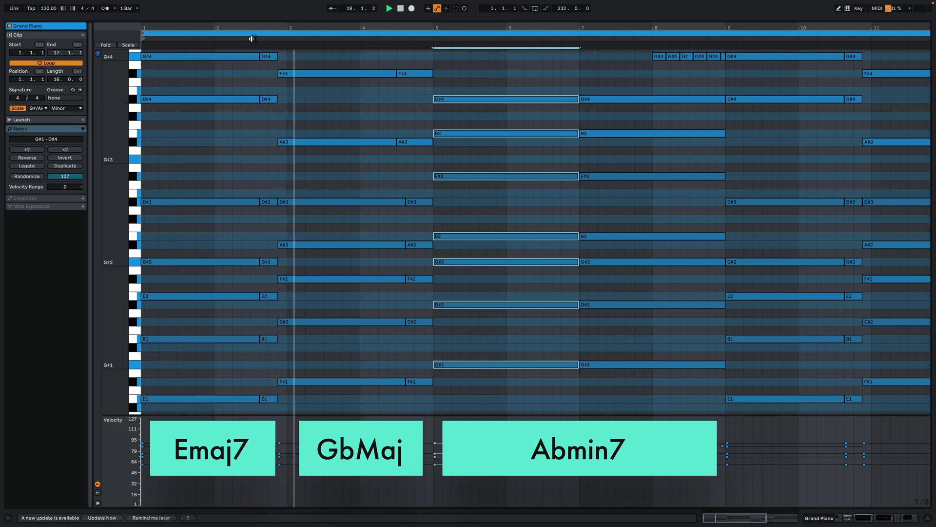
pyautogui.click(387, 36)
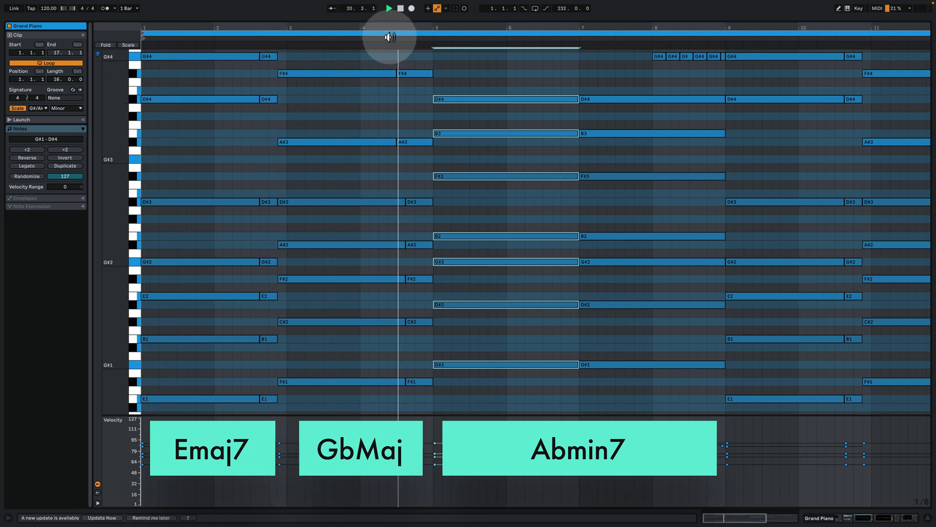
pyautogui.click(576, 40)
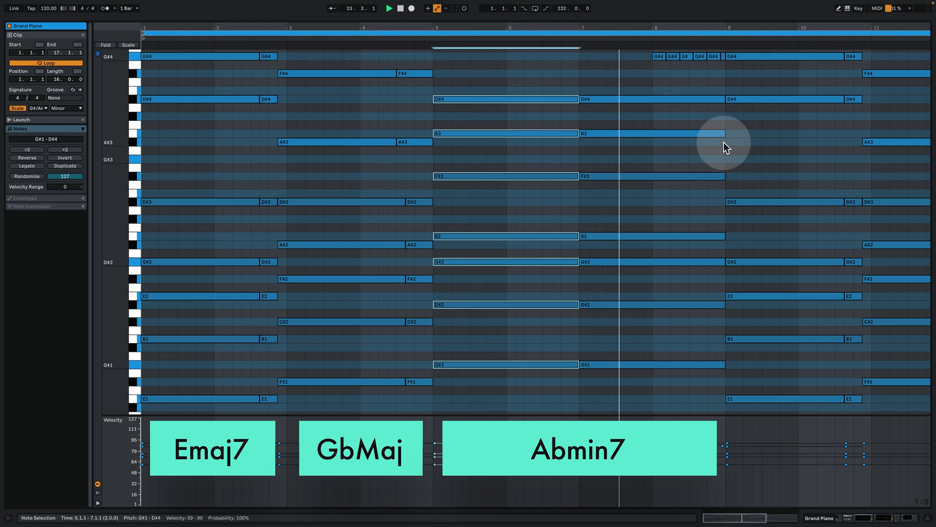
pyautogui.scroll(1, 724, 142)
pyautogui.moveTo(681, 69)
pyautogui.mouseDown()
pyautogui.moveTo(723, 76)
pyautogui.moveTo(657, 72)
pyautogui.mouseUp()
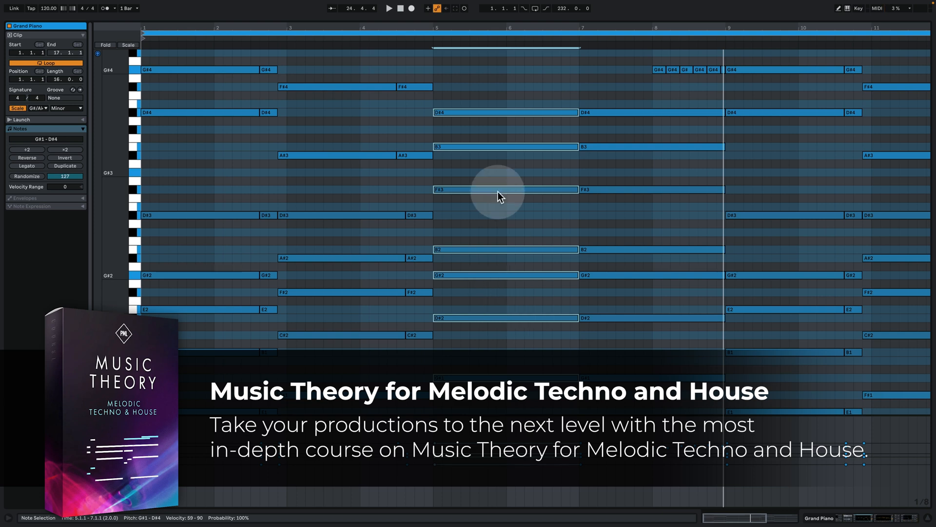
pyautogui.moveTo(522, 27); pyautogui.dragTo(501, 28)
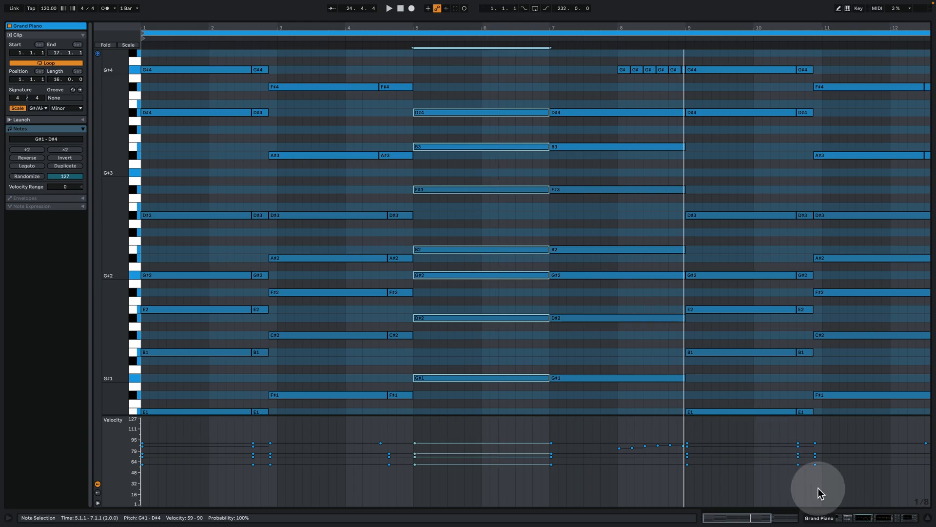
# - Return to the arrangement and solo the Rhodes track, playing its first clip from the start
pyautogui.click(834, 517)
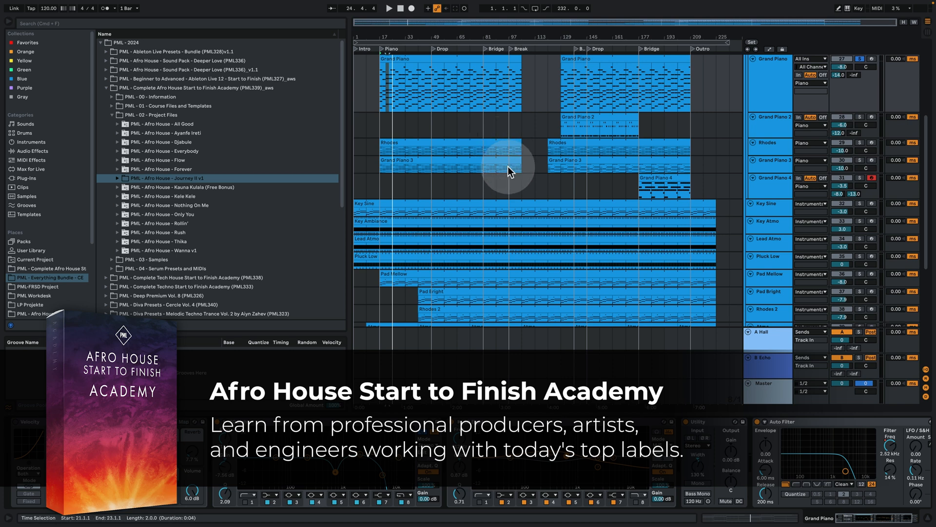
pyautogui.scroll(2, 508, 168)
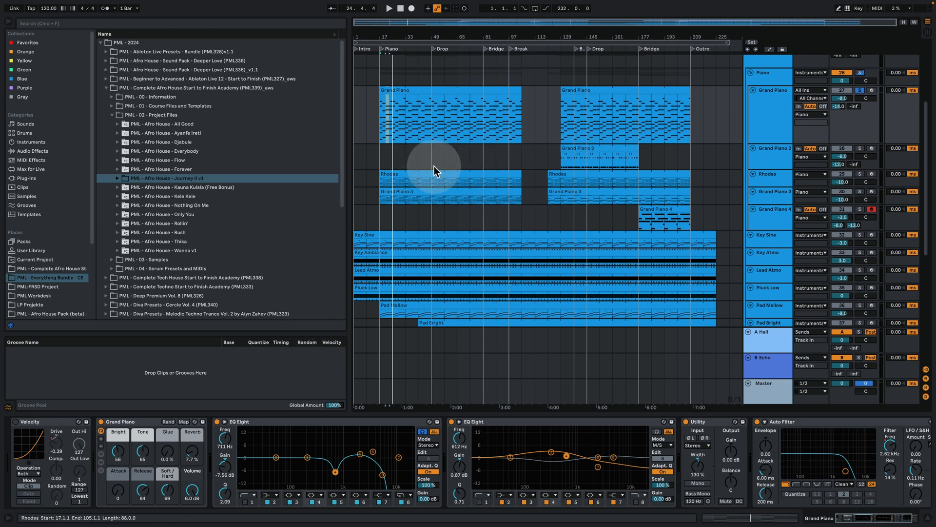
pyautogui.click(412, 174)
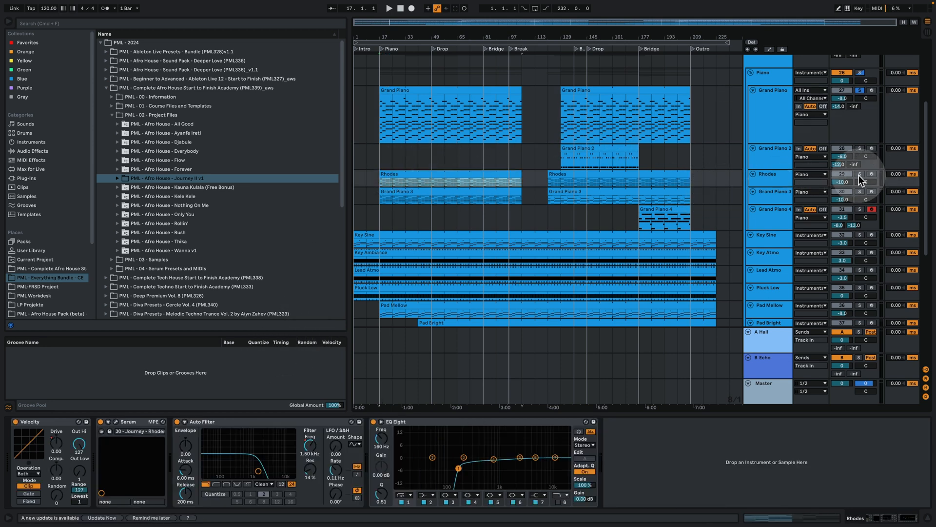
pyautogui.click(861, 174)
pyautogui.press('space')
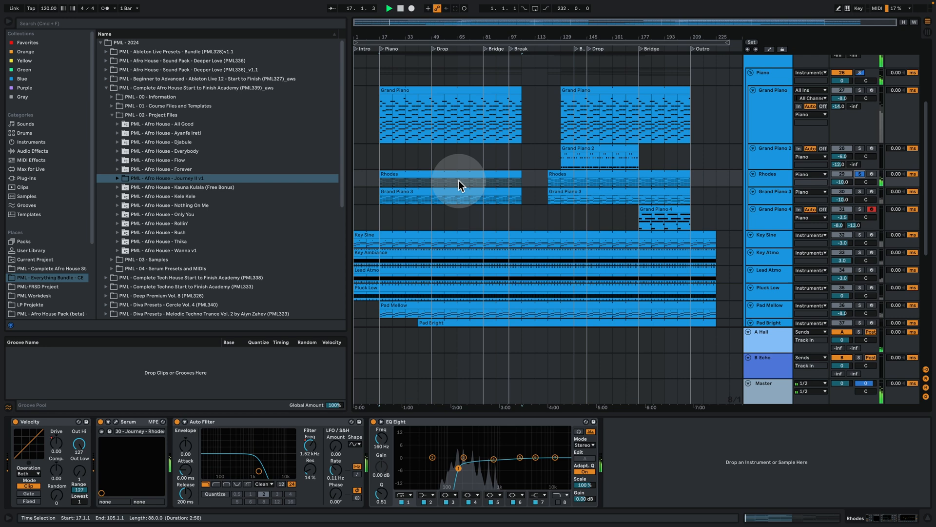
# - Inspect the MIDI notes of the first Rhodes clip, stop playback and return to the arrangement
pyautogui.click(409, 175)
pyautogui.doubleClick(409, 174)
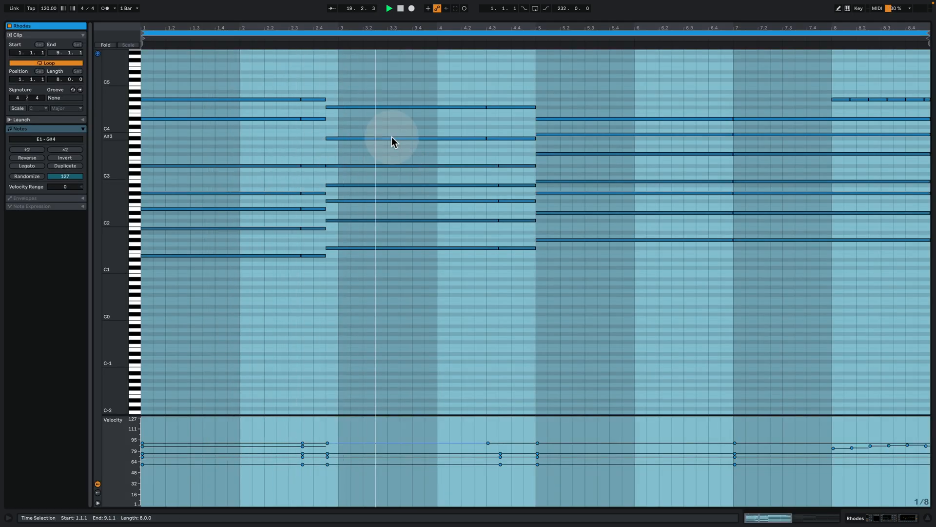
pyautogui.press('space')
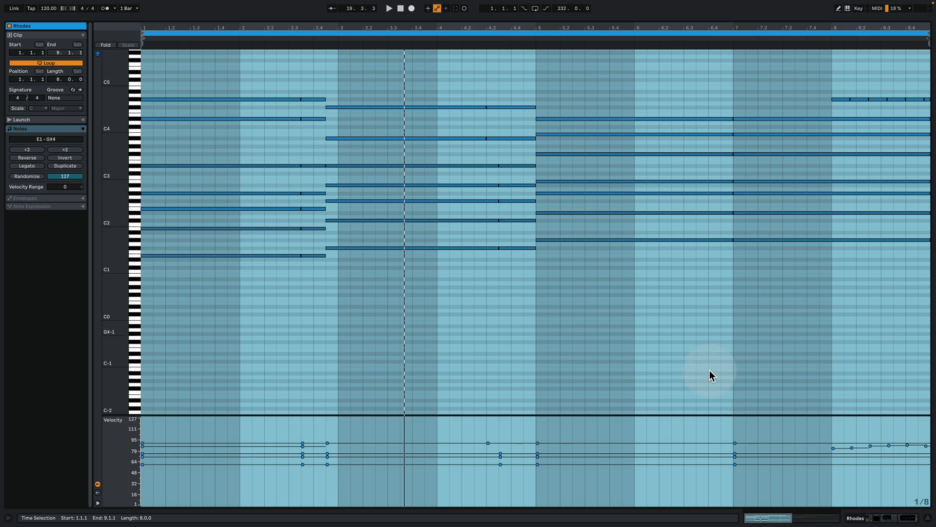
pyautogui.click(872, 520)
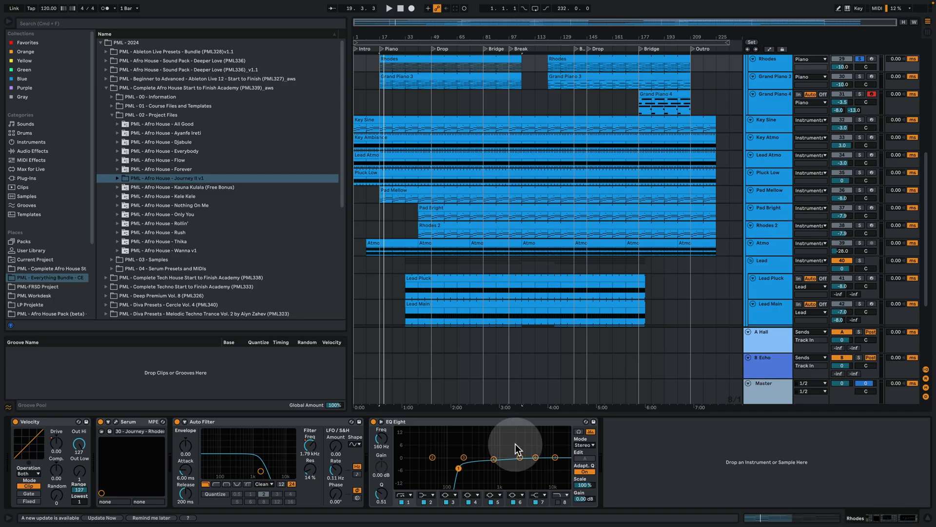
# - Show the Rhodes track's Serum synth and audition its sound from the clip start and from the Drop at bar 49
pyautogui.click(116, 422)
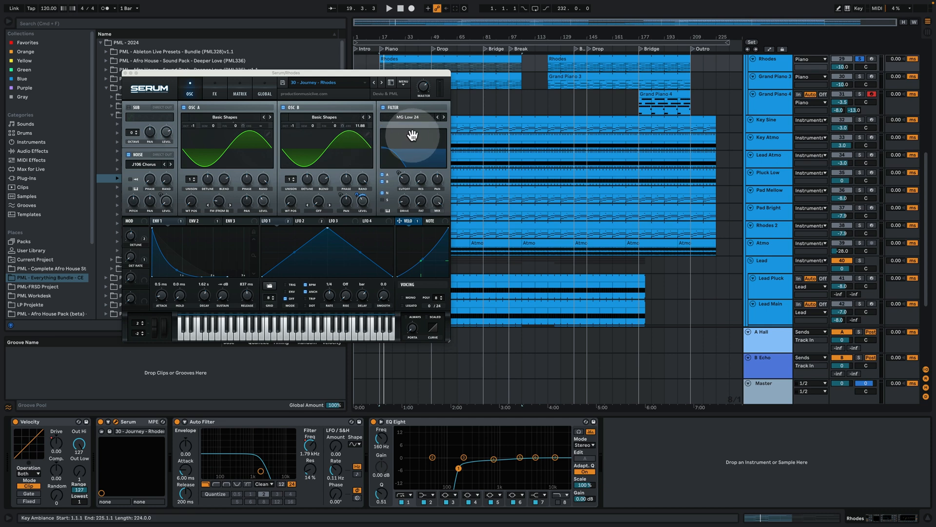
pyautogui.press('space')
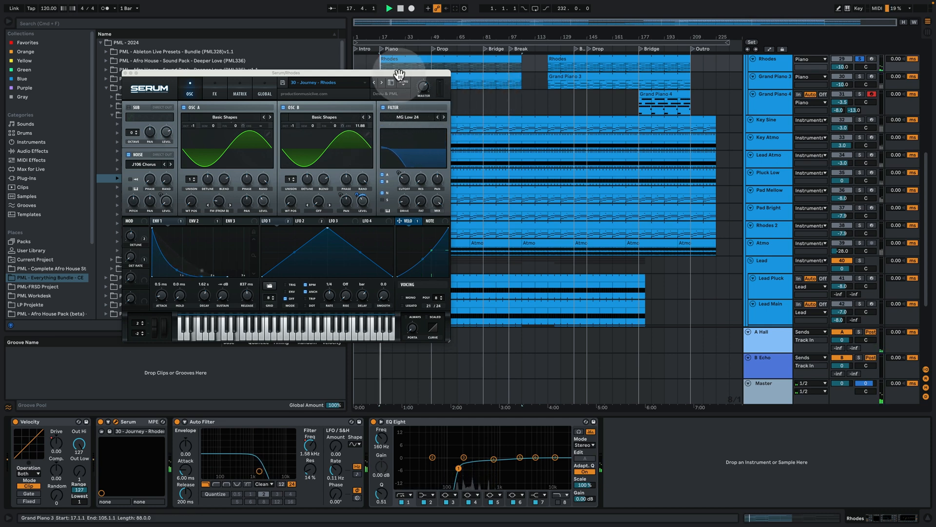
pyautogui.moveTo(399, 74); pyautogui.dragTo(319, 65)
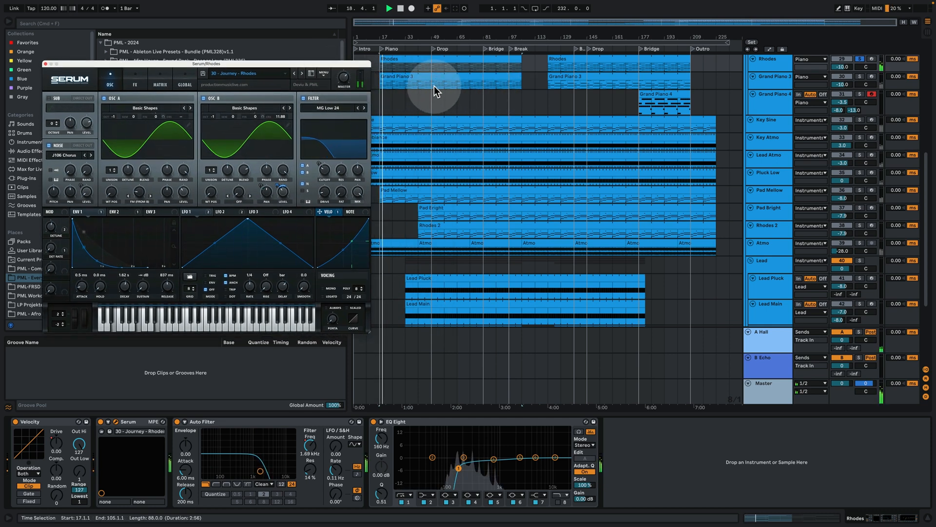
pyautogui.click(432, 66)
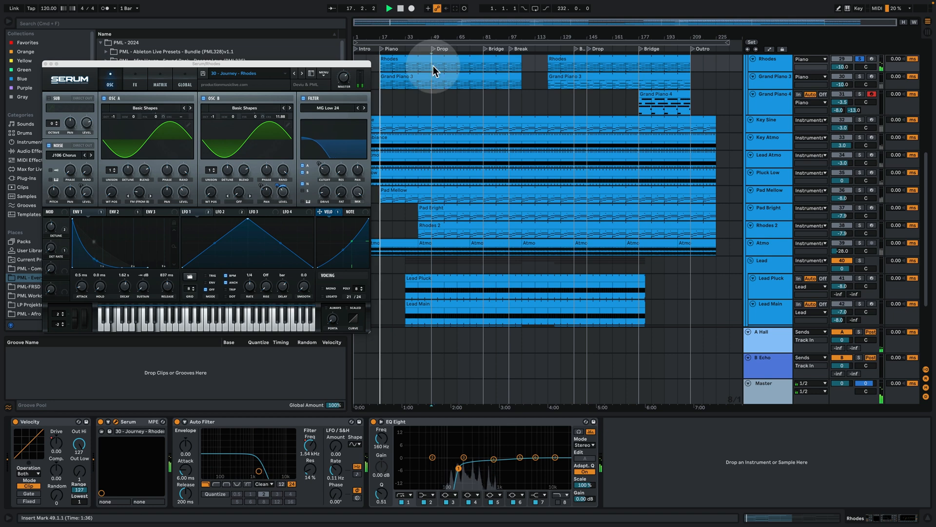
pyautogui.press('space')
pyautogui.press('space')
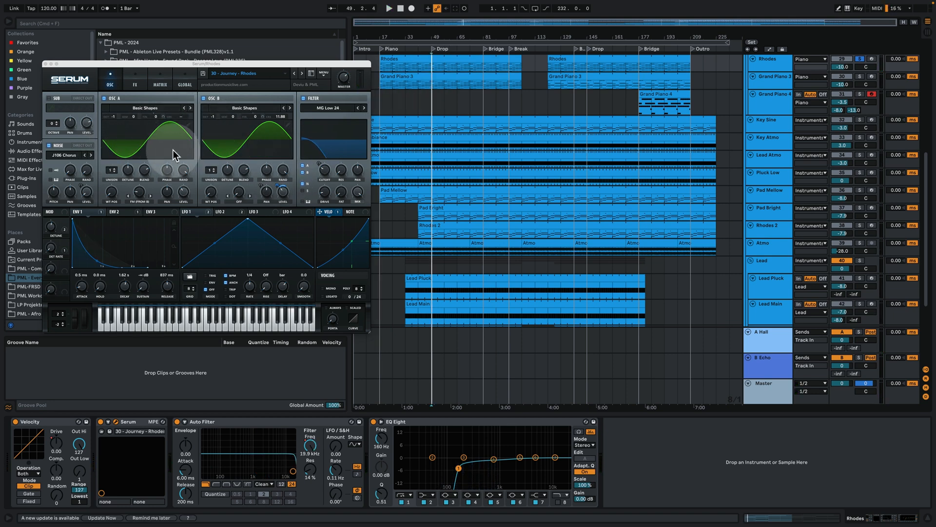
# - Audition the Grand Piano soloed together with the Rhodes from the Drop, and take the Grand Piano out of solo
pyautogui.scroll(3, 789, 138)
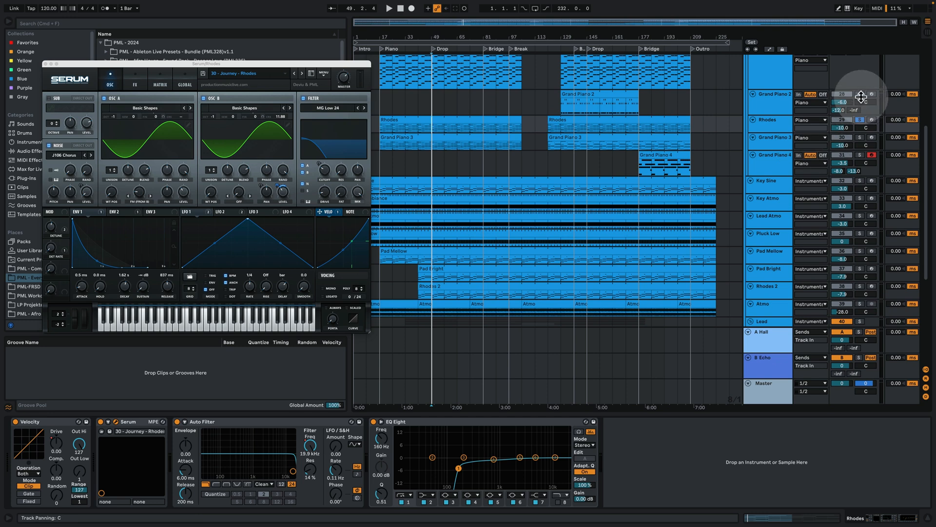
pyautogui.scroll(2, 860, 90)
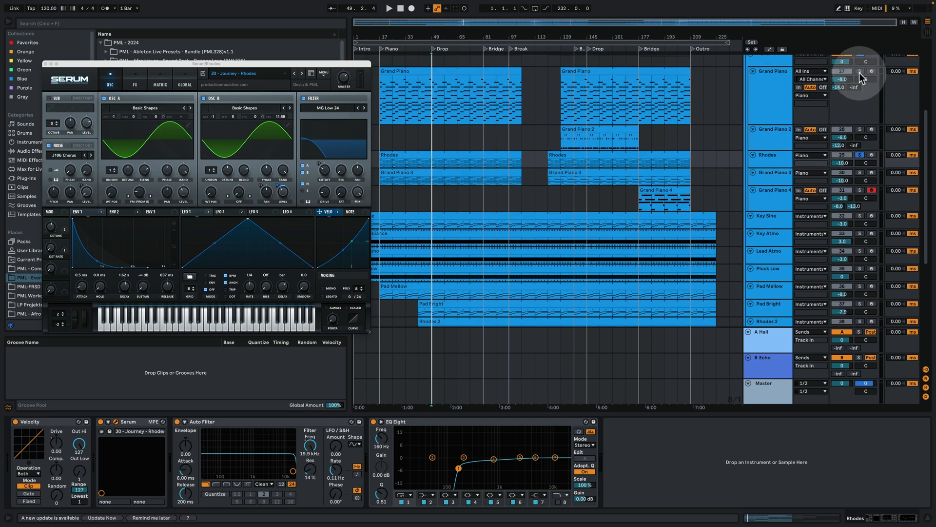
pyautogui.click(860, 71)
pyautogui.press('space')
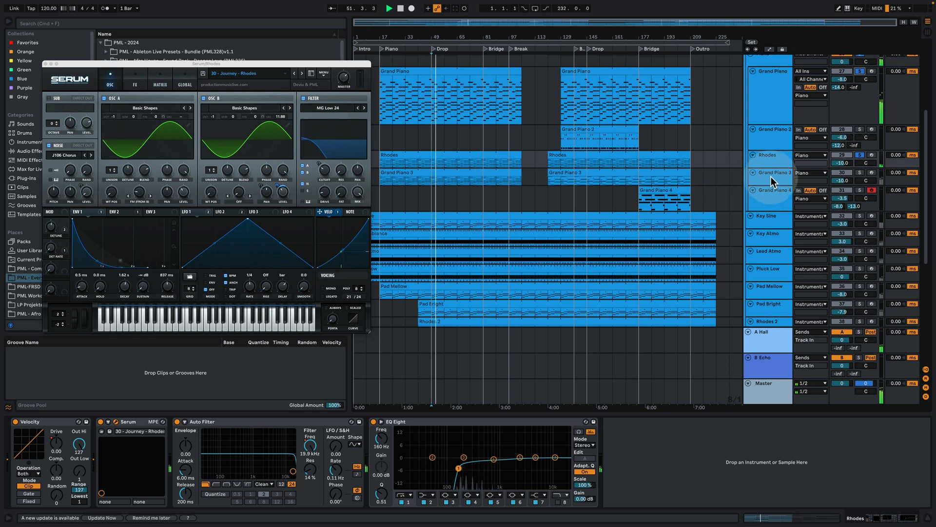
pyautogui.click(860, 71)
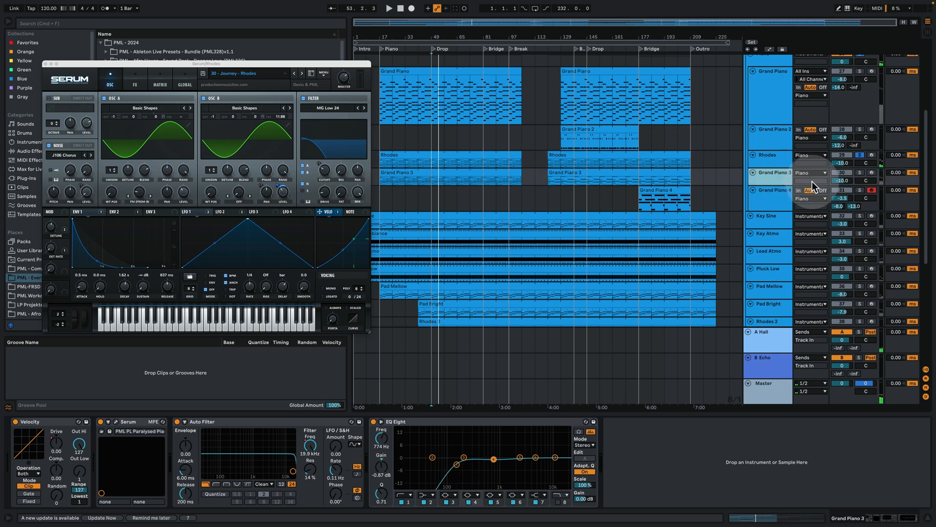
# - Solo Grand Piano 3, play it from bar 49 and show its Serum synth clear of the arrangement
pyautogui.click(860, 173)
pyautogui.click(473, 184)
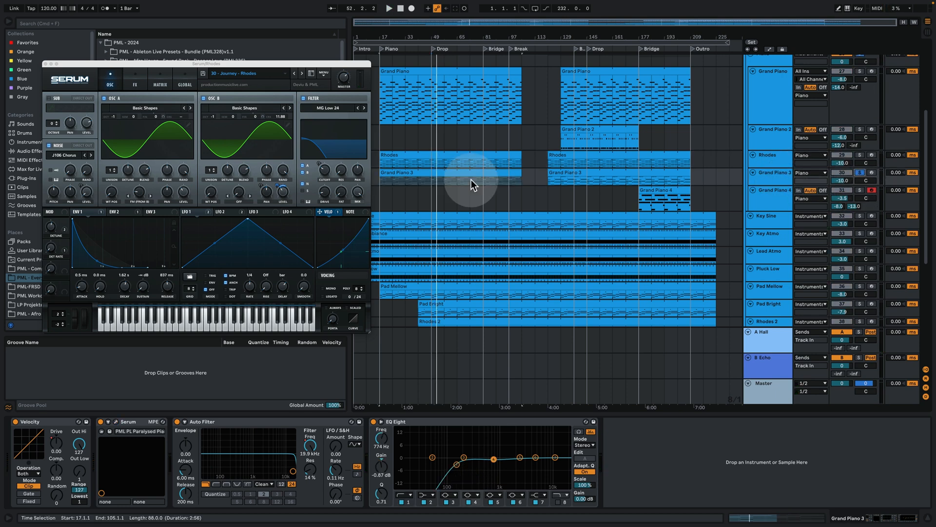
pyautogui.click(432, 190)
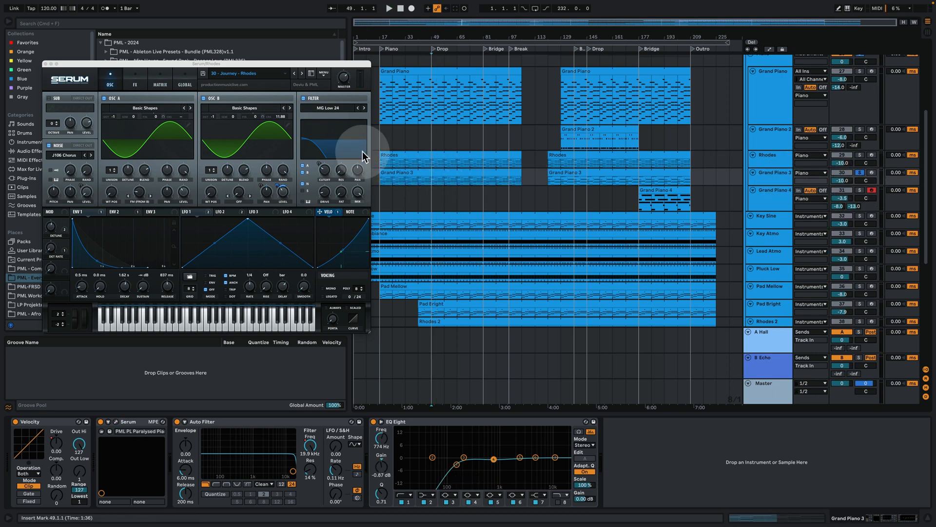
pyautogui.press('space')
pyautogui.click(116, 421)
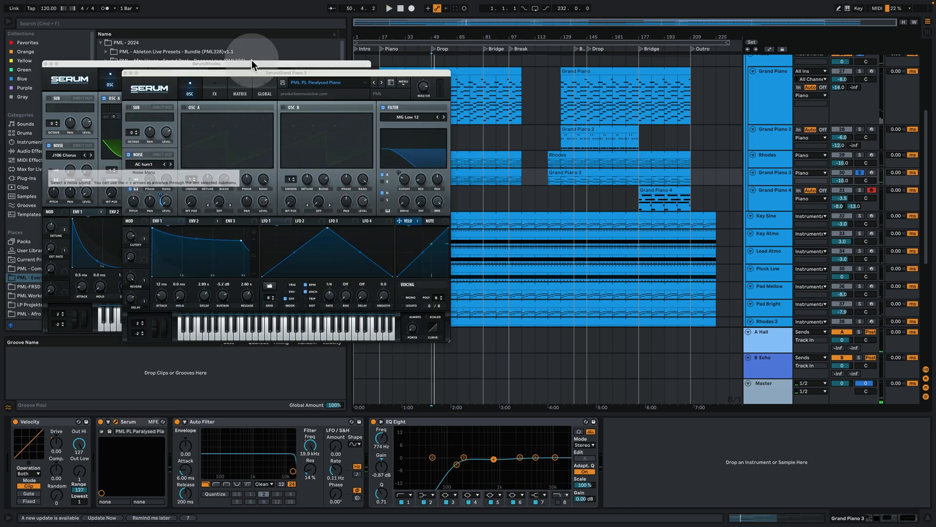
pyautogui.moveTo(292, 73); pyautogui.dragTo(221, 66)
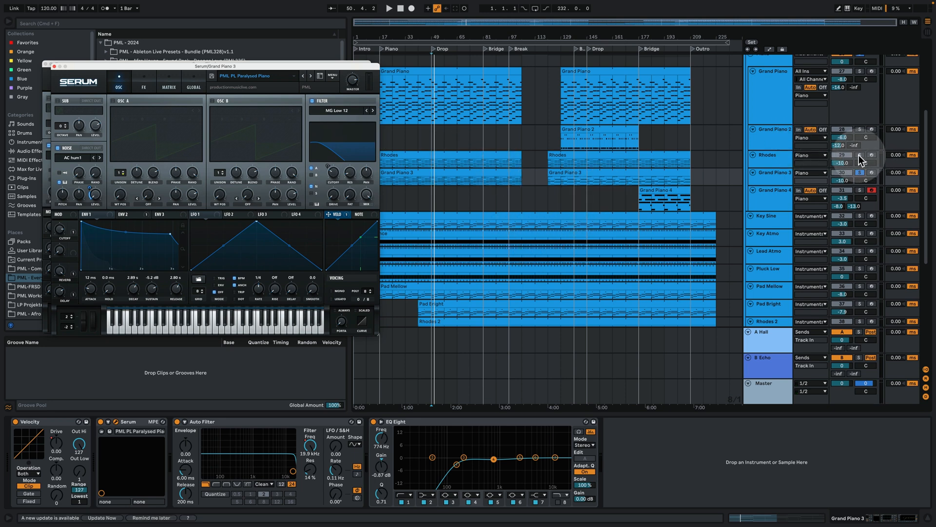
# - Add Rhodes and Grand Piano to the soloed Grand Piano 3 and audition the three layers together from bar 49
pyautogui.click(860, 155)
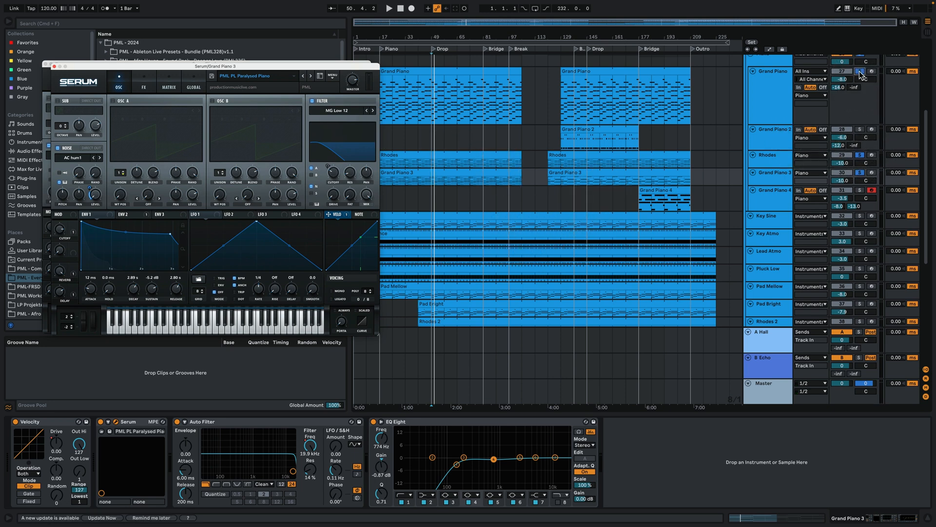
pyautogui.click(859, 71)
pyautogui.press('space')
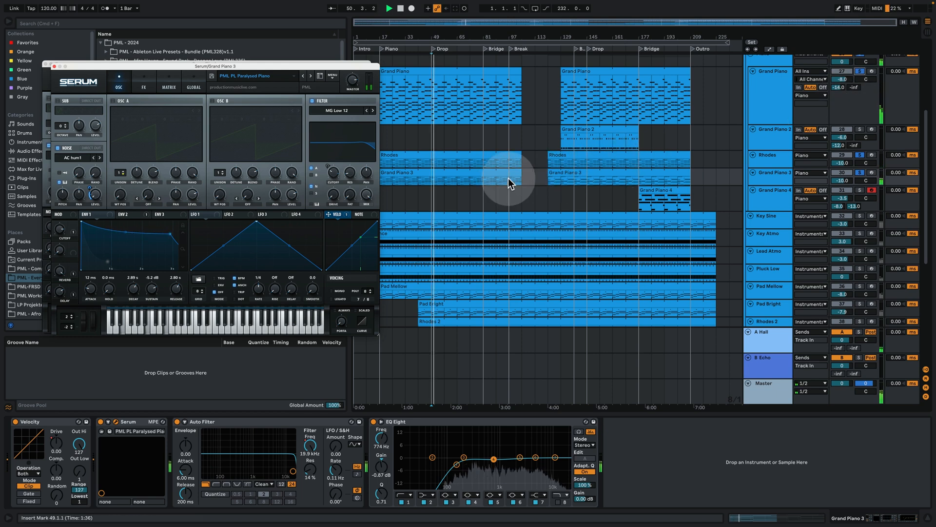
pyautogui.moveTo(307, 67); pyautogui.dragTo(286, 64)
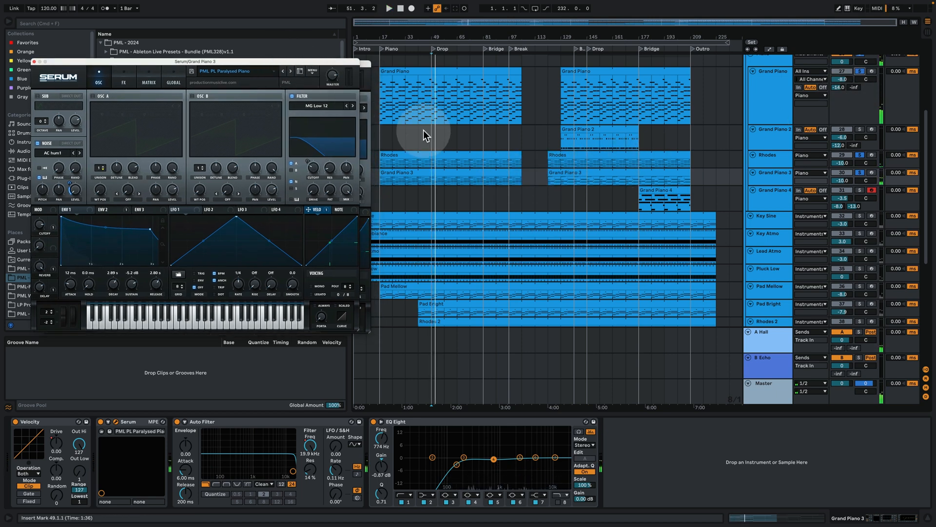
# - Clear all track solos and play the full mix from the Drop and from bar 17
pyautogui.click(859, 173)
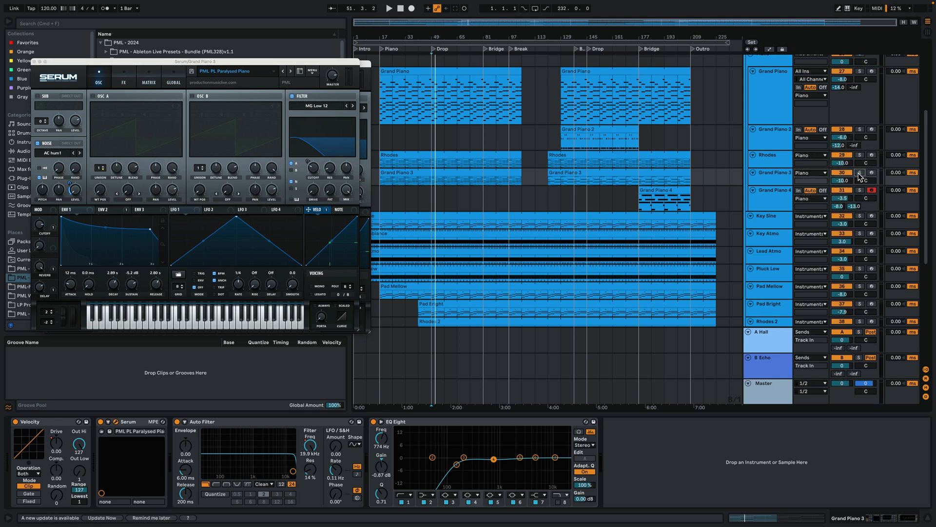
pyautogui.press('space')
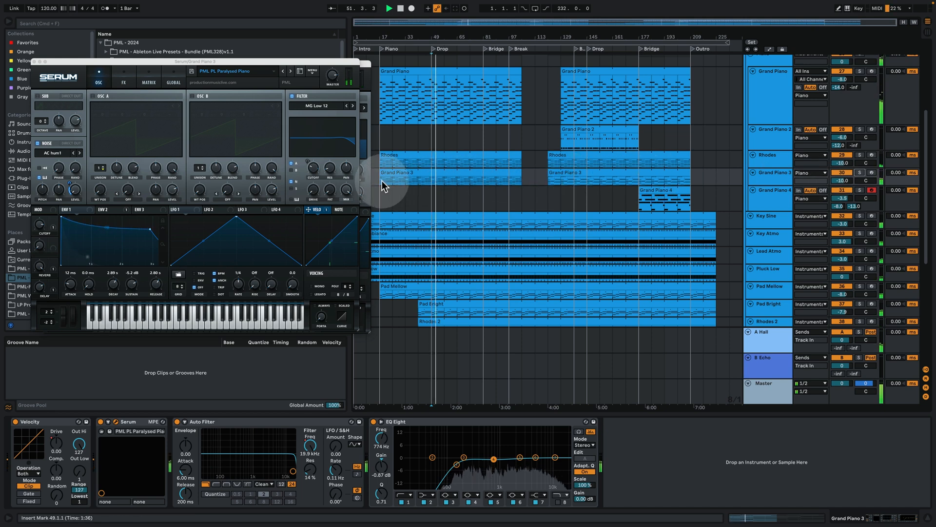
pyautogui.press('space')
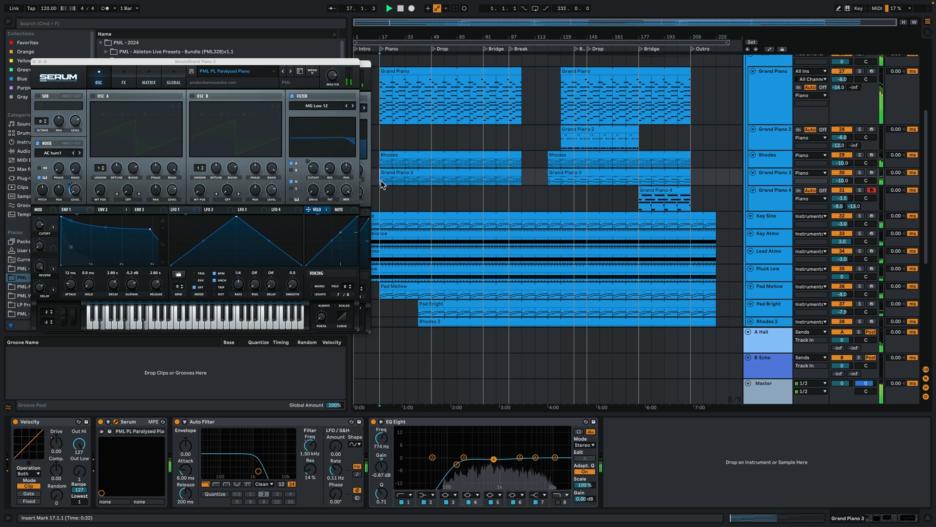
# - Stop playback, show the automation and enlarge the Grand Piano 3 lane with its Auto Filter Frequency curve
pyautogui.click(773, 181)
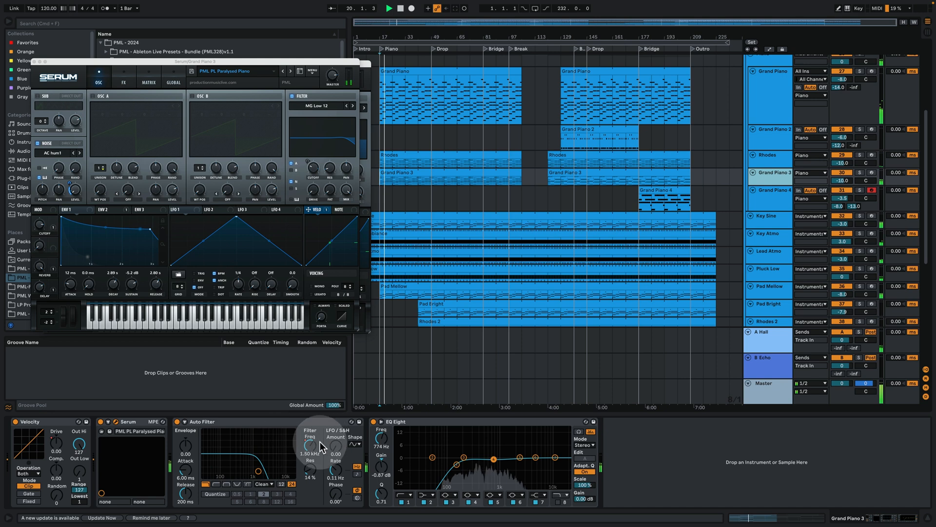
pyautogui.press('space')
pyautogui.click(769, 50)
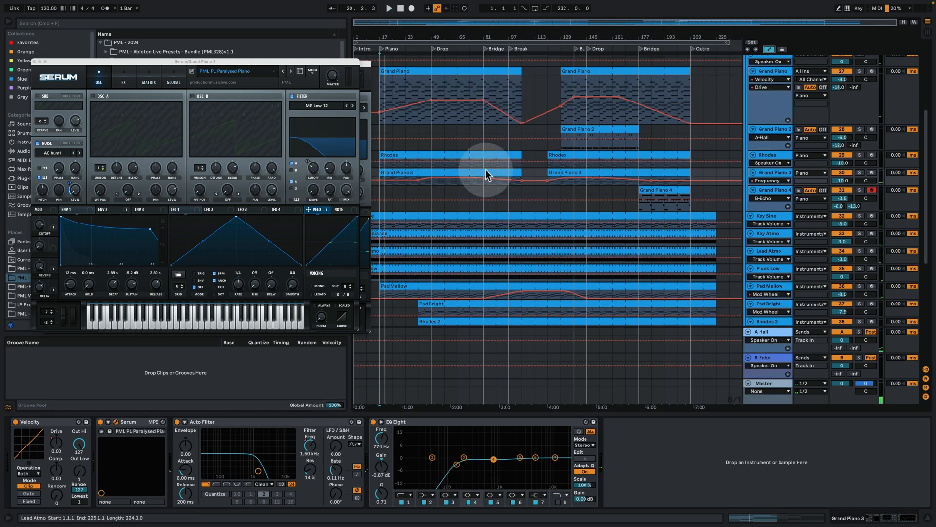
pyautogui.moveTo(775, 209); pyautogui.dragTo(690, 238)
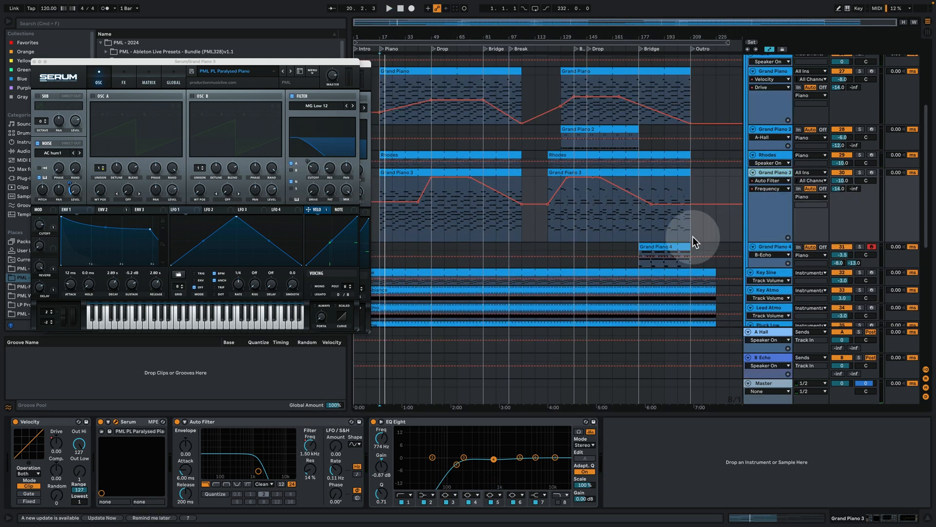
# - Audition the Grand Piano 3 filter automation from bars 33, 41 and 49, stop playback and select its first clip
pyautogui.click(405, 216)
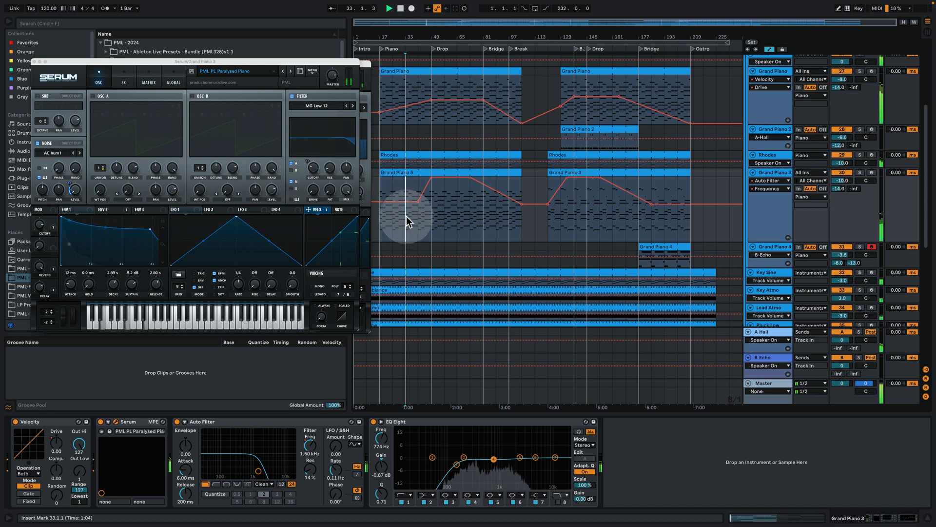
pyautogui.click(419, 219)
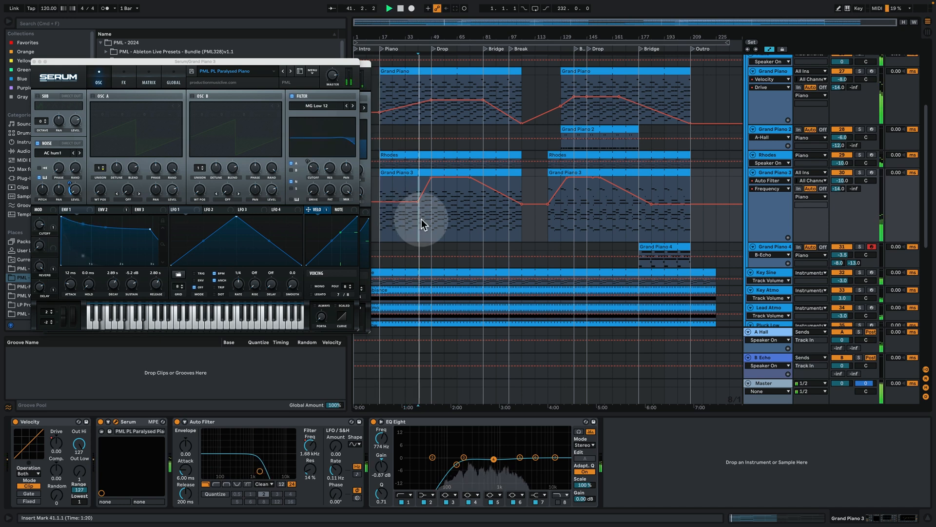
pyautogui.click(433, 218)
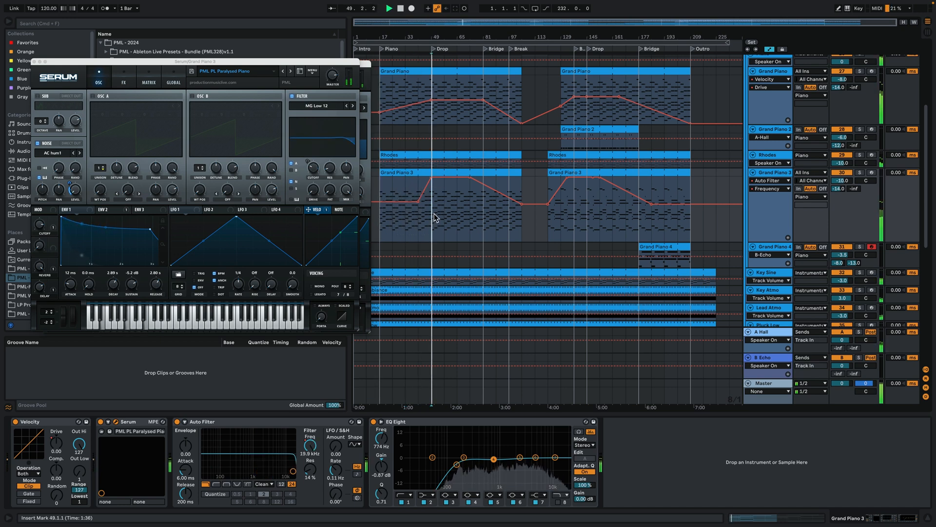
pyautogui.moveTo(435, 39); pyautogui.dragTo(436, 79)
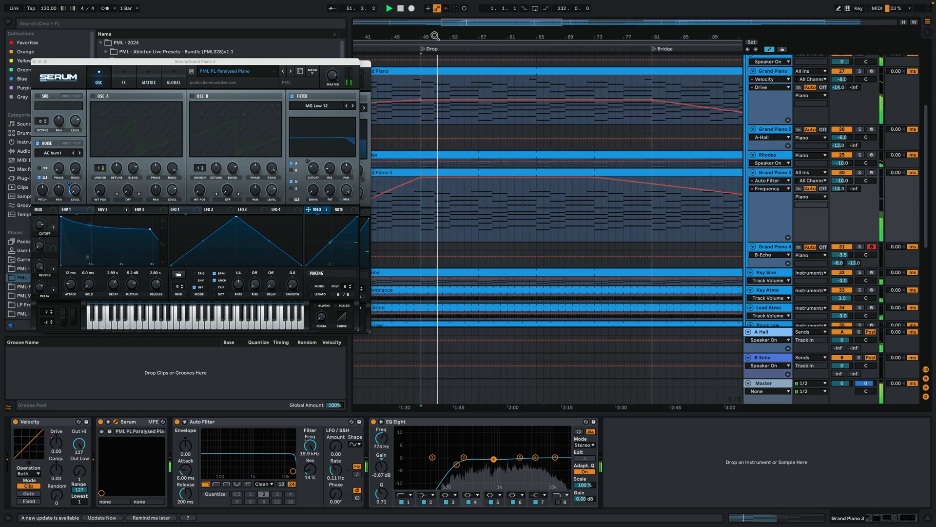
pyautogui.moveTo(435, 36); pyautogui.dragTo(509, 37)
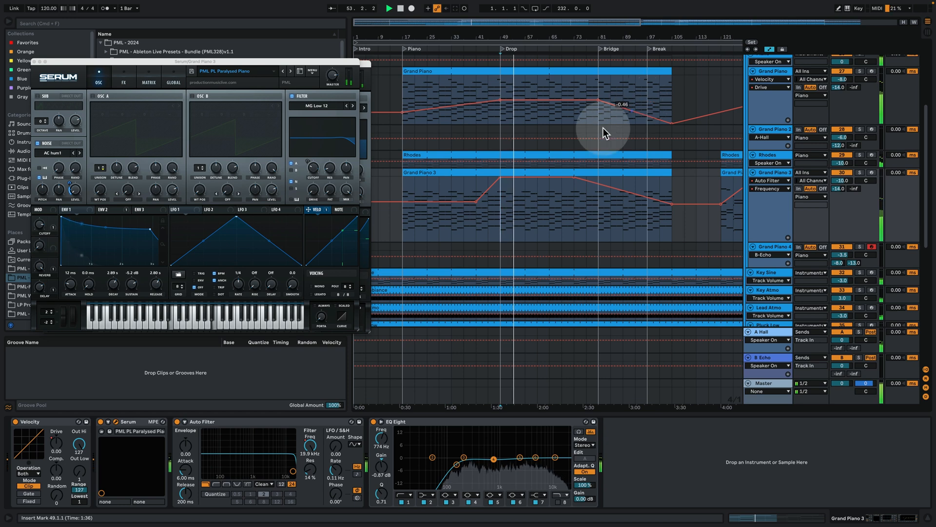
pyautogui.press('space')
pyautogui.click(453, 171)
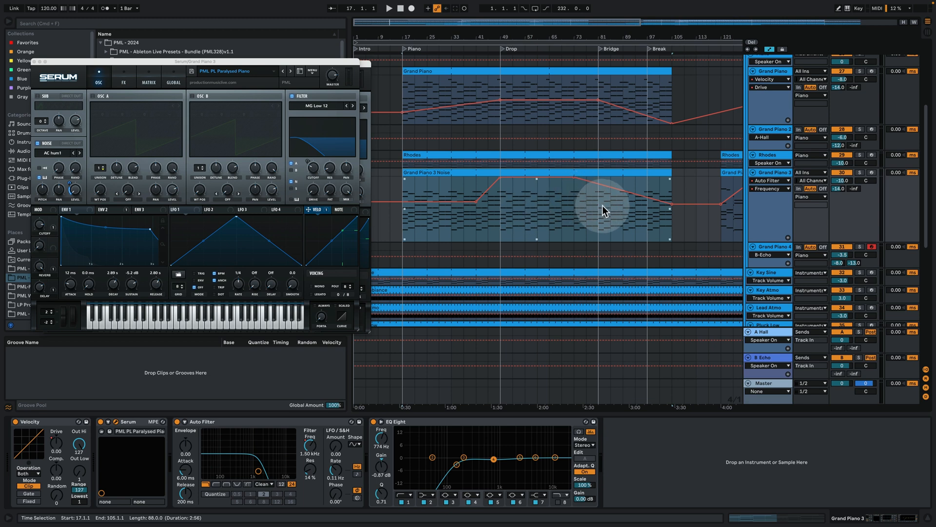
# - Solo the Grand Piano 4 track, select its clip at bar 177 and play the layer from there
pyautogui.scroll(-2, 671, 201)
pyautogui.moveTo(569, 40); pyautogui.dragTo(568, 24)
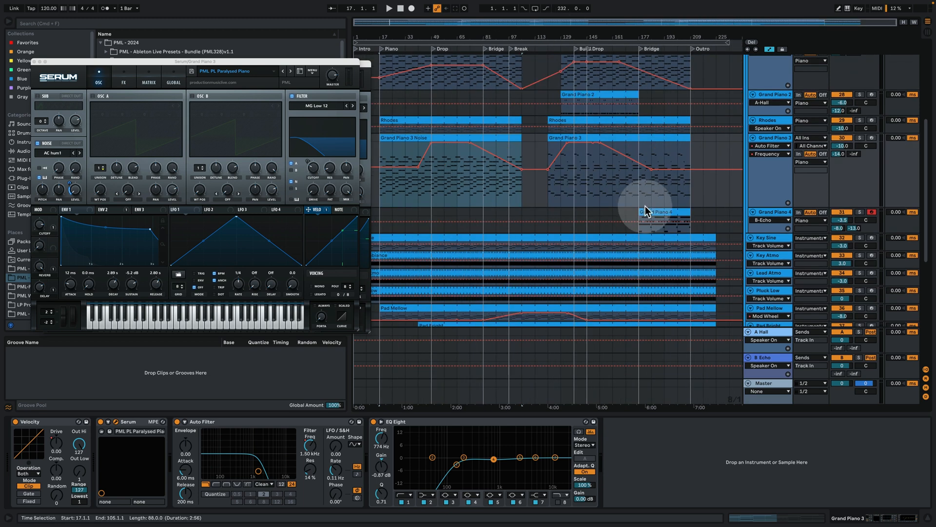
pyautogui.click(840, 214)
pyautogui.click(860, 212)
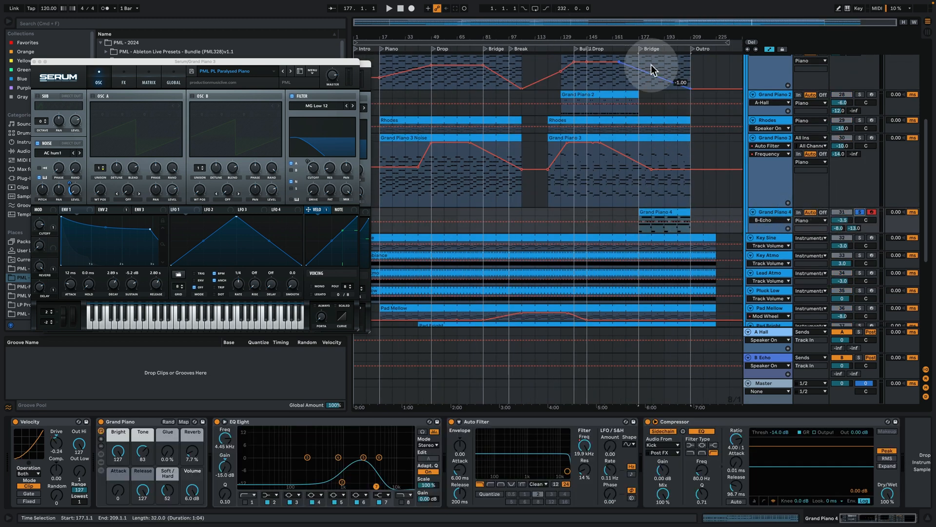
pyautogui.click(646, 199)
pyautogui.click(649, 213)
pyautogui.press('space')
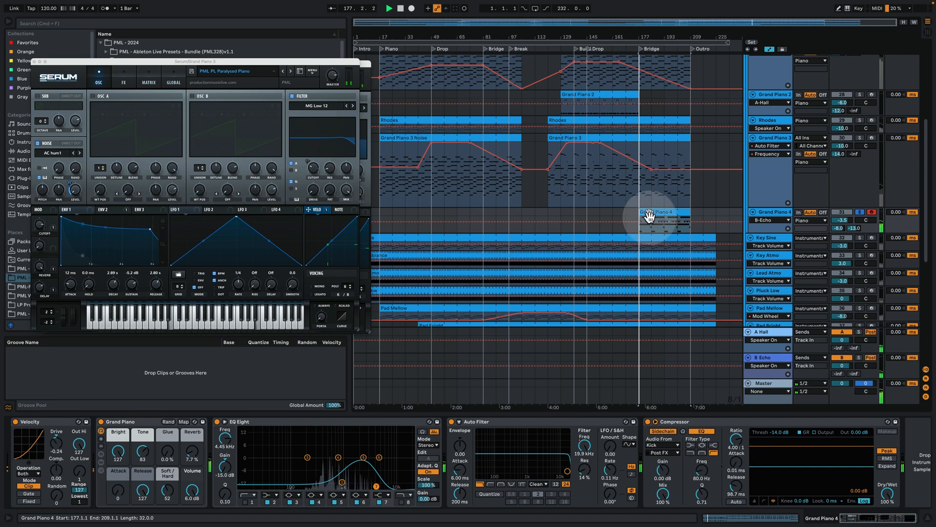
# - Open the Grand Piano 4 clip's notes, close the Serum windows and examine the pattern during playback
pyautogui.doubleClick(639, 211)
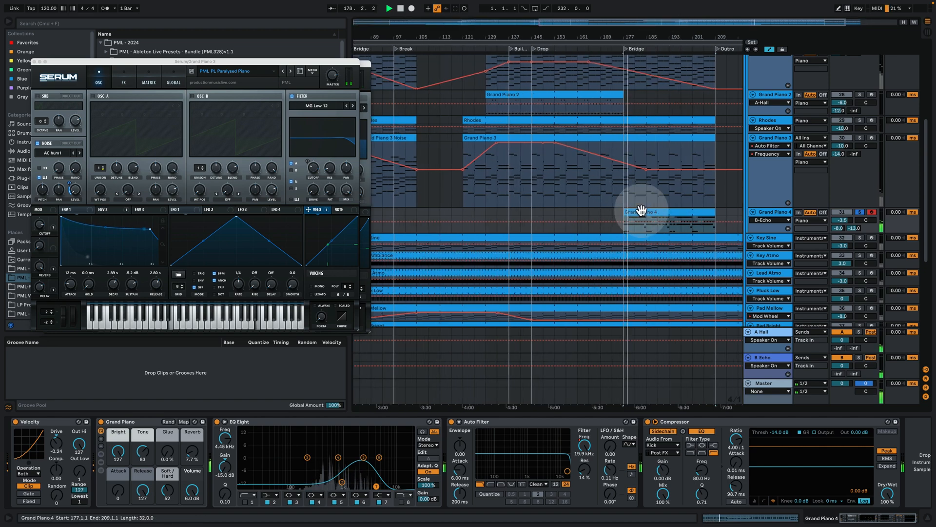
pyautogui.click(224, 86)
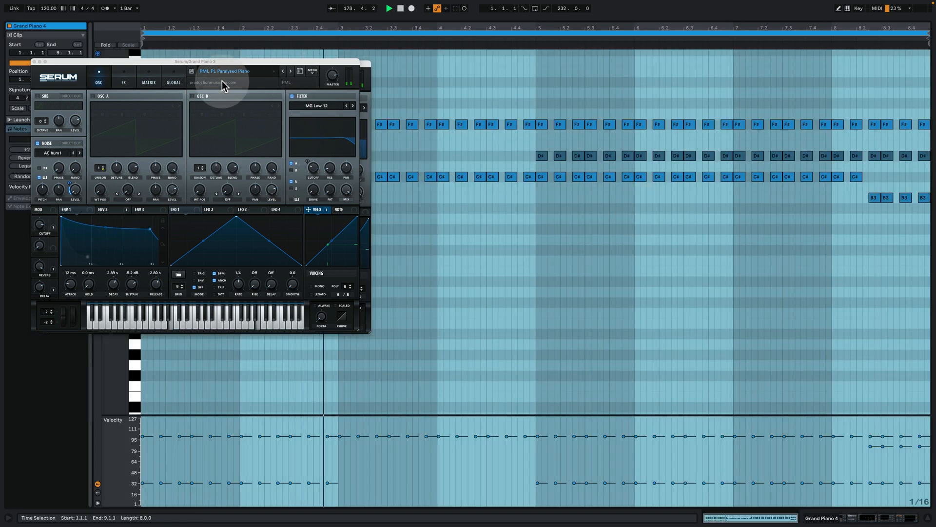
pyautogui.click(33, 62)
pyautogui.click(45, 64)
pyautogui.click(395, 127)
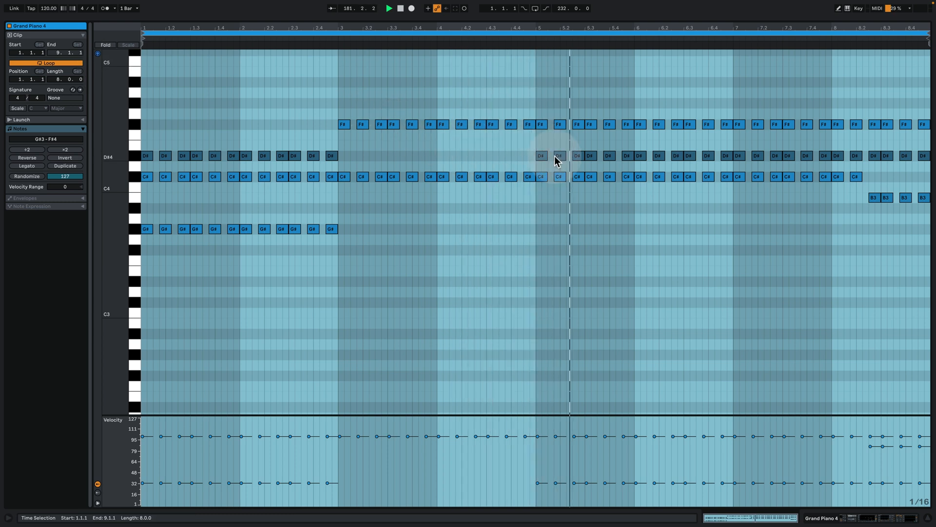
pyautogui.click(723, 295)
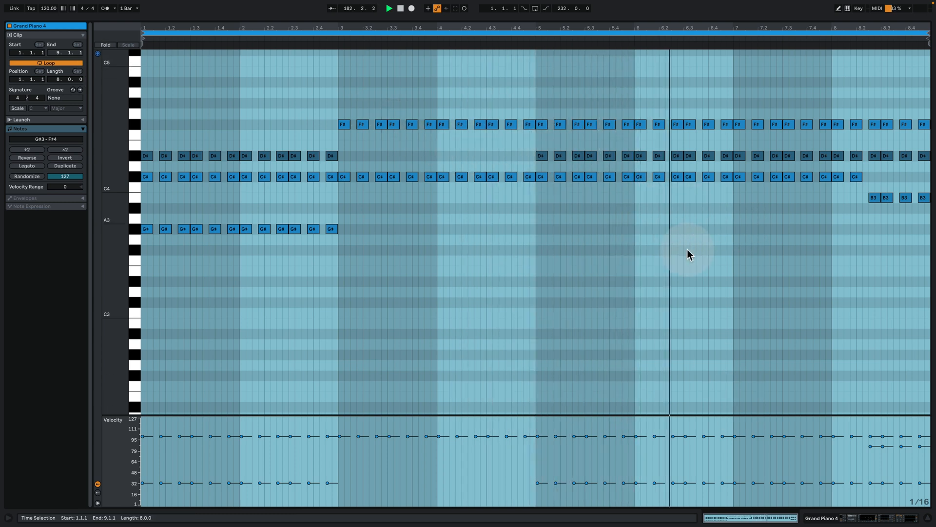
pyautogui.press('space')
# - Return from the clip's notes to the arrangement and unsolo Grand Piano 4
pyautogui.click(874, 518)
pyautogui.scroll(3, 761, 195)
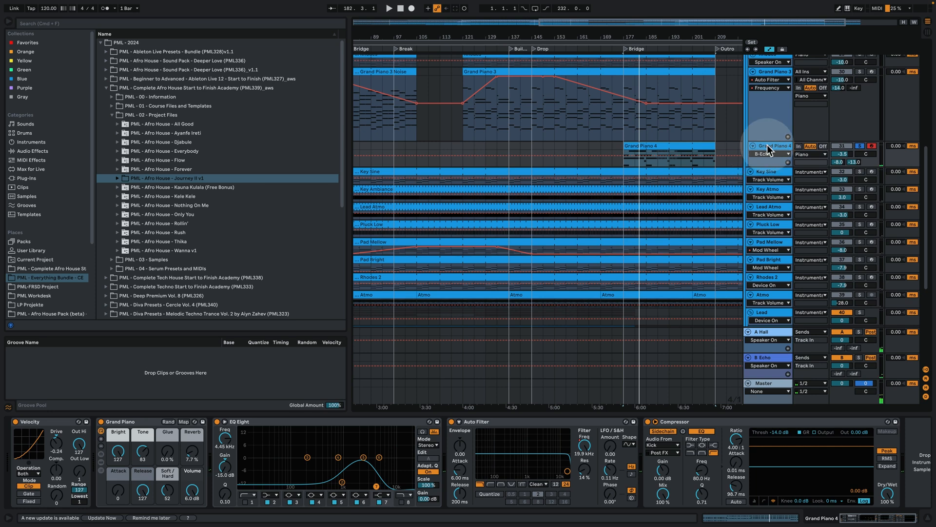
pyautogui.scroll(2, 757, 209)
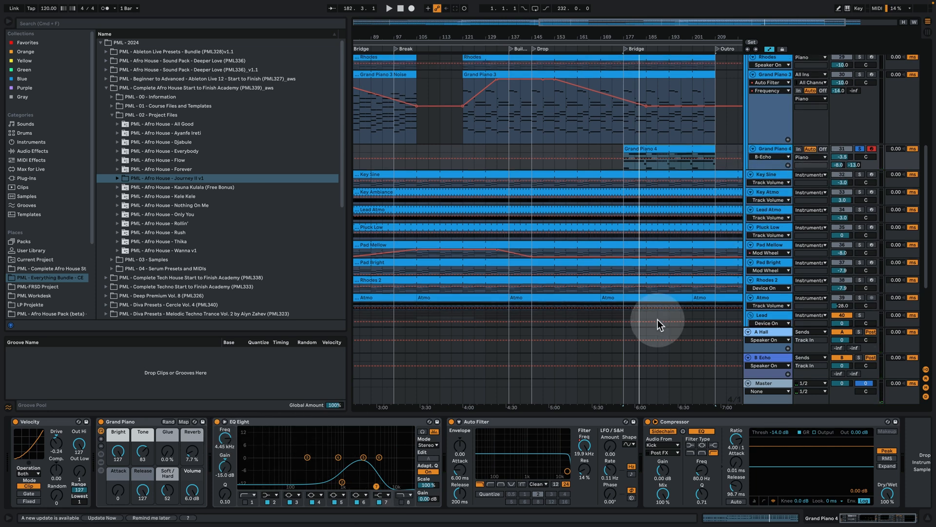
pyautogui.click(860, 148)
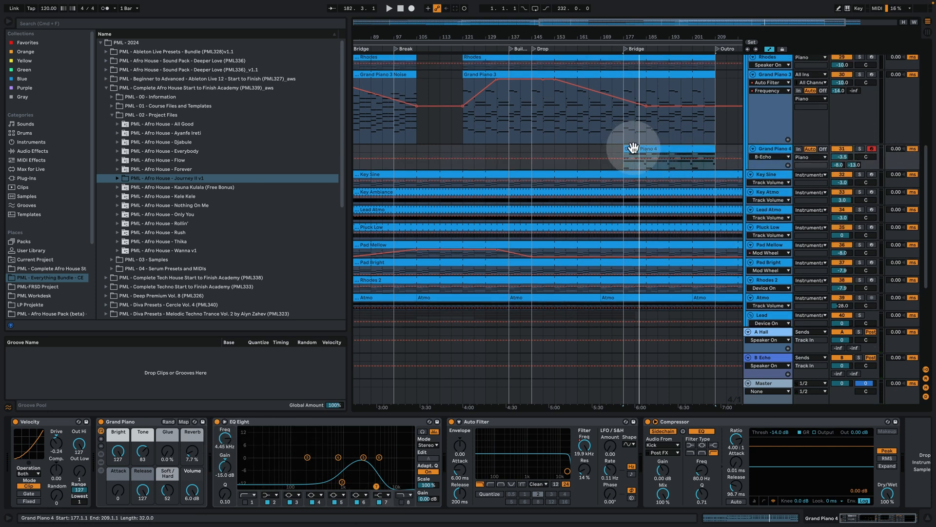
# - Solo Grand Piano and Grand Piano 4 and audition the two layers together from bar 177
pyautogui.scroll(3, 783, 100)
pyautogui.scroll(2, 868, 121)
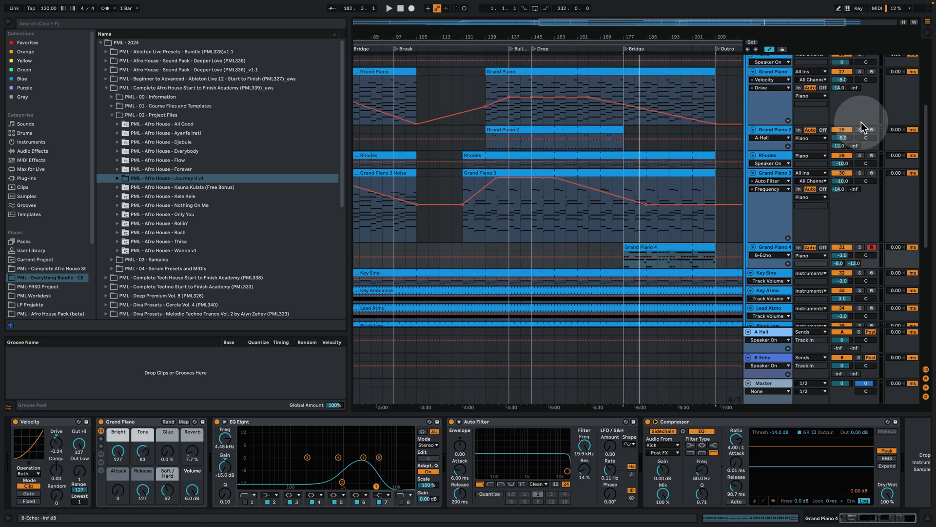
pyautogui.press('space')
pyautogui.click(859, 72)
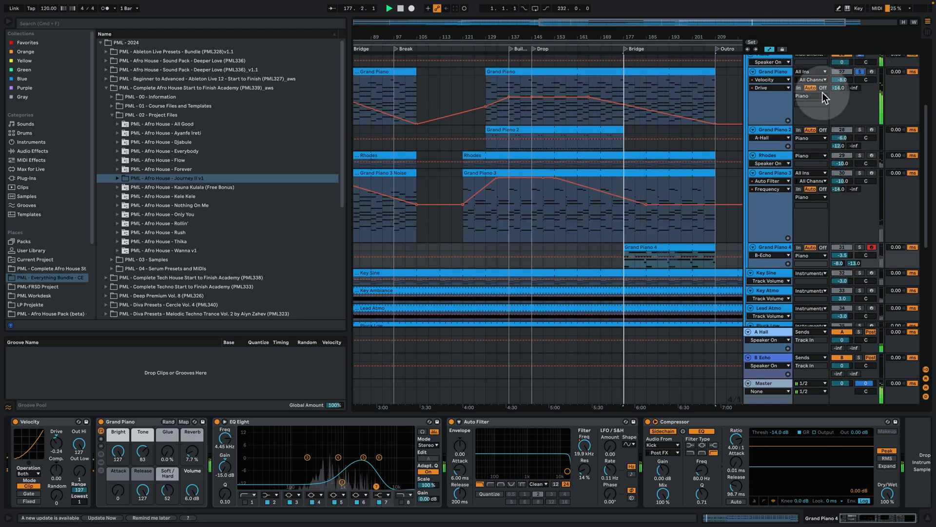
pyautogui.click(861, 248)
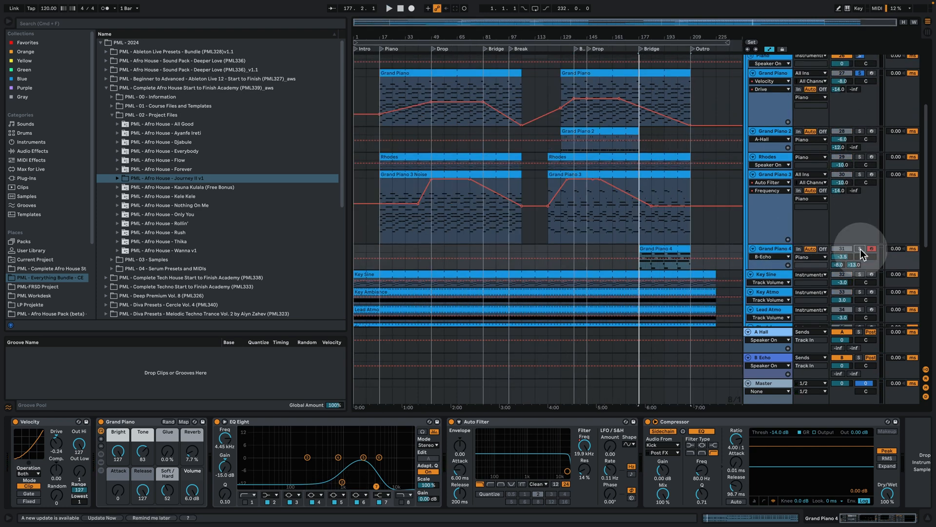
pyautogui.press('space')
pyautogui.click(666, 241)
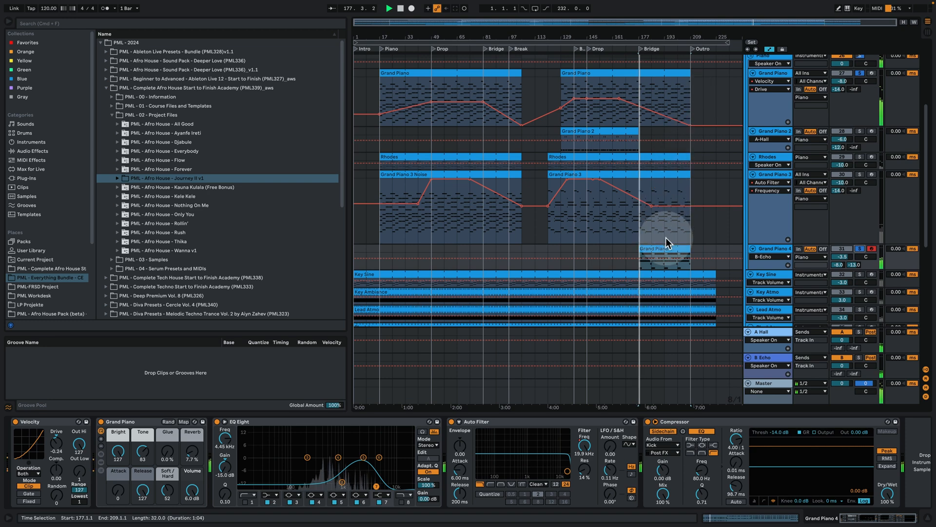
# - Examine the Grand Piano 4 clip's notes during playback, return to the arrangement, stop and clear the track solos
pyautogui.doubleClick(658, 249)
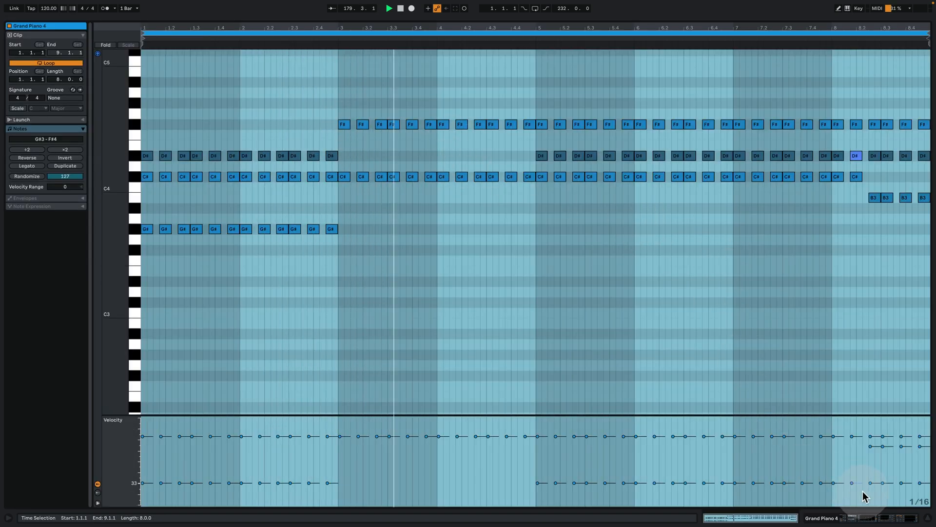
pyautogui.click(868, 516)
pyautogui.scroll(5, 707, 223)
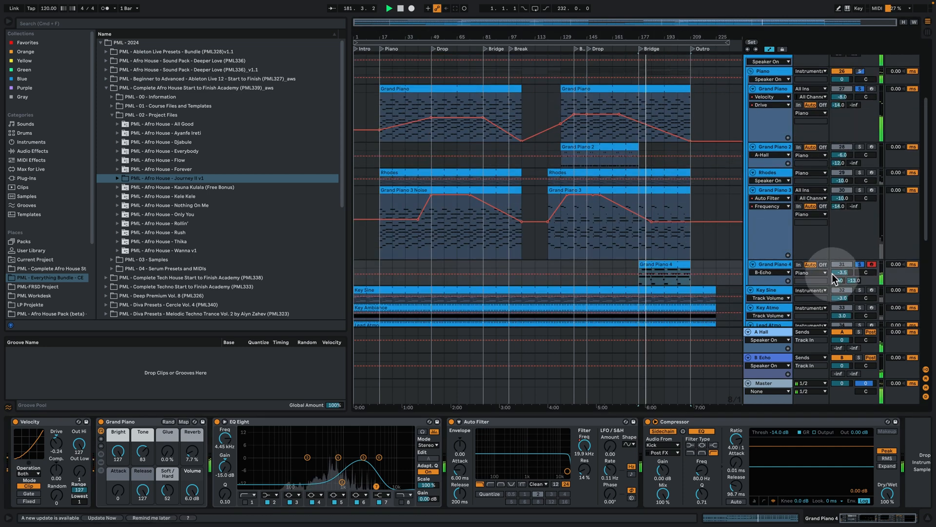
pyautogui.press('space')
pyautogui.click(859, 264)
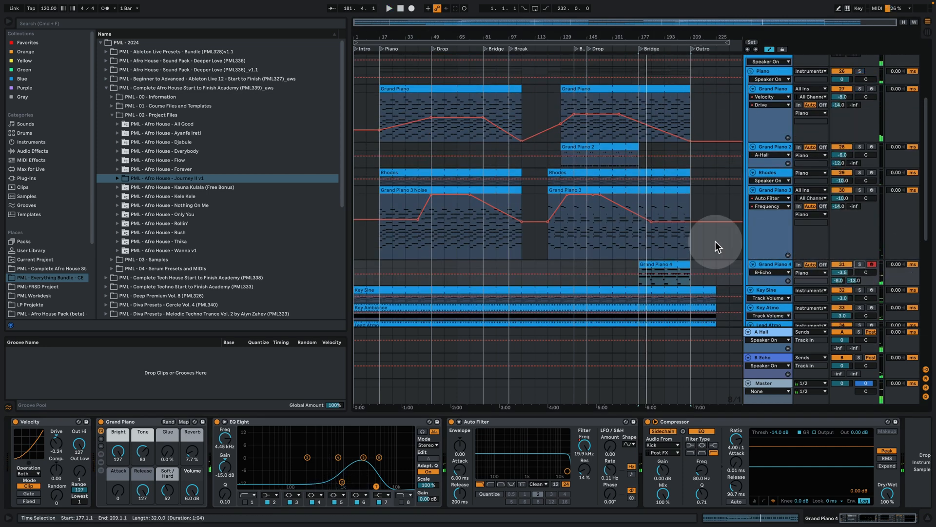
# - Play the full mix from bar 193 and show the Grand Piano 4 device chain
pyautogui.click(673, 252)
pyautogui.press('space')
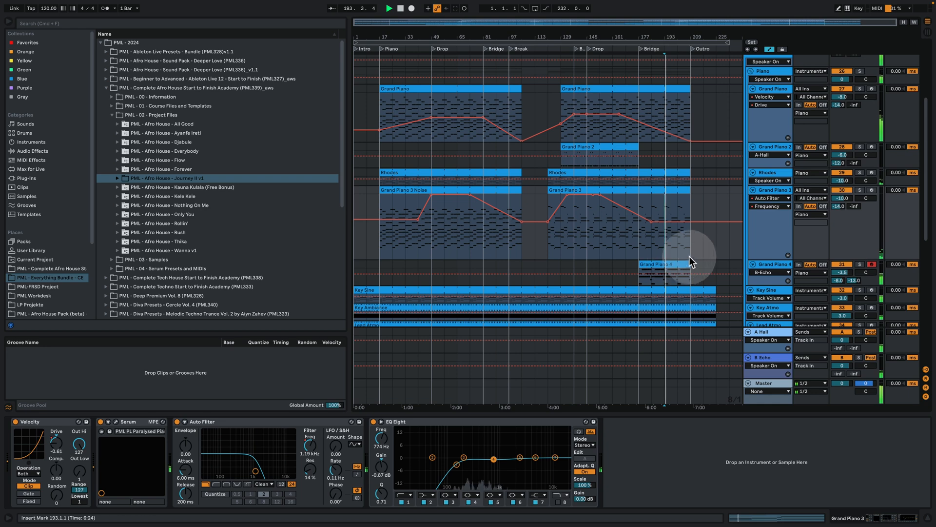
pyautogui.scroll(-5, 688, 258)
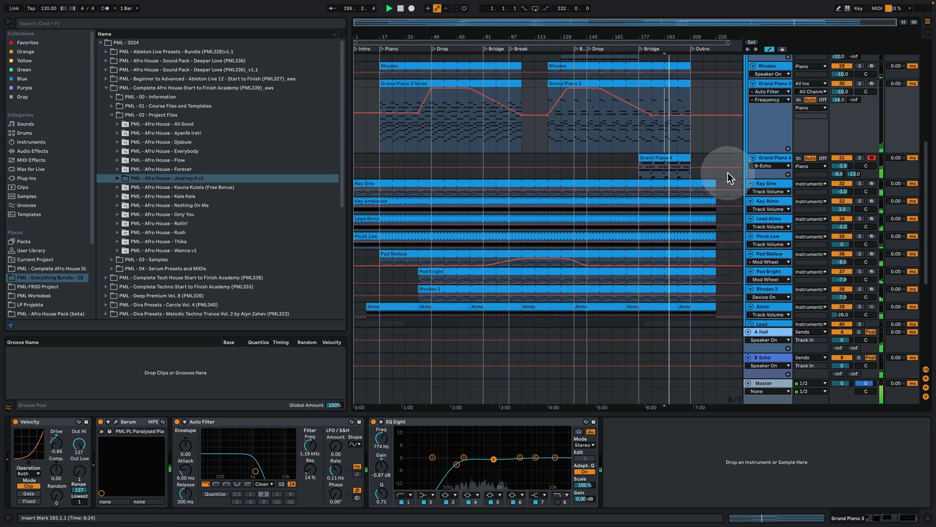
pyautogui.click(766, 160)
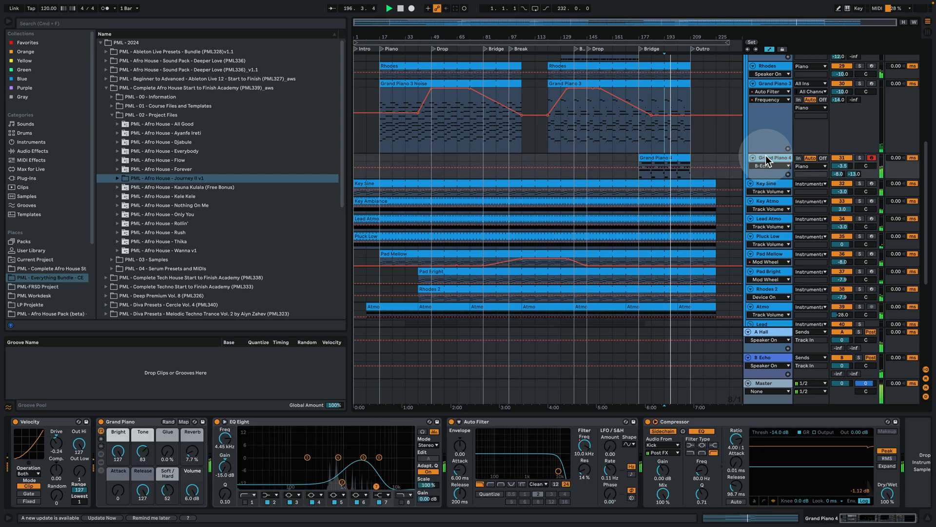
# - Select the Key Sine track, solo it and audition it from bar 193
pyautogui.click(778, 185)
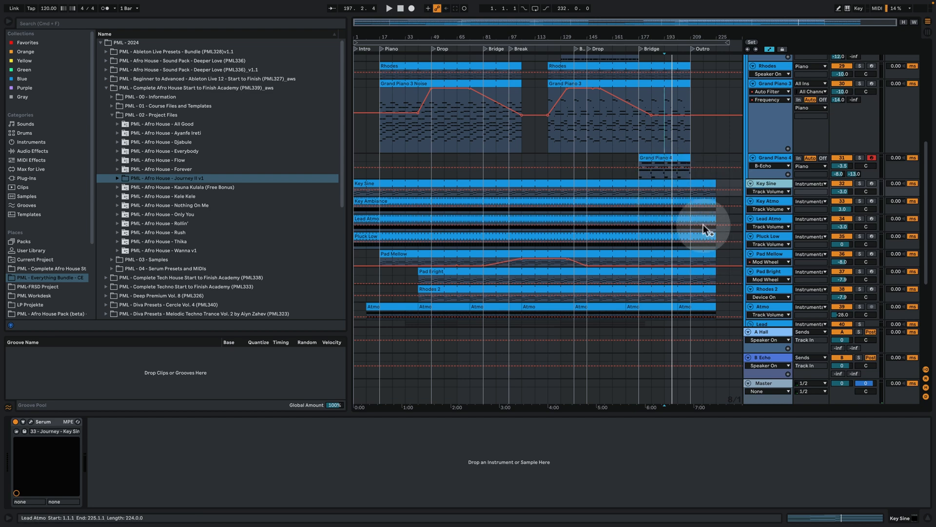
pyautogui.click(860, 184)
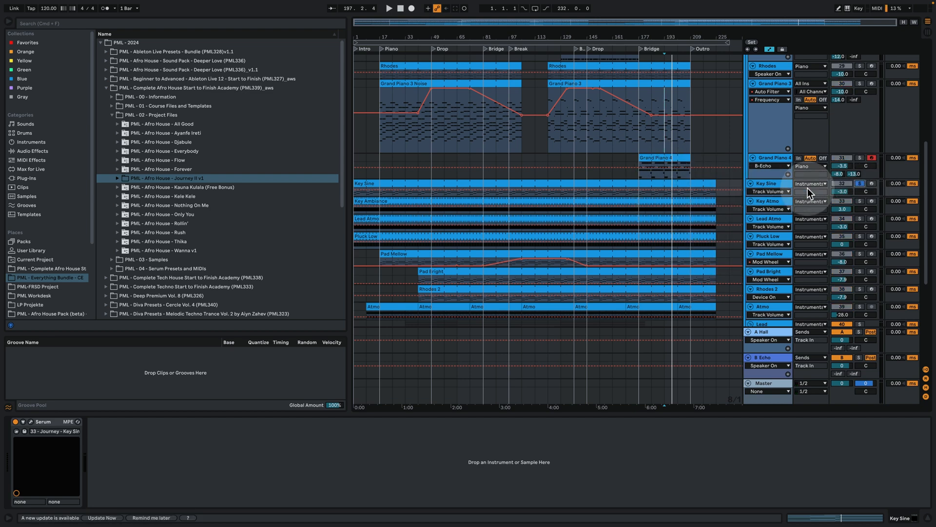
pyautogui.press('space')
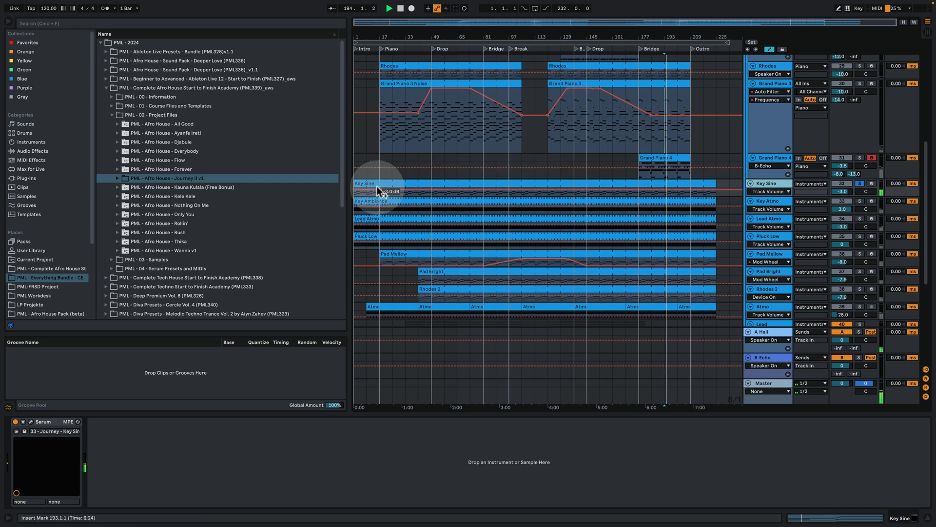
pyautogui.press('space')
# - Unsolo Key Sine and play the full mix from the start of the Intro
pyautogui.click(361, 184)
pyautogui.moveTo(360, 38); pyautogui.dragTo(360, 102)
pyautogui.click(860, 183)
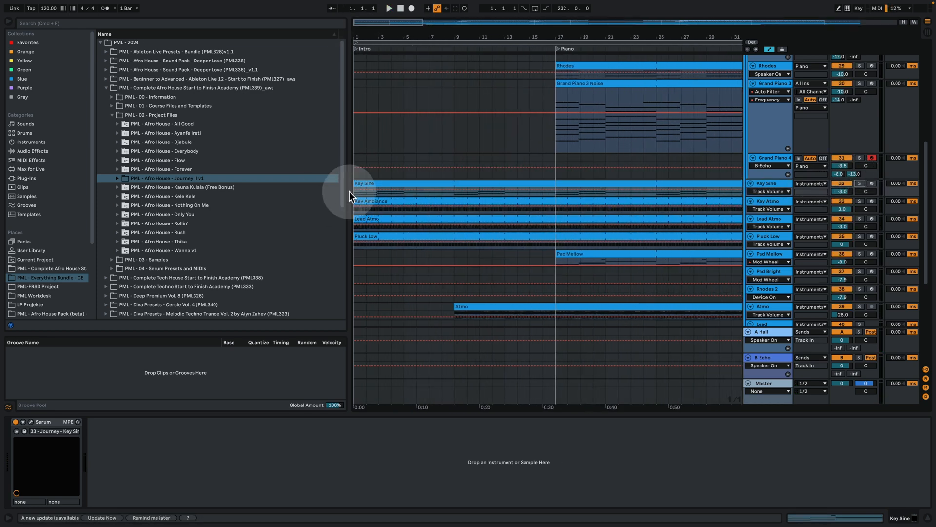
pyautogui.press('space')
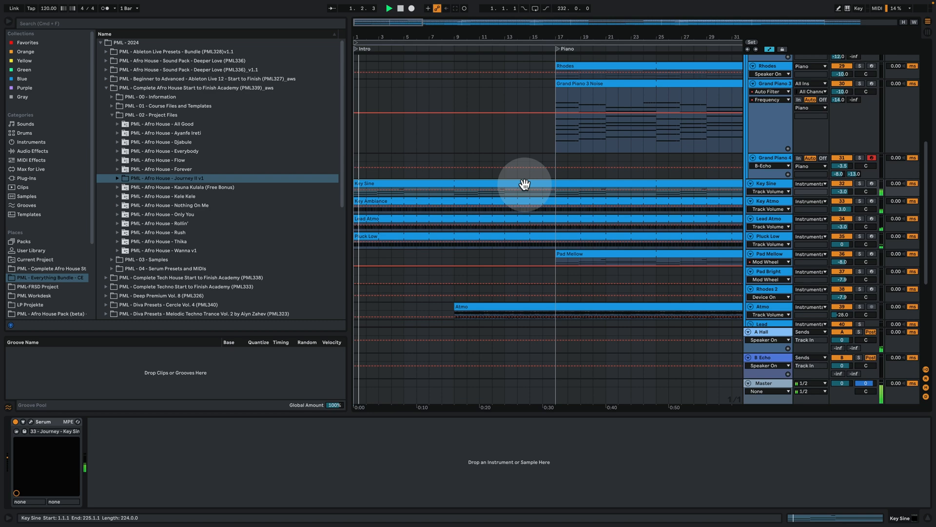
# - Open the Key Sine clip's notes, examine them during playback and stop
pyautogui.doubleClick(401, 188)
pyautogui.click(343, 271)
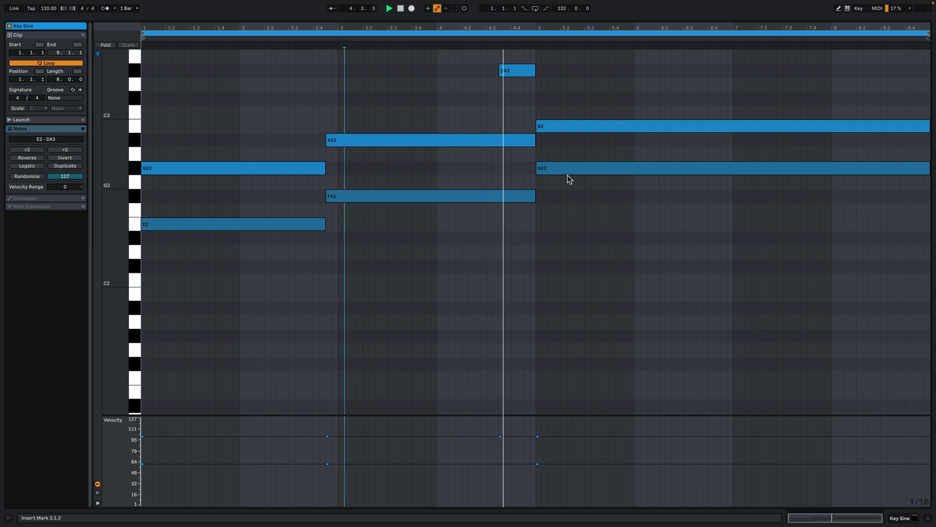
pyautogui.press('space')
# - Mark the Key Sine clip's note groups one after another to review the chords, and return to the arrangement
pyautogui.click(450, 217)
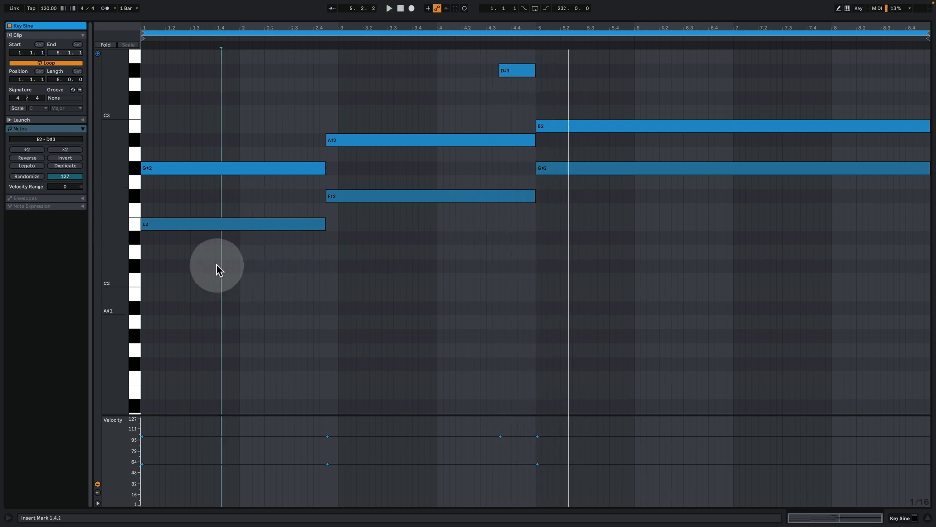
pyautogui.moveTo(216, 264); pyautogui.dragTo(199, 75)
pyautogui.moveTo(382, 291); pyautogui.dragTo(401, 88)
pyautogui.moveTo(687, 238); pyautogui.dragTo(666, 129)
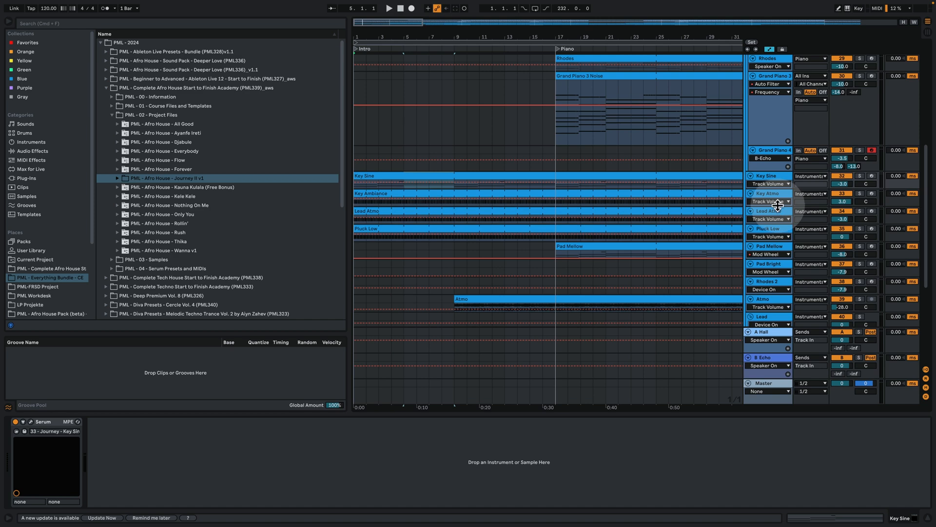
# - Enlarge the Key Atmo lane, open Key Sine's Serum and switch oscillator A's display to the flat 2D waveform
pyautogui.moveTo(777, 206); pyautogui.dragTo(775, 231)
pyautogui.moveTo(373, 30); pyautogui.dragTo(373, 52)
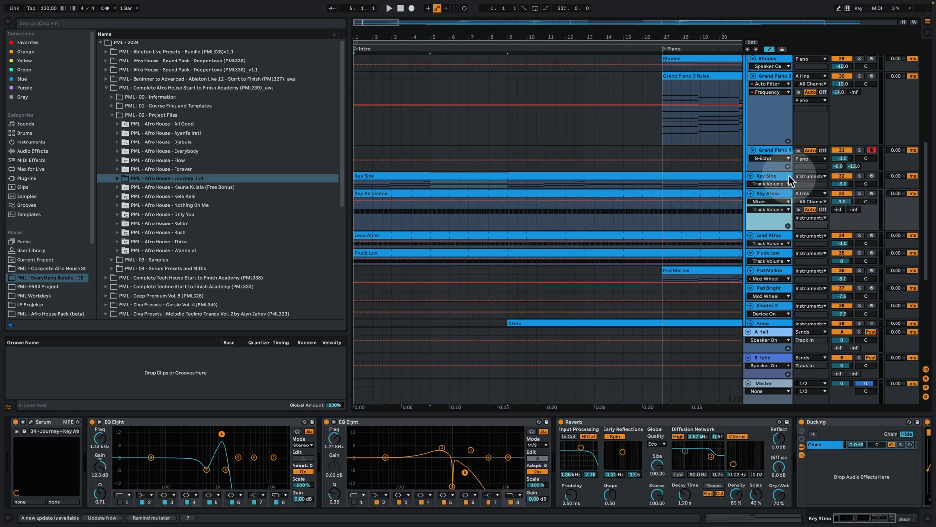
pyautogui.click(765, 176)
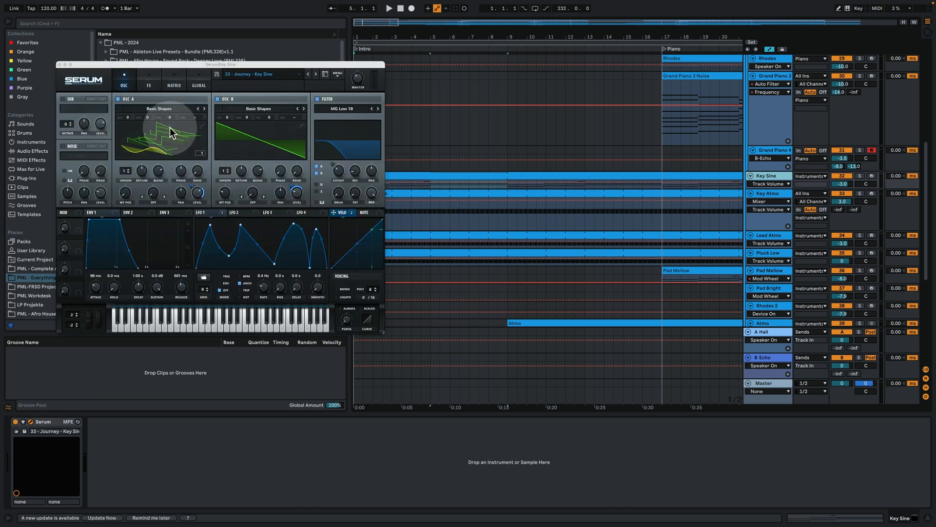
pyautogui.click(153, 122)
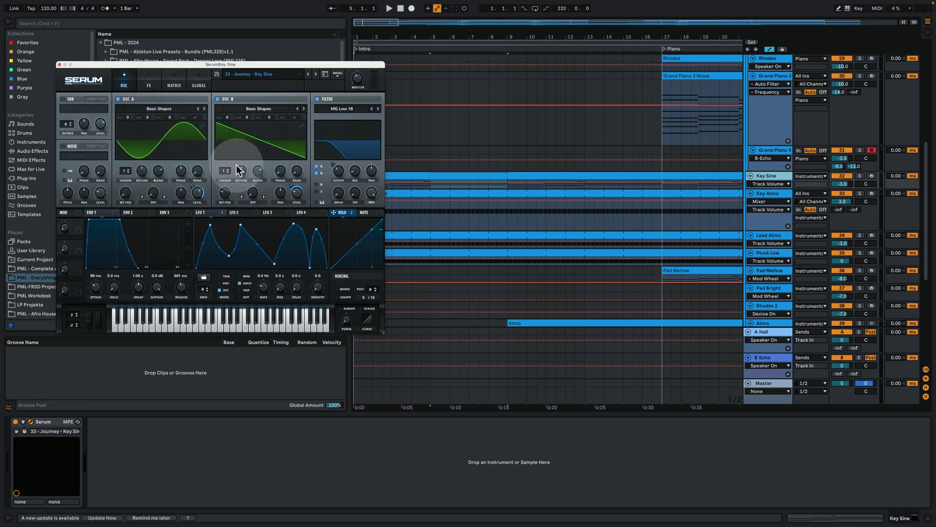
# - Solo Key Sine, audition it while reviewing Serum's oscillators and LFO 1, and close the Serum window
pyautogui.press('space')
pyautogui.click(860, 175)
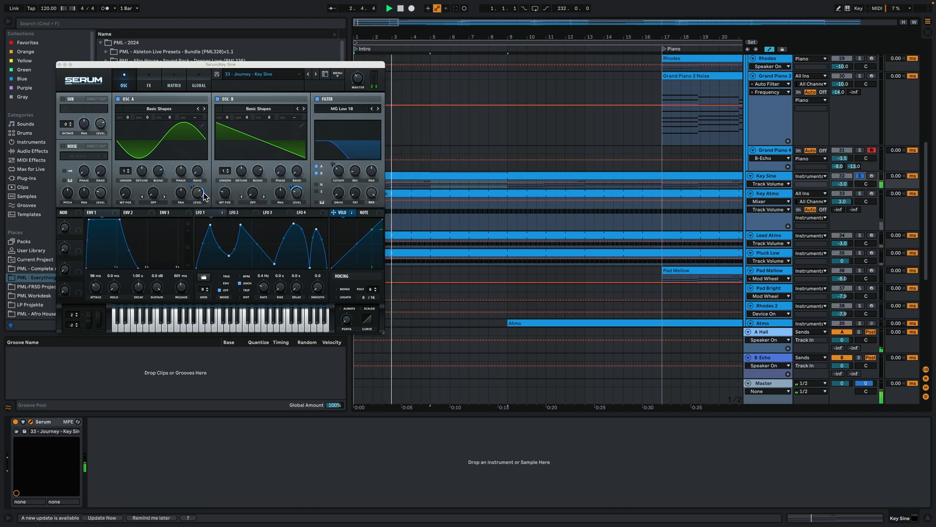
pyautogui.moveTo(204, 196)
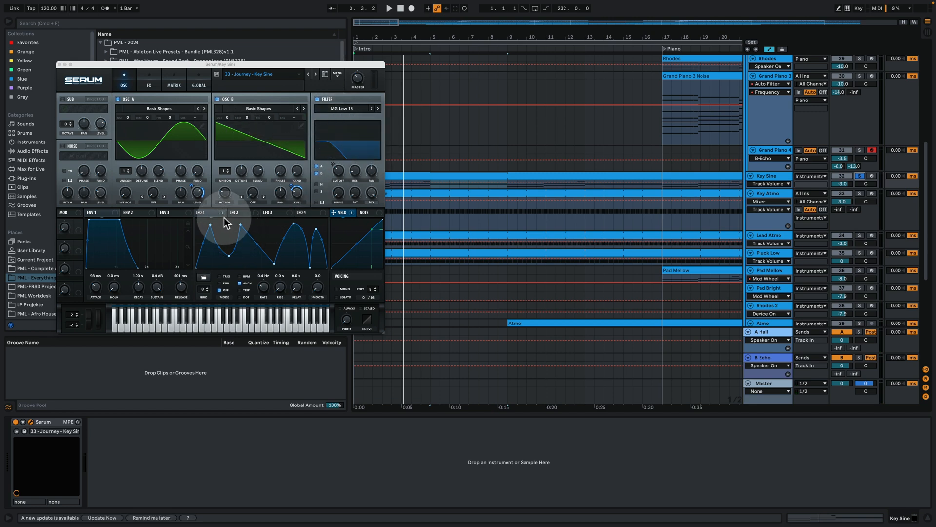
pyautogui.click(205, 213)
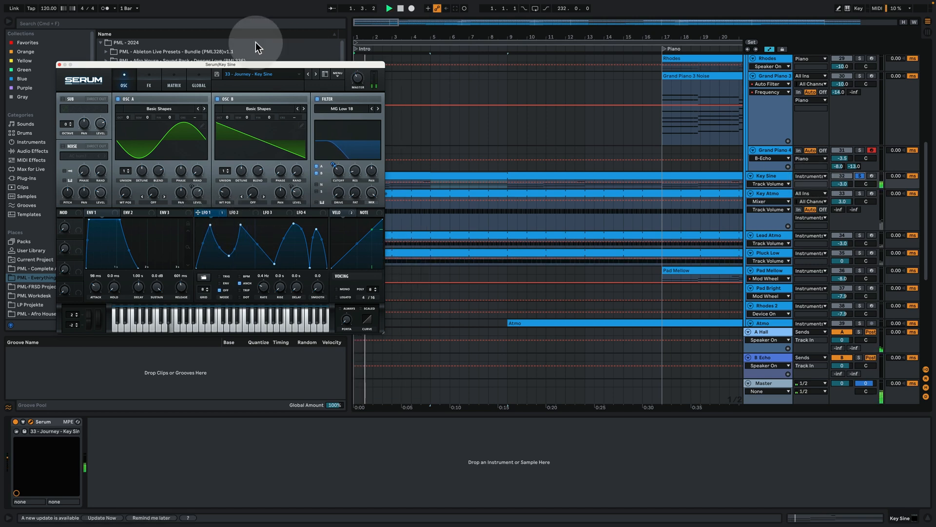
pyautogui.click(59, 65)
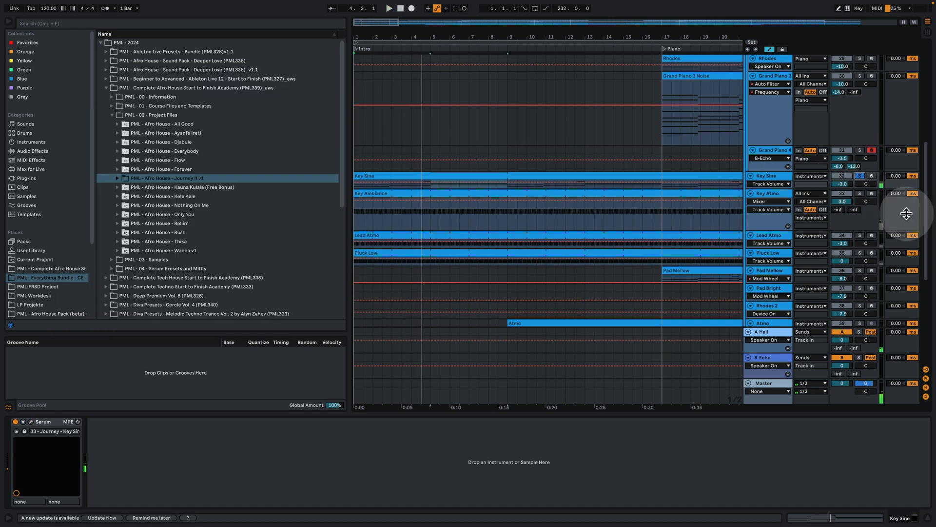
# - Solo Key Atmo, examine the Key Ambiance clip's notes during playback and return to the arrangement
pyautogui.click(553, 196)
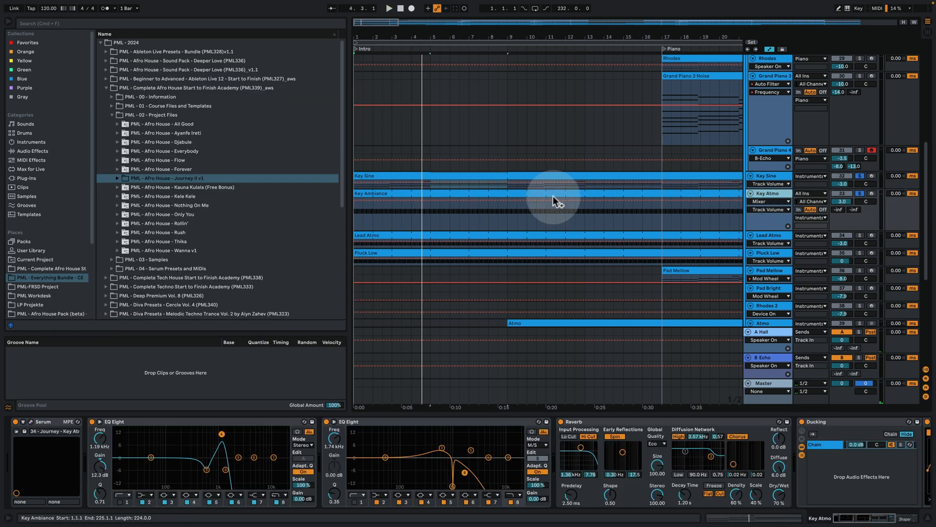
pyautogui.doubleClick(386, 193)
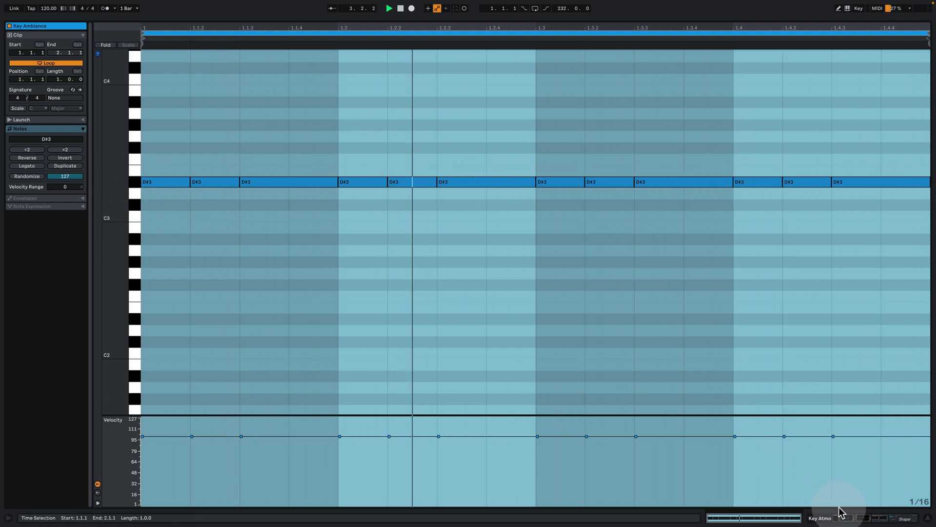
pyautogui.click(853, 518)
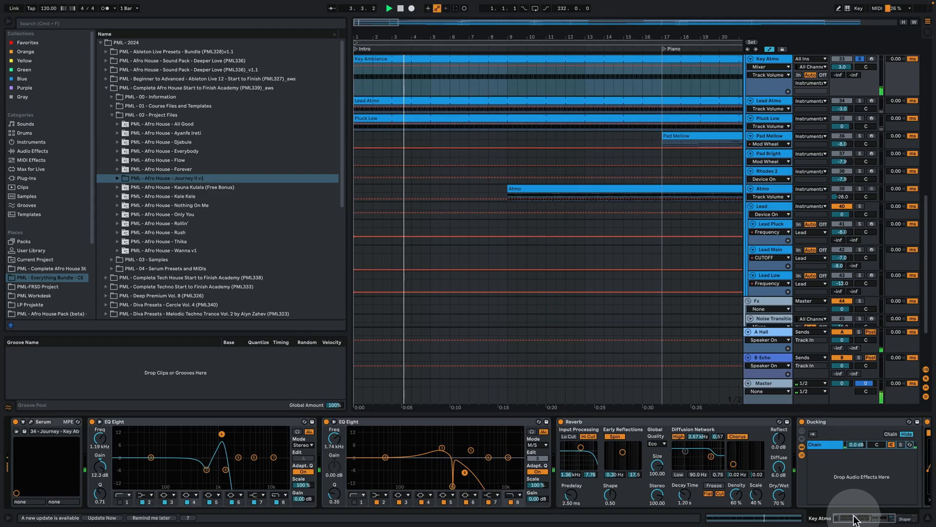
# - Review Key Atmo's Serum oscillators, close the plug-in window and look through the track's effects chain
pyautogui.click(32, 421)
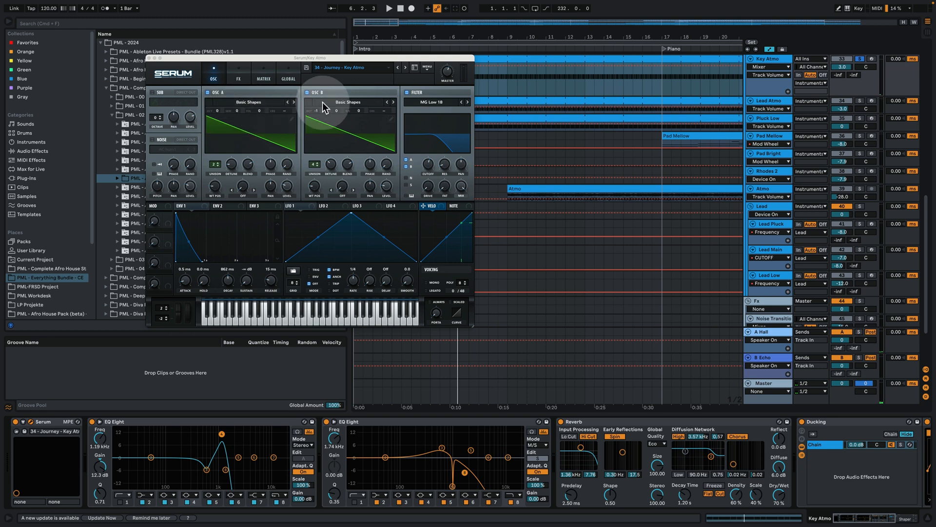
pyautogui.click(149, 57)
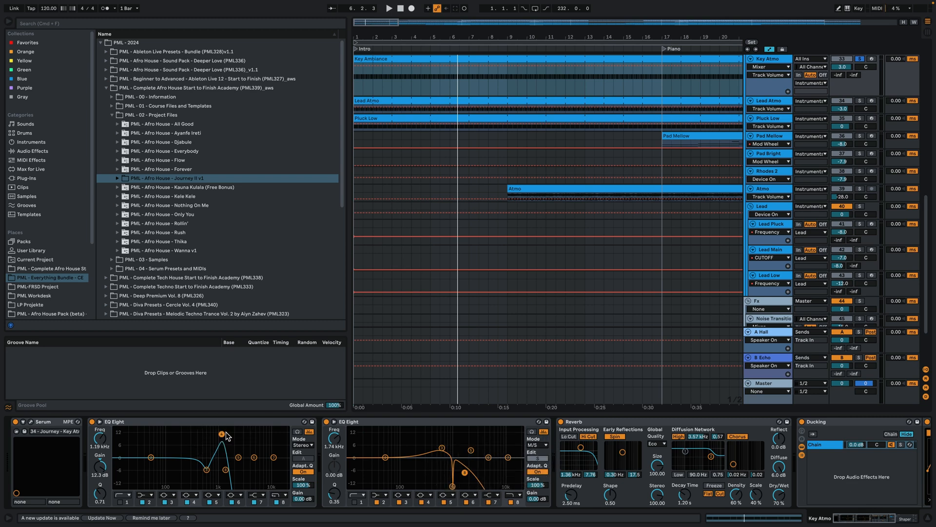
pyautogui.moveTo(848, 522); pyautogui.dragTo(875, 521)
# - Solo and audition Lead Atmo, review its Serum patch and close the plug-in window
pyautogui.scroll(3, 524, 134)
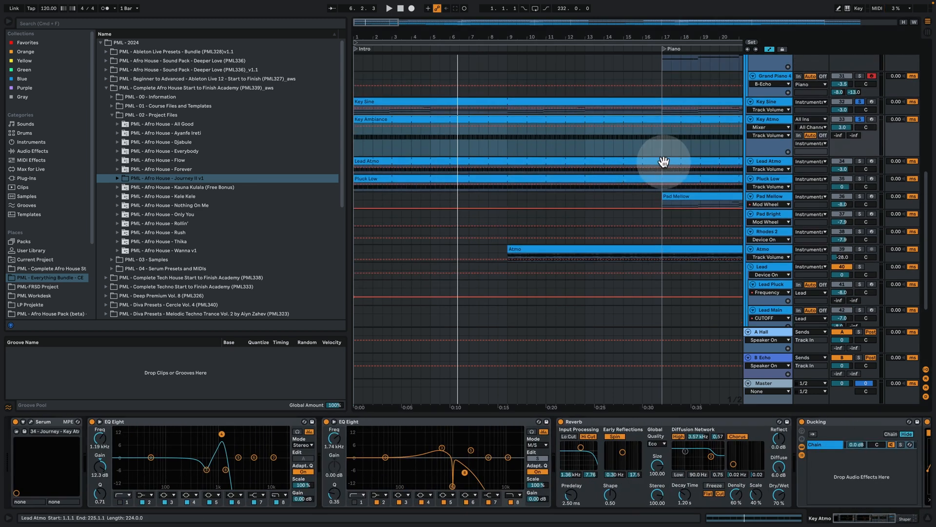
pyautogui.click(771, 160)
pyautogui.click(861, 161)
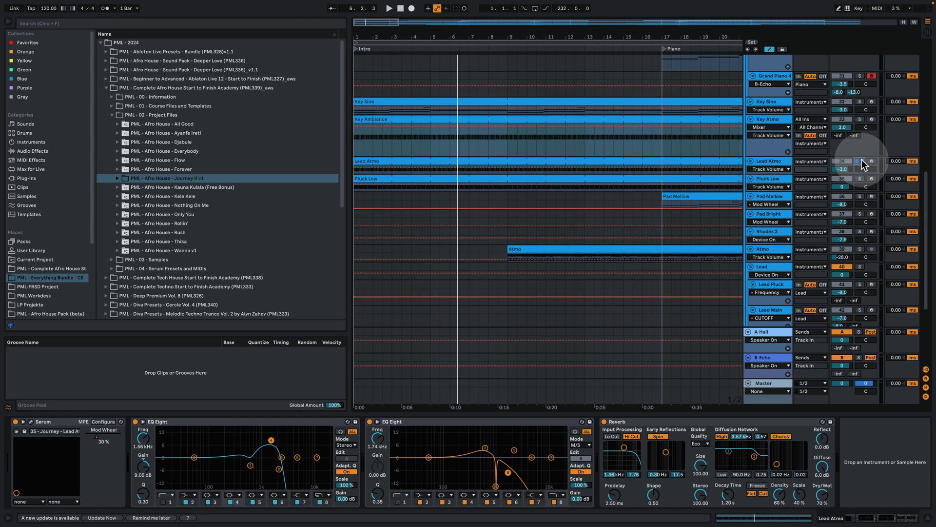
pyautogui.press('space')
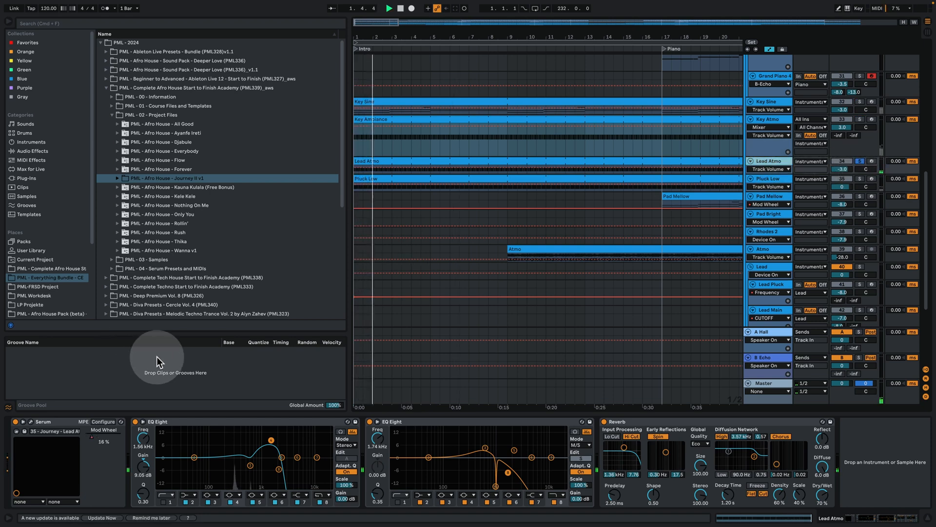
pyautogui.click(31, 422)
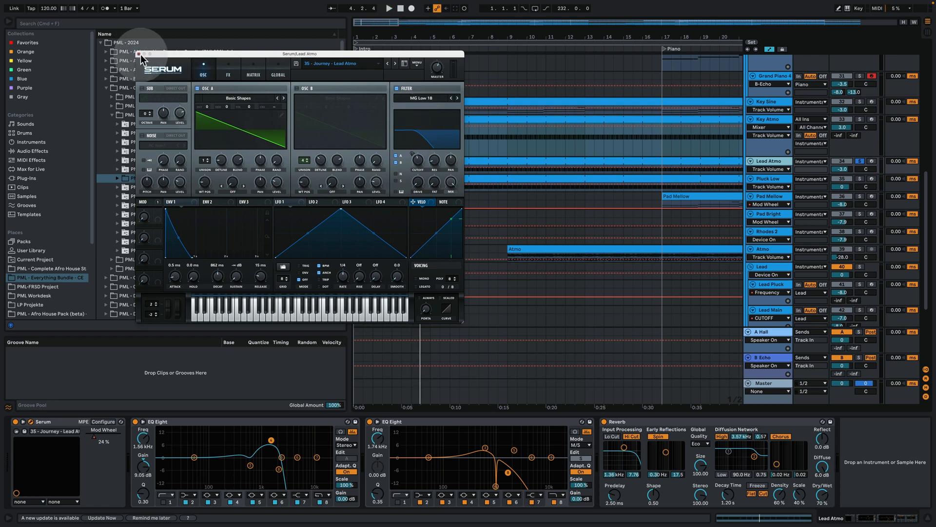
pyautogui.click(139, 54)
# - Open the Lead Atmo clip's notes, examine their rhythm during playback and return to the arrangement
pyautogui.doubleClick(418, 157)
pyautogui.click(382, 215)
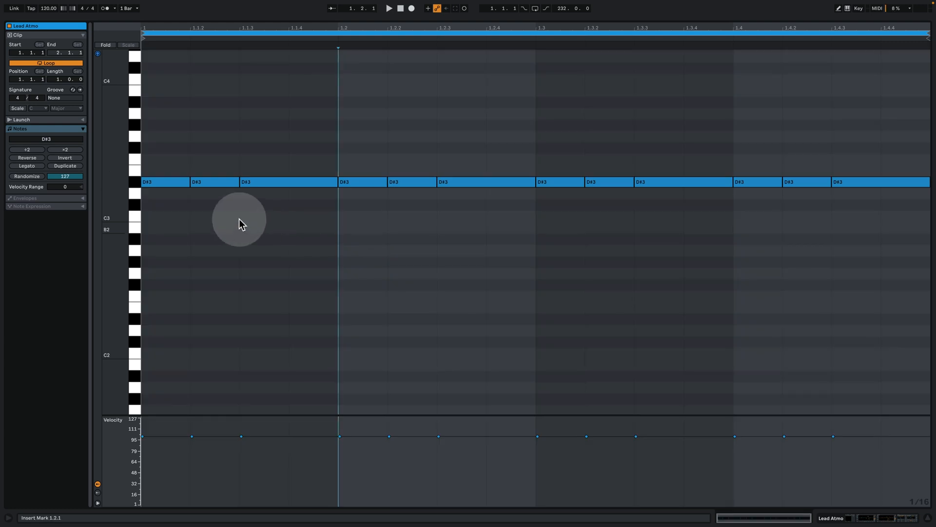
pyautogui.press('space')
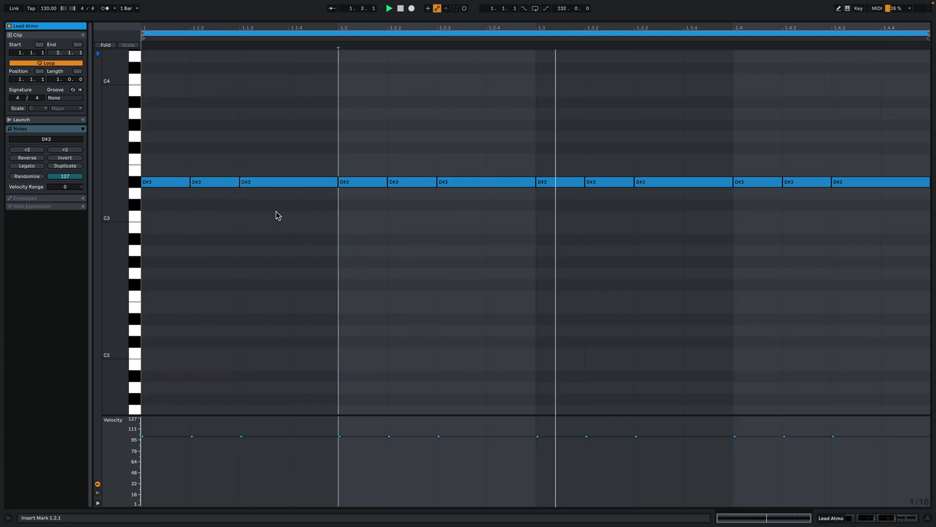
pyautogui.click(276, 196)
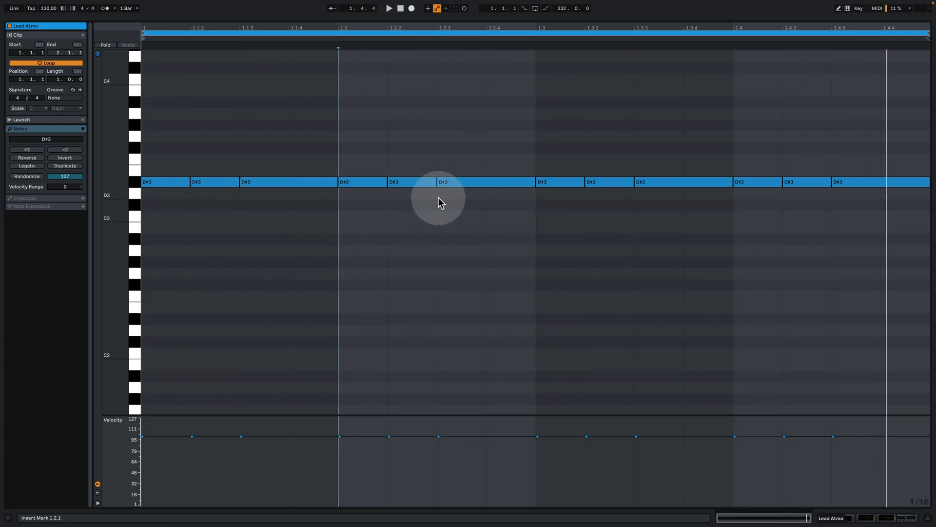
pyautogui.press('space')
pyautogui.click(885, 521)
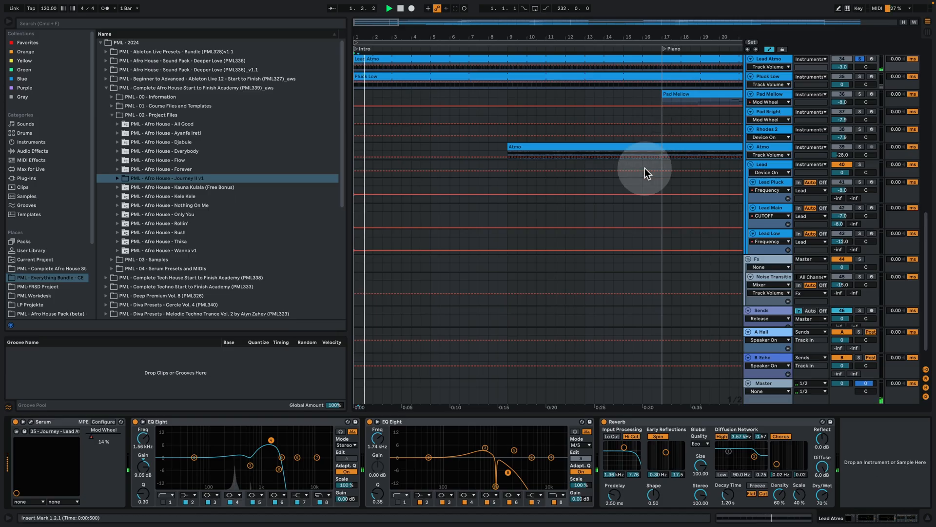
# - Enlarge the Pluck Low lane and audition the track soloed
pyautogui.scroll(3, 646, 170)
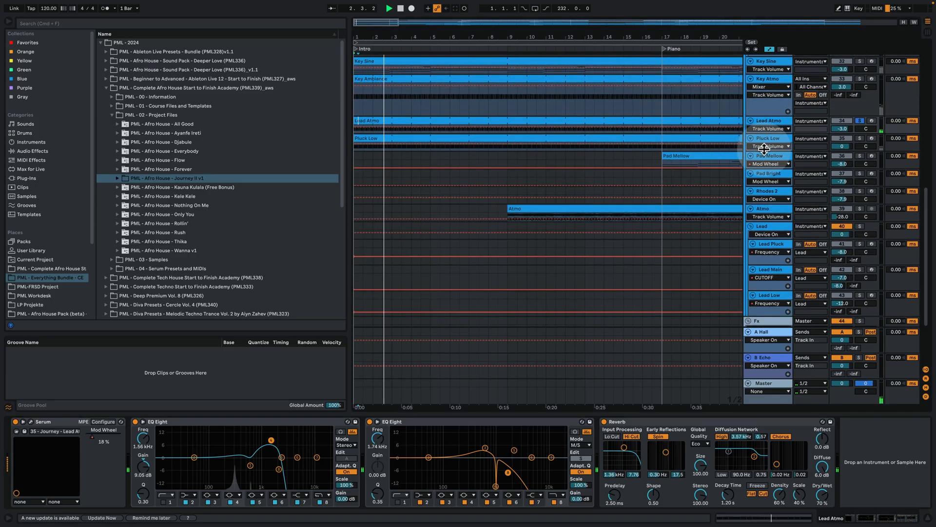
pyautogui.moveTo(764, 147); pyautogui.dragTo(769, 180)
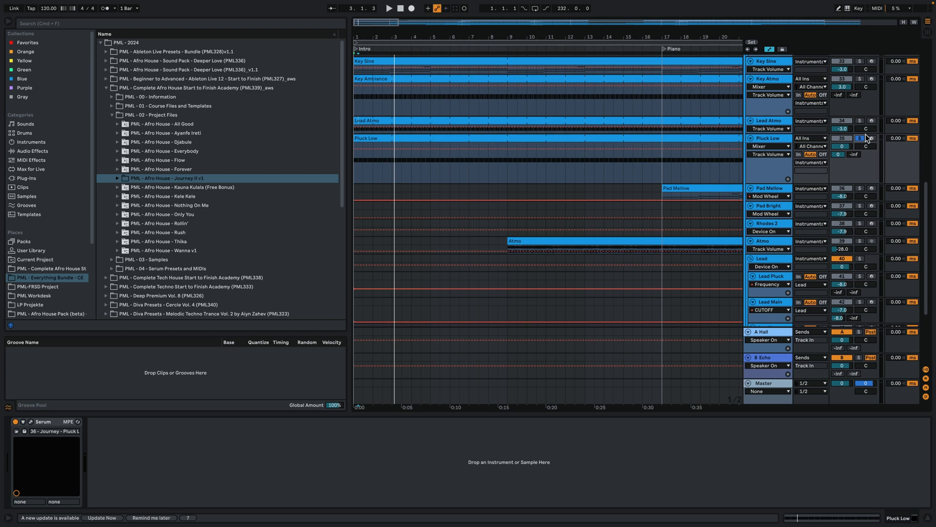
pyautogui.press('space')
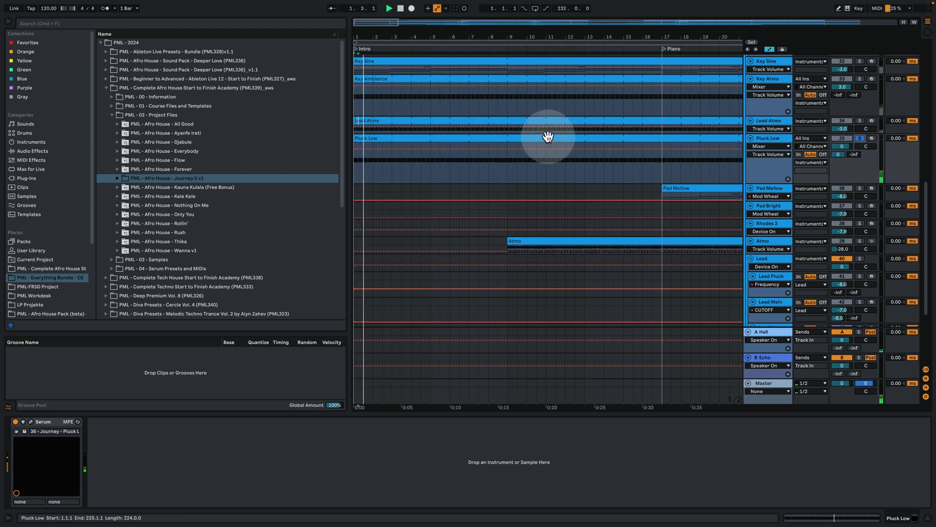
# - Open the Pluck Low clip's notes and set the fixed grid to 1/8
pyautogui.doubleClick(463, 141)
pyautogui.click(378, 239)
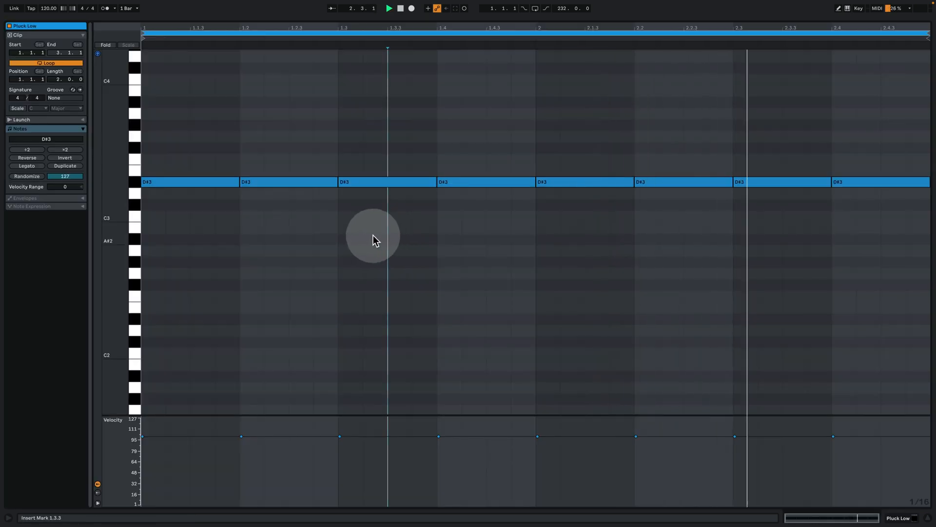
pyautogui.rightClick(374, 238)
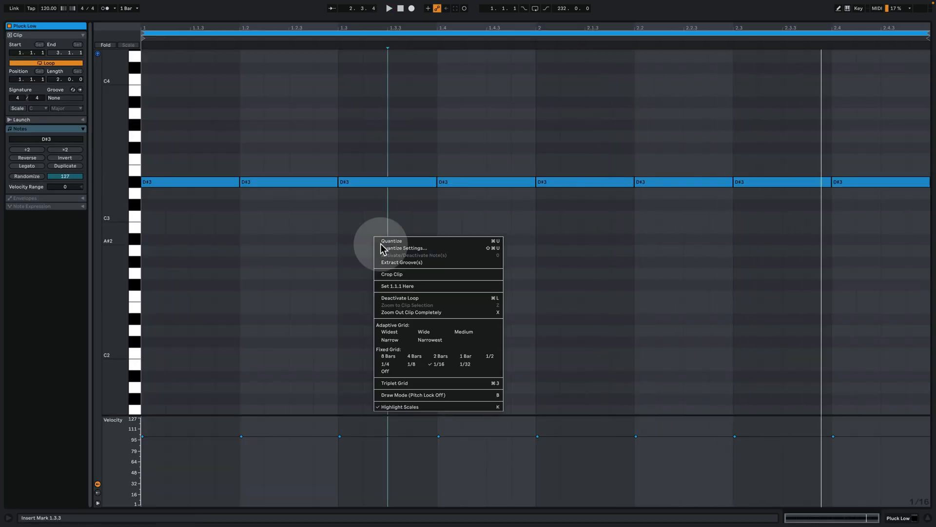
pyautogui.click(416, 363)
# - Audition the Pluck Low notes against the grid, return to the arrangement and stop playback
pyautogui.press('space')
pyautogui.press('space')
pyautogui.rightClick(348, 247)
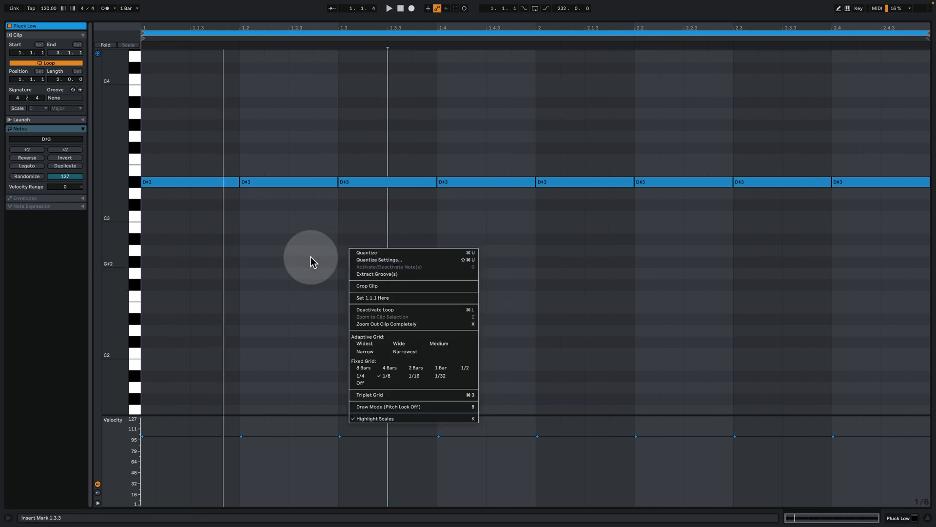
pyautogui.click(311, 257)
pyautogui.press('space')
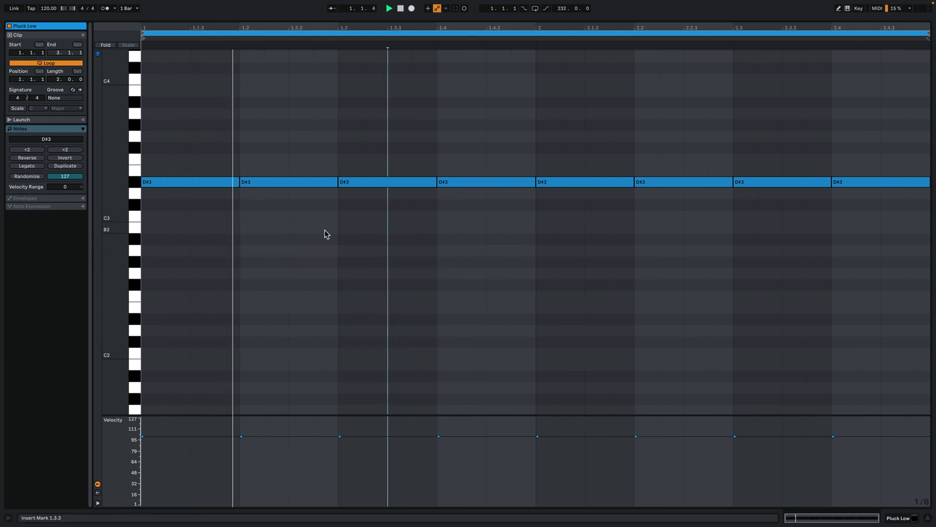
pyautogui.click(895, 518)
pyautogui.scroll(3, 780, 122)
pyautogui.press('space')
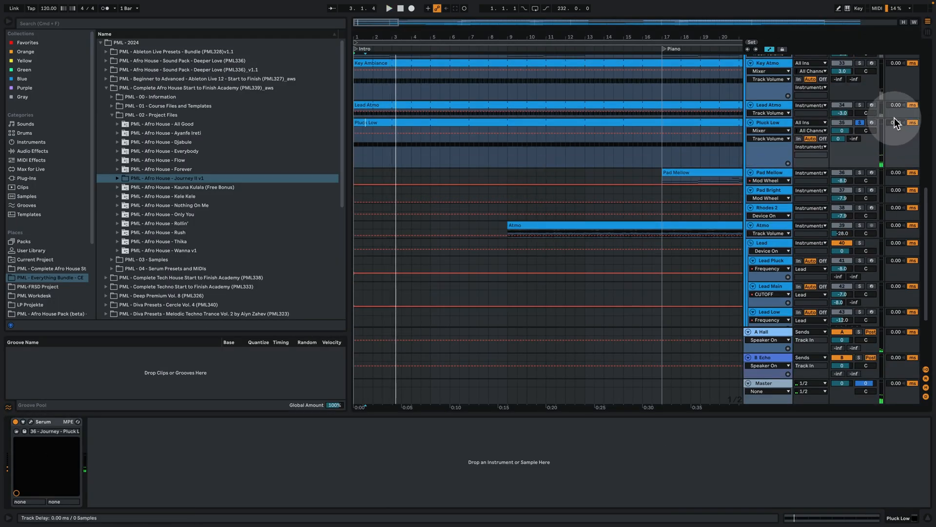
# - Compare Lead Atmo, Pluck Low, Key Atmo and Key Sine by soloing them one after another, and clear the solo
pyautogui.click(860, 104)
pyautogui.press('space')
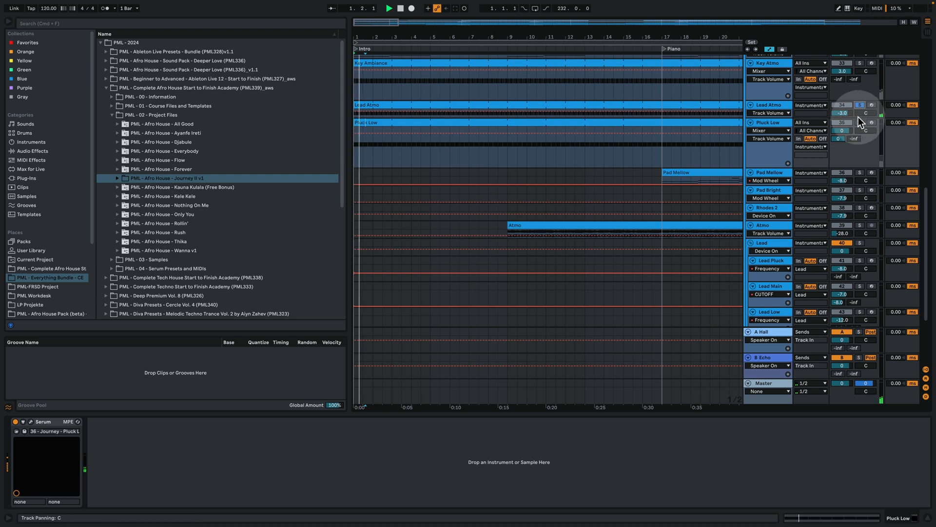
pyautogui.click(860, 122)
pyautogui.scroll(3, 864, 125)
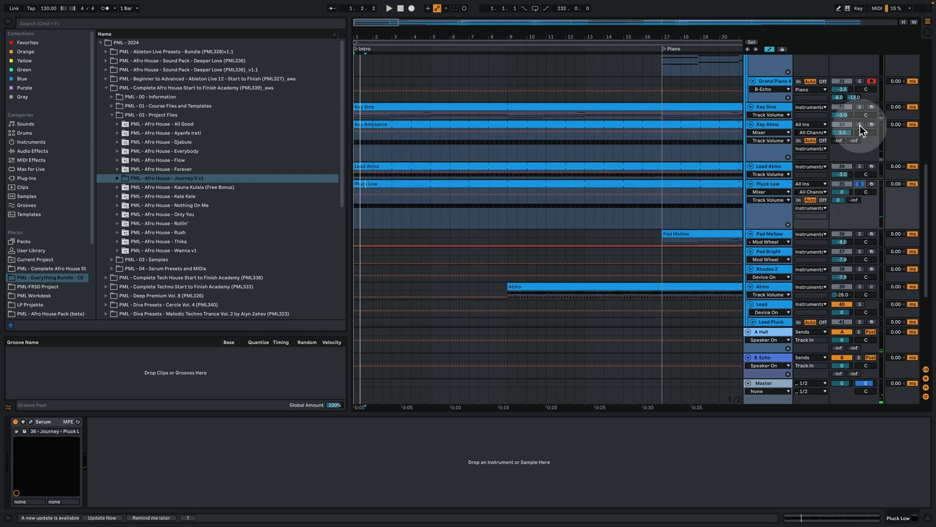
pyautogui.click(860, 124)
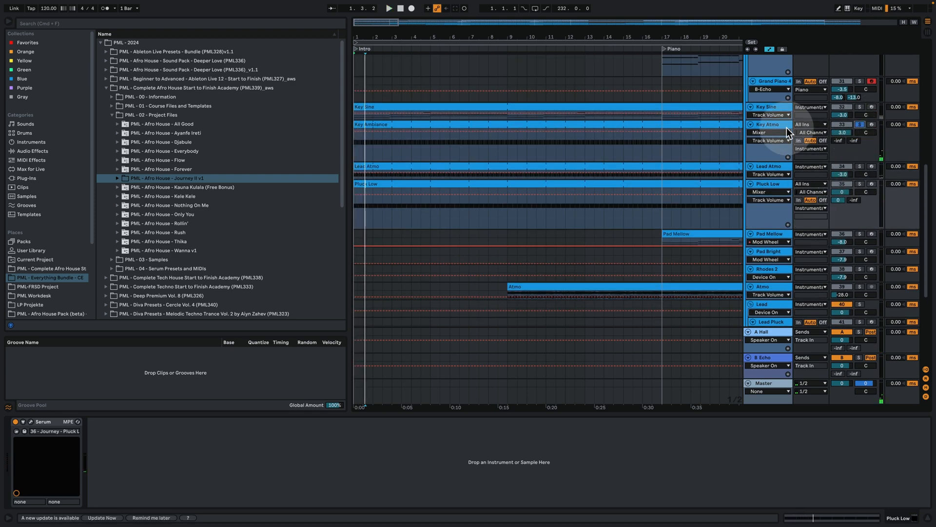
pyautogui.click(780, 125)
pyautogui.press('space')
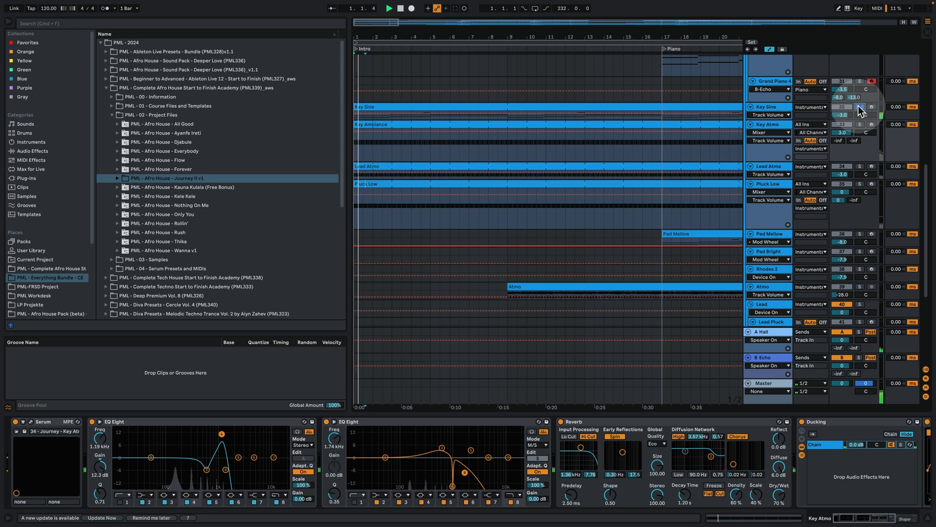
pyautogui.press('space')
pyautogui.click(860, 107)
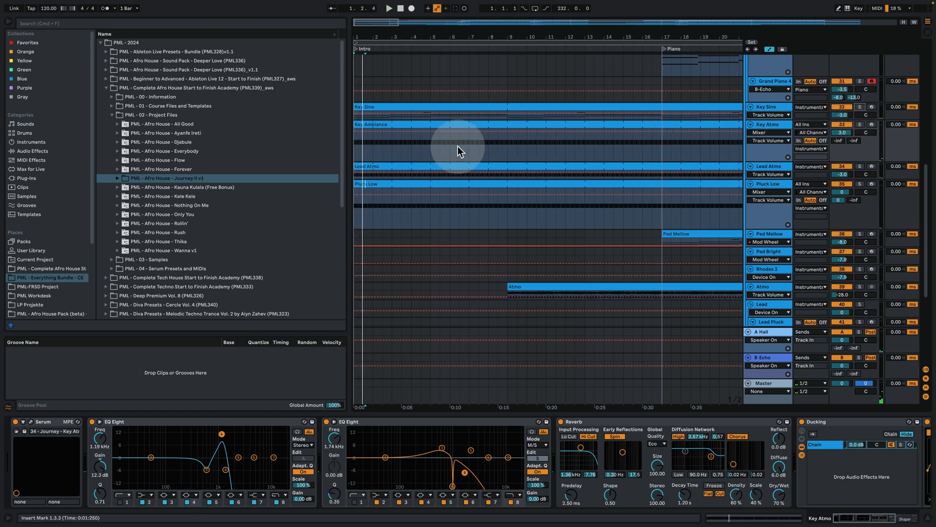
# - Play all layers together from bar 5, enlarge the Atmo lane and stop playback
pyautogui.click(436, 140)
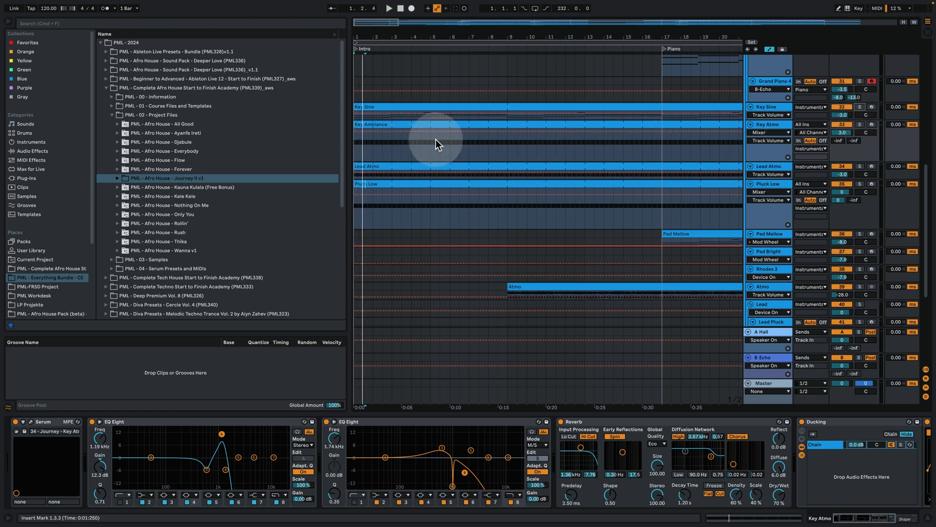
pyautogui.press('space')
pyautogui.scroll(-4, 563, 186)
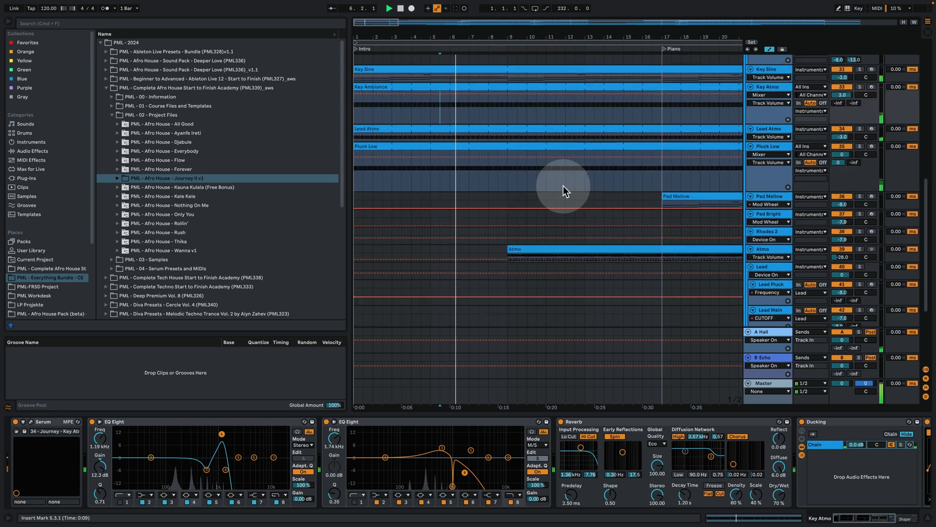
pyautogui.moveTo(518, 37); pyautogui.dragTo(471, 40)
pyautogui.moveTo(789, 239); pyautogui.dragTo(781, 280)
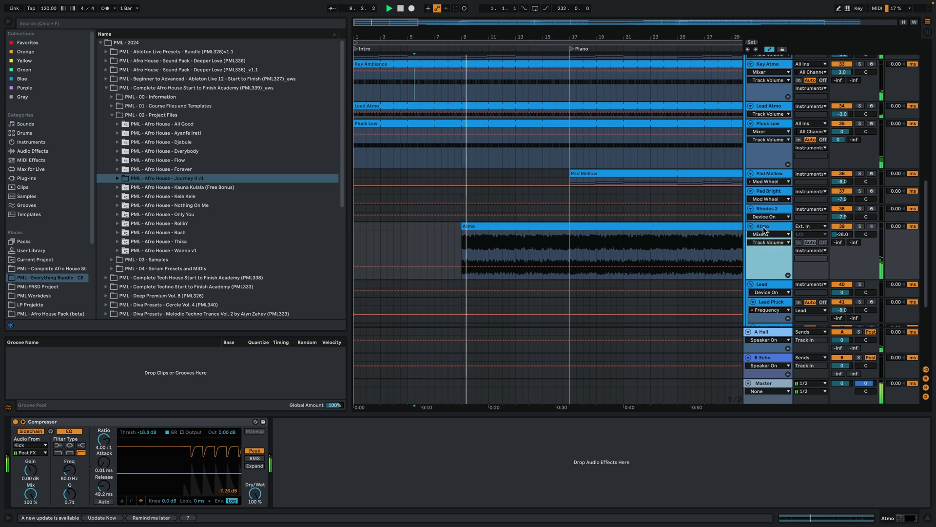
pyautogui.press('space')
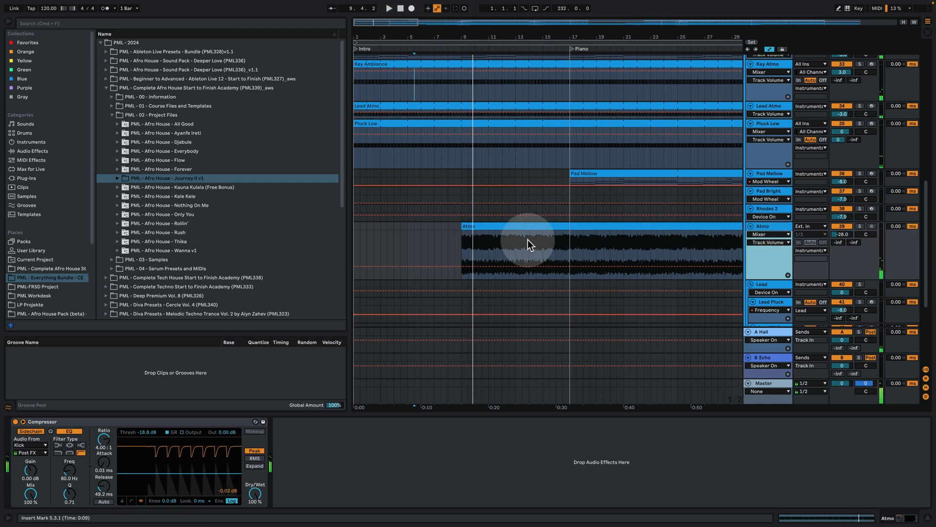
# - Audition the Atmo loop from bar 9, both soloed and together with all the other layers
pyautogui.click(495, 227)
pyautogui.click(859, 225)
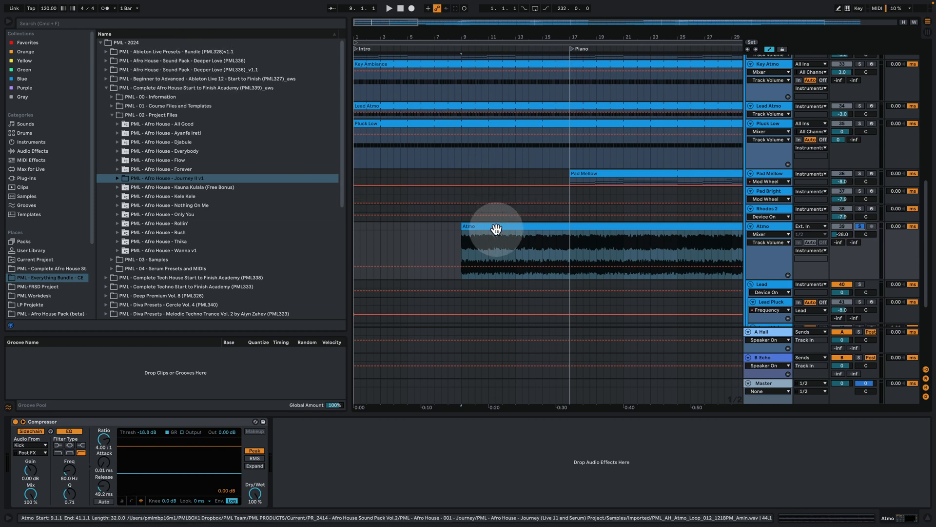
pyautogui.click(472, 239)
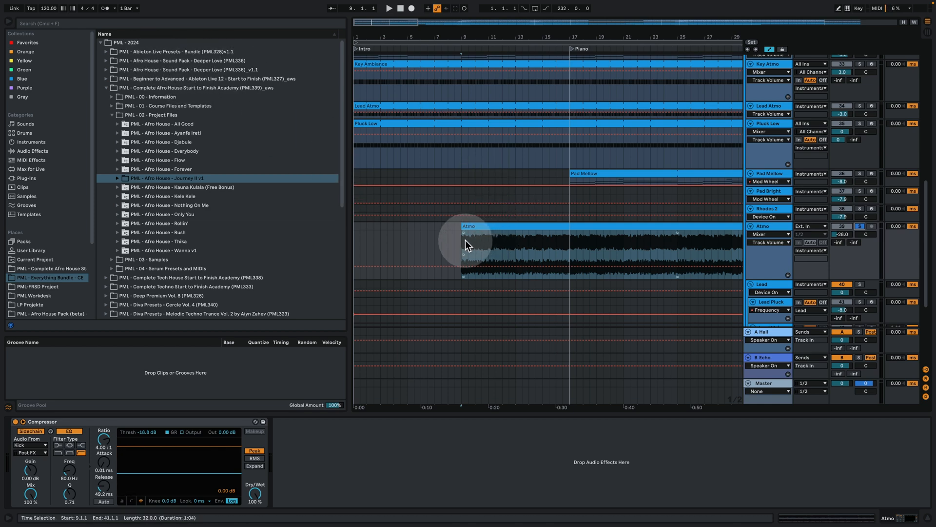
pyautogui.click(462, 241)
pyautogui.press('space')
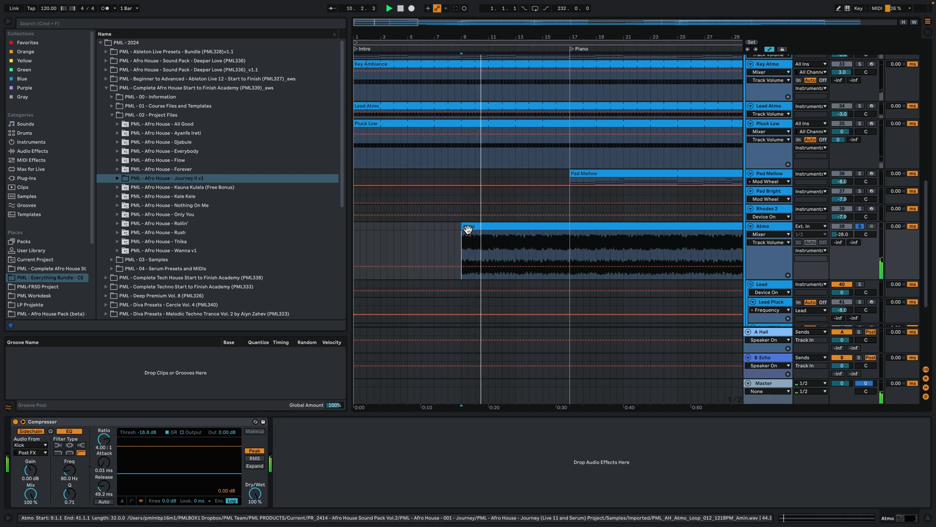
pyautogui.click(466, 229)
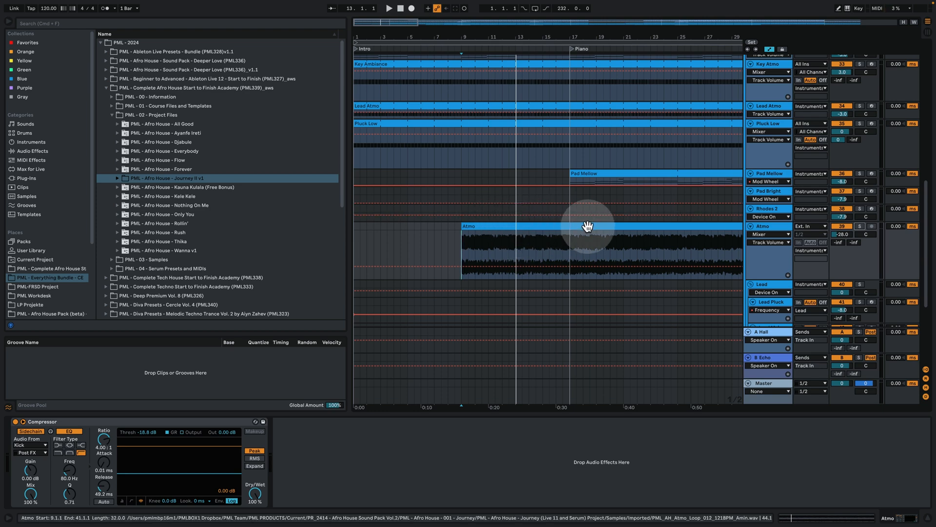
pyautogui.press('space')
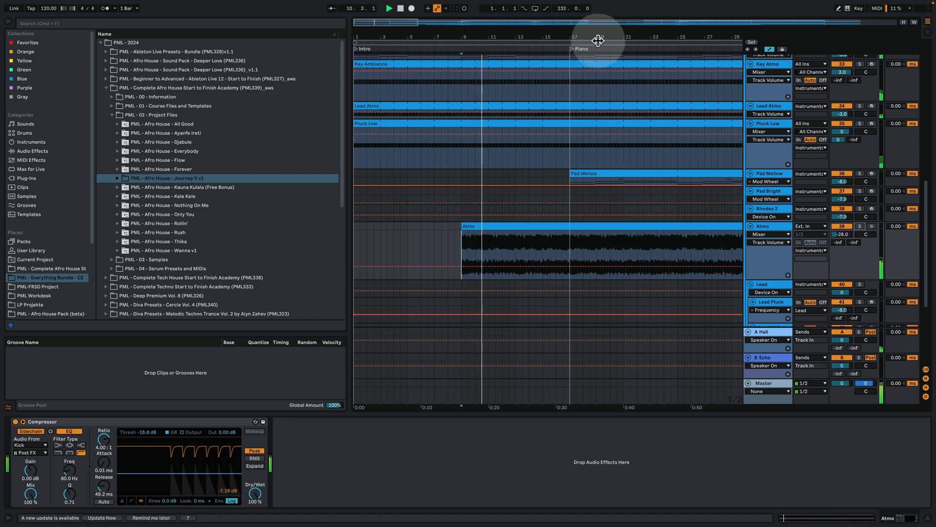
# - Enlarge the Pad Mellow lane and inspect its Serum patch, closing the synth window again
pyautogui.moveTo(780, 184); pyautogui.dragTo(788, 217)
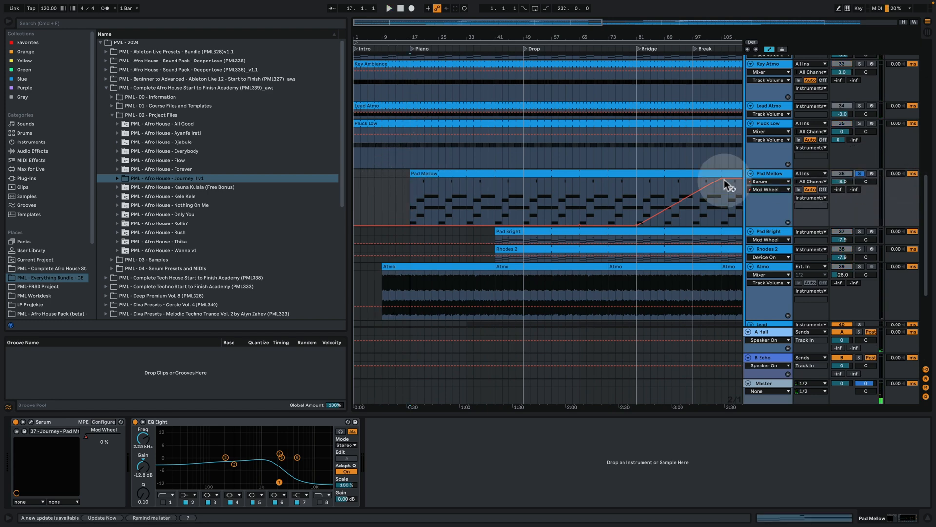
pyautogui.click(30, 422)
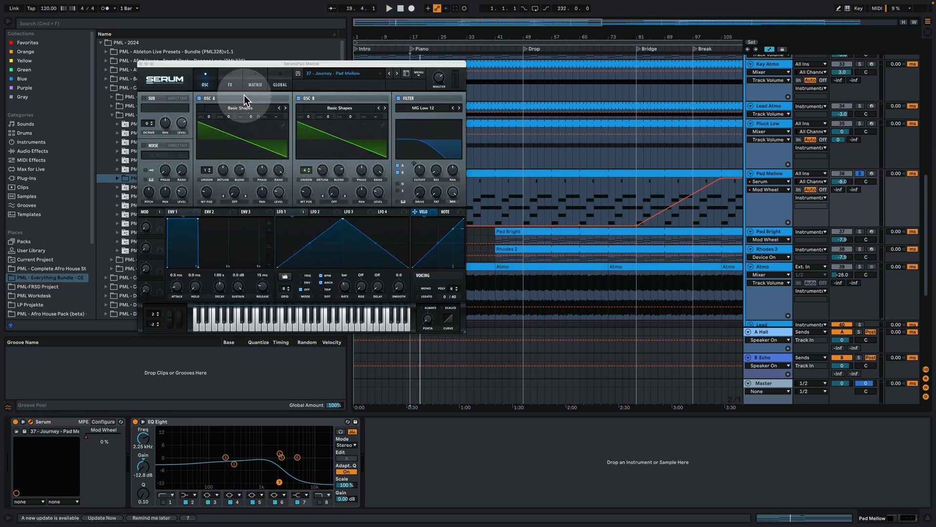
pyautogui.click(141, 64)
# - Audition the soloed Pad Mellow from bars 89 and 121 along its Mod Wheel automation
pyautogui.click(526, 195)
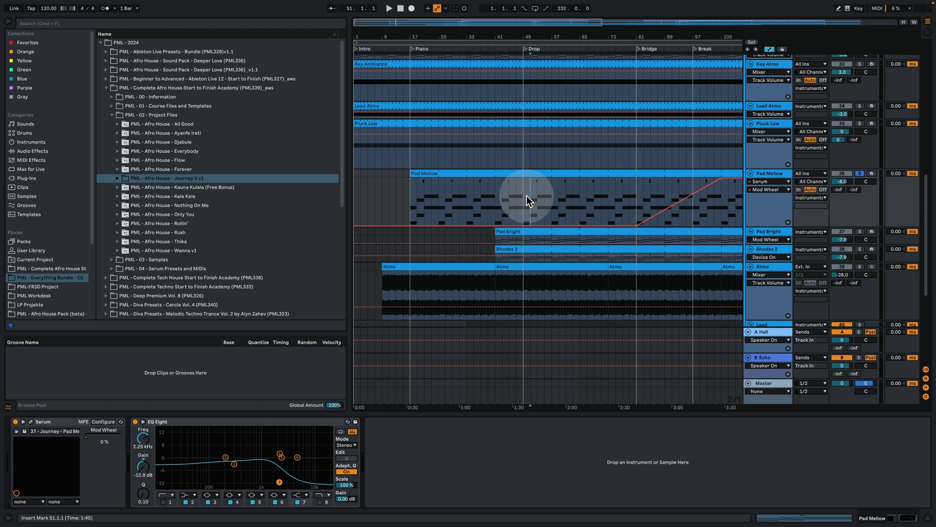
pyautogui.click(667, 195)
pyautogui.press('space')
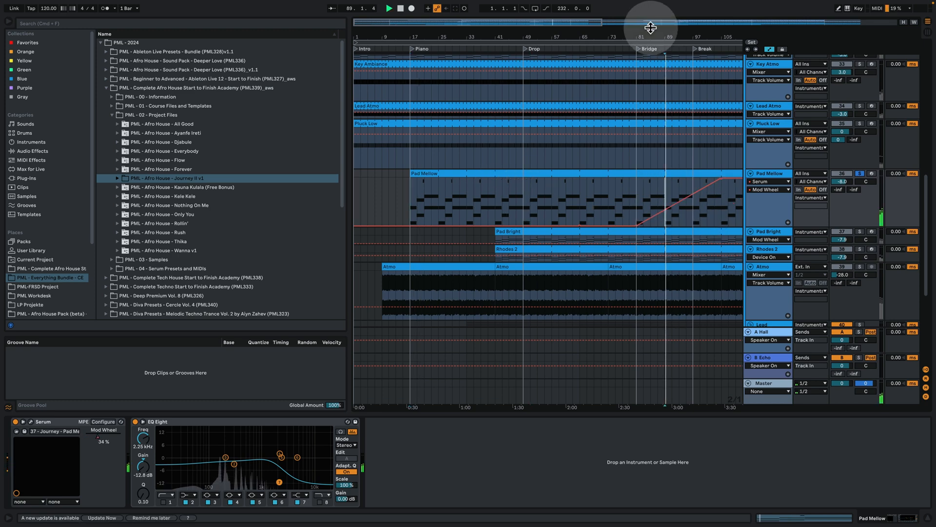
pyautogui.moveTo(657, 34); pyautogui.dragTo(503, 18)
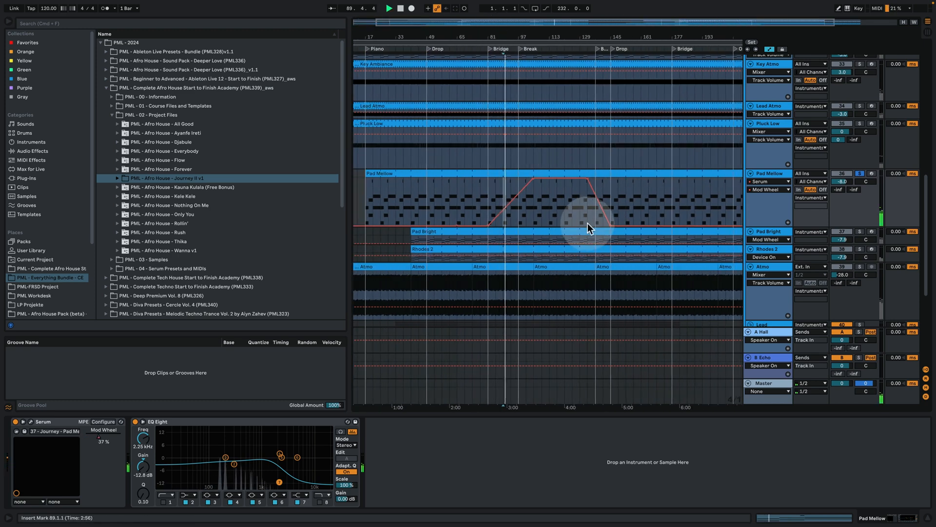
pyautogui.click(567, 203)
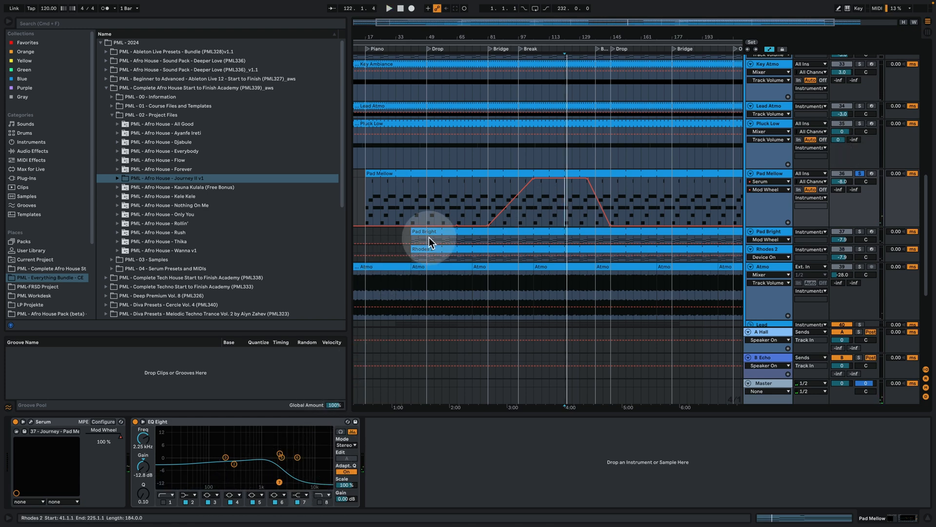
# - Solo Pad Bright and audition its Auto Filter Frequency automation from bars 121 and 145 in an enlarged lane, then stop playback
pyautogui.click(859, 232)
pyautogui.click(785, 232)
pyautogui.press('space')
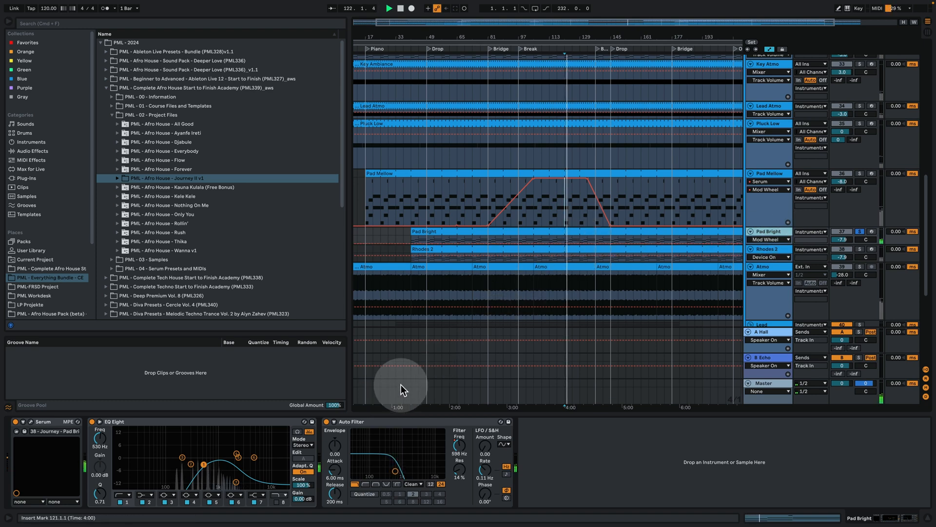
pyautogui.click(458, 446)
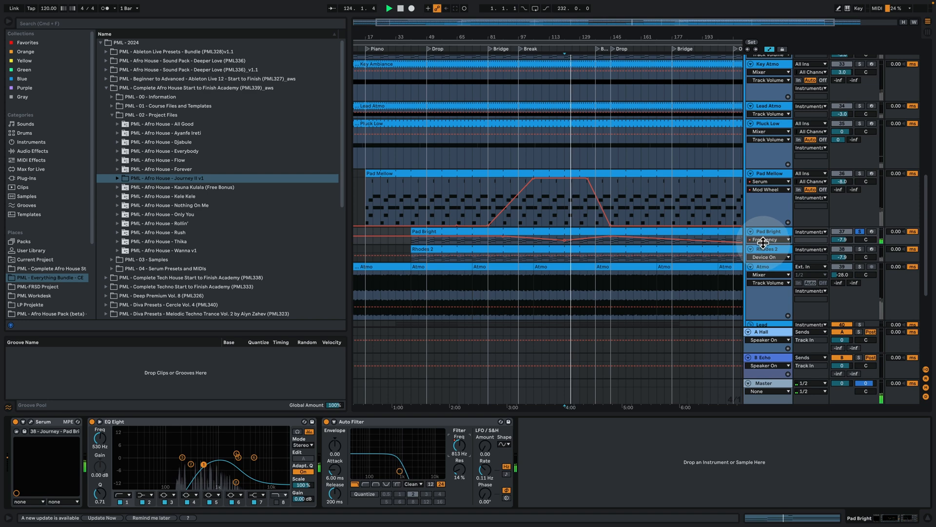
pyautogui.moveTo(763, 241); pyautogui.dragTo(762, 295)
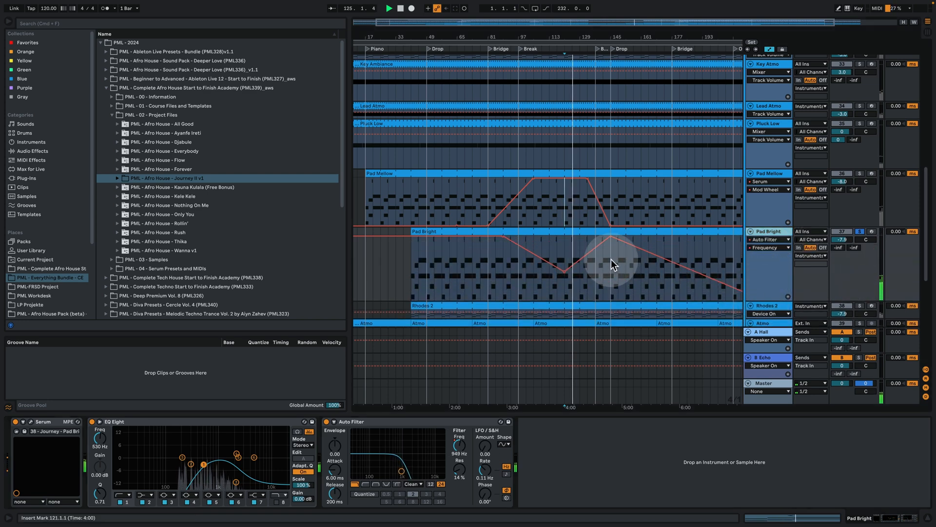
pyautogui.click(611, 259)
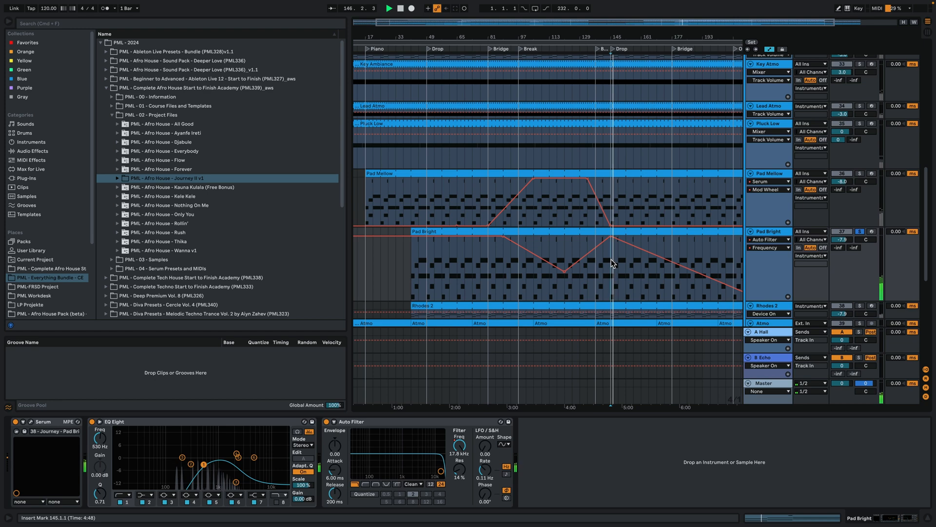
pyautogui.press('space')
# - Enlarge and solo the Rhodes 2 track and check which of its devices can be automated
pyautogui.scroll(-3, 609, 283)
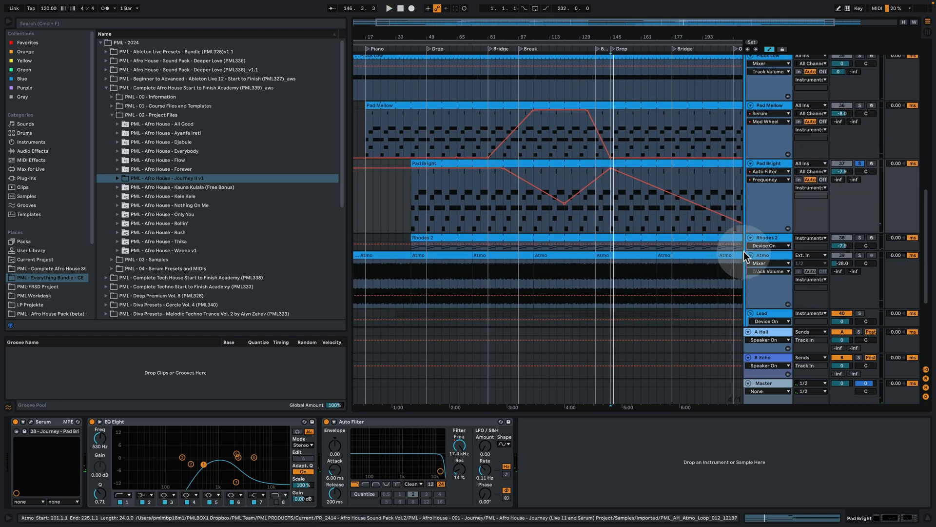
pyautogui.moveTo(767, 251); pyautogui.dragTo(770, 292)
pyautogui.click(860, 237)
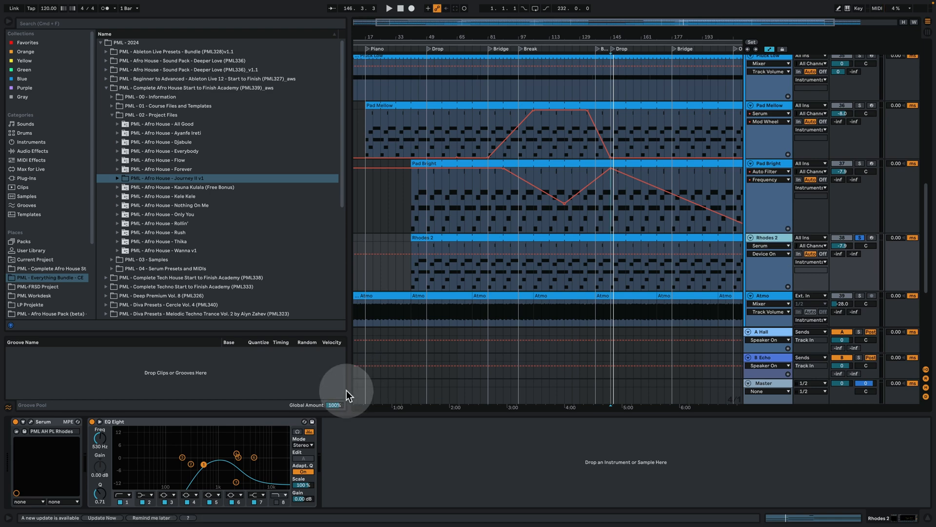
pyautogui.click(770, 244)
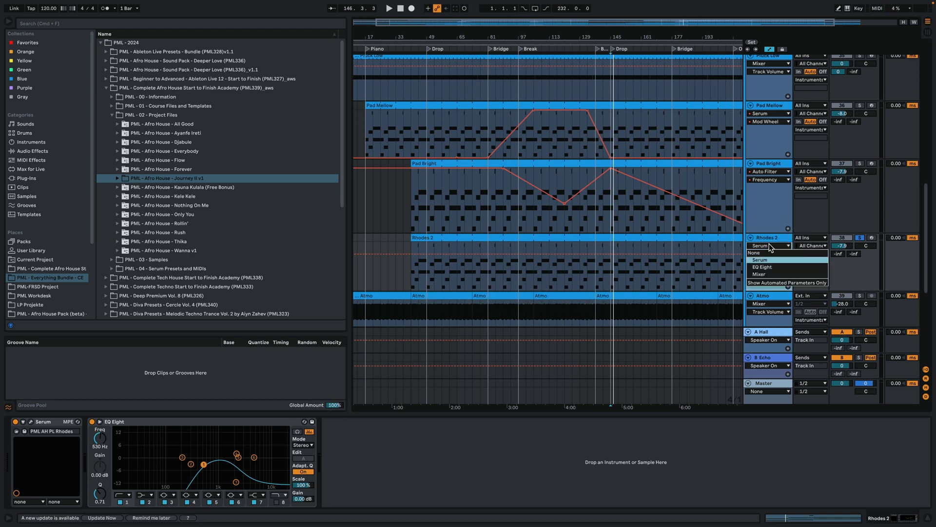
pyautogui.click(609, 275)
# - Play the soloed Rhodes 2 from bar 109 and open its Serum patch
pyautogui.click(542, 279)
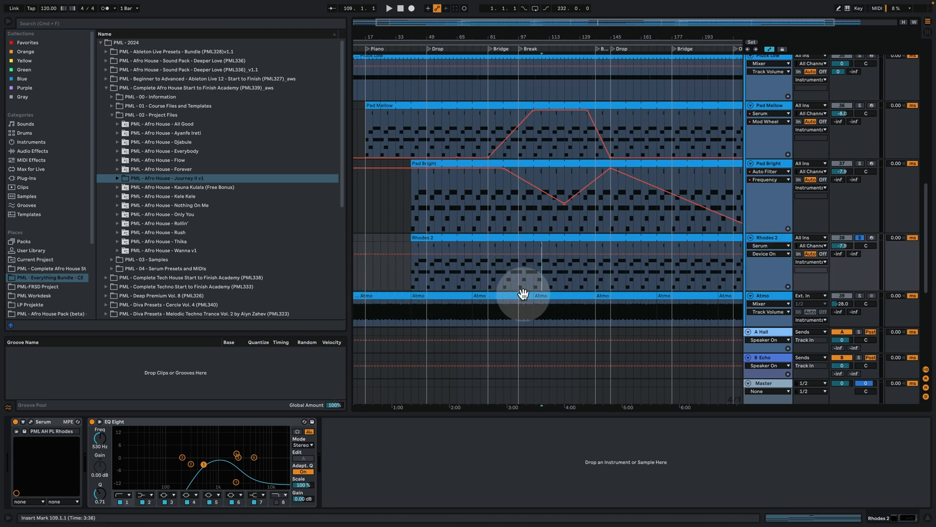
pyautogui.press('space')
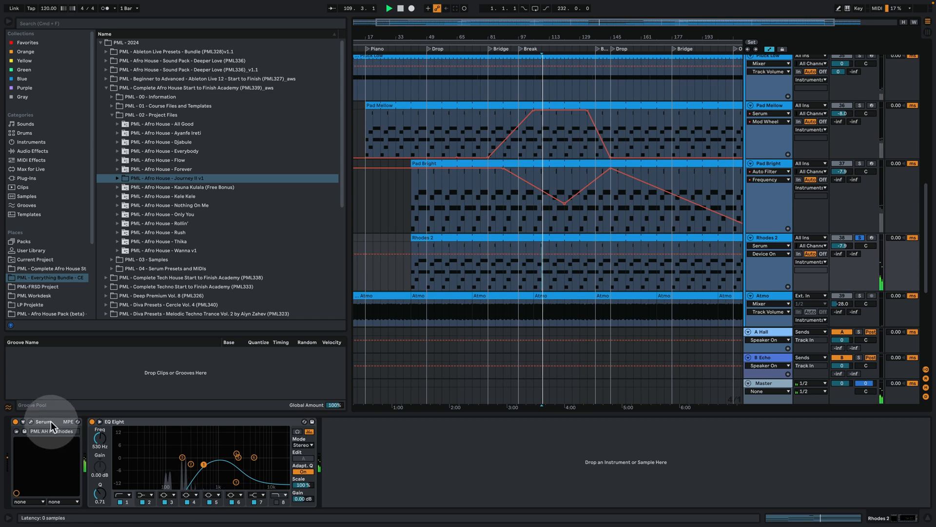
pyautogui.click(31, 422)
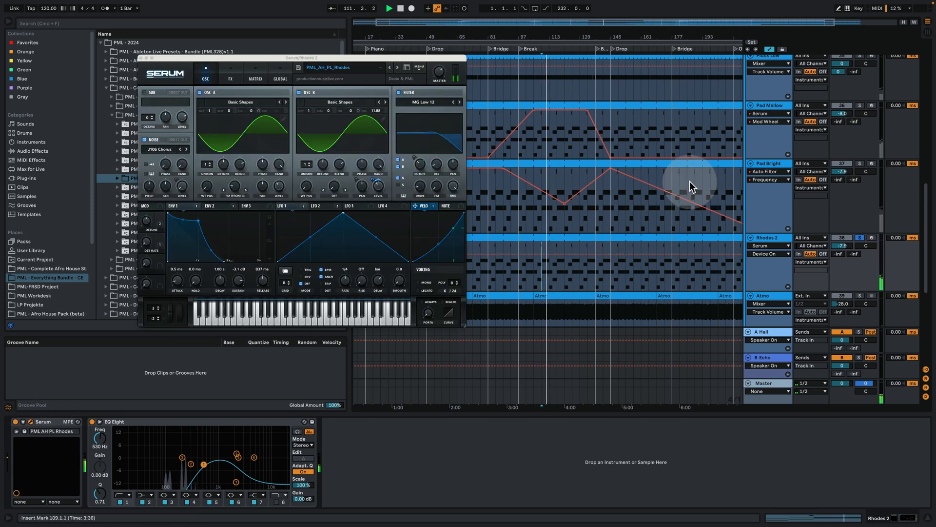
# - Play Rhodes 2 from bar 113 and add Pad Bright, Pad Mellow, Pluck Low and Lead Atmo to the solo
pyautogui.click(550, 269)
pyautogui.click(861, 164)
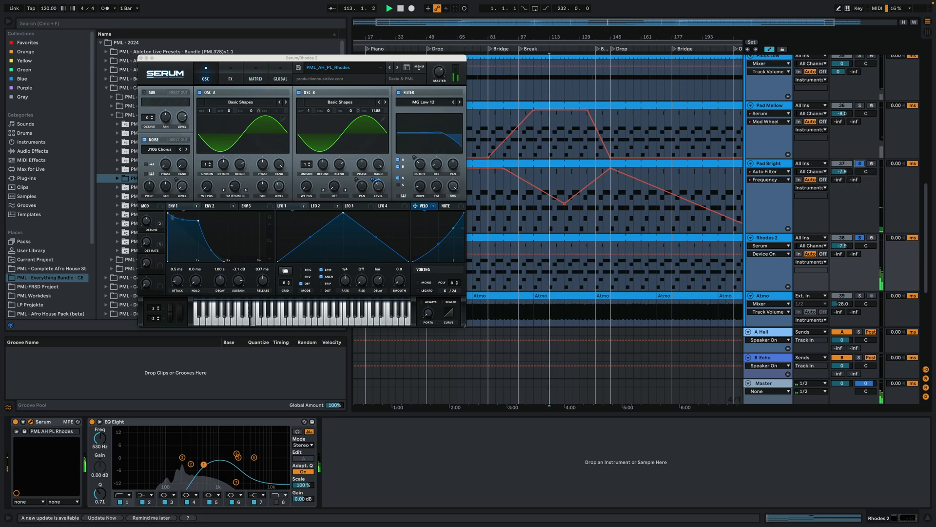
pyautogui.click(860, 106)
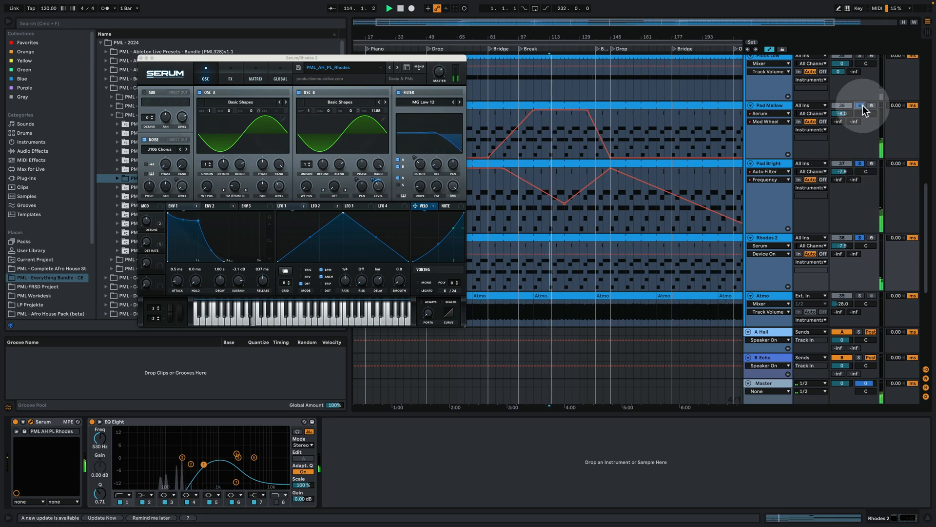
pyautogui.scroll(3, 834, 195)
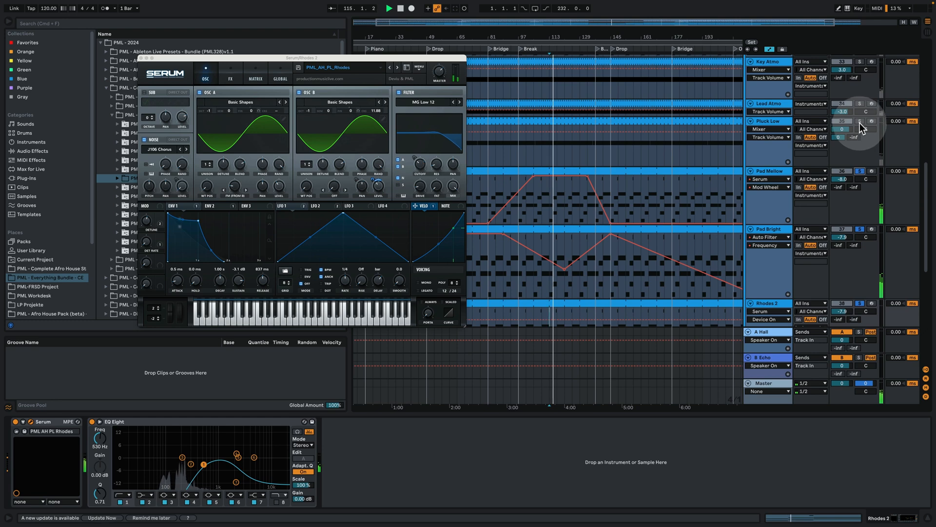
pyautogui.click(858, 103)
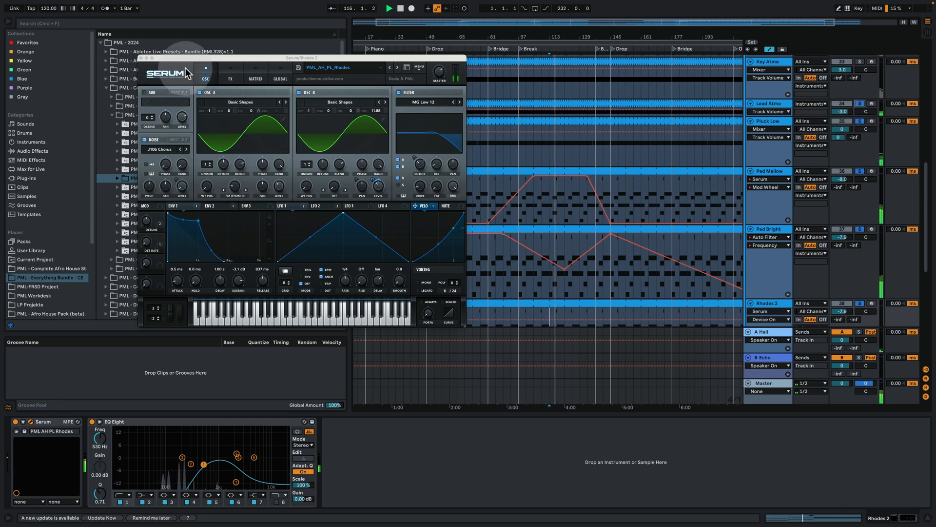
# - Close the Rhodes 2 Serum window, stop playback and hide the device view
pyautogui.click(137, 54)
pyautogui.click(140, 57)
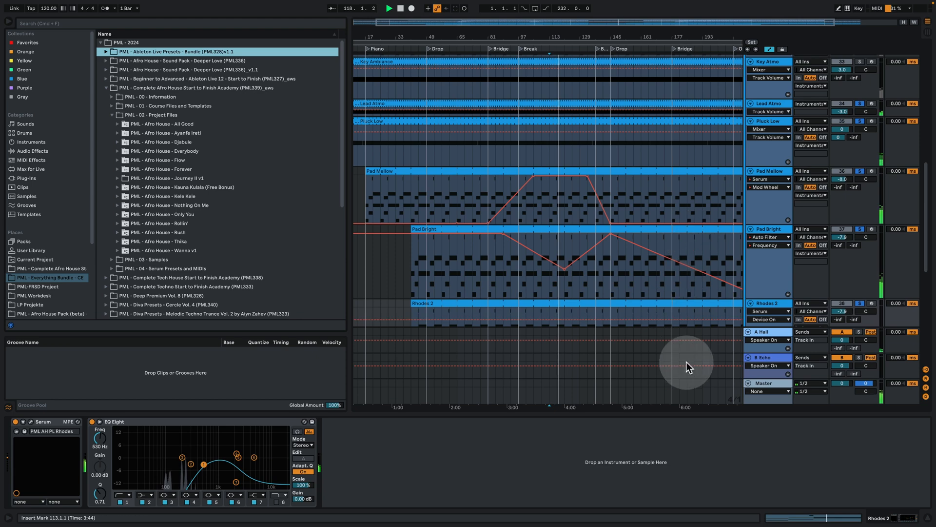
pyautogui.click(930, 521)
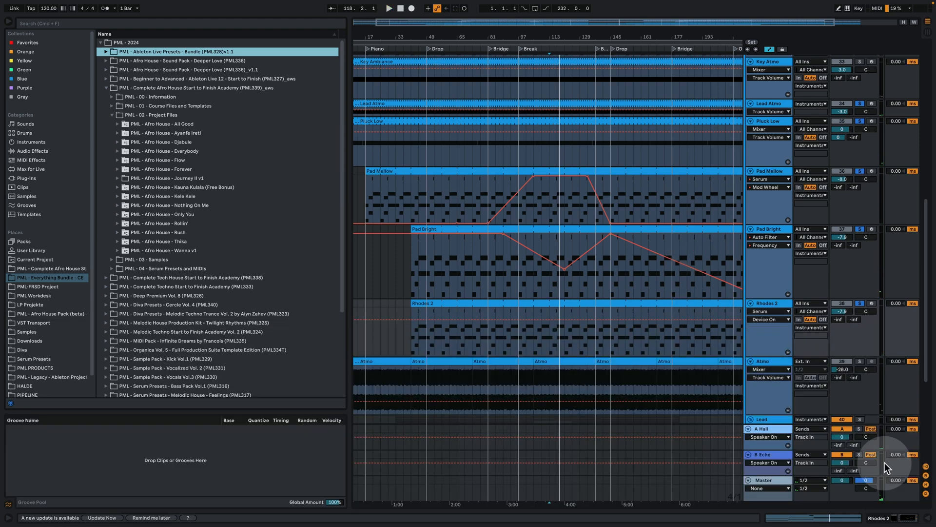
# - Look over the lead and Fx tracks below the pads and clear all solos
pyautogui.scroll(-3, 658, 332)
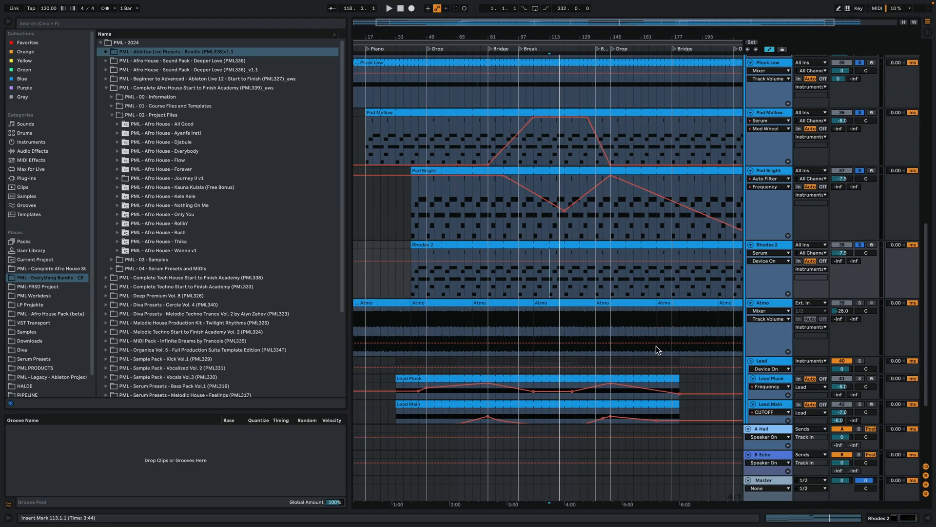
pyautogui.scroll(-4, 656, 347)
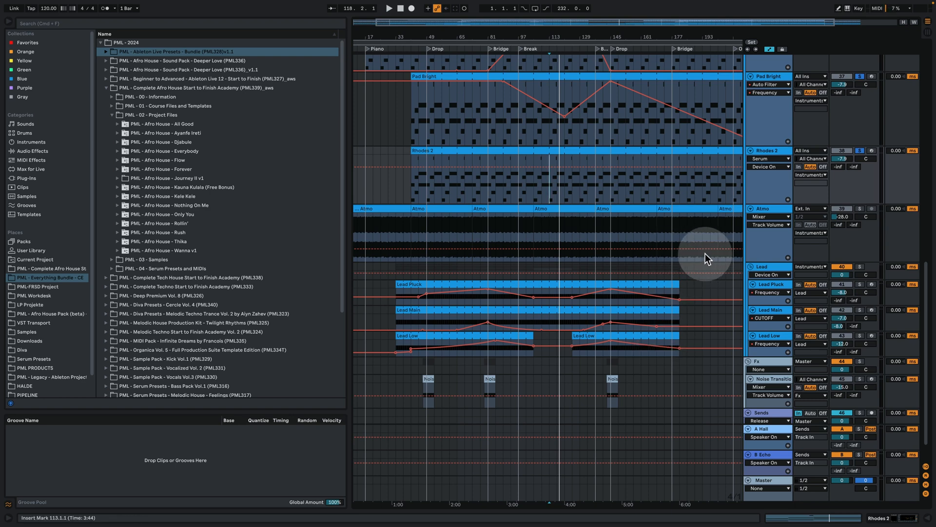
pyautogui.scroll(3, 710, 267)
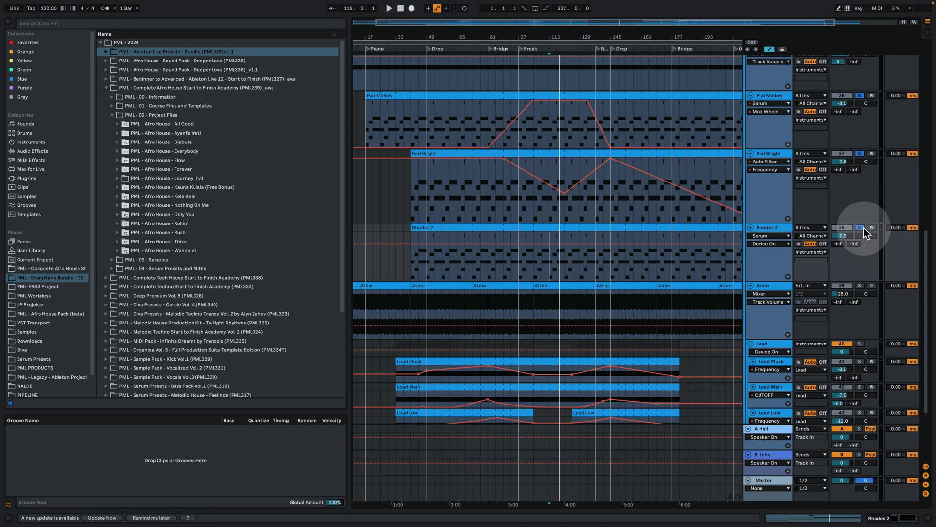
pyautogui.click(864, 227)
pyautogui.click(862, 227)
pyautogui.click(642, 132)
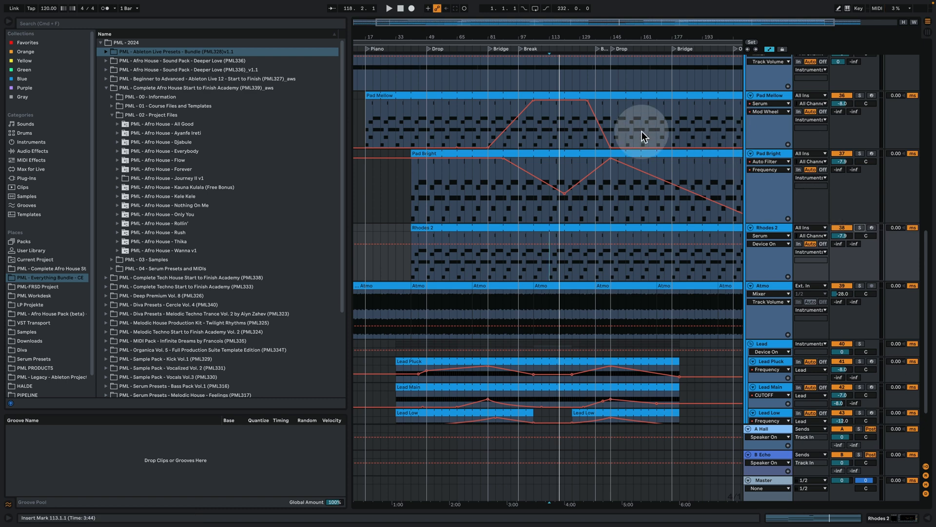
# - Examine the notes of the first Lead Pluck clip in the Lead group and return to the arrangement with its devices shown
pyautogui.scroll(-5, 594, 326)
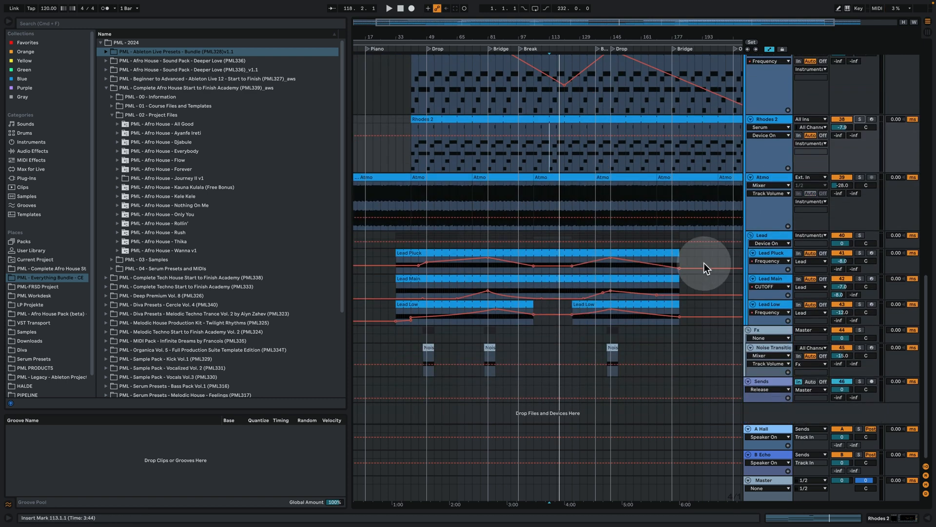
pyautogui.click(776, 237)
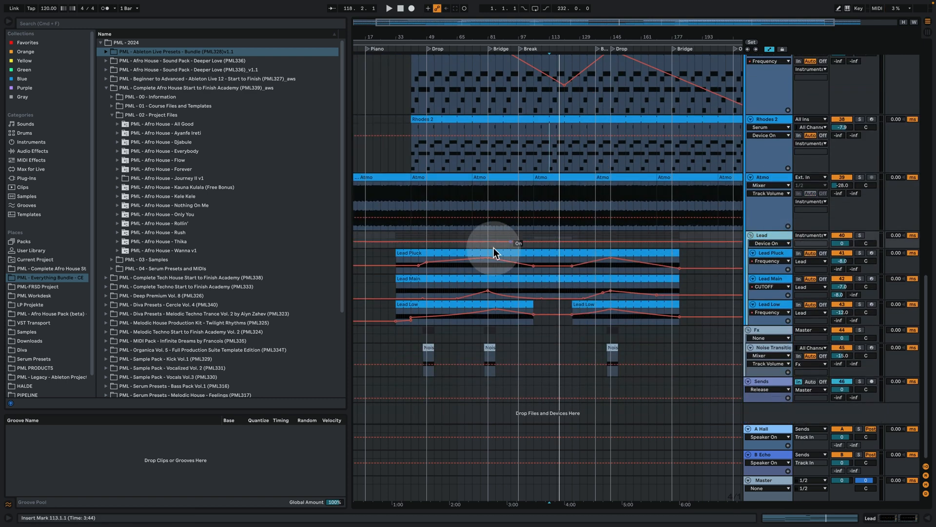
pyautogui.doubleClick(438, 253)
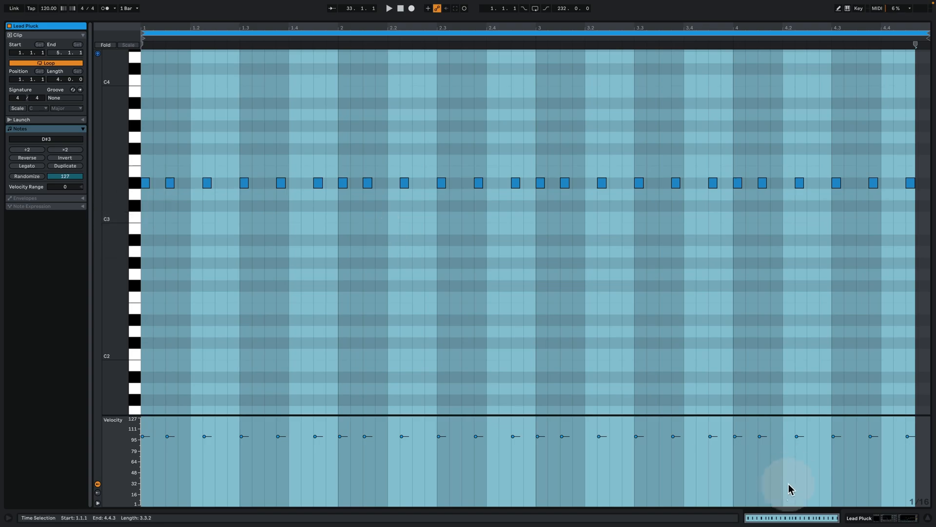
pyautogui.click(865, 518)
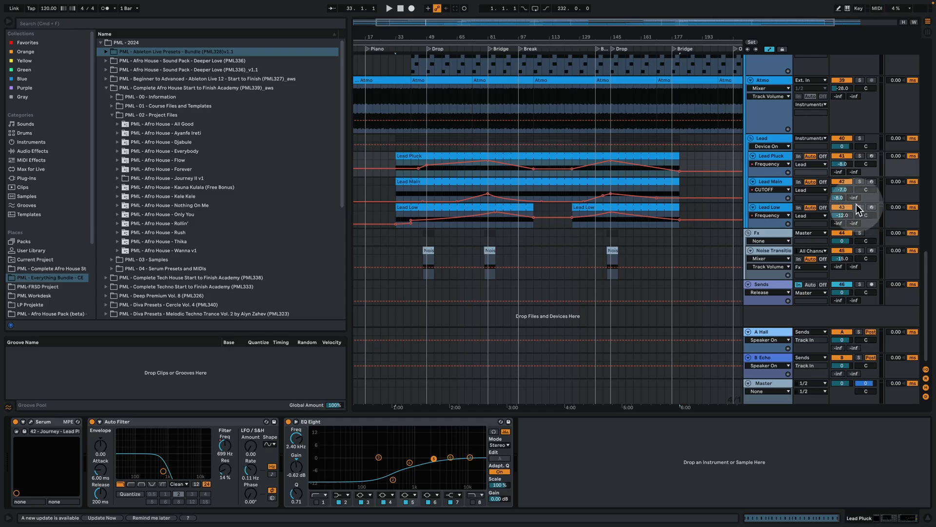
# - Solo Lead Pluck, audition it from bar 33 and inspect its Serum patch
pyautogui.click(861, 156)
pyautogui.press('space')
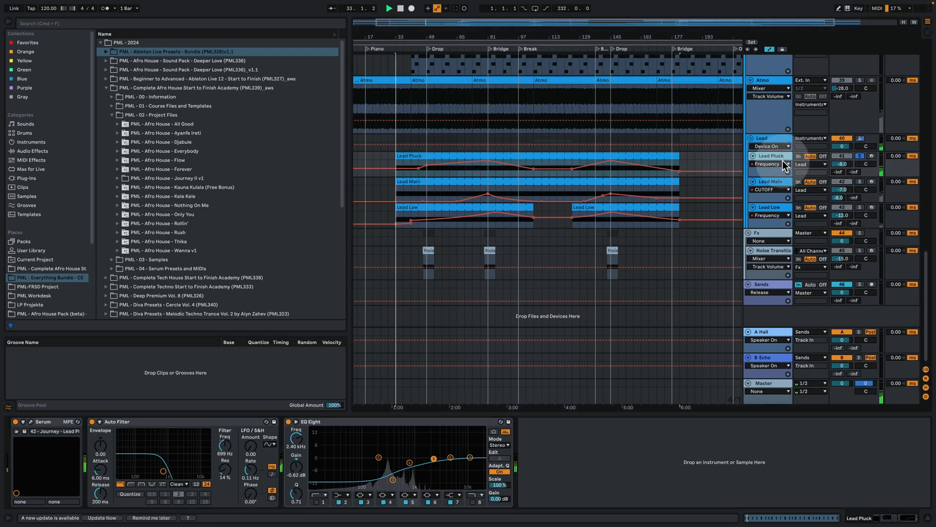
pyautogui.click(31, 421)
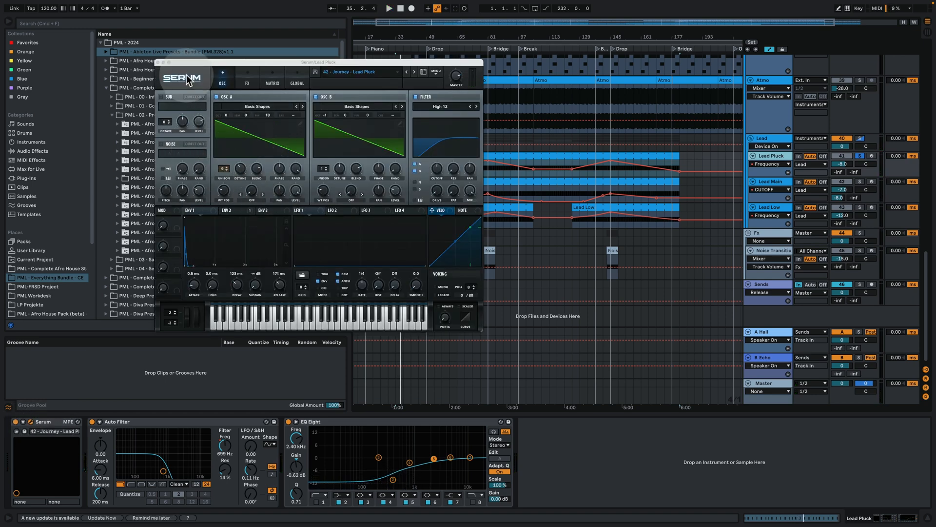
pyautogui.click(158, 64)
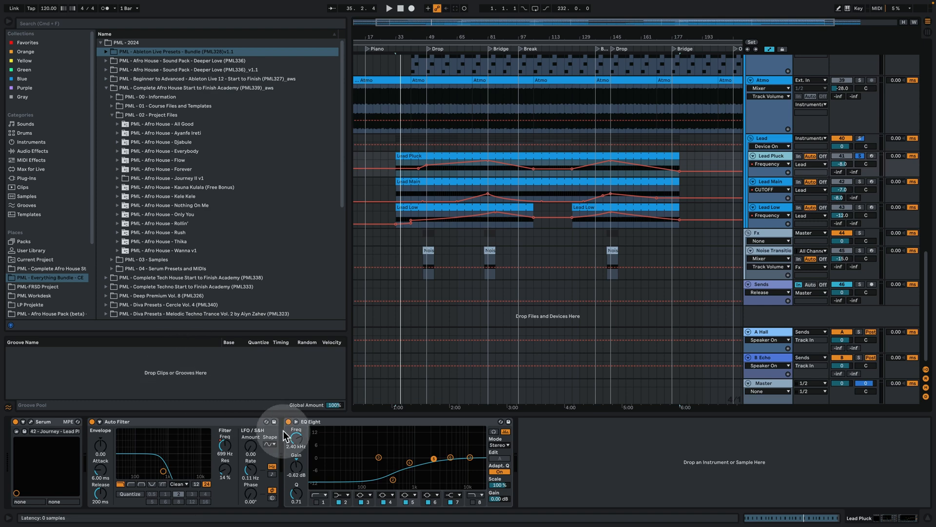
# - Enlarge the Lead Pluck lane to examine its Auto Filter Frequency automation and place the insert marker at bar 69
pyautogui.click(465, 175)
pyautogui.moveTo(787, 177); pyautogui.dragTo(789, 229)
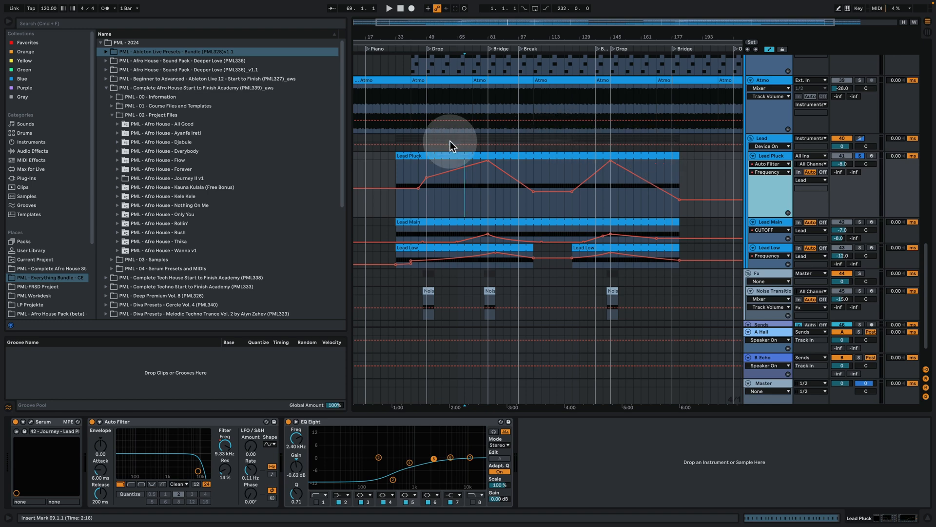
pyautogui.click(465, 199)
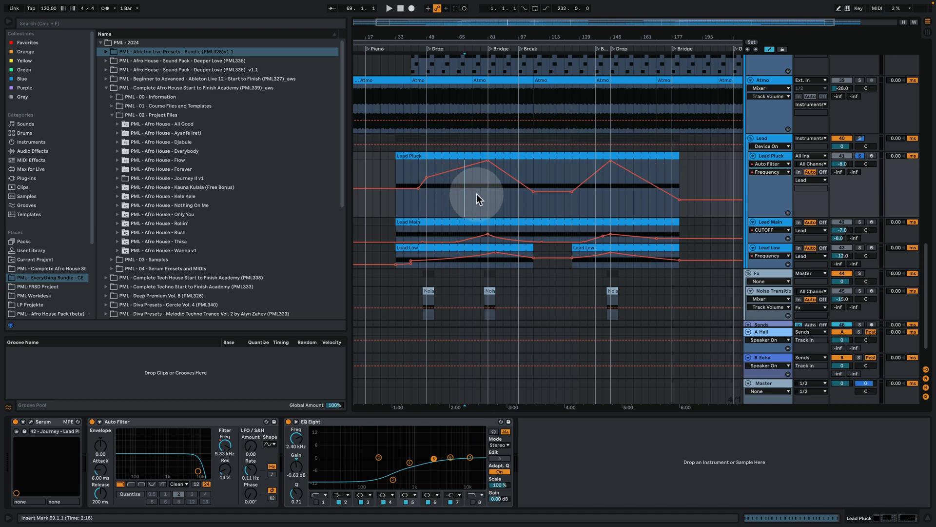
# - Audition Lead Pluck from bar 69 and compare the Lead group's EQ devices with the track's own chain
pyautogui.press('space')
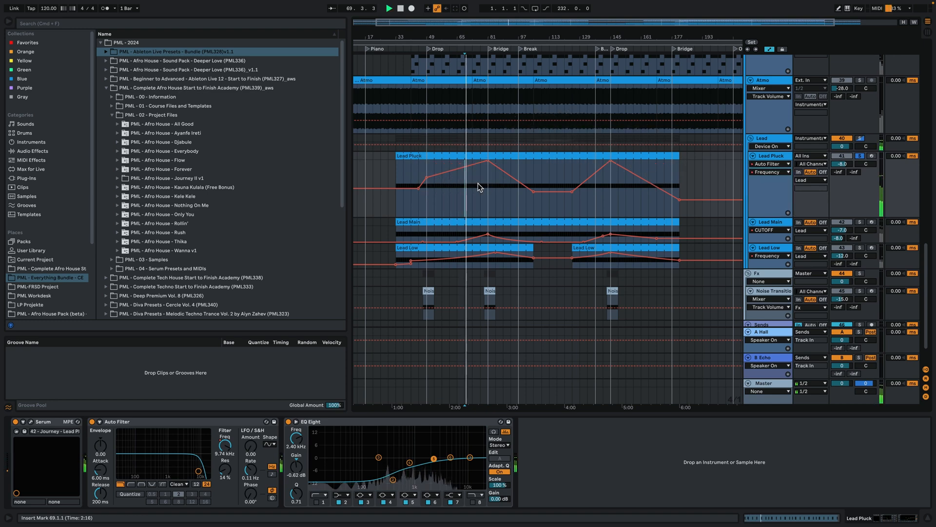
pyautogui.click(775, 138)
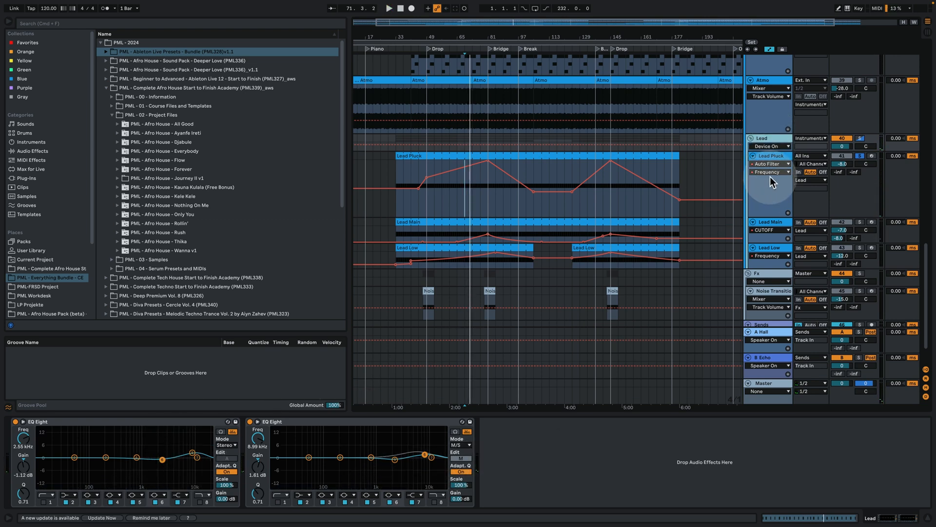
pyautogui.click(772, 159)
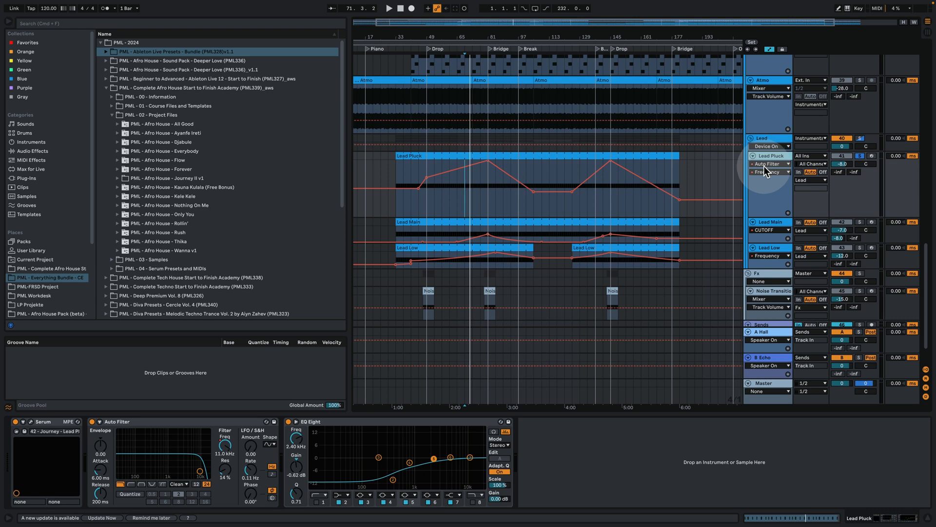
# - Solo Lead Main in the Lead group and audition it from bar 69 with its device chain shown
pyautogui.click(775, 225)
pyautogui.click(860, 222)
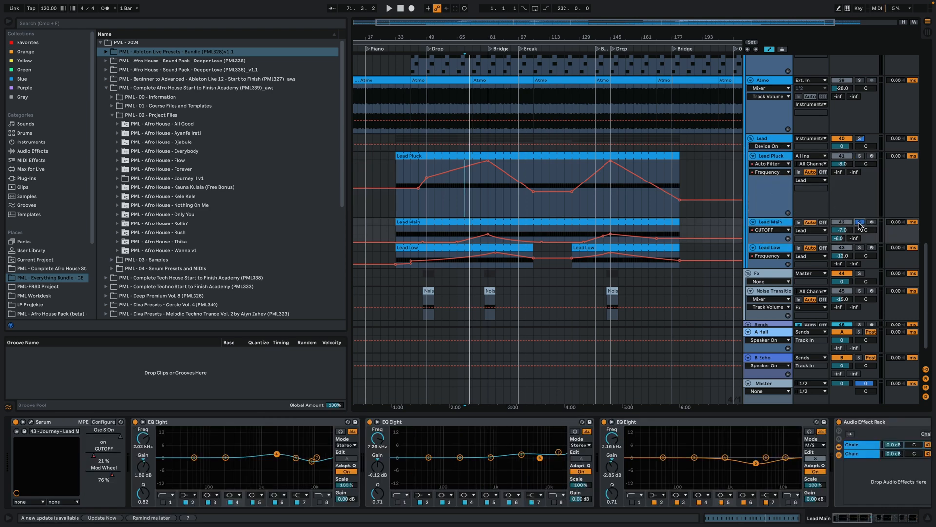
pyautogui.press('space')
pyautogui.click(786, 221)
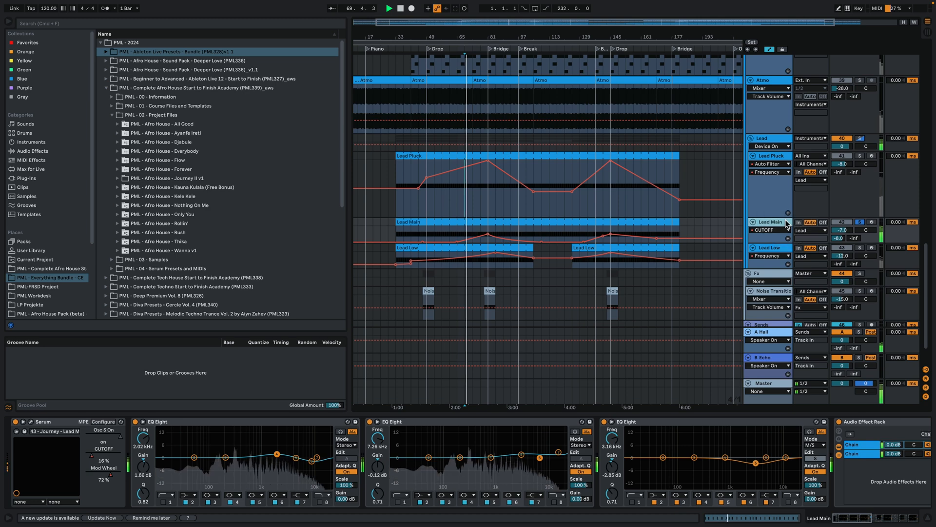
pyautogui.click(407, 220)
pyautogui.click(465, 294)
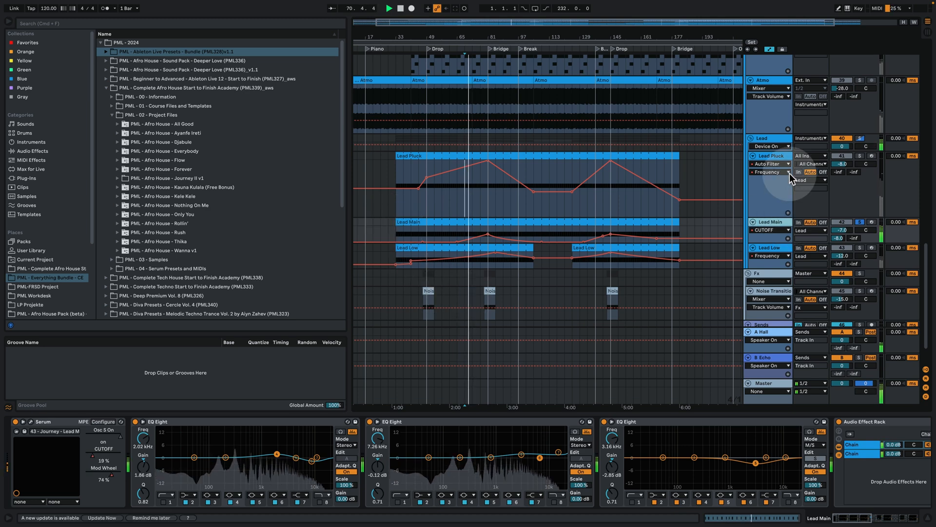
# - Open Lead Main's Serum patch, inspect oscillator A's warp modes and audition its warp control
pyautogui.click(31, 423)
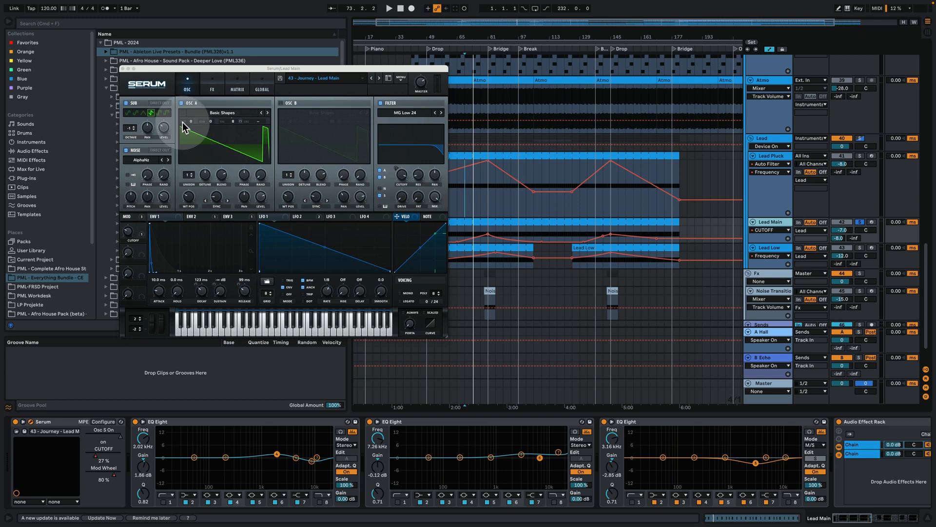
pyautogui.click(216, 206)
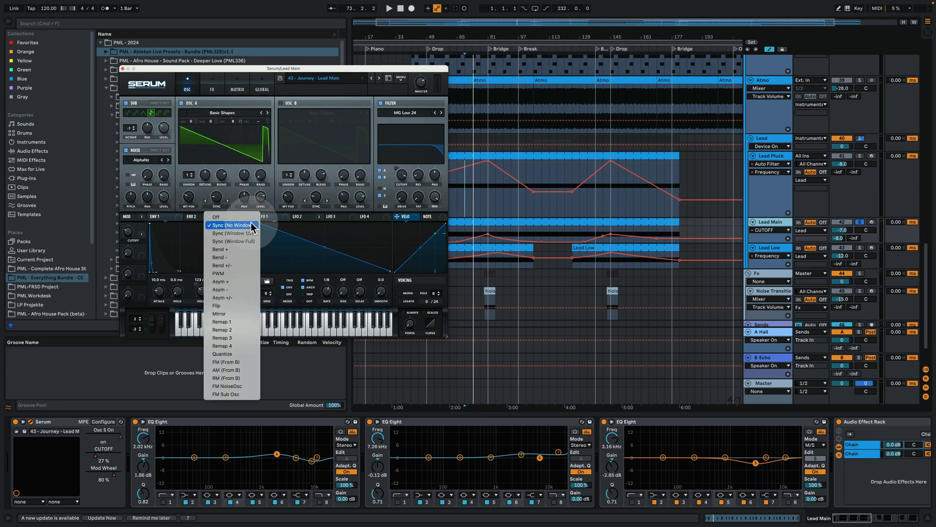
pyautogui.click(263, 68)
pyautogui.moveTo(219, 200)
pyautogui.mouseDown()
pyautogui.moveTo(218, 188)
pyautogui.moveTo(243, 172)
pyautogui.moveTo(222, 183)
pyautogui.moveTo(229, 148)
pyautogui.moveTo(220, 203)
pyautogui.moveTo(233, 294)
pyautogui.moveTo(229, 192)
pyautogui.moveTo(241, 207)
pyautogui.moveTo(219, 200)
pyautogui.mouseUp()
pyautogui.press('space')
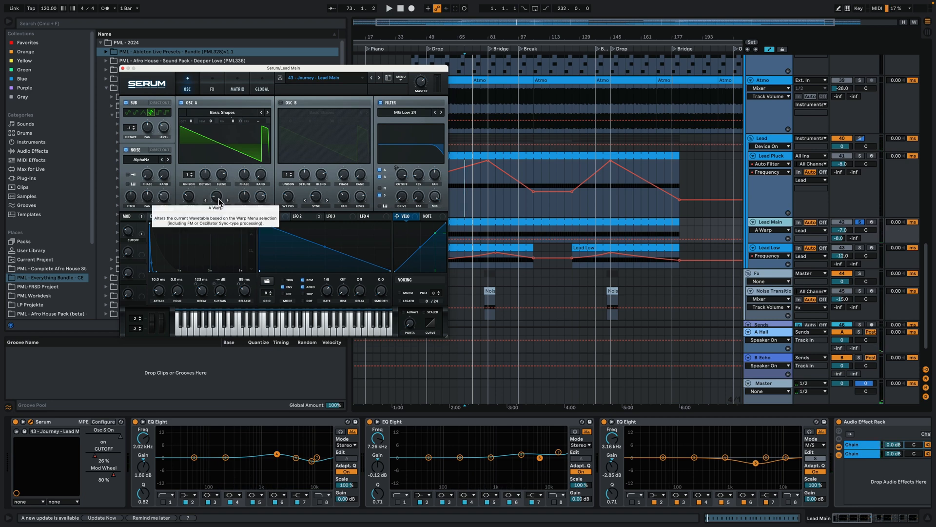
# - Move the Lead Main Serum window clear of the arrangement and inspect its effects page, returning to the oscillators
pyautogui.moveTo(246, 69); pyautogui.dragTo(152, 44)
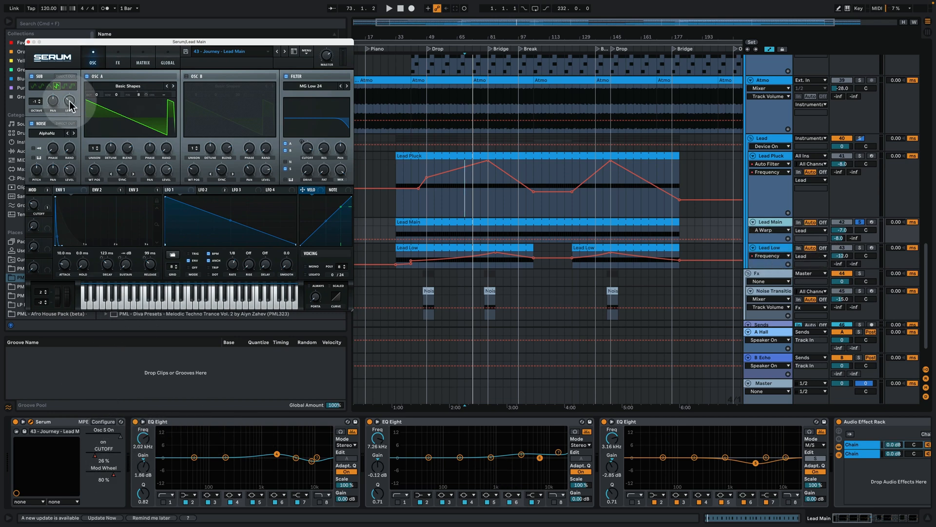
pyautogui.click(117, 61)
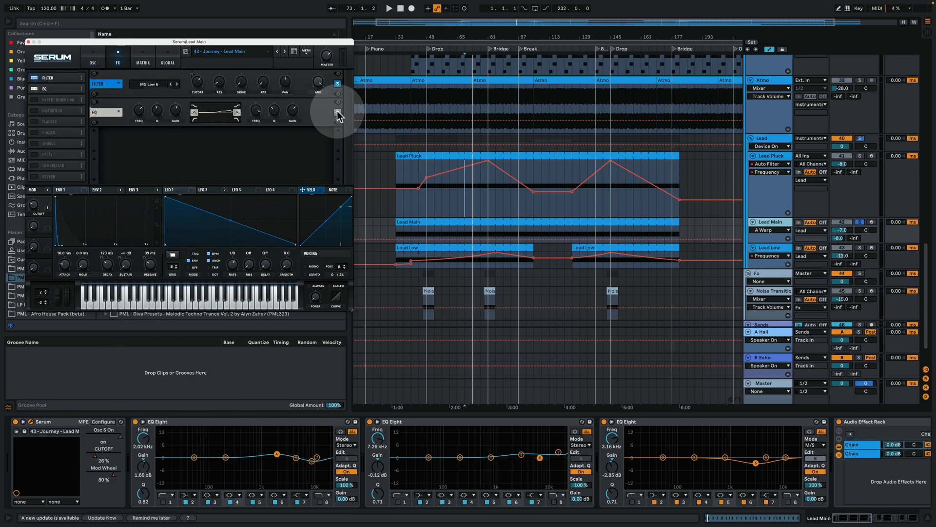
pyautogui.click(93, 59)
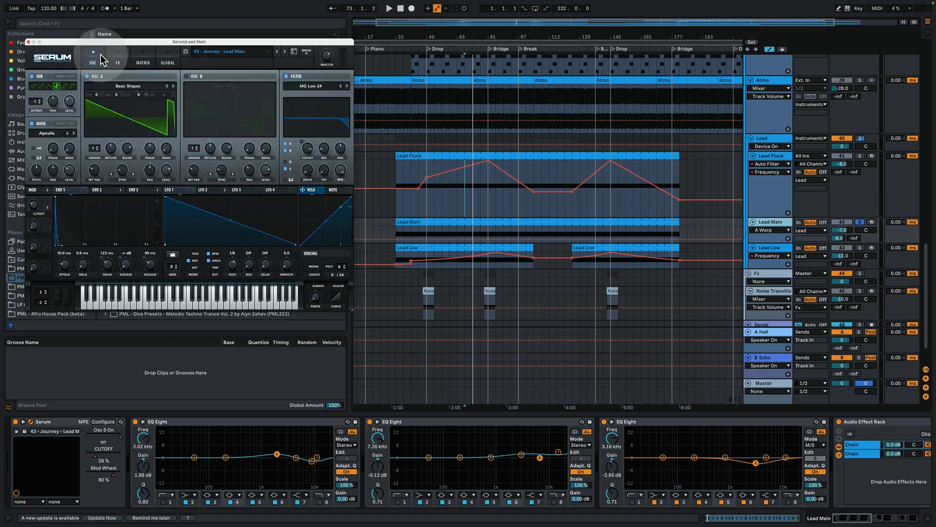
# - Enlarge the Lead Main lane to show its sends, inspect the A Hall reverb and replay from bar 69
pyautogui.moveTo(780, 245); pyautogui.dragTo(780, 261)
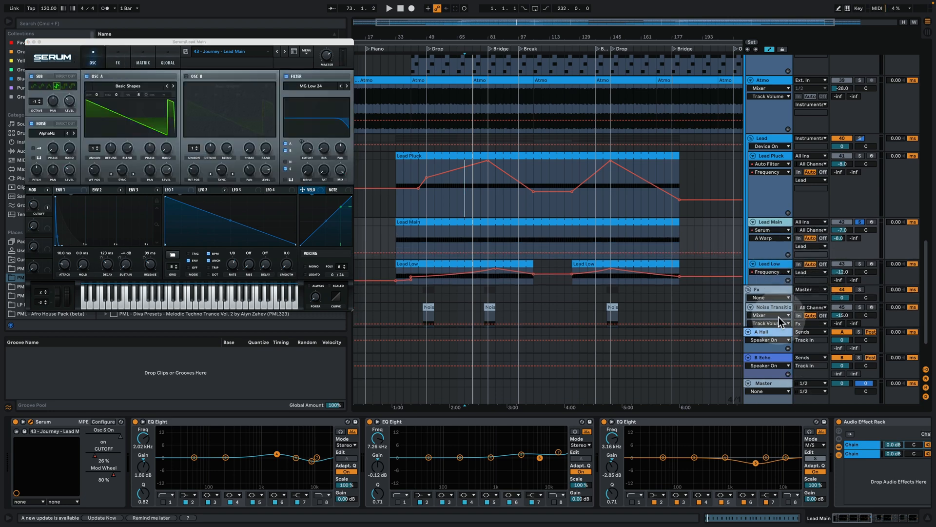
pyautogui.click(775, 333)
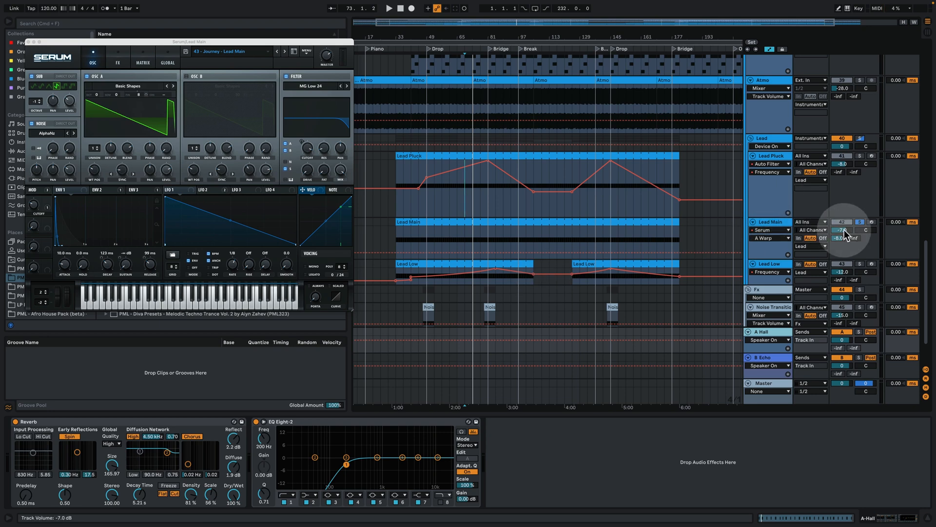
pyautogui.press('space')
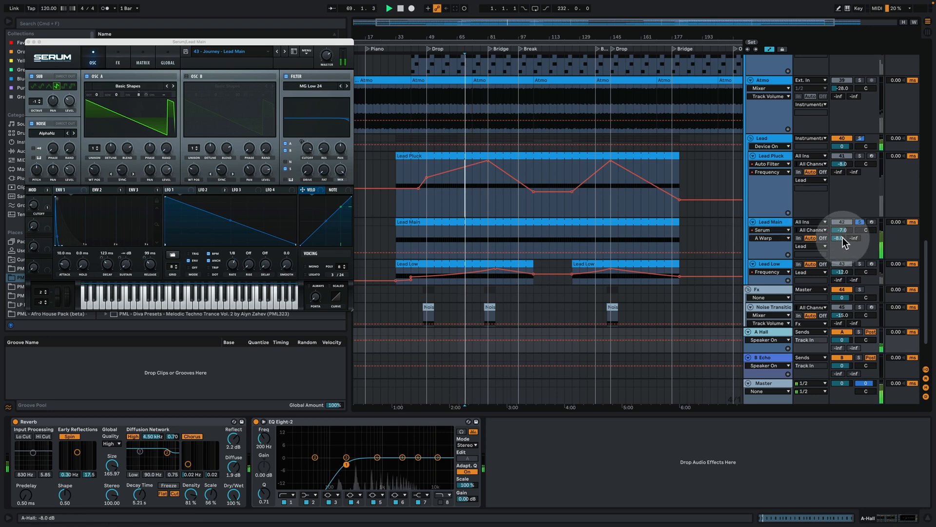
# - Solo Lead Low and audition it from bar 69 with its device chain shown
pyautogui.click(782, 264)
pyautogui.click(860, 264)
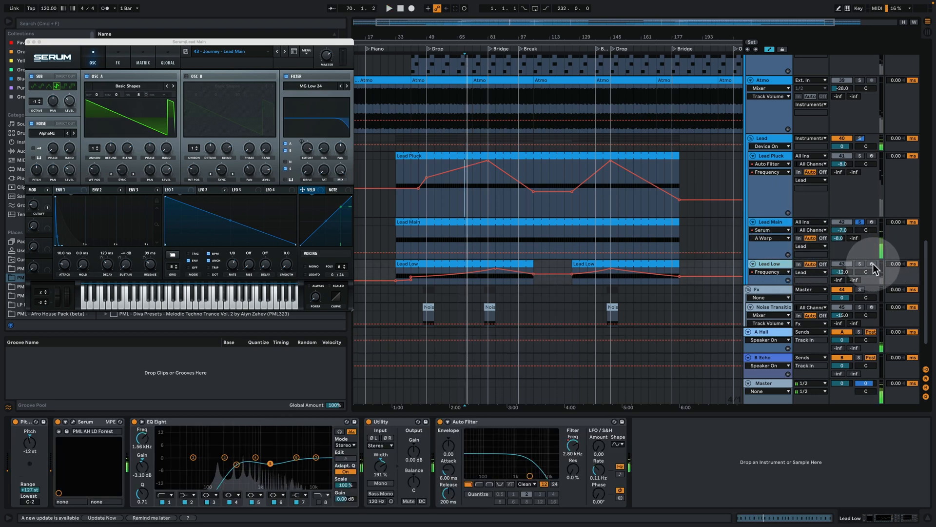
pyautogui.press('space')
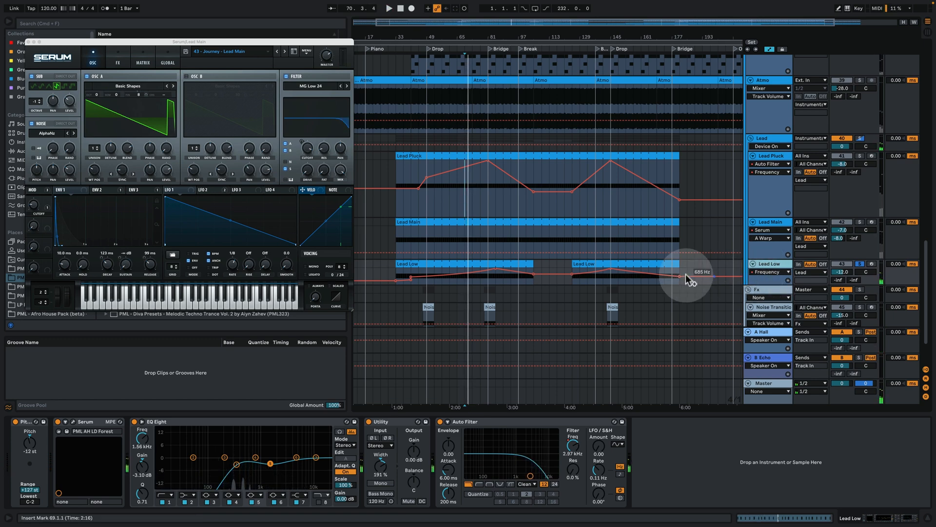
pyautogui.press('space')
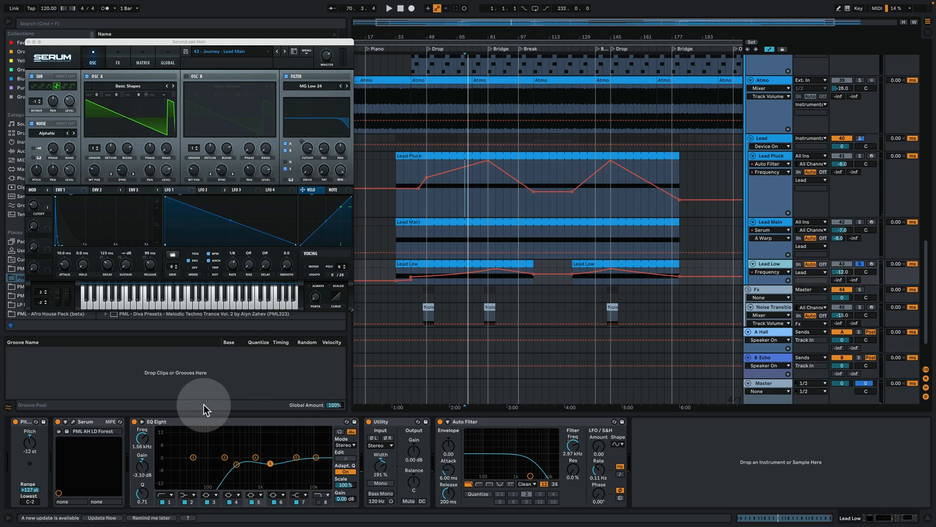
pyautogui.press('space')
# - Inspect Lead Low's Serum patch, close both Serum windows and bring the whole Lead group into view
pyautogui.click(73, 422)
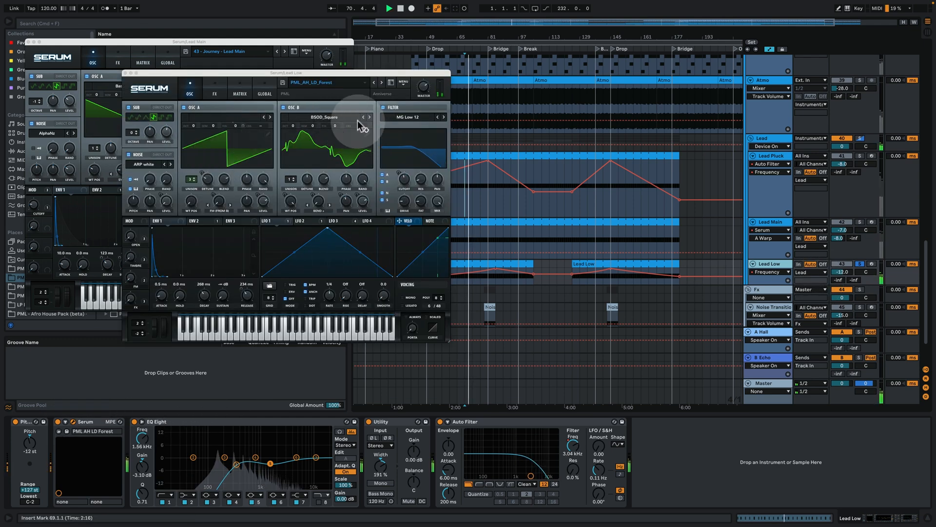
pyautogui.click(29, 42)
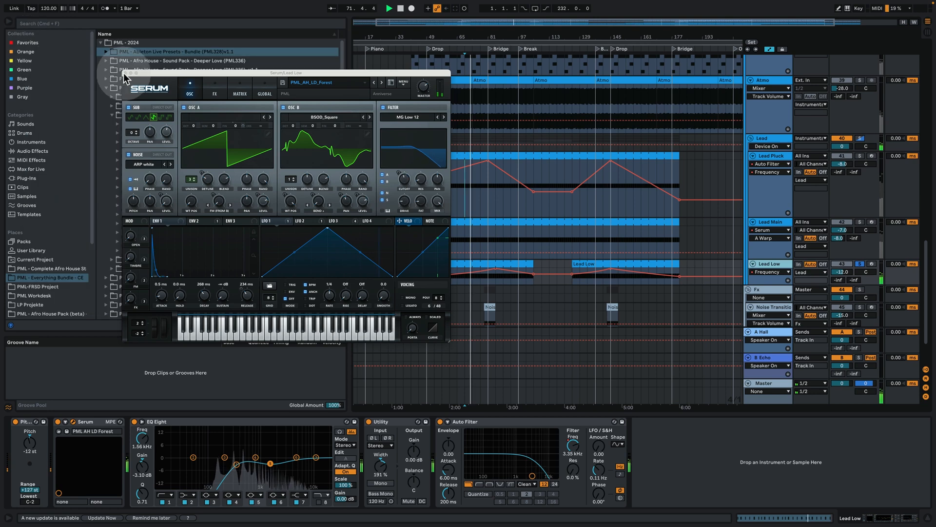
pyautogui.click(125, 73)
pyautogui.scroll(-3, 694, 253)
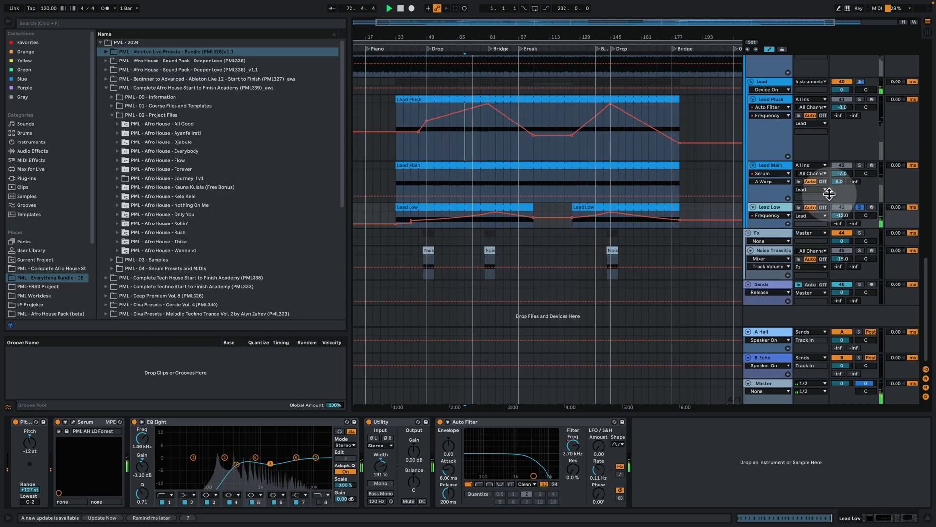
# - Solo Lead Pluck and Lead Main along with Lead Low, audition them with the Lead group's EQs shown, and hide the devices
pyautogui.click(861, 167)
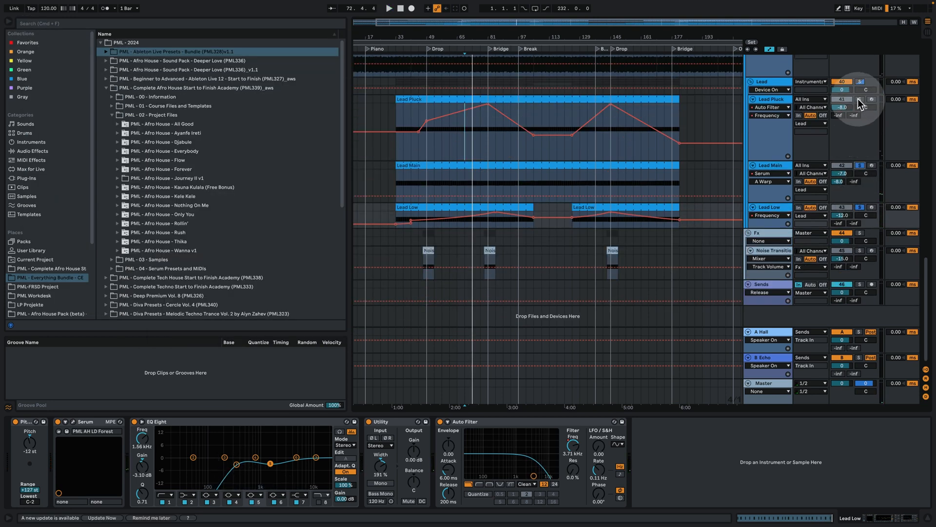
pyautogui.click(860, 99)
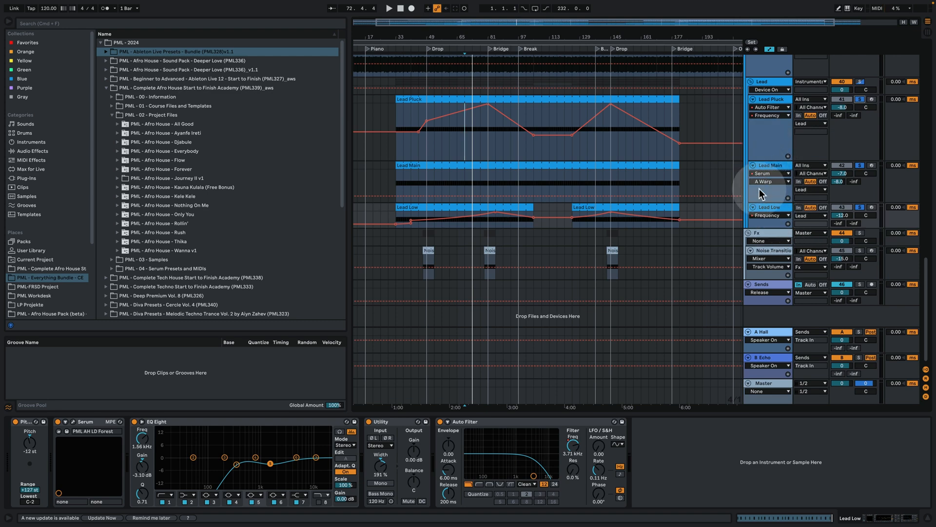
pyautogui.press('space')
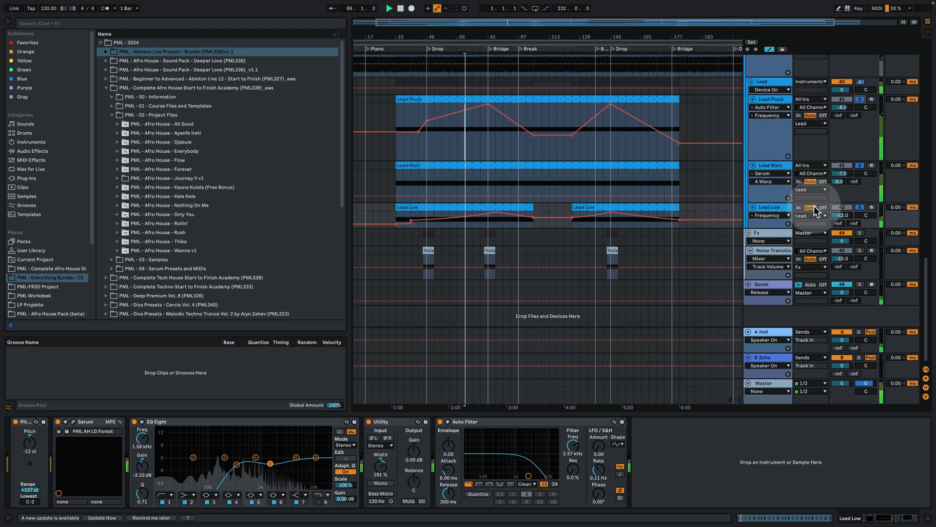
pyautogui.click(779, 80)
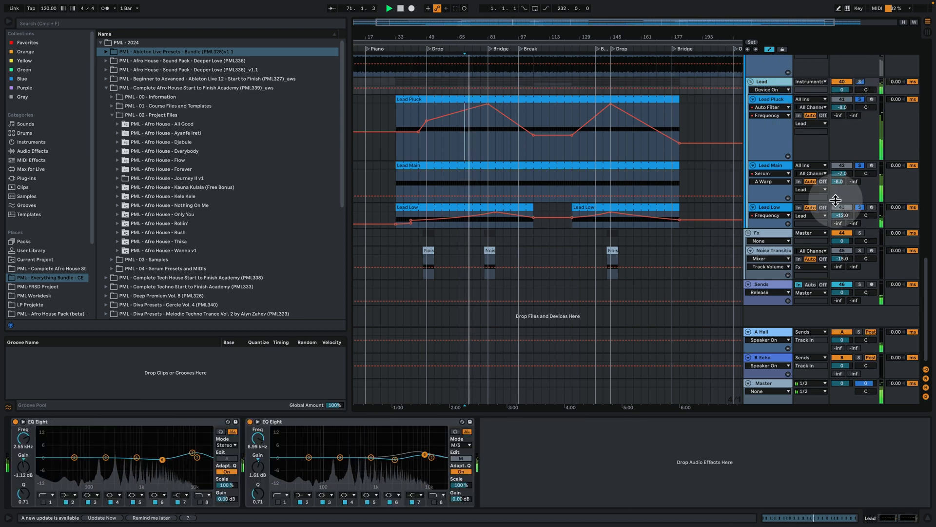
pyautogui.click(928, 516)
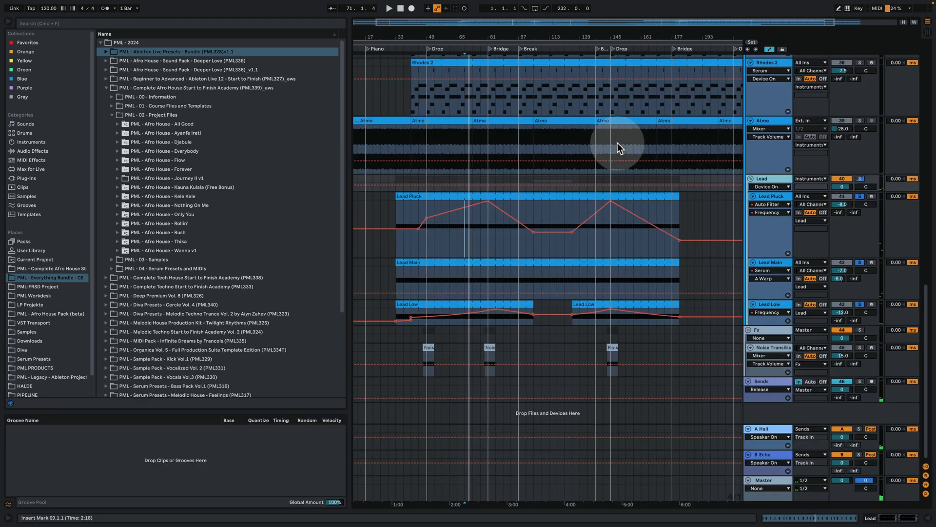
# - Clear the Lead solos and play the full mix from bar 69
pyautogui.click(861, 179)
pyautogui.click(862, 180)
pyautogui.press('space')
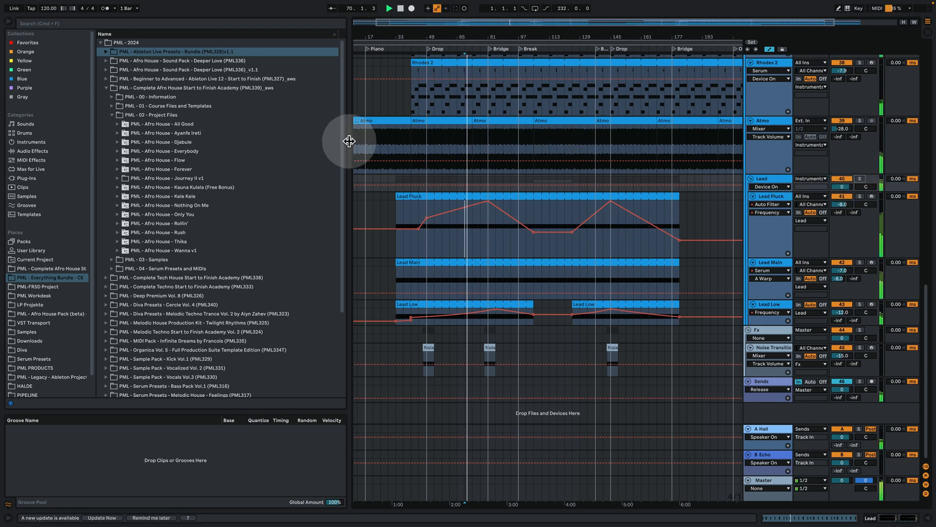
# - Narrow the browser and fit the arrangement from Intro to Outro to review the pad, Rhodes, Atmo and lead tracks
pyautogui.moveTo(347, 140); pyautogui.dragTo(234, 136)
pyautogui.moveTo(401, 35); pyautogui.dragTo(436, 45)
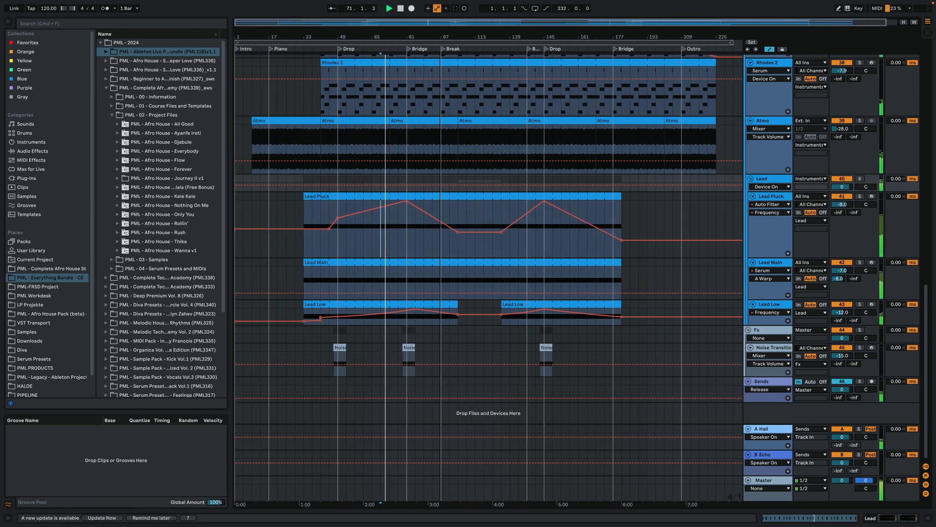
pyautogui.scroll(2, 479, 146)
pyautogui.scroll(4, 477, 145)
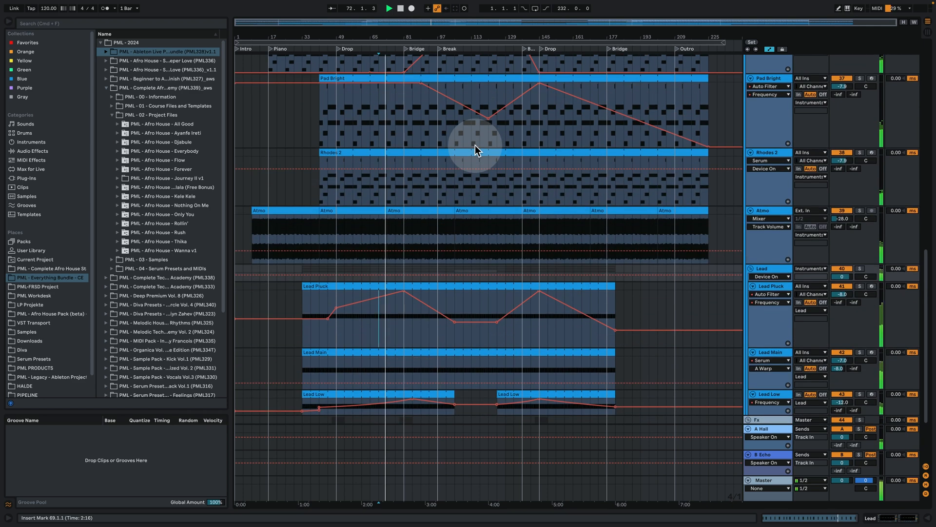
pyautogui.click(476, 150)
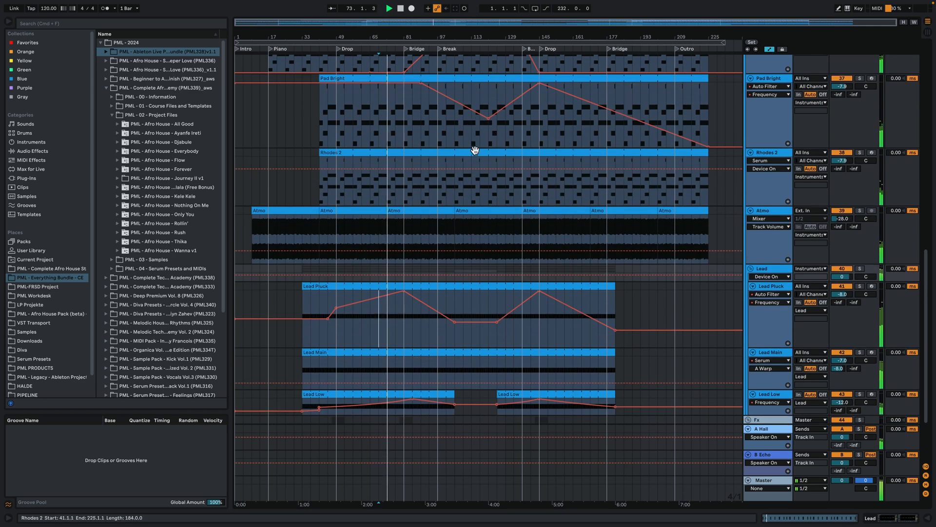
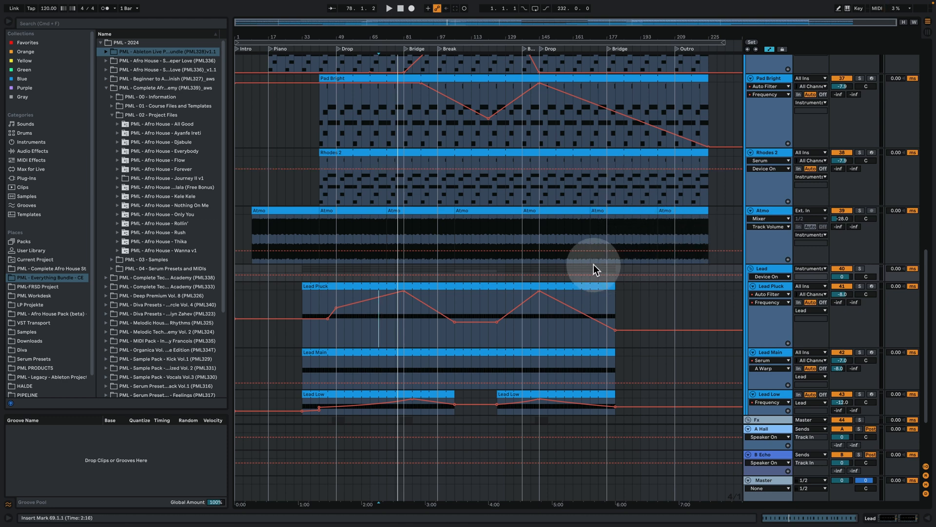
# - Place the insert marker at bar 21 on Bass Sub, hide the automation lanes and play the mix
pyautogui.scroll(15, 593, 264)
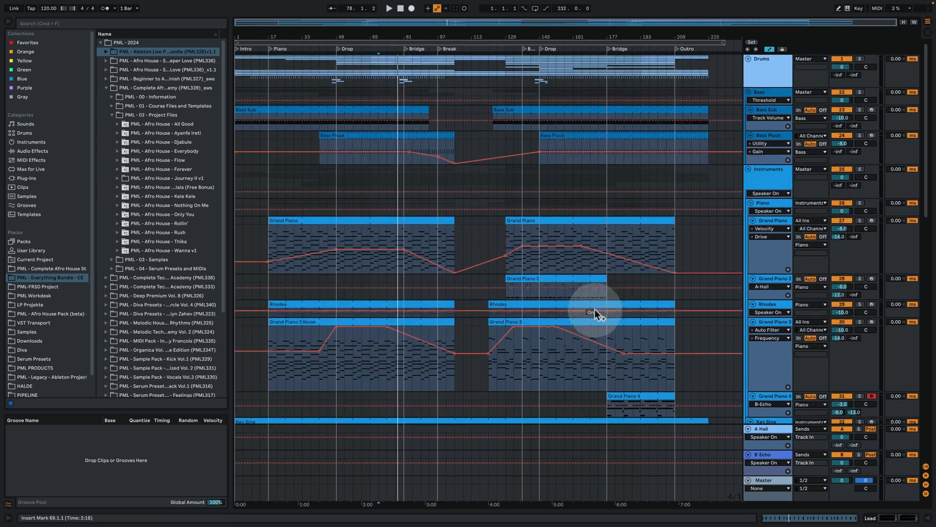
pyautogui.click(771, 94)
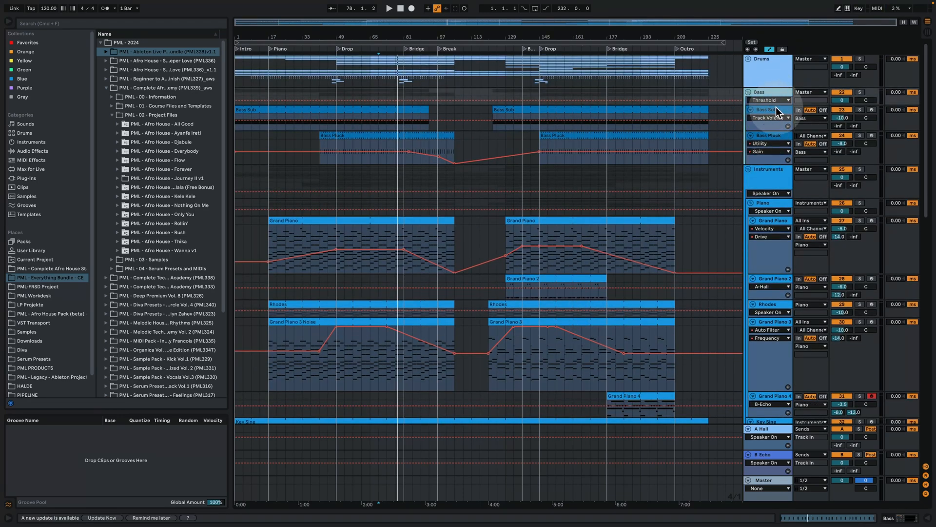
pyautogui.click(277, 123)
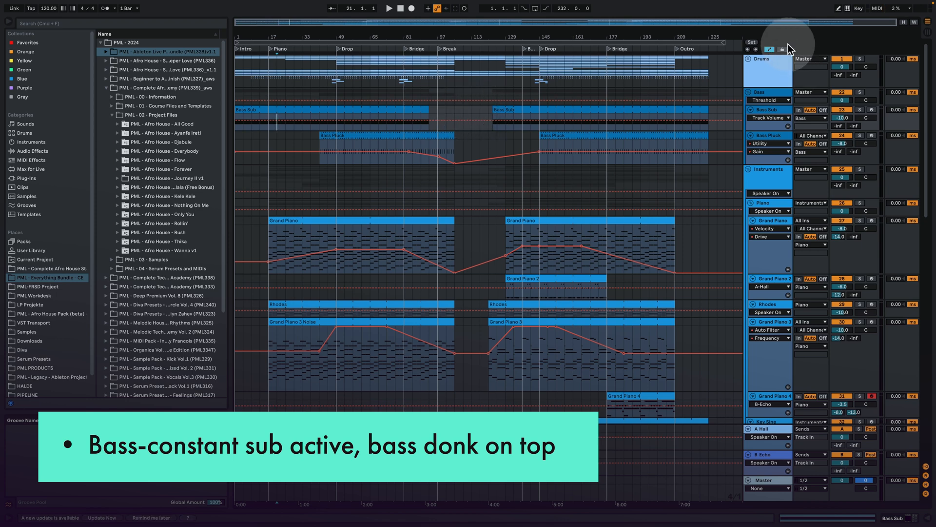
pyautogui.click(769, 50)
pyautogui.press('space')
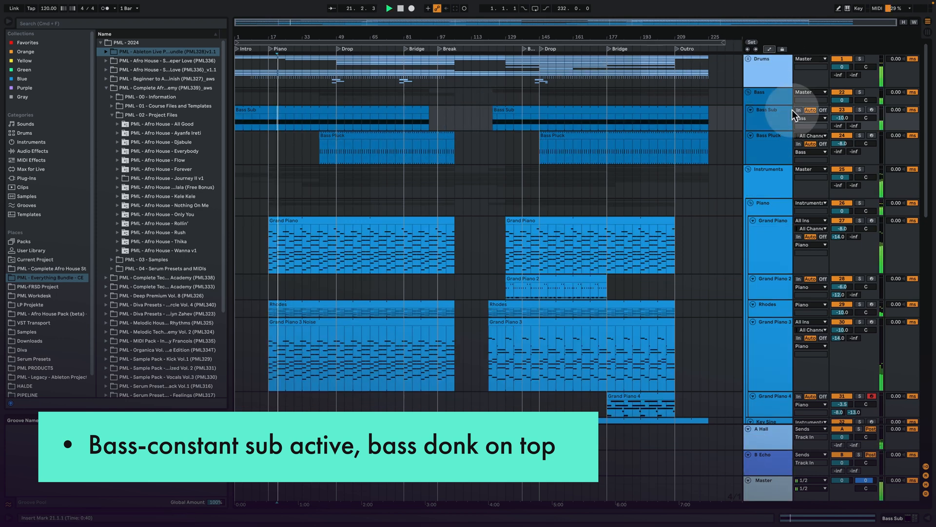
# - Solo the Bass group briefly, clear the solo and play the full mix
pyautogui.click(860, 92)
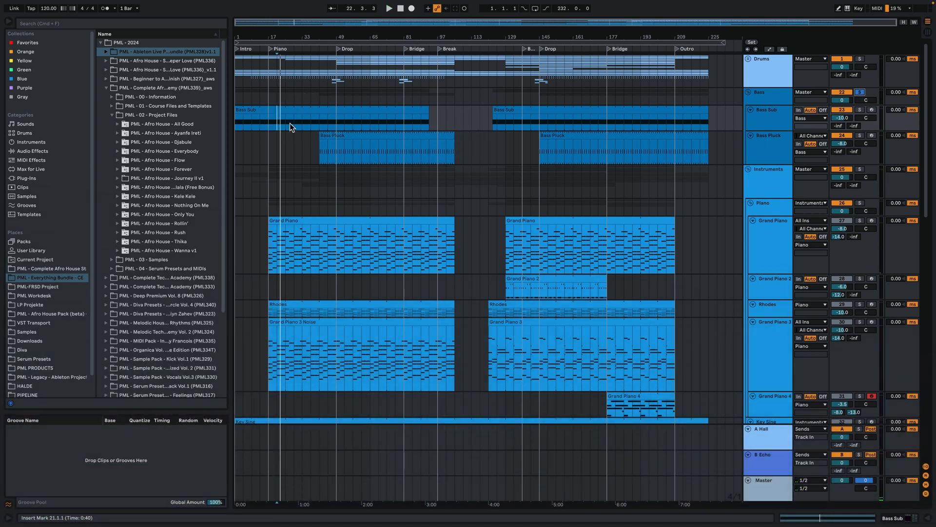
pyautogui.click(861, 92)
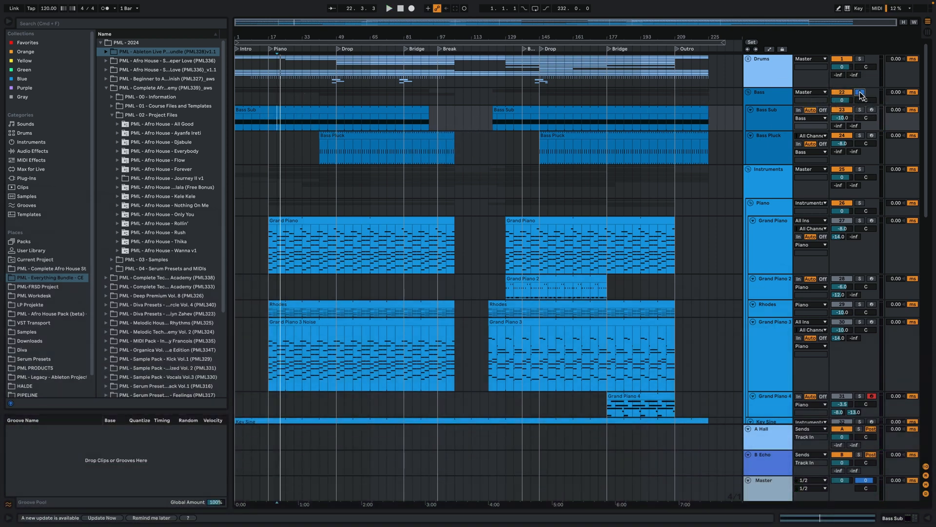
pyautogui.press('space')
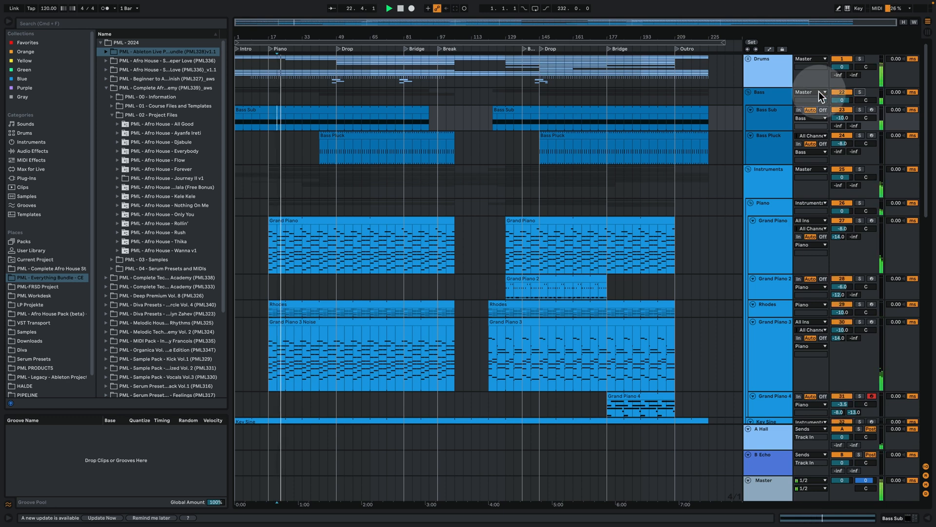
# - Audition Bass Pluck soloed from bar 41, add Bass Sub to the solo, and stop playback
pyautogui.click(322, 146)
pyautogui.press('space')
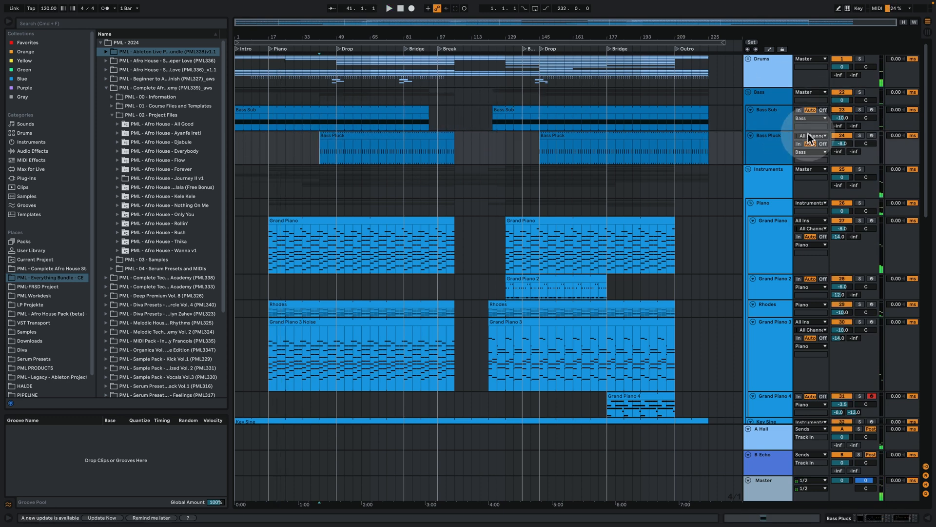
pyautogui.click(860, 135)
pyautogui.press('space')
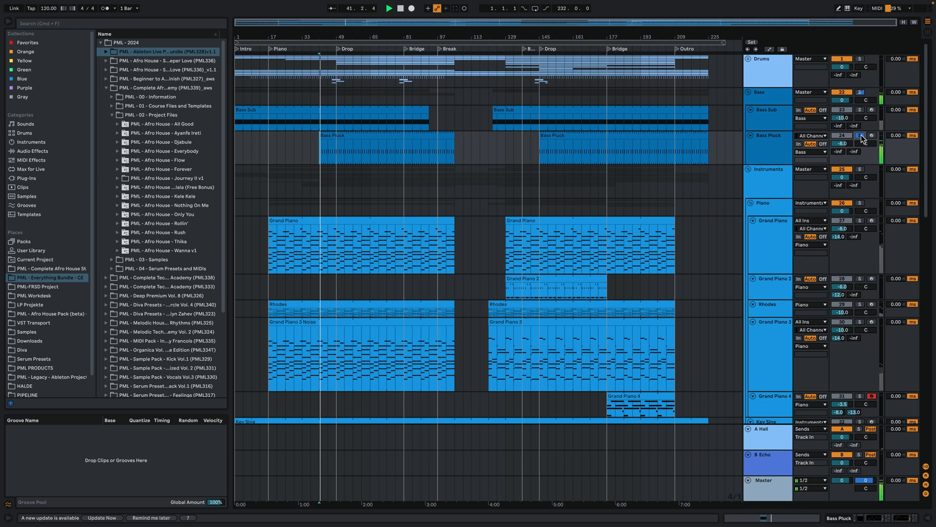
pyautogui.click(859, 110)
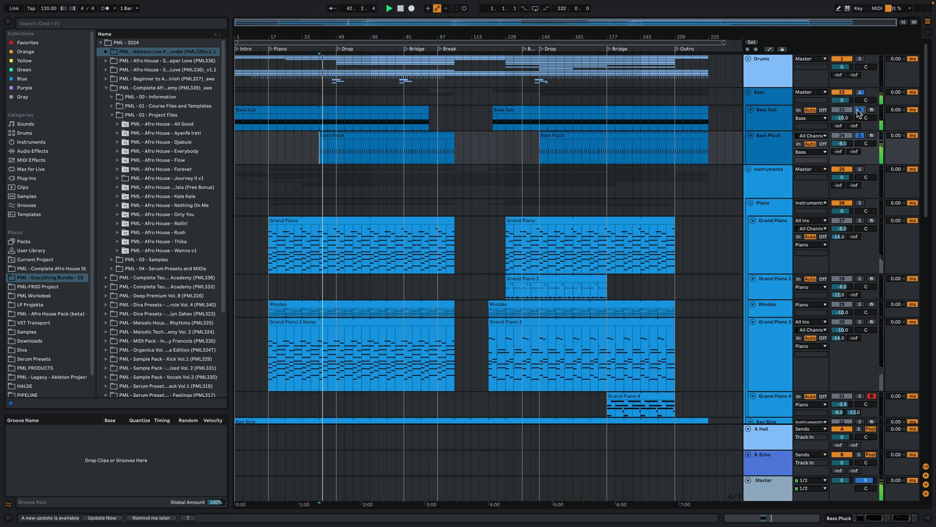
pyautogui.click(861, 136)
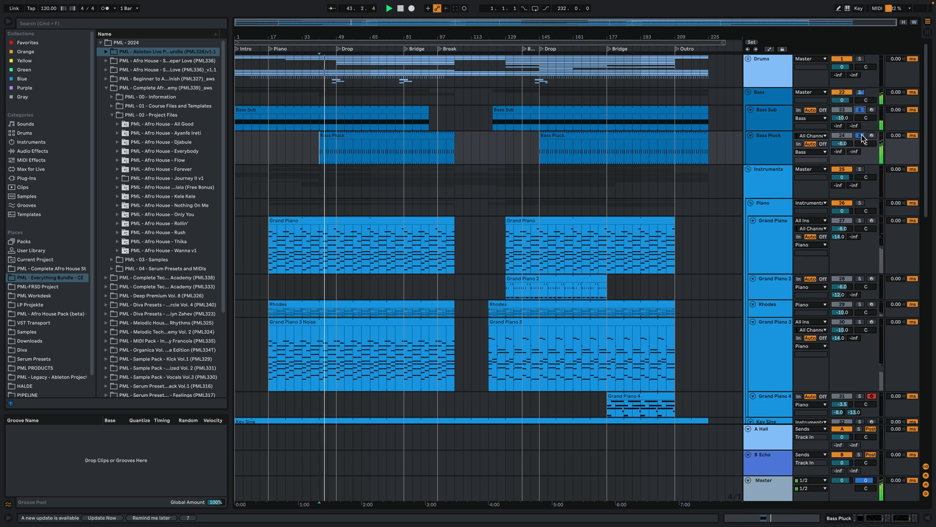
pyautogui.press('space')
# - Unfold the Drums group, solo Tom, Tom Top, Tom Top 2 and Percussion 1, and play from bar 37
pyautogui.click(748, 59)
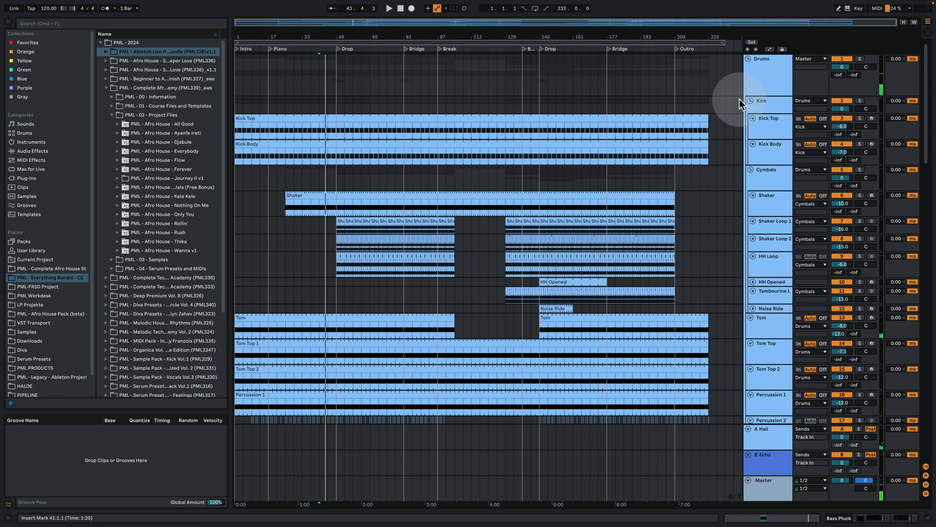
pyautogui.scroll(-3, 689, 198)
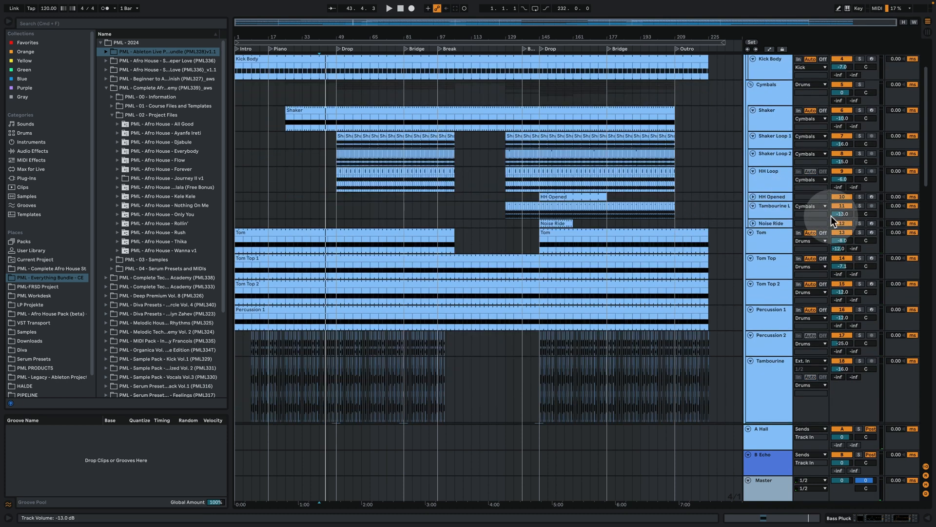
pyautogui.click(860, 232)
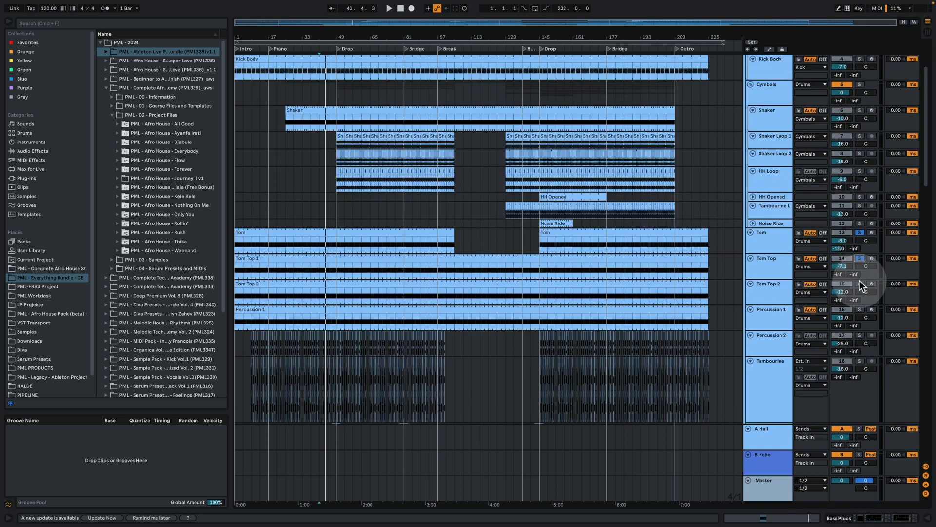
pyautogui.click(860, 284)
pyautogui.click(859, 310)
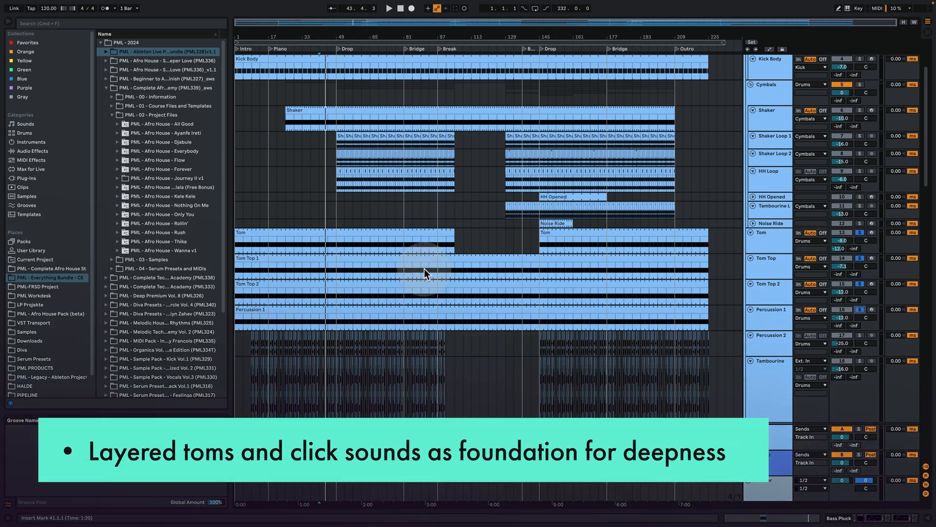
pyautogui.click(310, 241)
pyautogui.press('space')
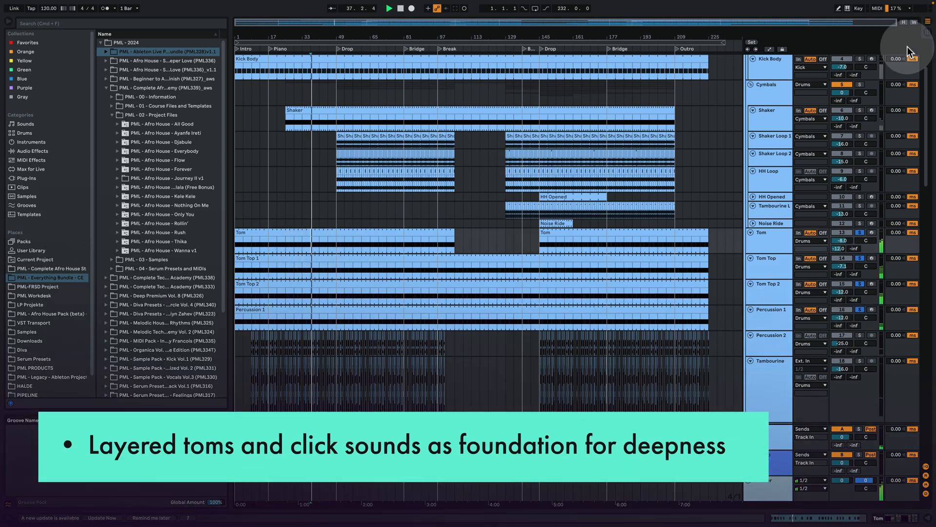
# - Add Kick Top and Kick Body to the soloed toms, listen to the groove and stop playback
pyautogui.scroll(5, 848, 98)
pyautogui.click(860, 144)
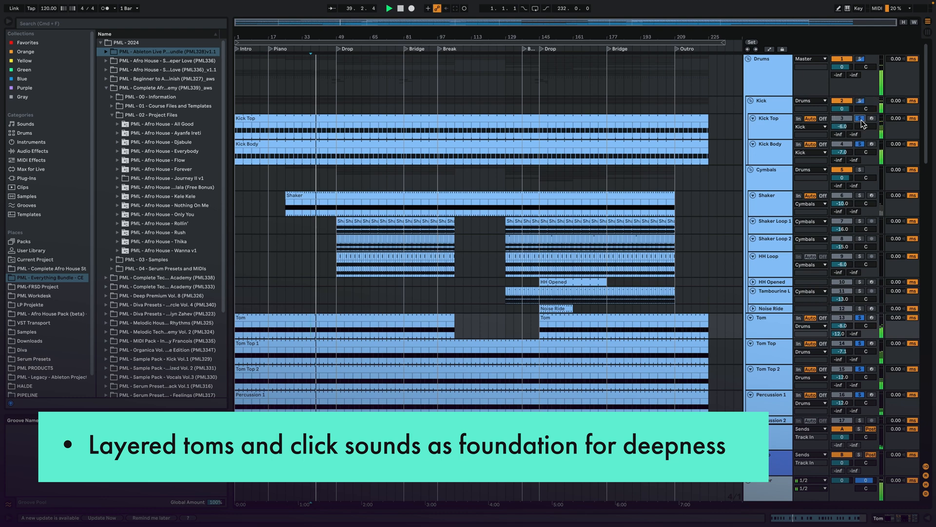
pyautogui.scroll(-3, 770, 210)
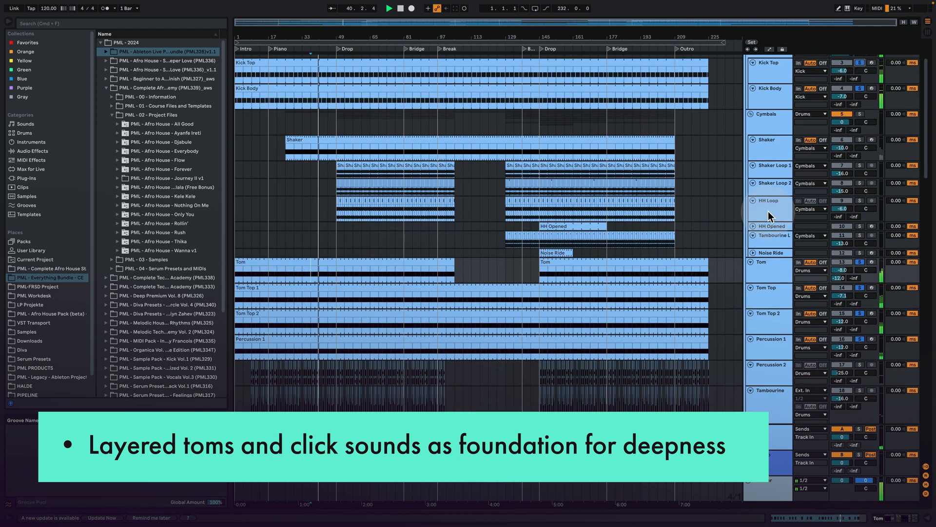
pyautogui.click(753, 277)
pyautogui.click(755, 234)
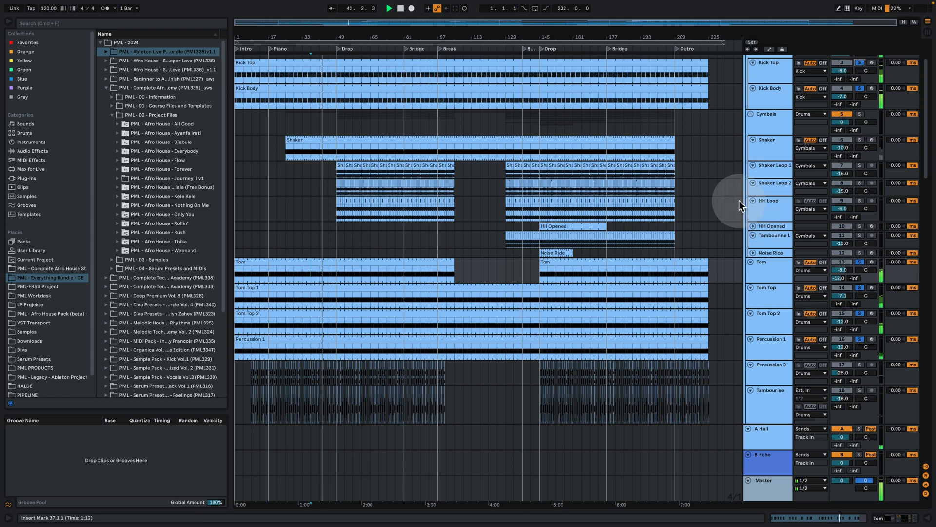
pyautogui.press('space')
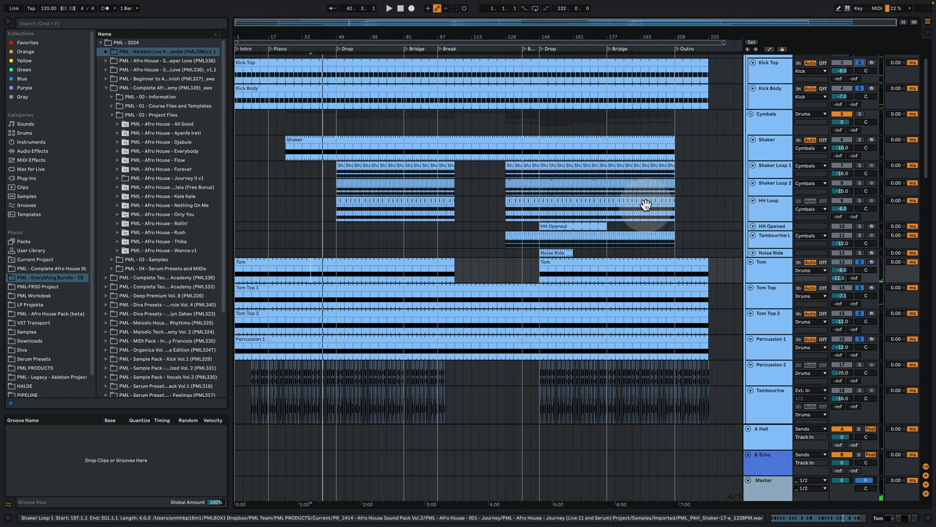
# - Add the Bass group to the soloed kicks and toms and audition them together from bar 37
pyautogui.scroll(-5, 642, 210)
pyautogui.scroll(-1, 639, 243)
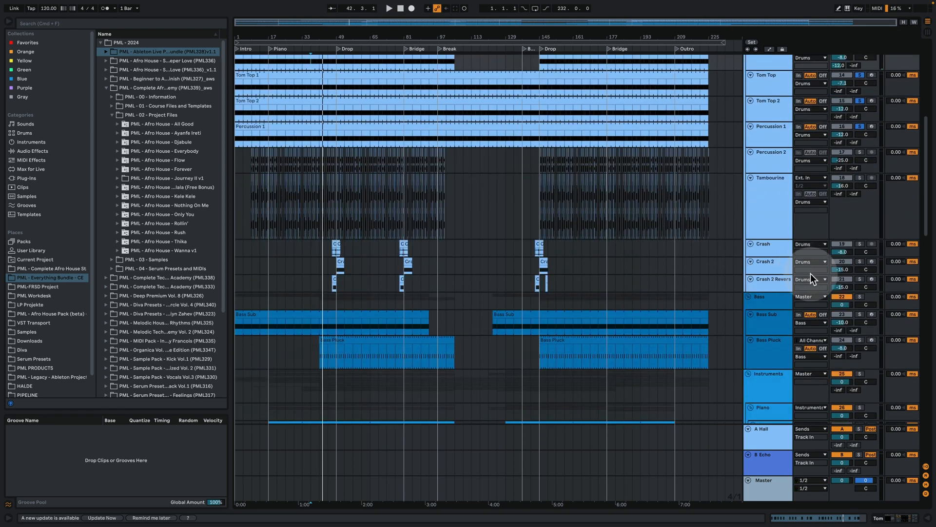
pyautogui.click(860, 296)
pyautogui.press('space')
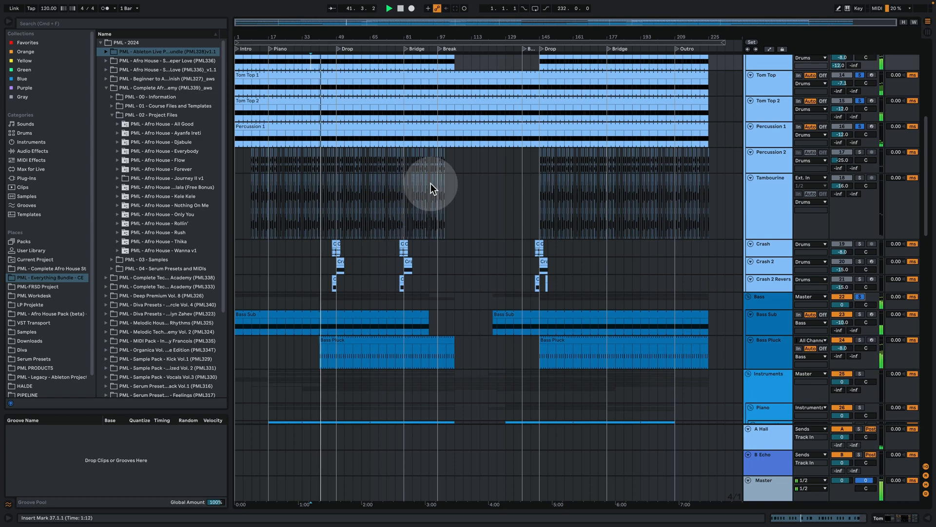
pyautogui.press('space')
# - Solo Percussion 2 and audition its chopped clips from 44.4.2 with the arrangement zoomed in on them
pyautogui.scroll(2, 405, 213)
pyautogui.moveTo(326, 38); pyautogui.dragTo(399, 132)
pyautogui.moveTo(400, 38); pyautogui.dragTo(284, 38)
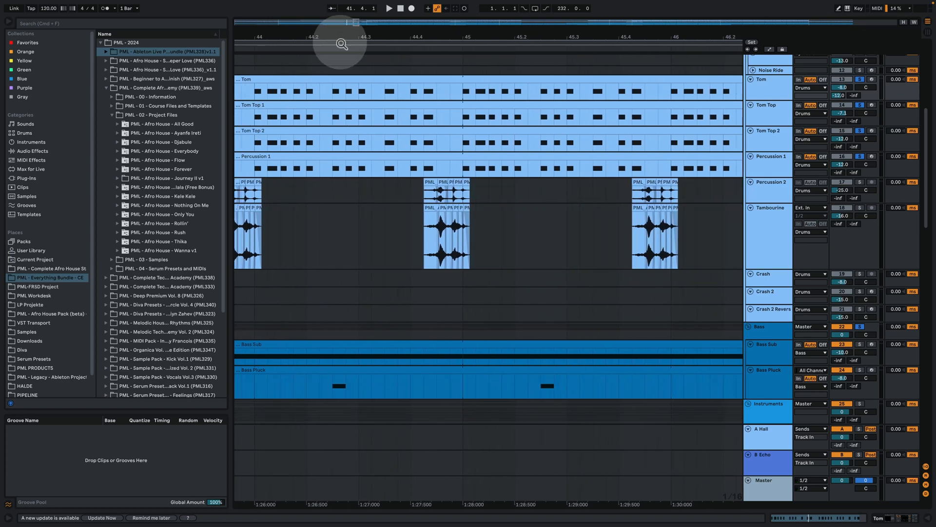
pyautogui.moveTo(433, 36); pyautogui.dragTo(423, 35)
pyautogui.click(860, 182)
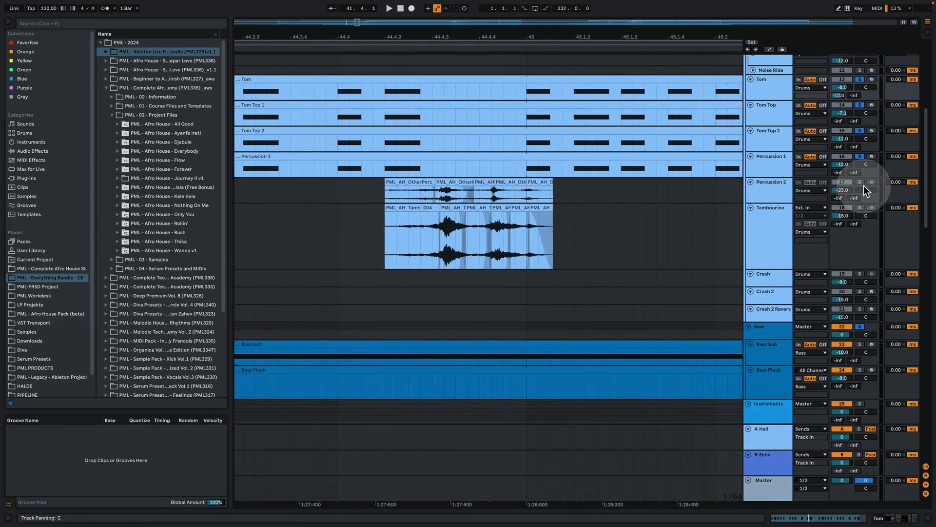
pyautogui.click(384, 192)
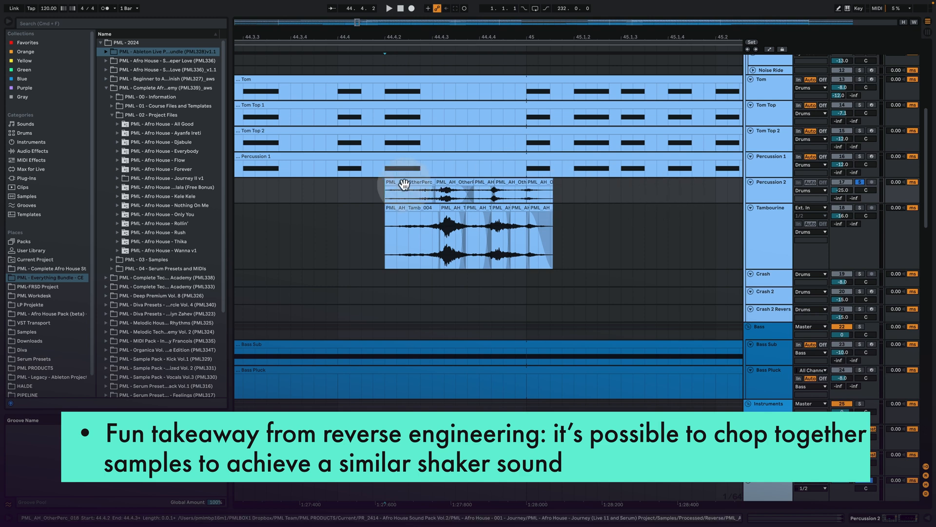
pyautogui.press('space')
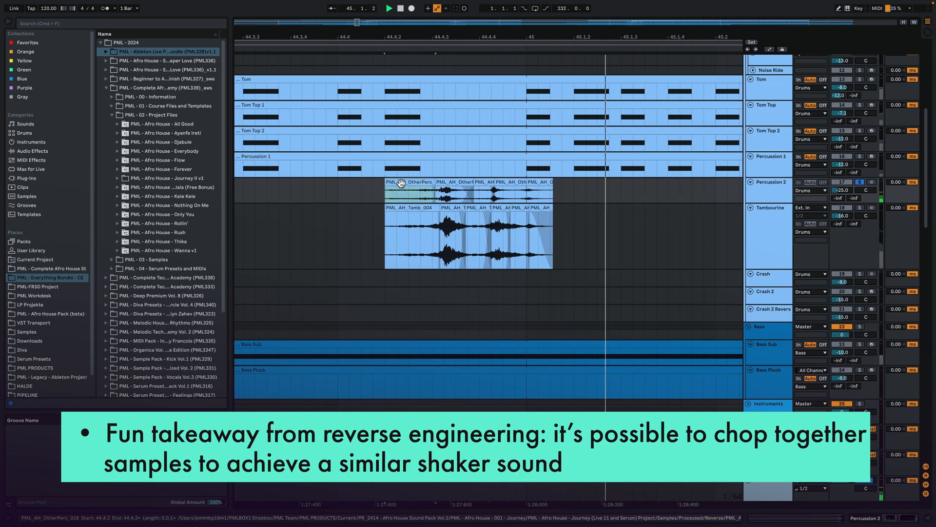
pyautogui.press('space')
pyautogui.press('space')
pyautogui.press('space')
# - Enlarge the Percussion 2 track height to inspect its chopped samples and crossfades, and play them from within beat 44.4.2
pyautogui.moveTo(460, 28); pyautogui.dragTo(457, 3)
pyautogui.moveTo(459, 35); pyautogui.dragTo(464, 78)
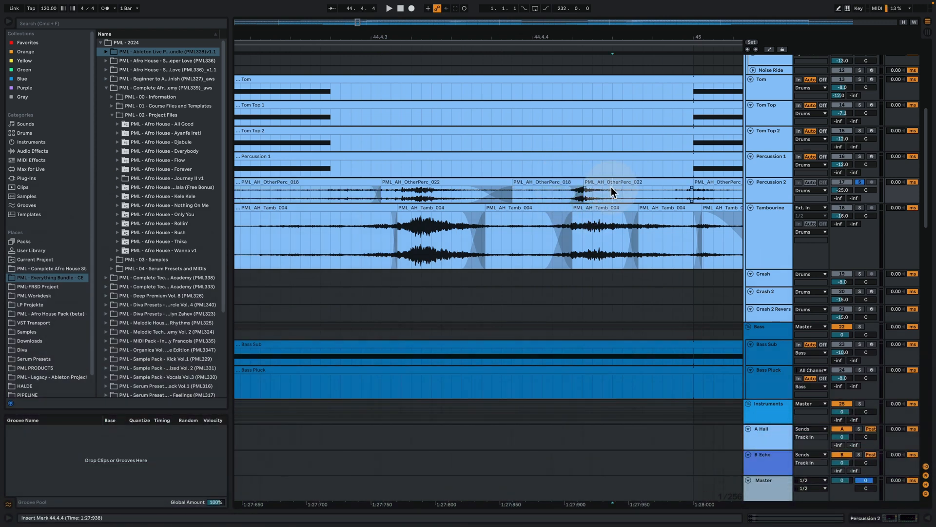
pyautogui.click(588, 190)
pyautogui.moveTo(768, 204); pyautogui.dragTo(769, 266)
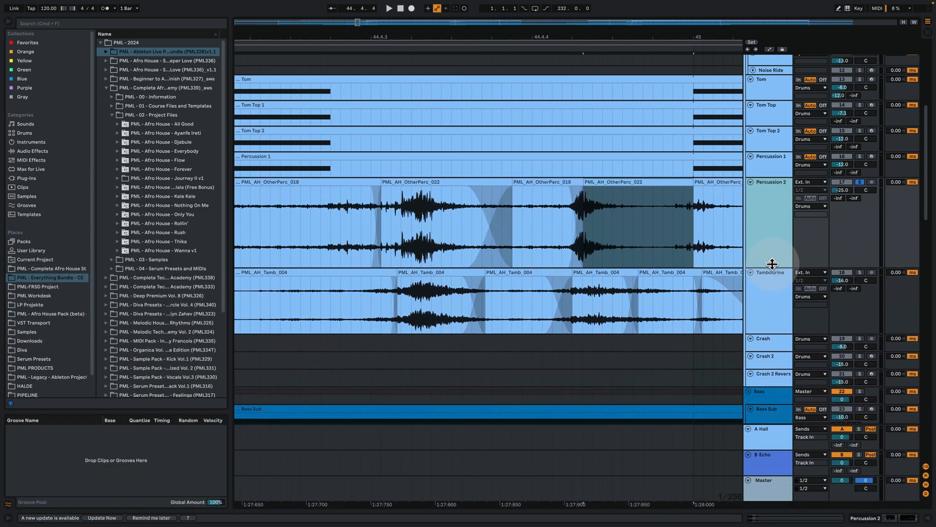
pyautogui.moveTo(474, 37); pyautogui.dragTo(473, 10)
pyautogui.click(412, 222)
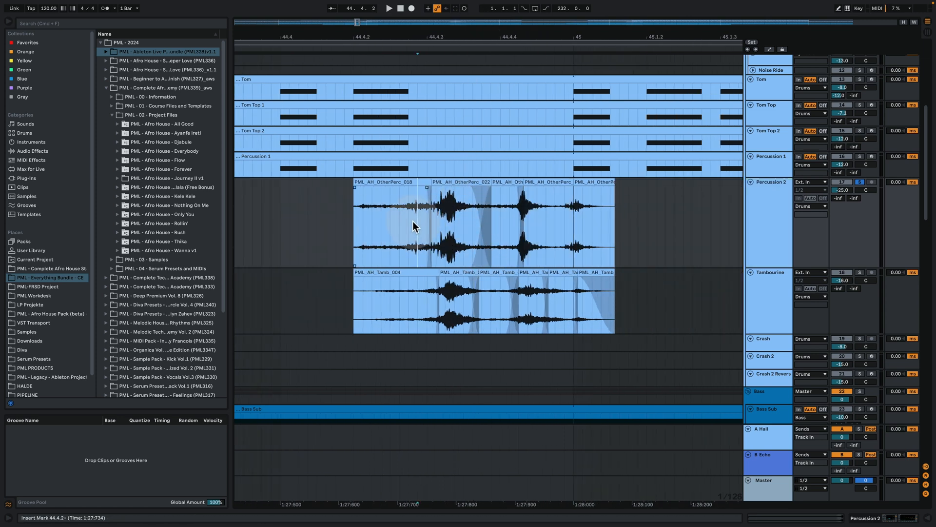
pyautogui.press('space')
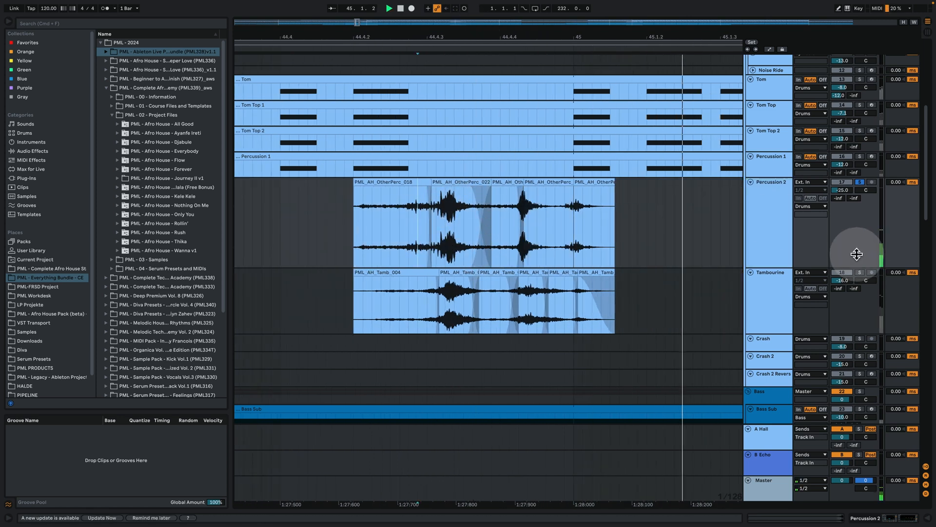
# - Solo the Tambourine track and repeatedly audition its chopped clips around bar 44.4, with the full arrangement shown at the end
pyautogui.click(860, 272)
pyautogui.press('space')
pyautogui.press('space')
pyautogui.press('space')
pyautogui.press('space')
pyautogui.press('space')
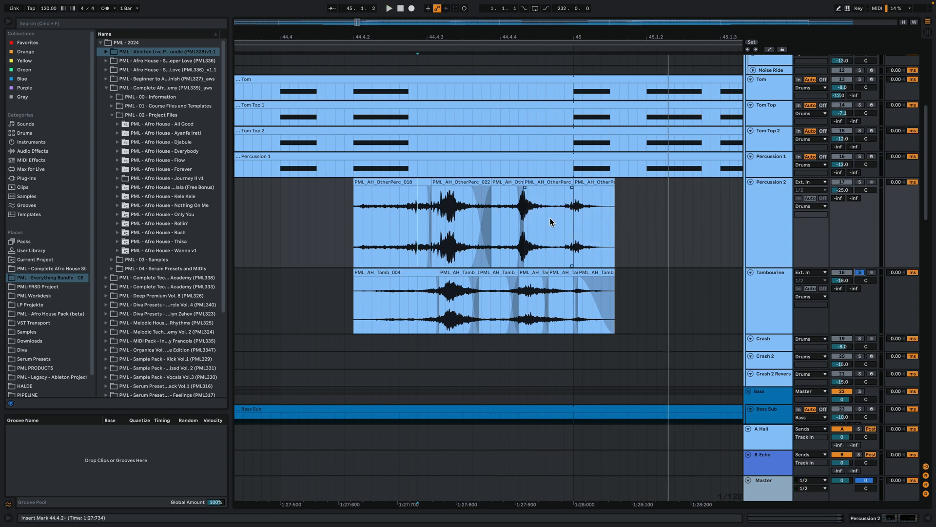
pyautogui.click(554, 234)
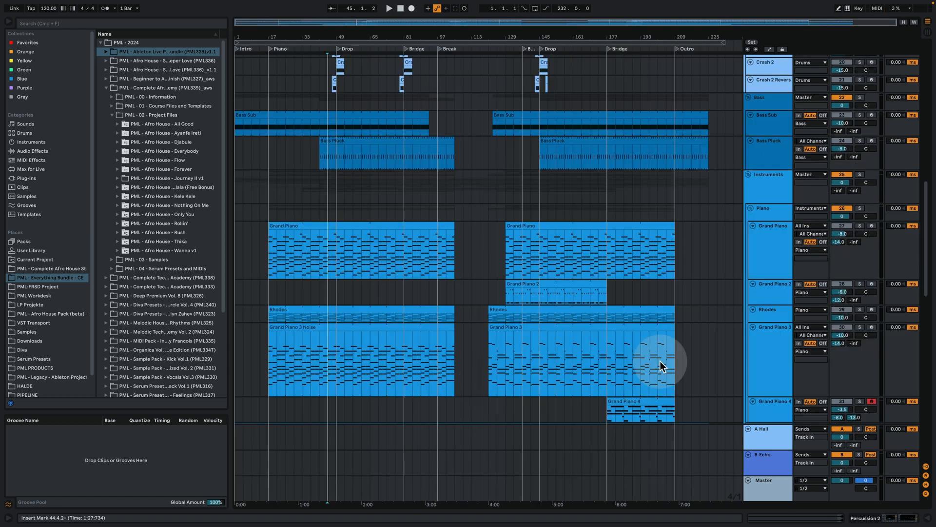
# - Solo Grand Piano from bar 53, add Rhodes to the solo, and compare Rhodes with and without Grand Piano
pyautogui.click(345, 254)
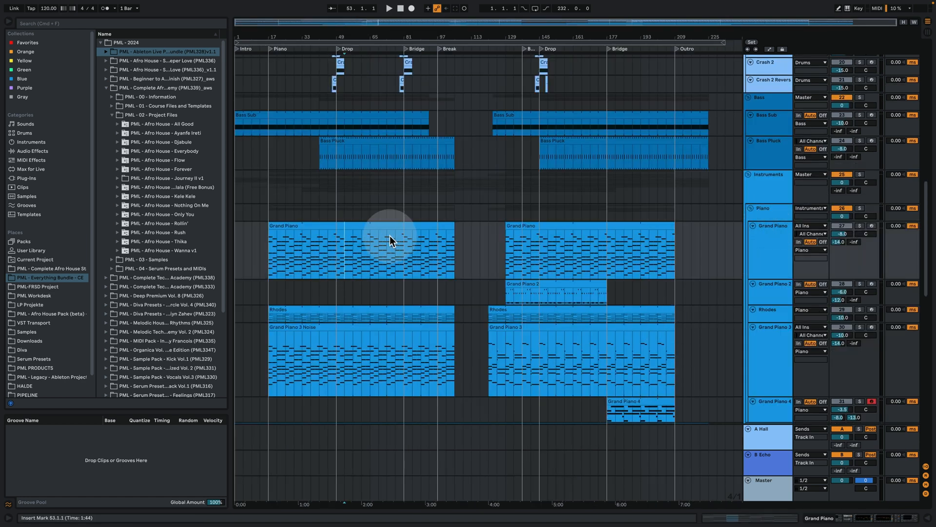
pyautogui.click(860, 226)
pyautogui.click(777, 247)
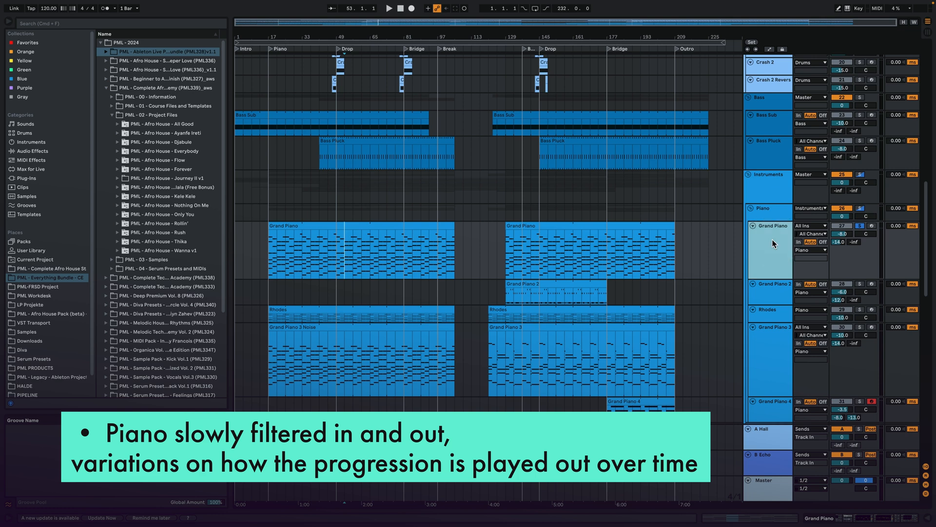
pyautogui.press('space')
pyautogui.click(791, 312)
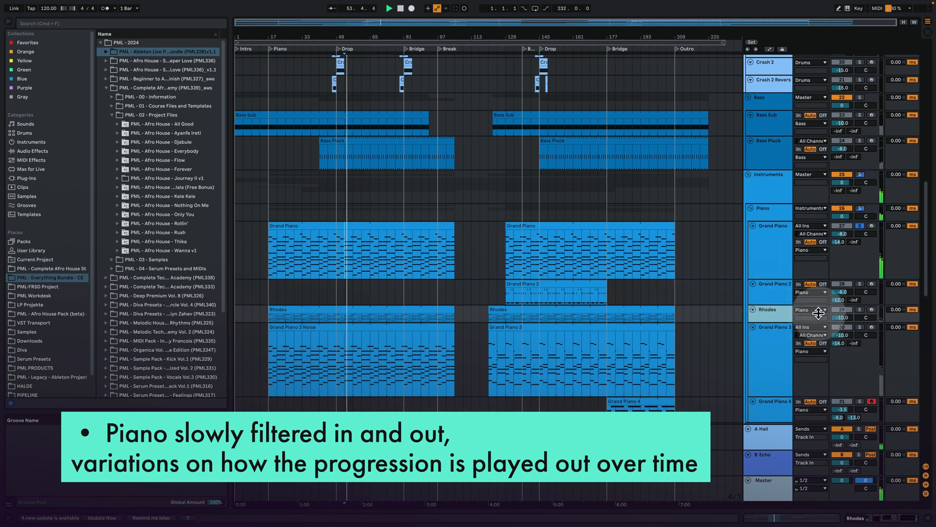
pyautogui.click(862, 308)
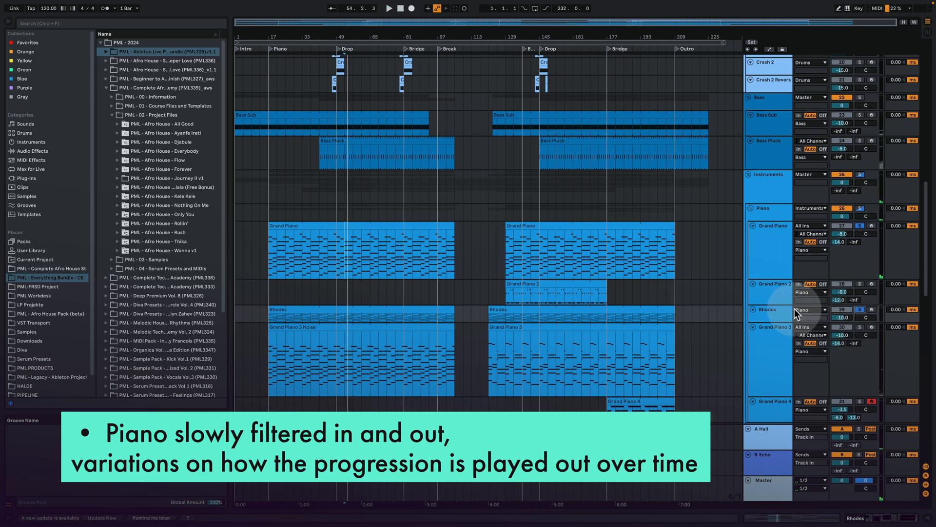
pyautogui.click(861, 225)
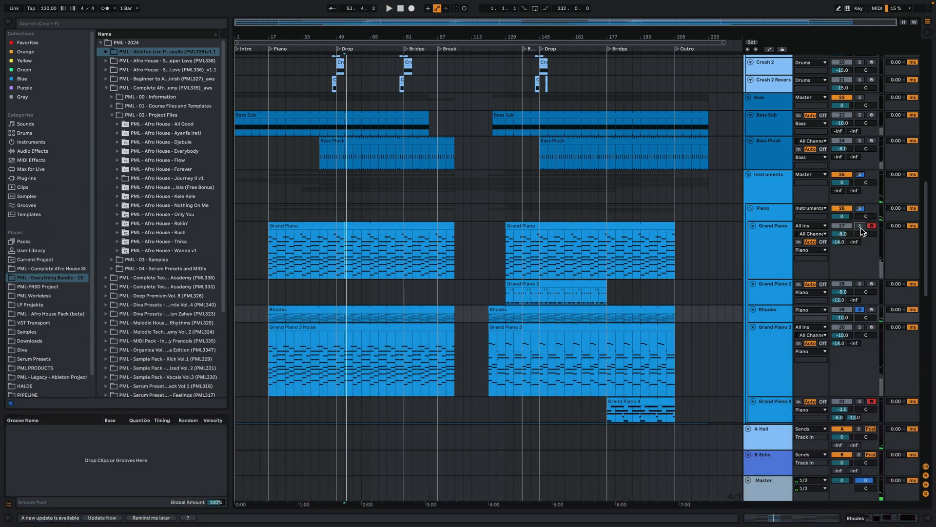
pyautogui.click(860, 225)
# - Play the soloed Grand Piano and Rhodes from the start of the Piano section at bar 17
pyautogui.click(514, 256)
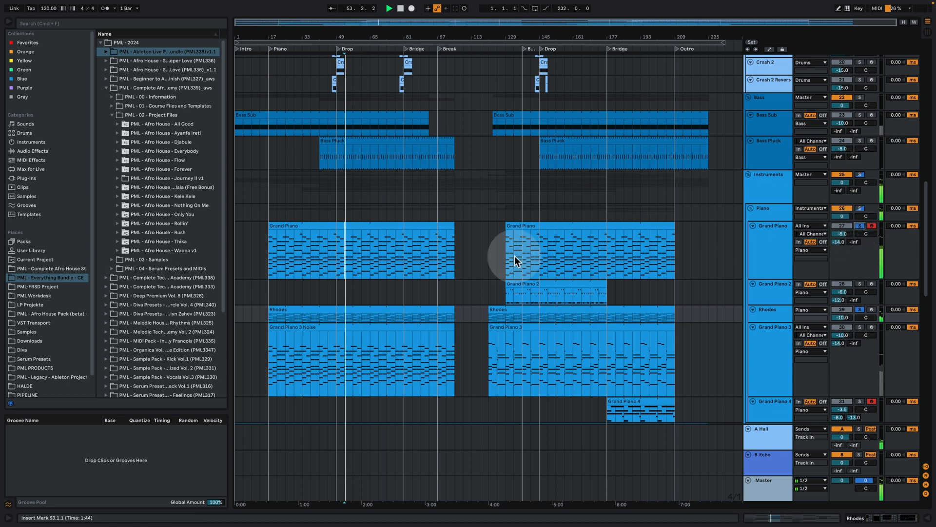
pyautogui.click(268, 256)
pyautogui.press('space')
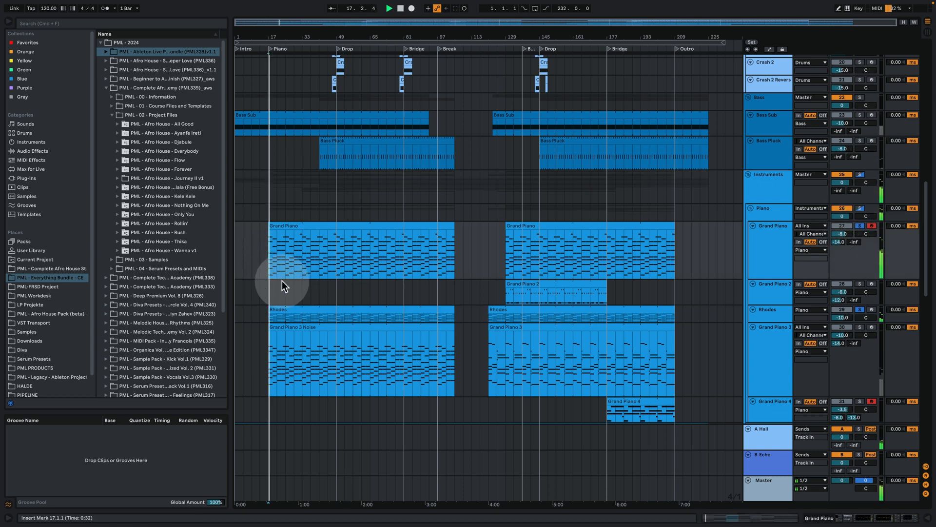
# - Unfold the Rhodes track and show the arrangement's automation, playing the soloed Grand Piano and Rhodes from bar 17
pyautogui.press('space')
pyautogui.click(754, 310)
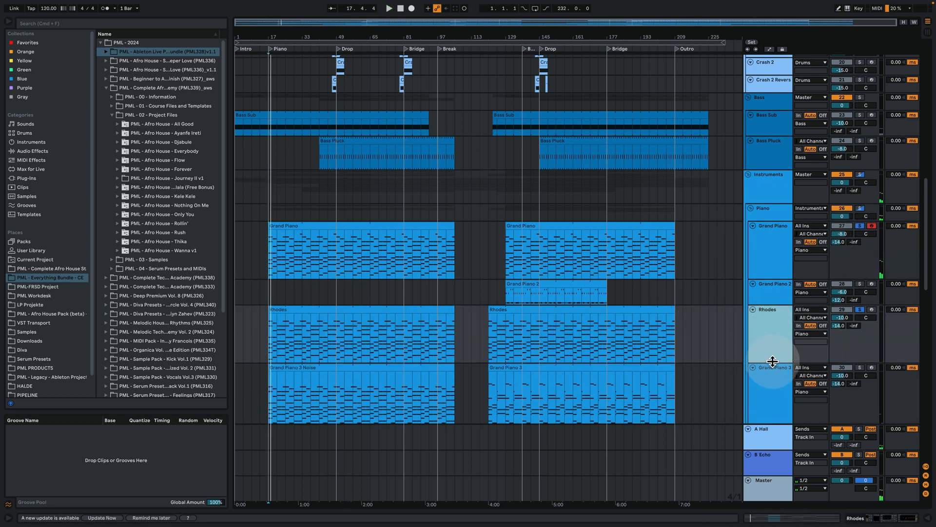
pyautogui.click(767, 49)
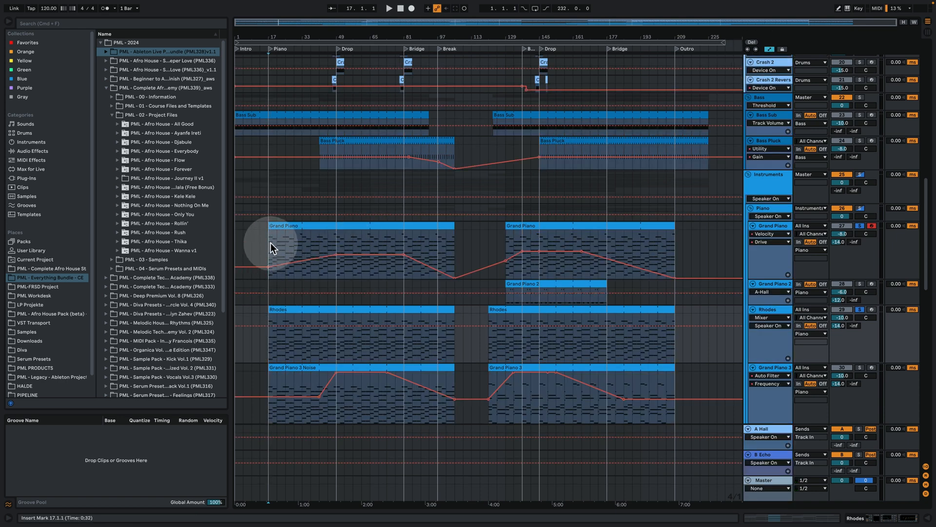
pyautogui.press('space')
pyautogui.scroll(-5, 413, 291)
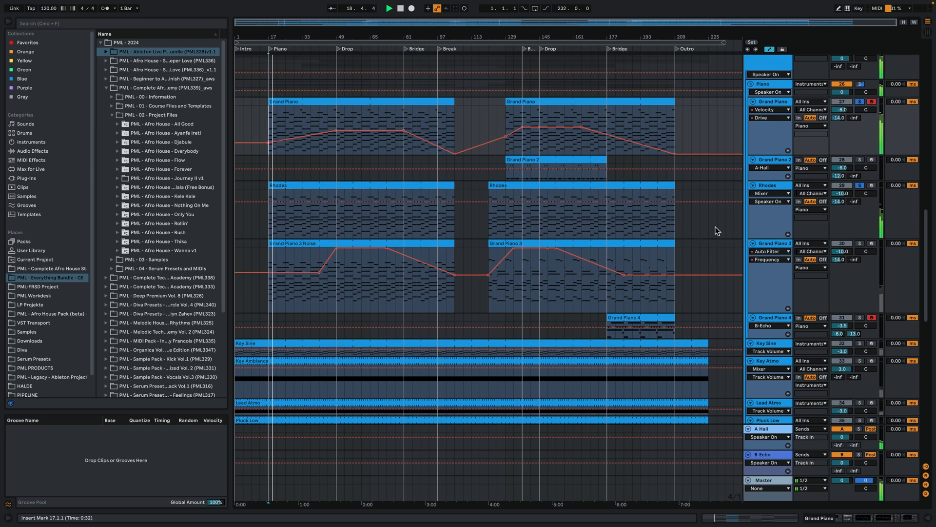
# - Add Grand Piano 3 to the solo and play the three piano layers from bar 77
pyautogui.click(345, 283)
pyautogui.press('space')
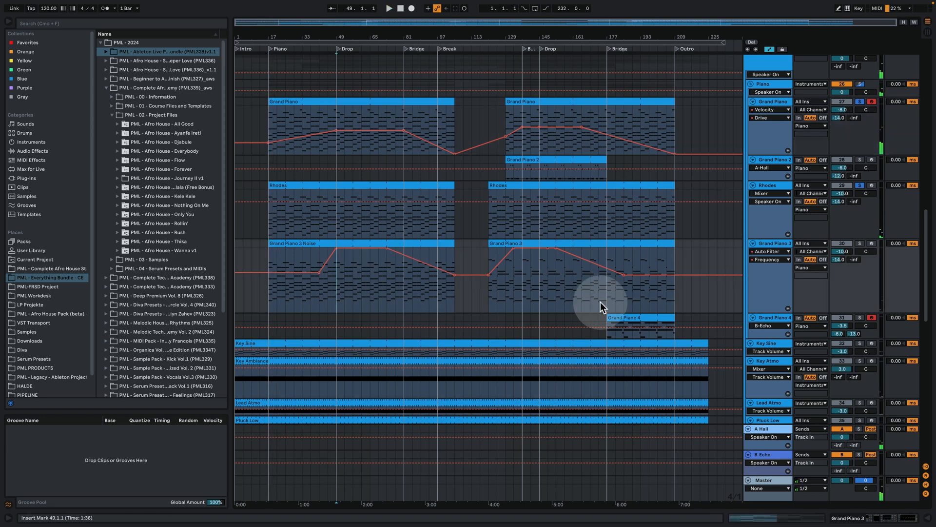
pyautogui.click(860, 243)
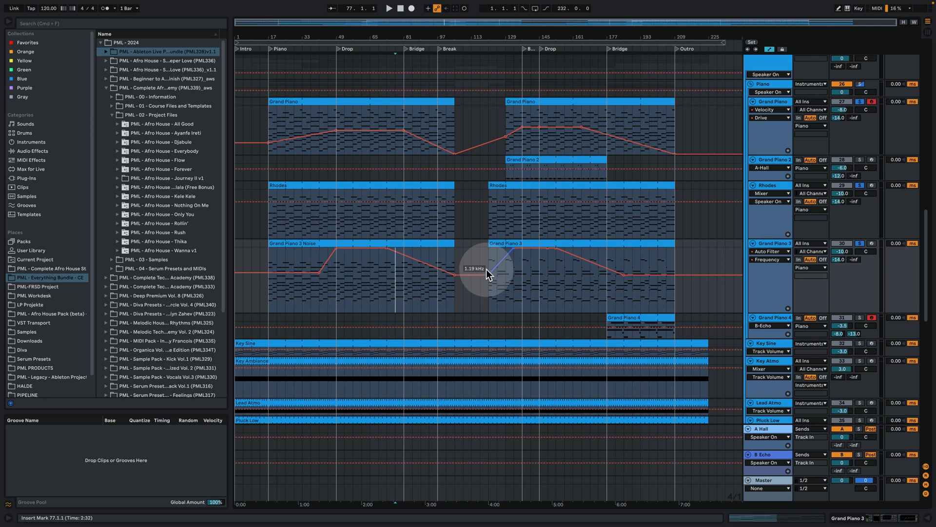
pyautogui.press('space')
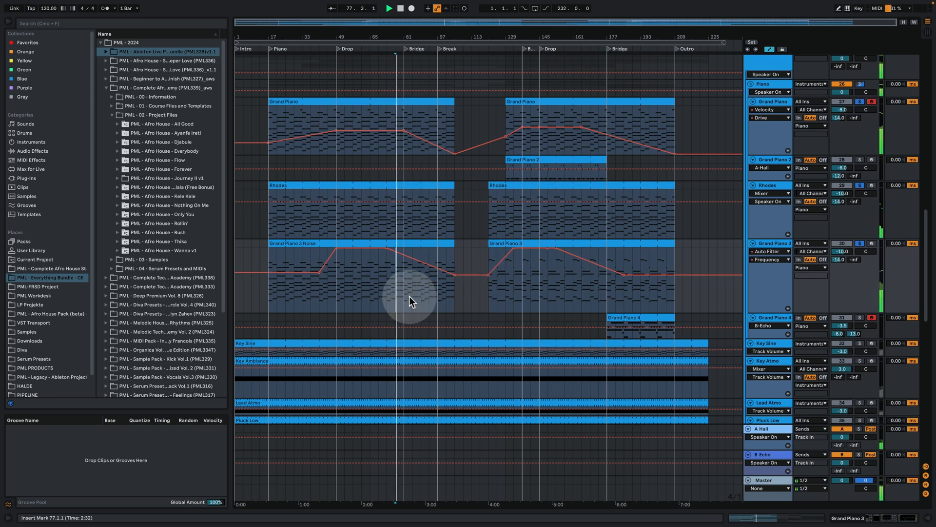
pyautogui.scroll(-1, 412, 298)
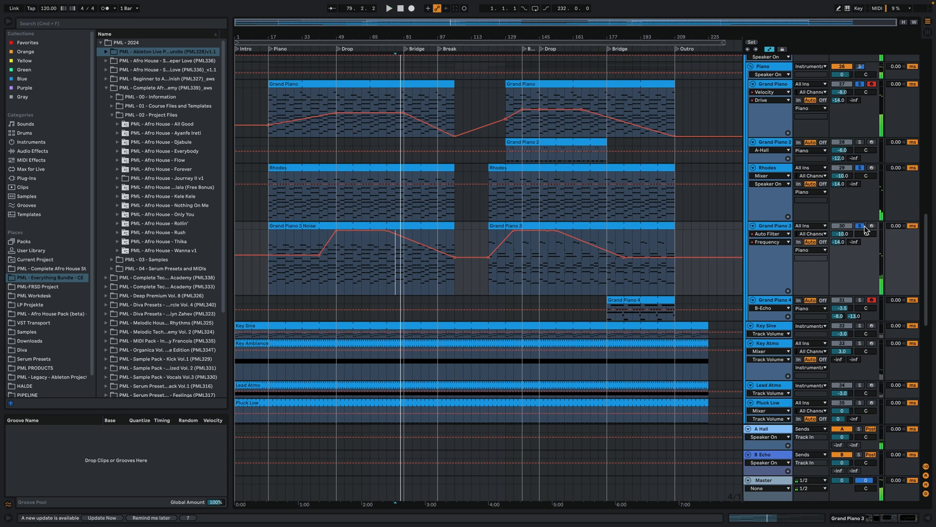
# - Clear the piano solos and play the full mix from bar 77 while examining the pad, Rhodes 2, Atmo and lead automation
pyautogui.click(862, 225)
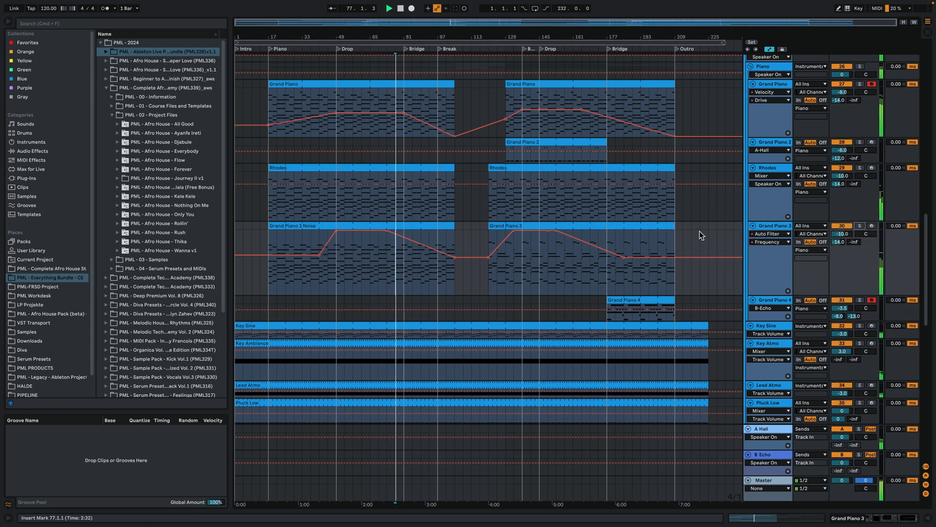
pyautogui.press('space')
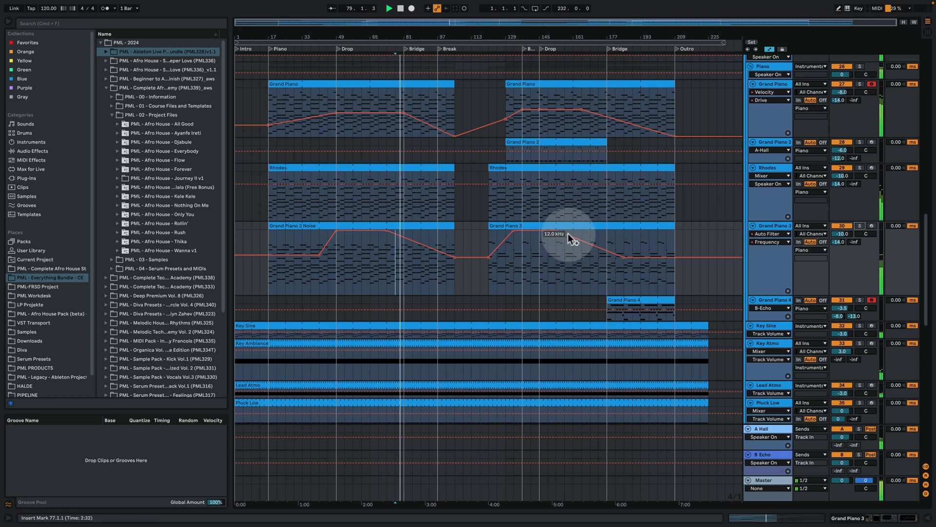
pyautogui.scroll(-5, 561, 244)
pyautogui.scroll(-4, 558, 242)
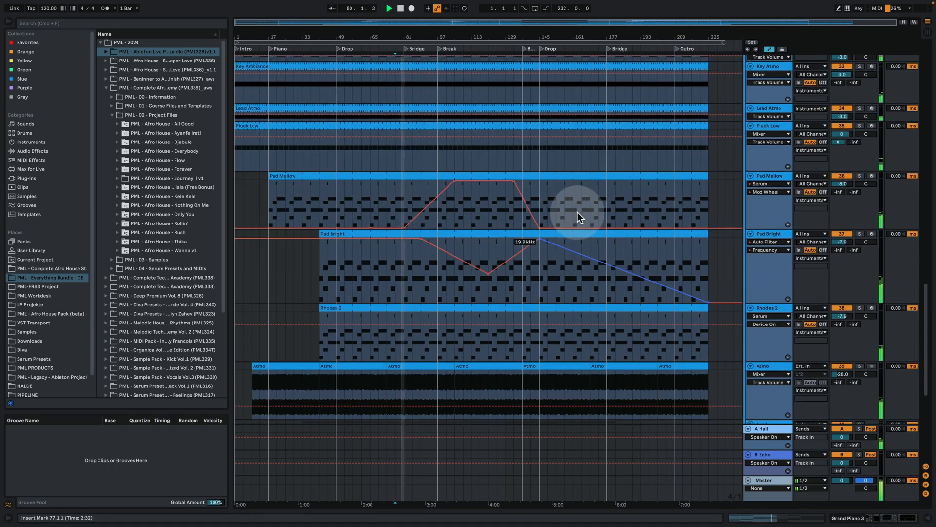
pyautogui.scroll(-8, 774, 233)
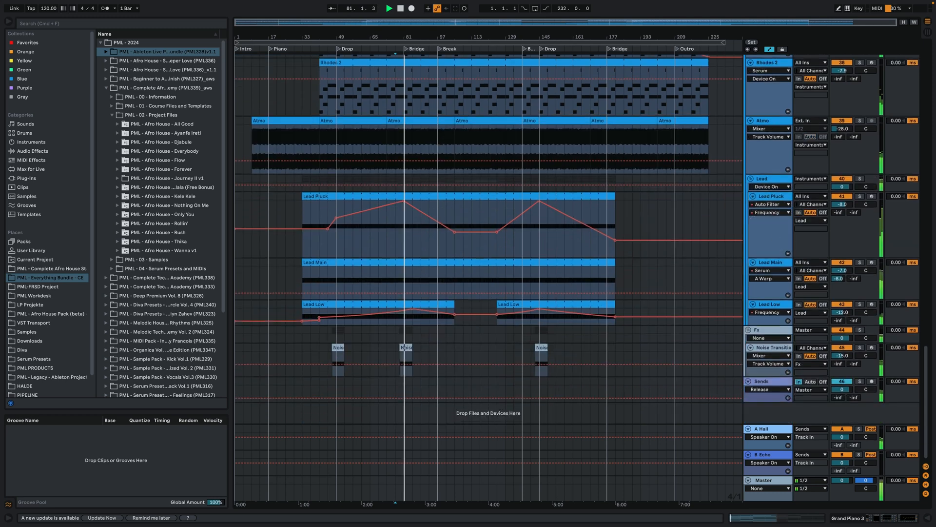
pyautogui.press('space')
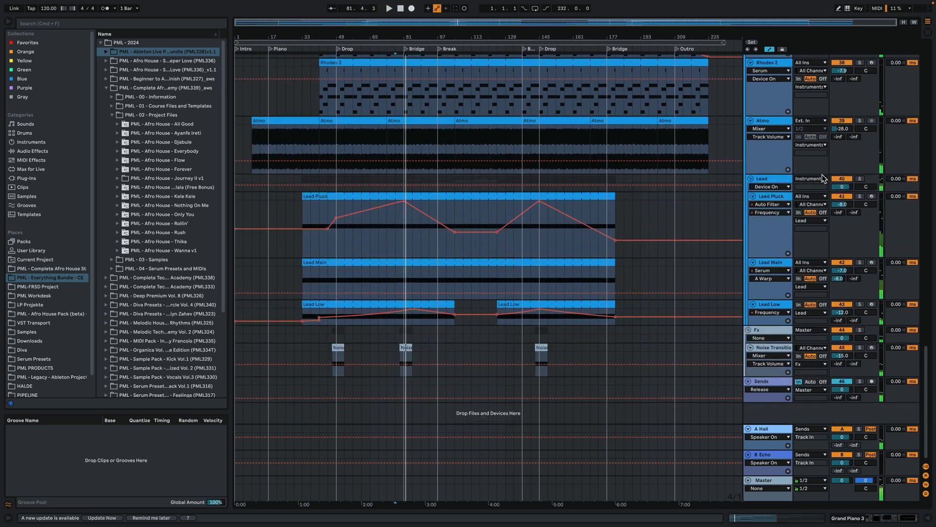
# - Solo the Lead group, then audition Lead Pluck and Lead Main individually from the Bridge at bar 81
pyautogui.click(859, 178)
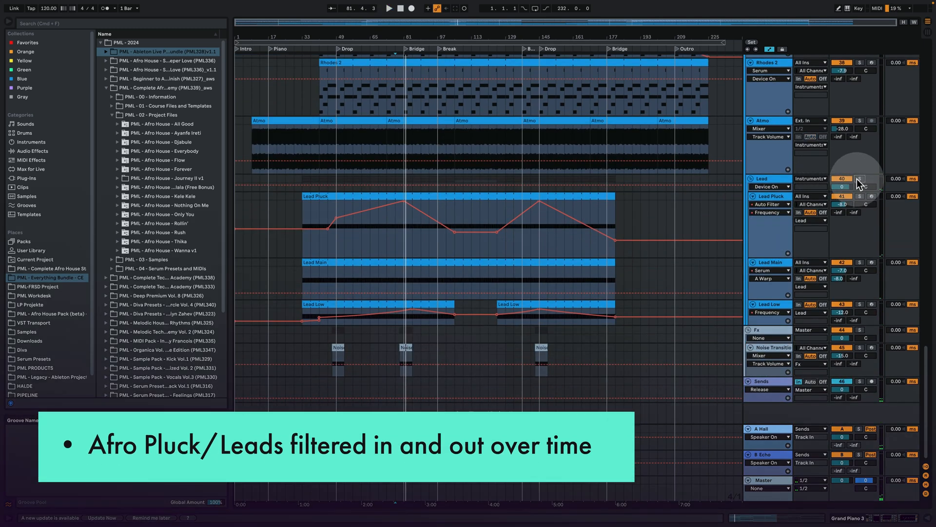
pyautogui.click(470, 245)
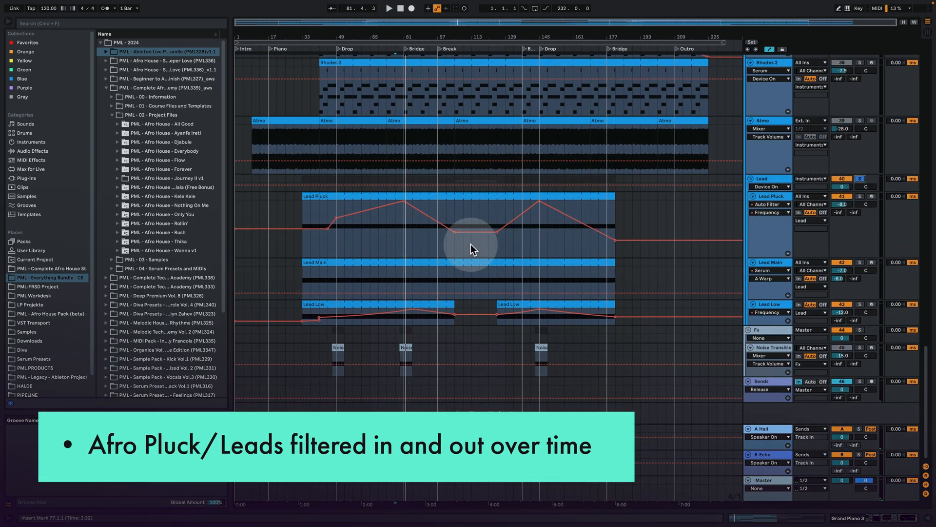
pyautogui.click(408, 246)
pyautogui.click(860, 196)
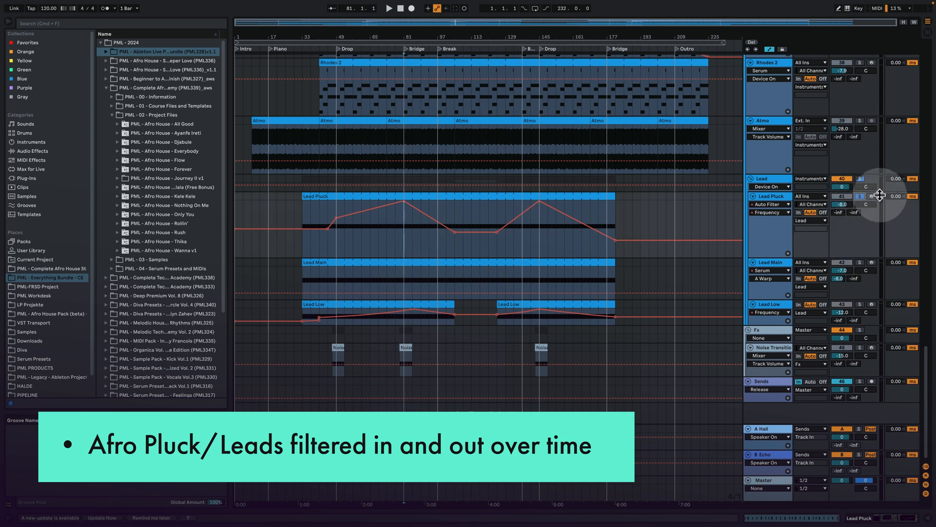
pyautogui.press('space')
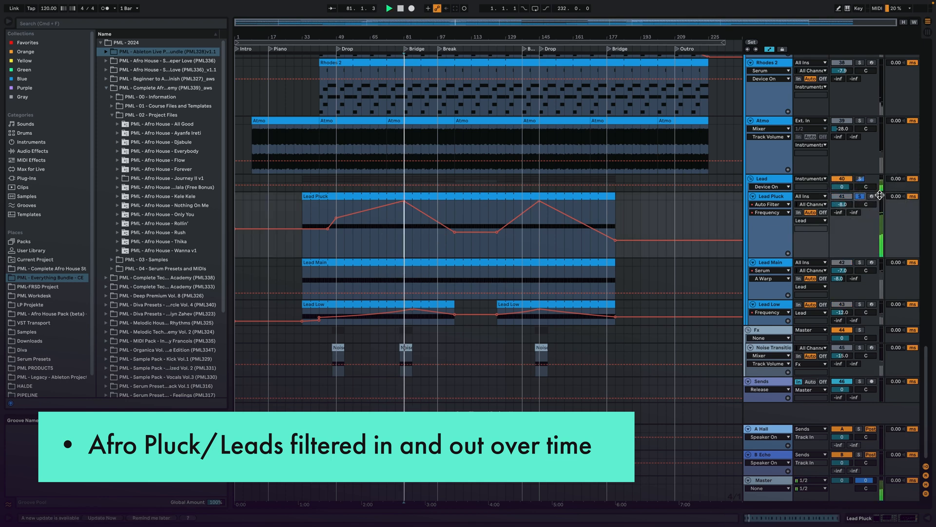
pyautogui.press('space')
pyautogui.click(861, 264)
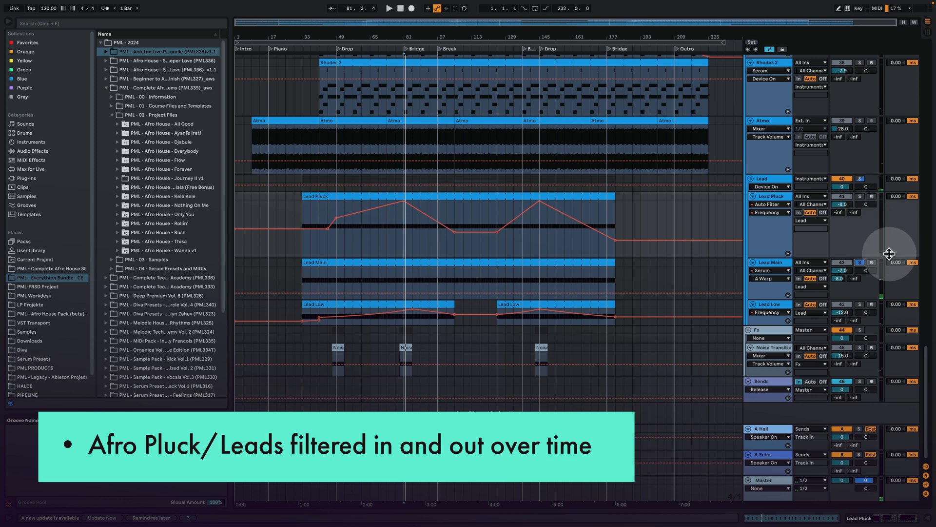
pyautogui.press('space')
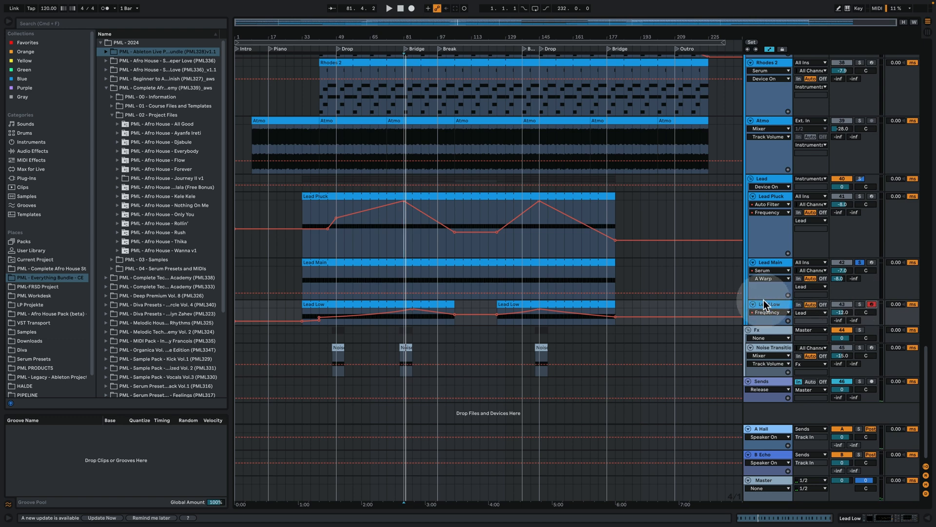
# - Solo Lead Low from bar 81, layer Lead Main and Lead Pluck onto the solo, and clear the lead solos
pyautogui.click(860, 304)
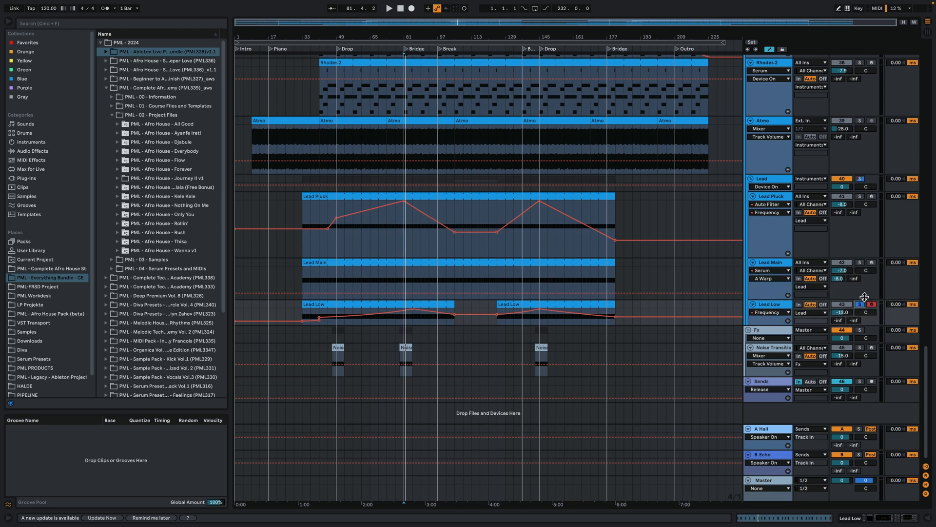
pyautogui.press('space')
pyautogui.keyDown('ctrl'); pyautogui.click(859, 262); pyautogui.keyUp('ctrl')
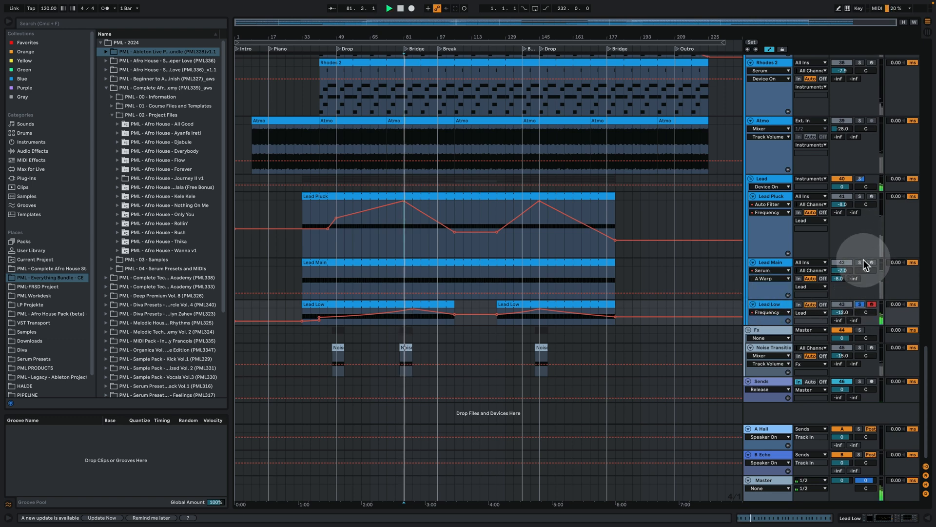
pyautogui.keyDown('ctrl'); pyautogui.click(860, 196); pyautogui.keyUp('ctrl')
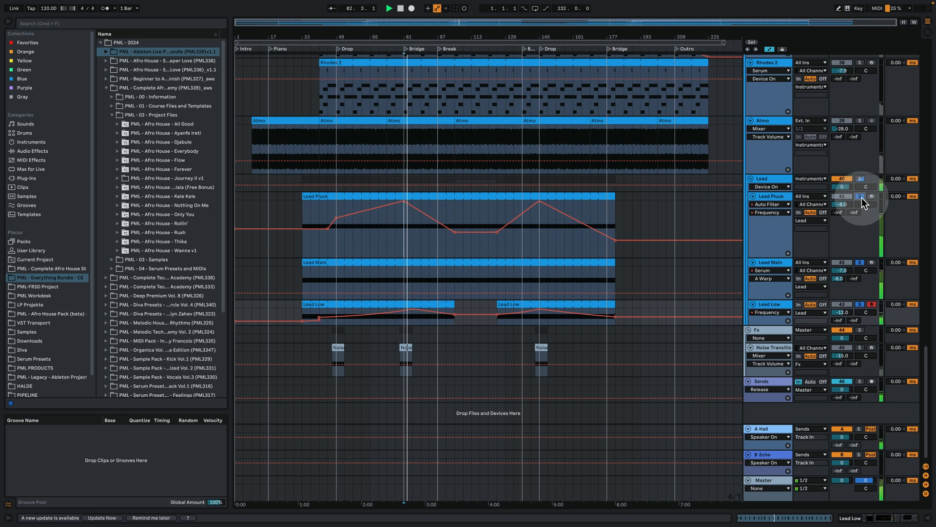
pyautogui.click(860, 196)
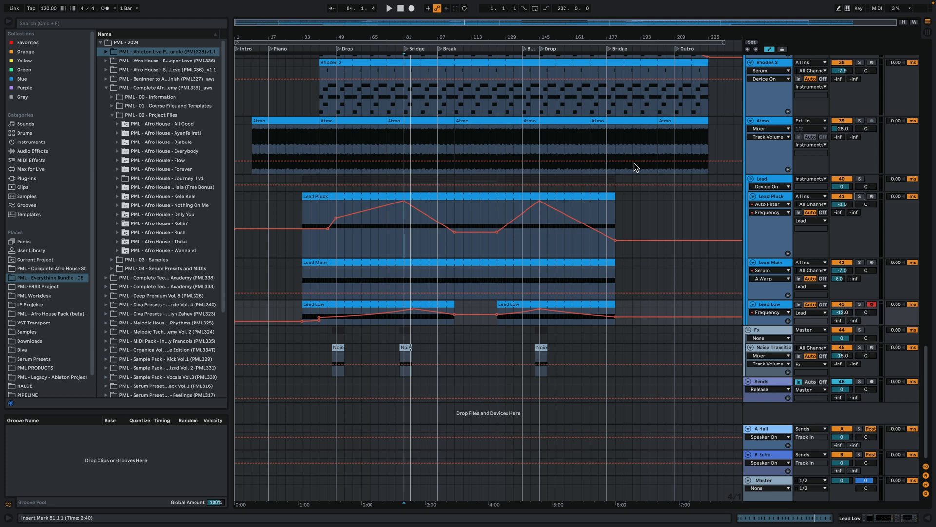
# - Widen the browser and highlight the Complete Afro House Start to Finish Academy, Journey II v1 and Sound Pack - Deeper Love folders
pyautogui.moveTo(231, 190); pyautogui.dragTo(337, 203)
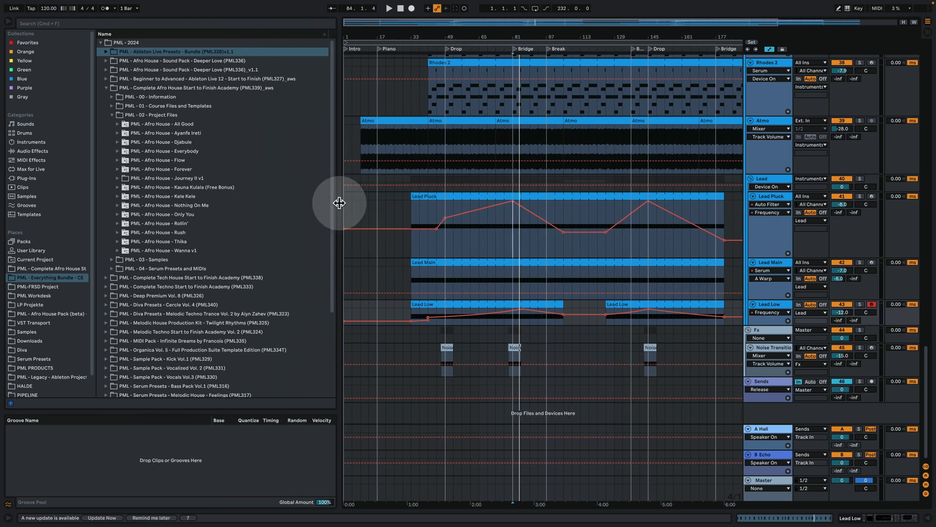
pyautogui.click(212, 89)
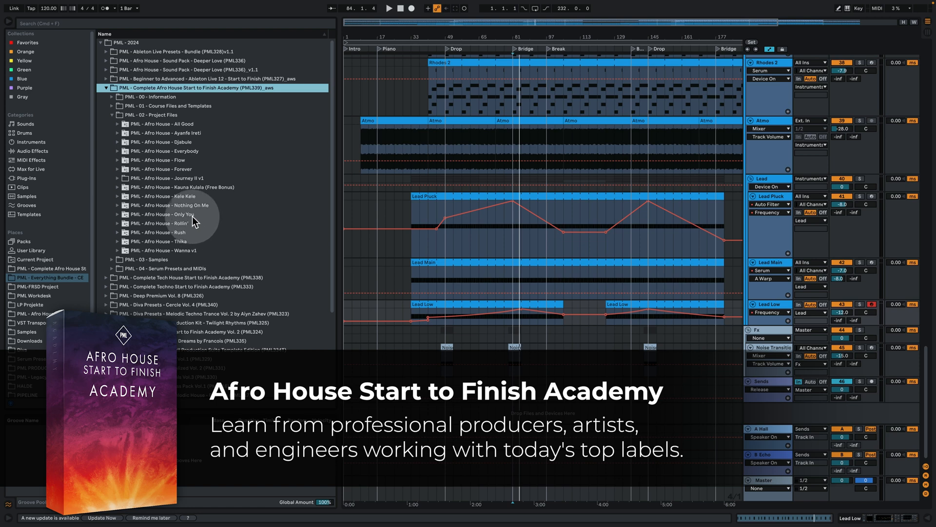
pyautogui.click(192, 180)
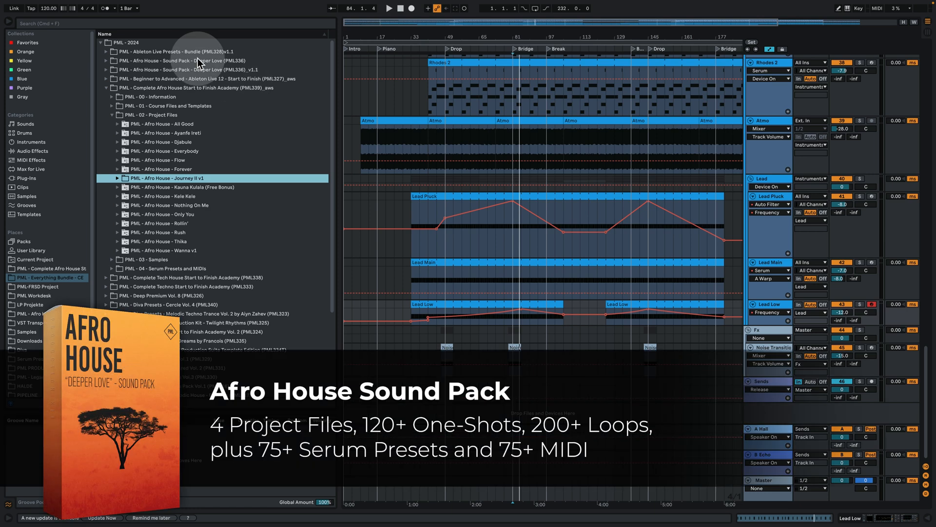
pyautogui.click(206, 61)
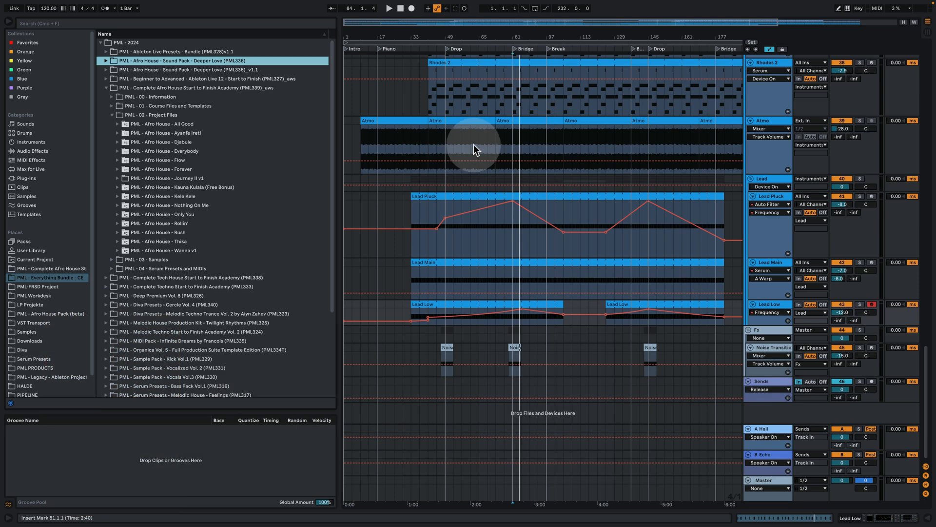
pyautogui.scroll(2, 595, 173)
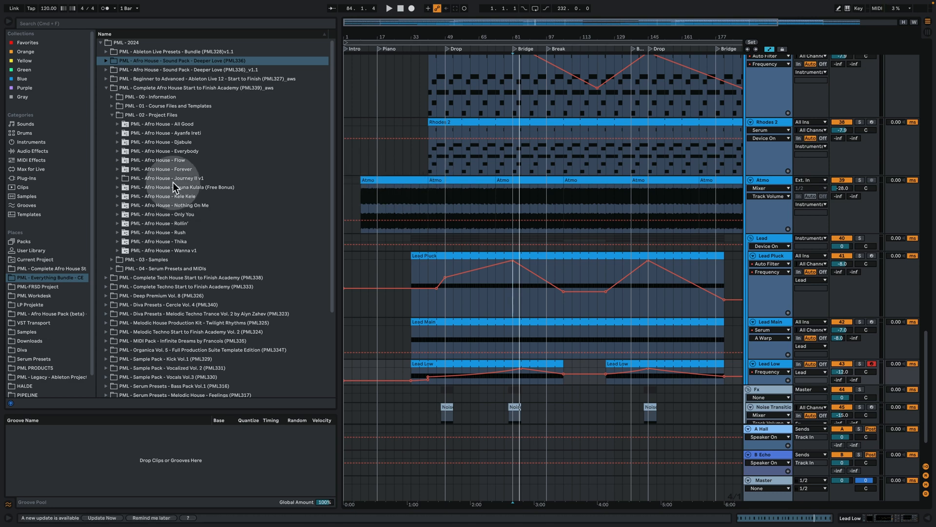
# - Collapse the 02 - Project Files folder and preview Dammy_Topline_010 from the Vocal Pack's dry Vocal Toplines in 03 - Samples
pyautogui.click(111, 116)
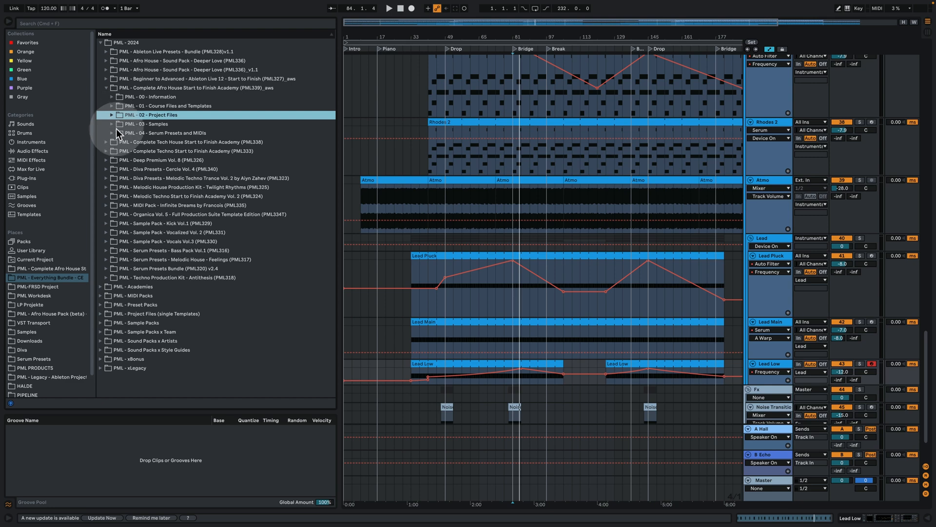
pyautogui.click(113, 125)
pyautogui.click(170, 134)
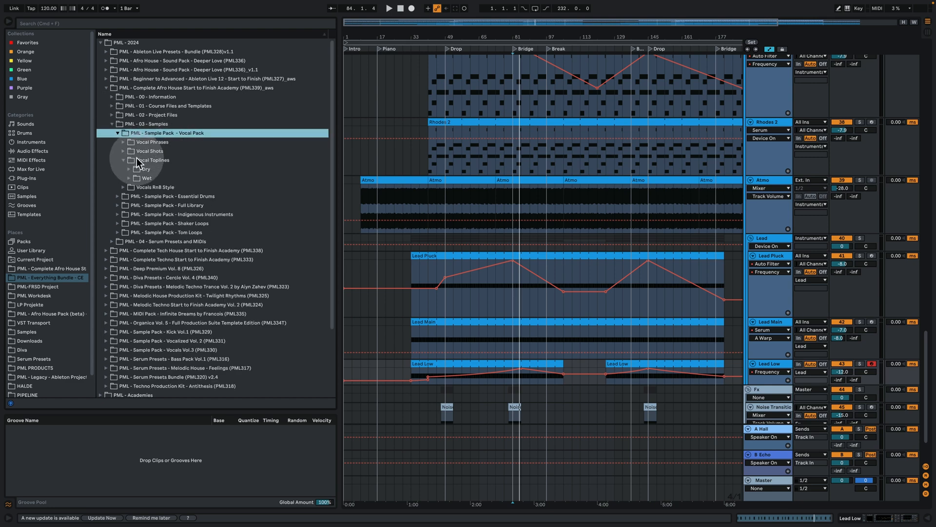
pyautogui.click(131, 169)
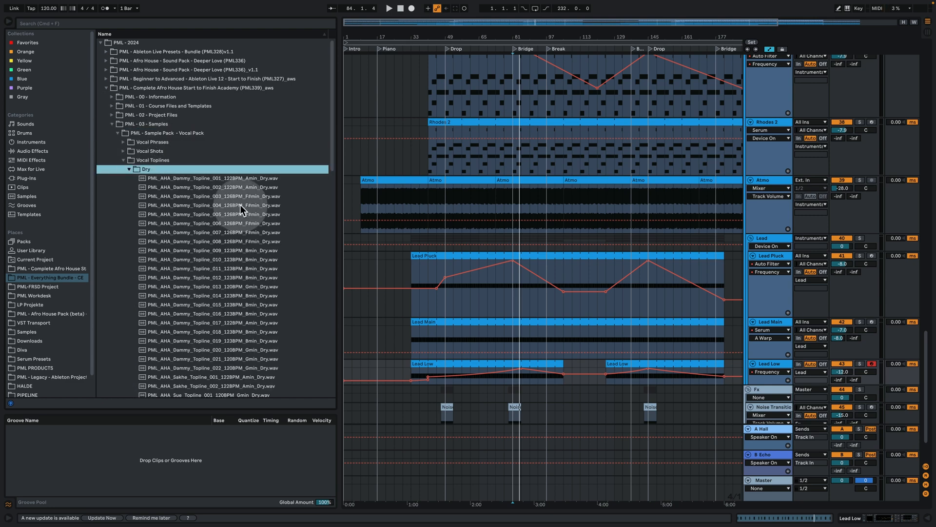
pyautogui.click(247, 260)
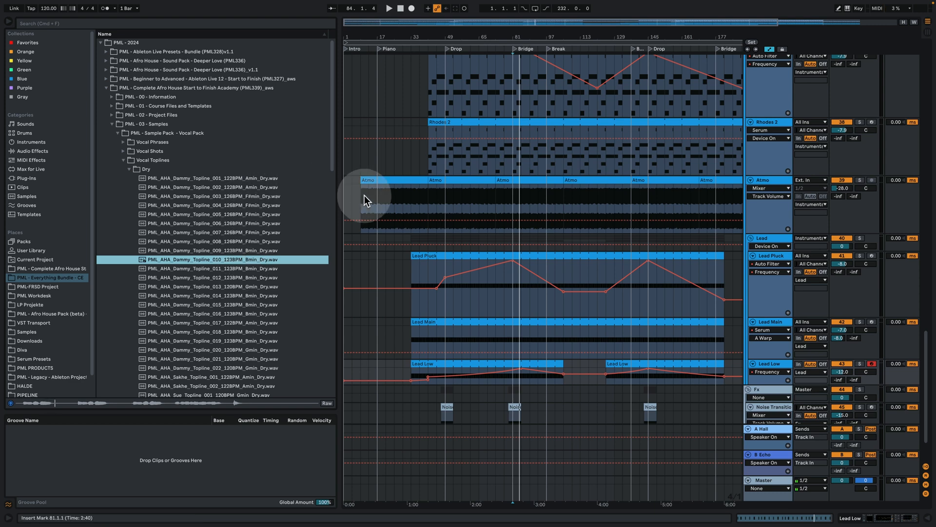
pyautogui.click(156, 163)
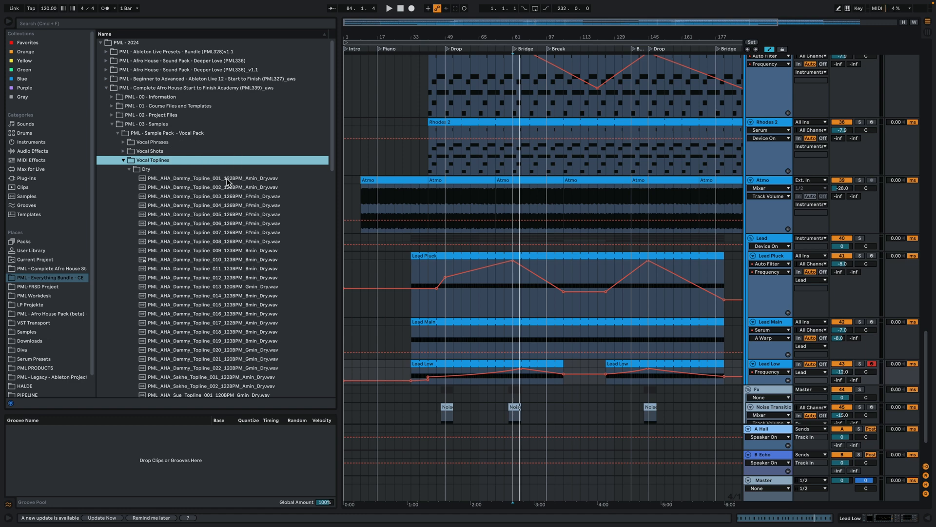
# - Play the full arrangement from bar 1 and collapse the 03 - Samples folder in the PML - Everything Bundle browser location
pyautogui.click(53, 277)
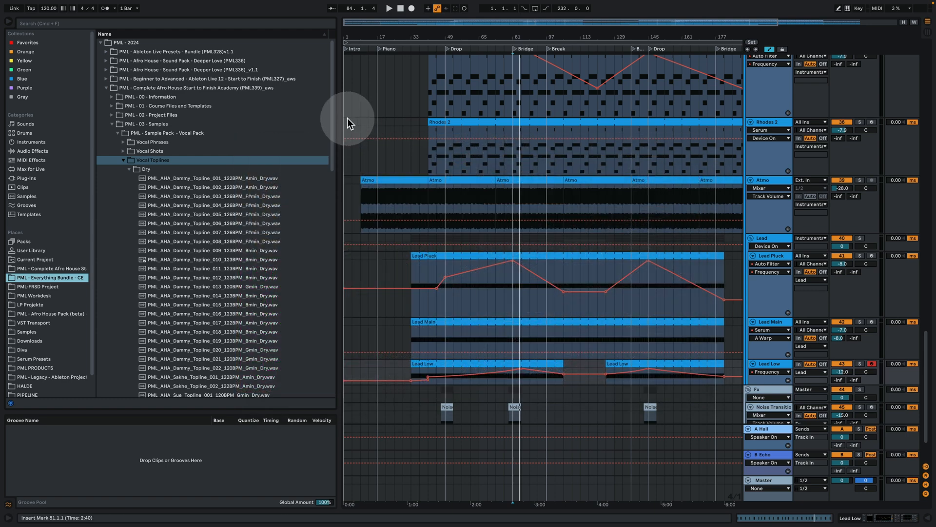
pyautogui.click(353, 122)
pyautogui.press('space')
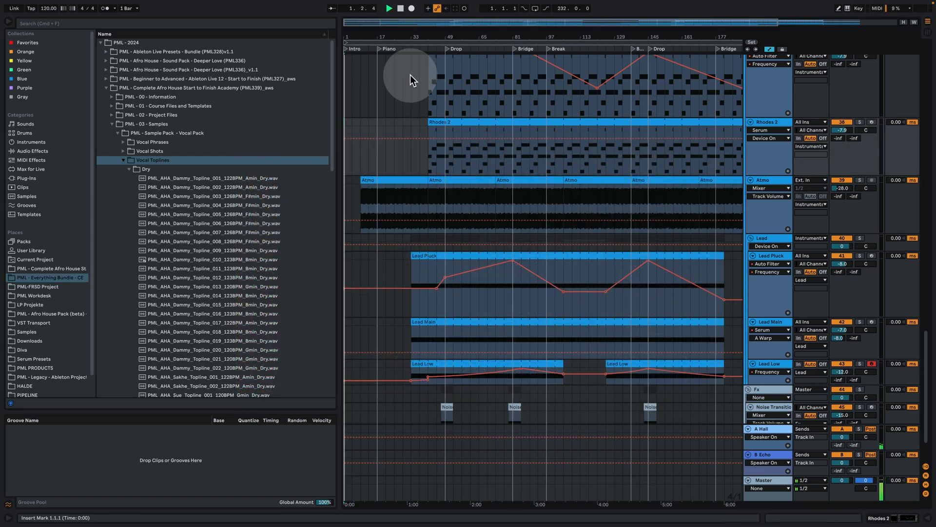
pyautogui.click(112, 125)
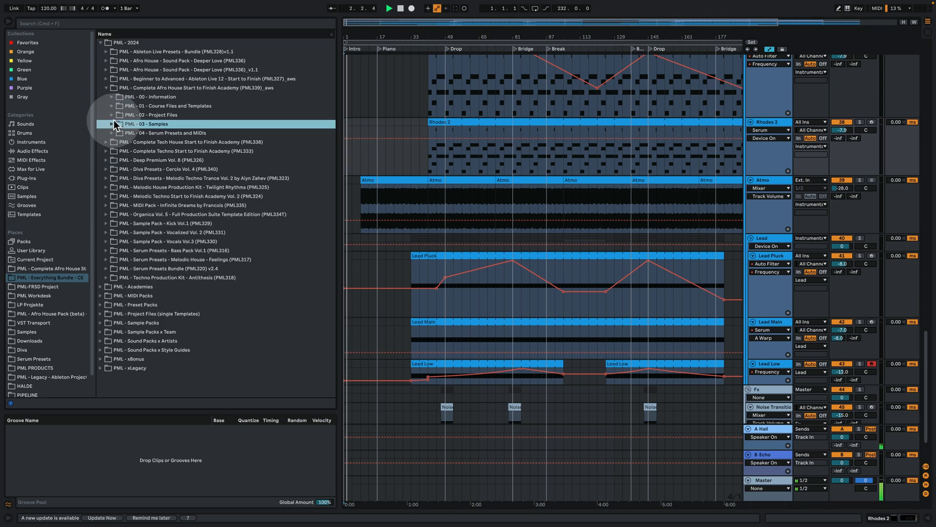
# - Expand the 02 - Project Files folder in the browser and hide the automation on the arrangement tracks
pyautogui.click(113, 116)
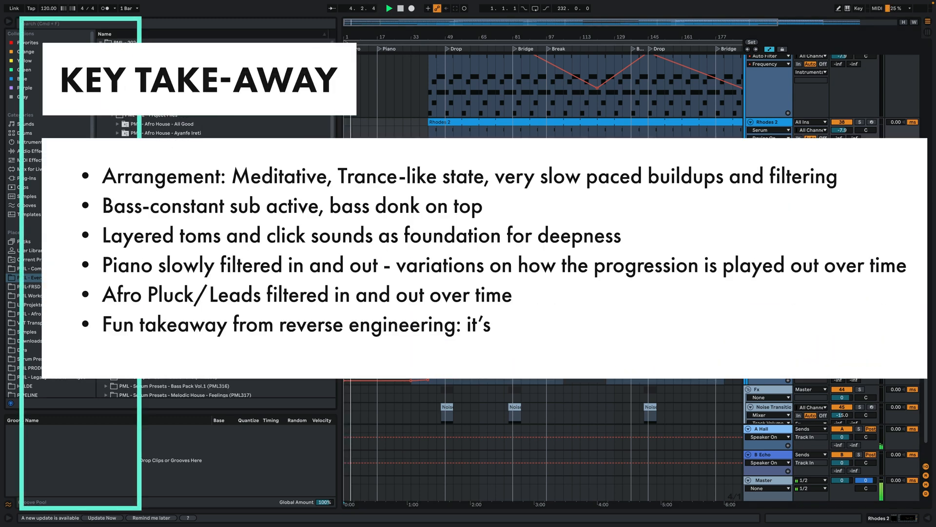
pyautogui.scroll(6, 427, 147)
pyautogui.scroll(5, 585, 244)
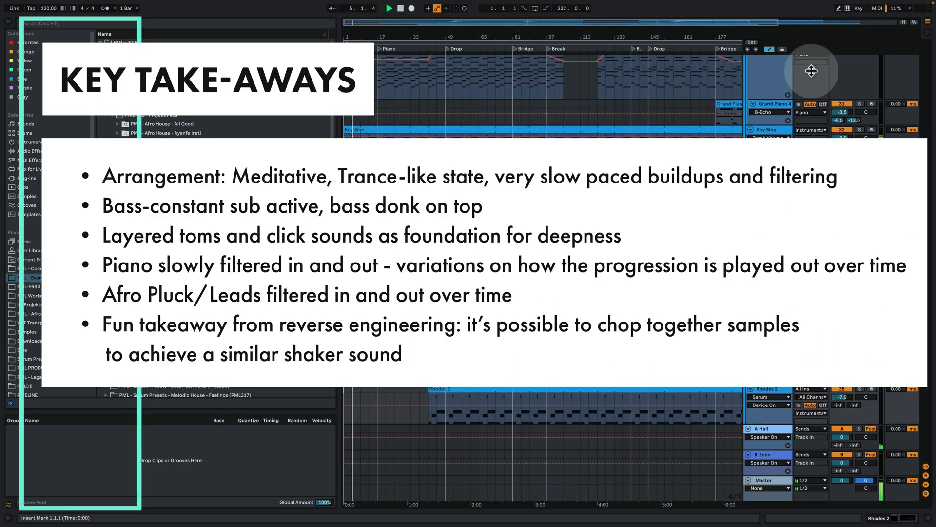
pyautogui.click(769, 49)
pyautogui.scroll(2, 775, 146)
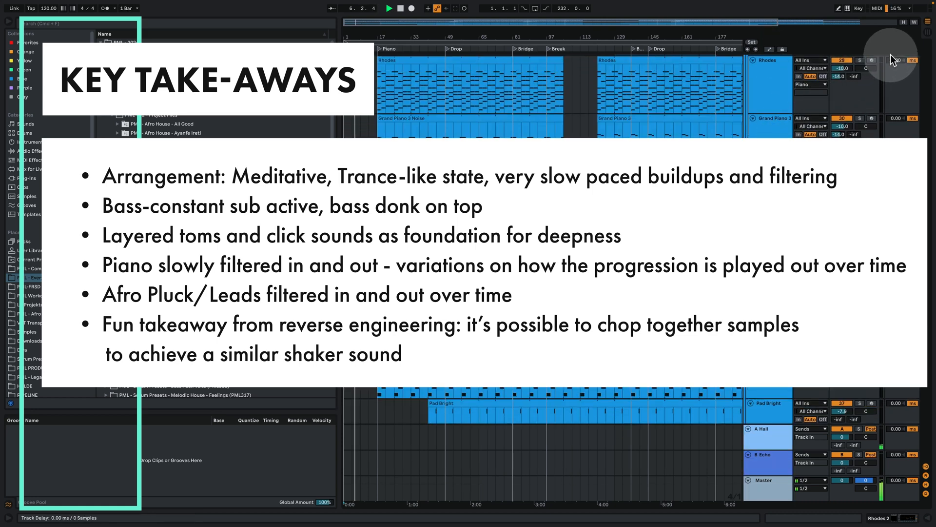
# - Optimize the arrangement's track heights and collapse the A Hall and B Echo return tracks
pyautogui.click(904, 22)
pyautogui.scroll(8, 774, 134)
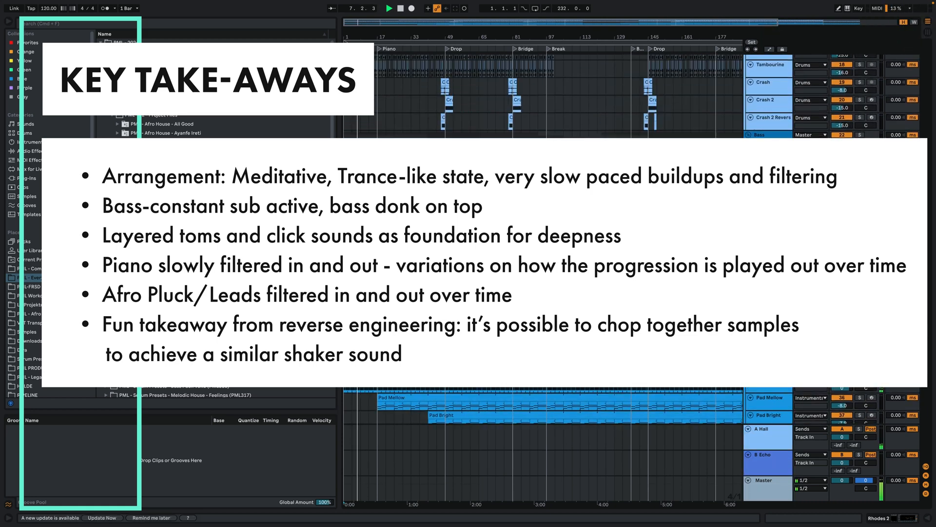
pyautogui.scroll(4, 751, 292)
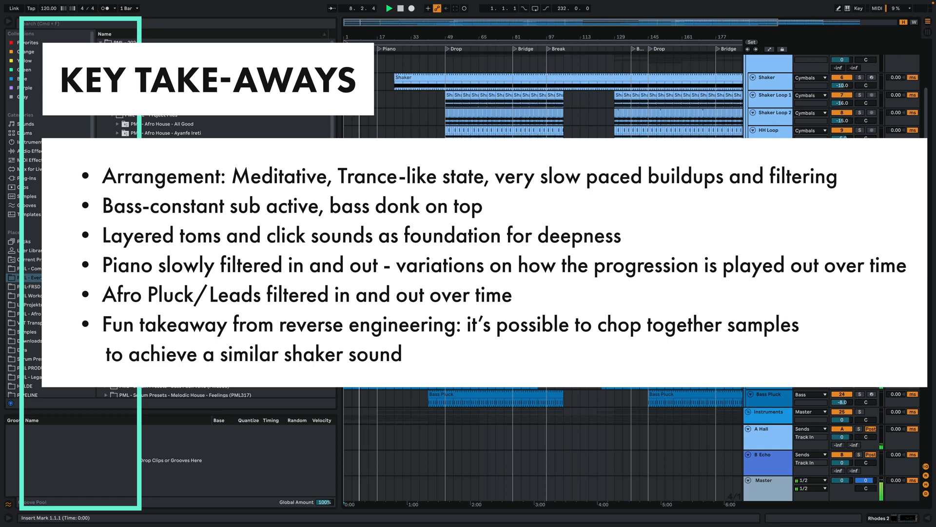
pyautogui.click(748, 454)
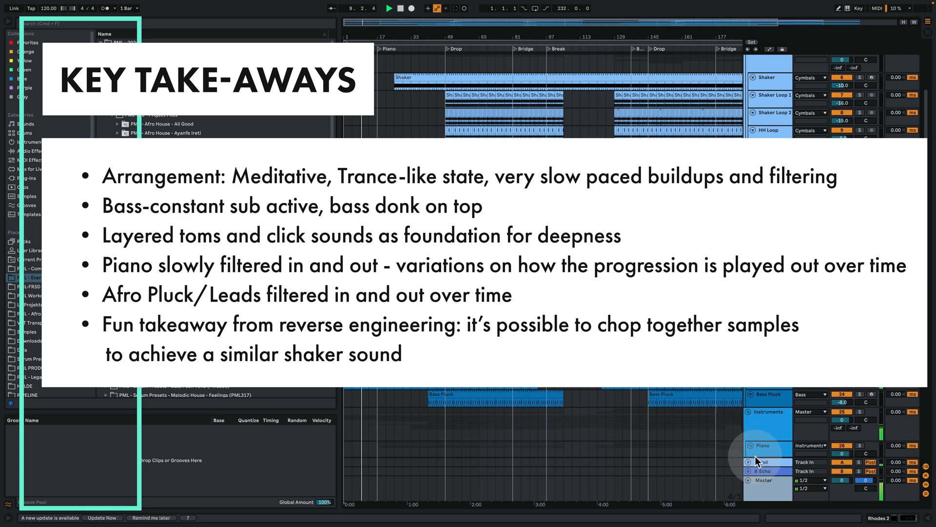
# - Narrow the browser and zoom the arrangement out so the whole song from Intro to Outro fits
pyautogui.scroll(3, 621, 397)
pyautogui.scroll(2, 622, 402)
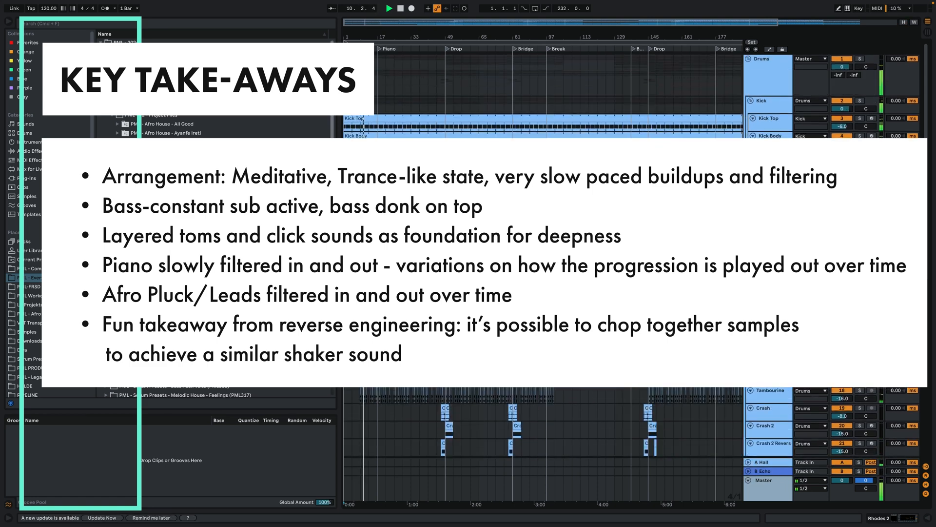
pyautogui.moveTo(339, 264); pyautogui.dragTo(270, 264)
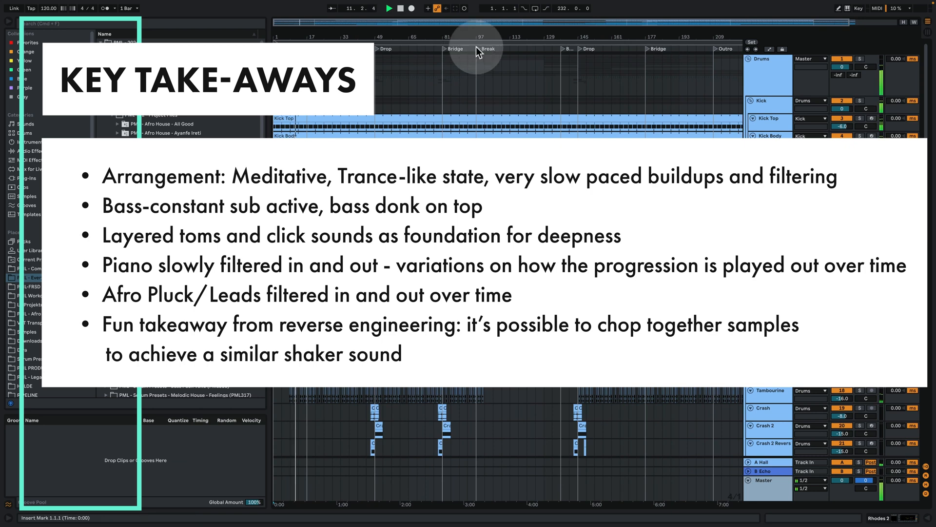
pyautogui.moveTo(503, 34); pyautogui.dragTo(504, 23)
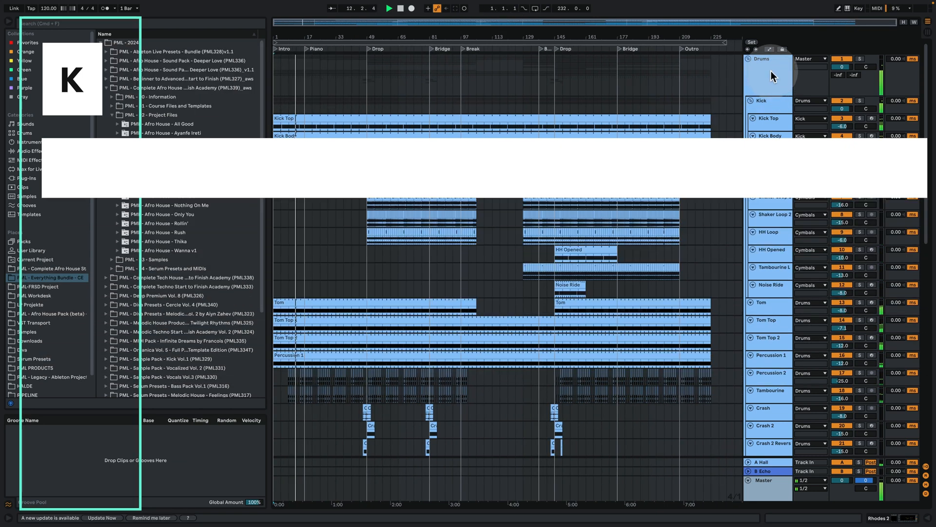
# - Collapse the Kick and Cymbals groups inside the Drums group
pyautogui.click(771, 71)
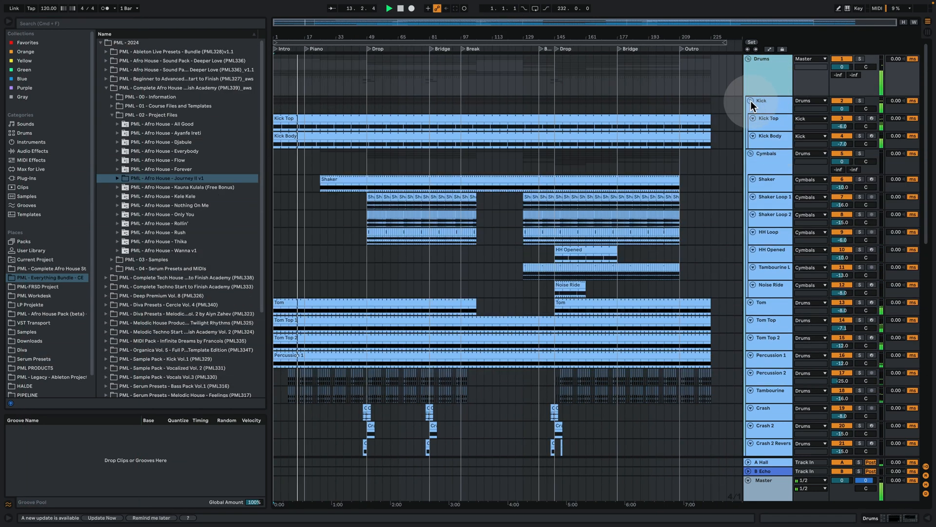
pyautogui.click(751, 101)
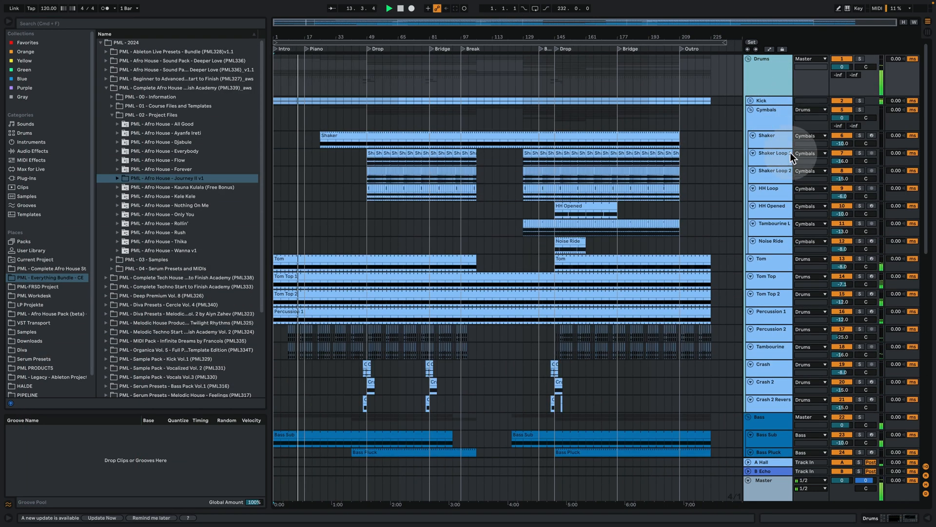
pyautogui.click(760, 112)
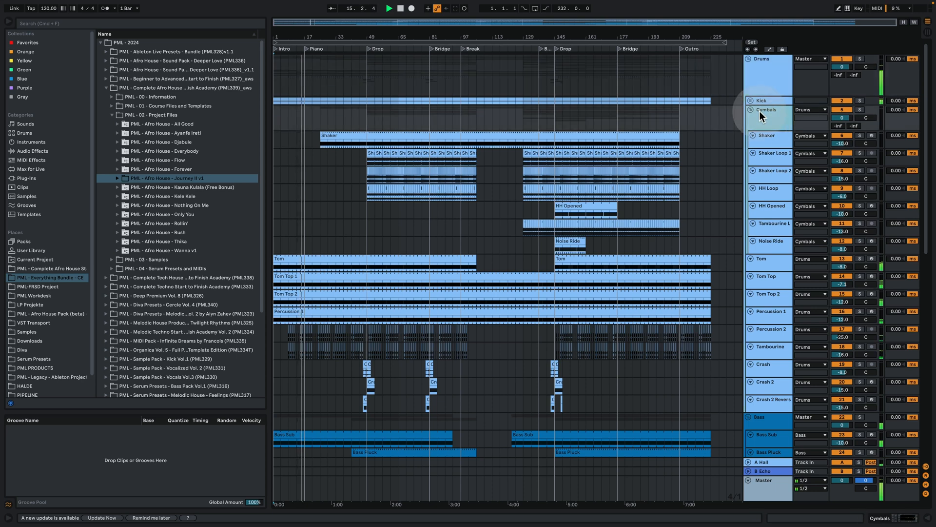
pyautogui.moveTo(767, 131); pyautogui.dragTo(768, 120)
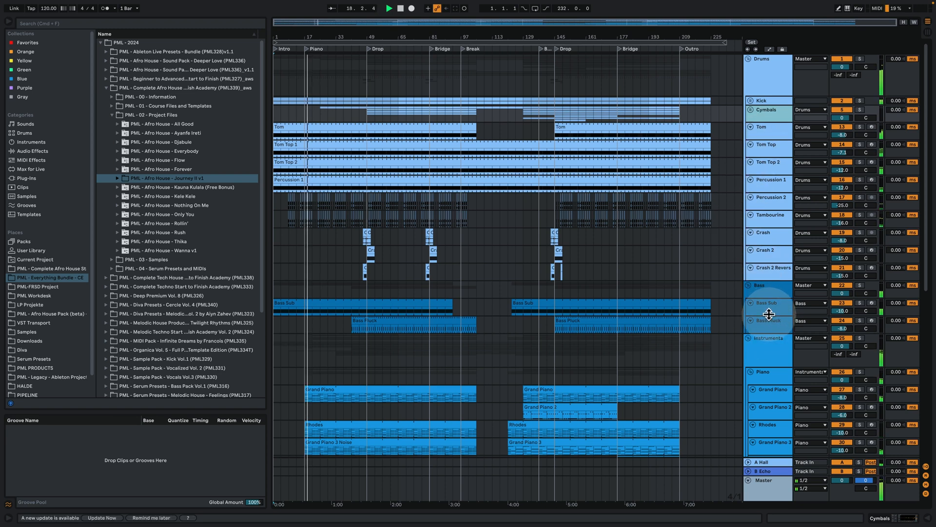
# - Fold the Bass Sub and Bass Pluck tracks as well as the Percussion 2 and Tambourine tracks
pyautogui.moveTo(769, 314)
pyautogui.mouseDown()
pyautogui.moveTo(765, 300)
pyautogui.moveTo(768, 314)
pyautogui.mouseUp()
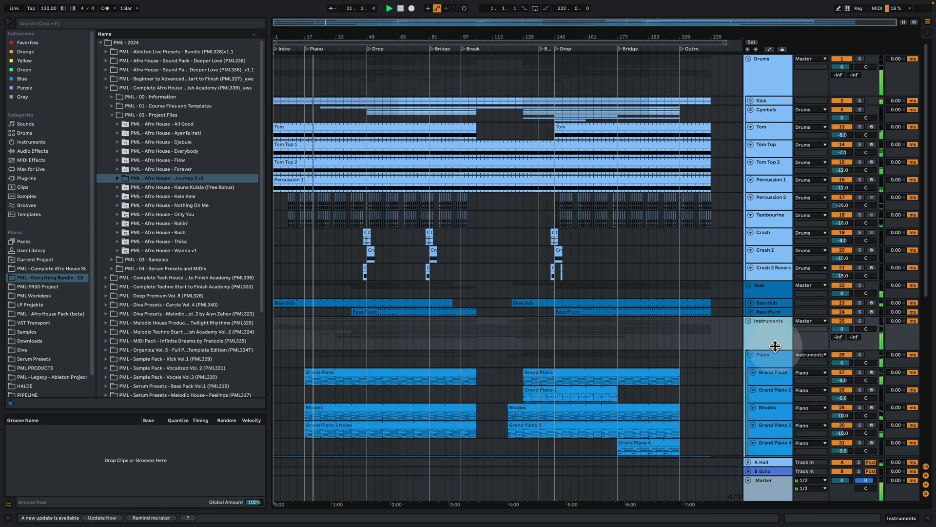
pyautogui.click(774, 186)
pyautogui.click(771, 203)
pyautogui.click(773, 215)
pyautogui.click(750, 197)
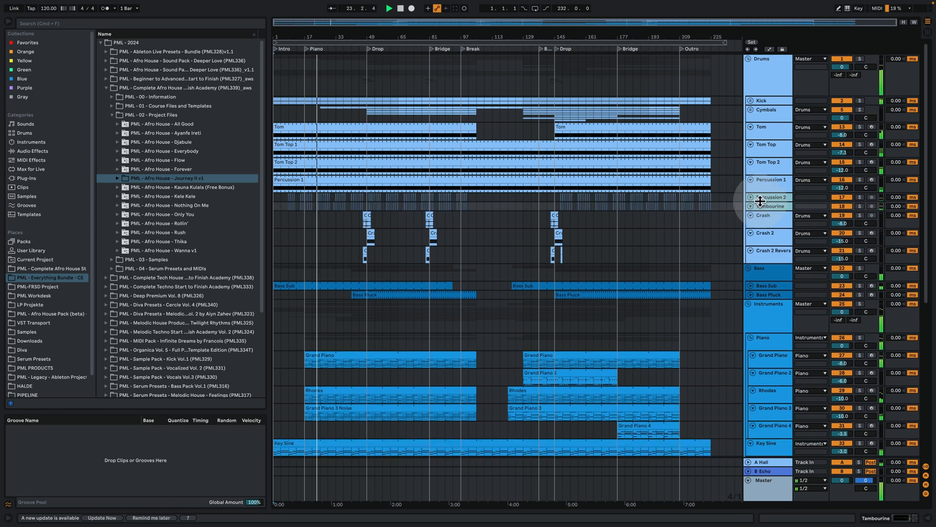
# - Fold the Crash, Crash 2 and Crash 2 Reversed tracks together
pyautogui.click(754, 220)
pyautogui.keyDown('shift'); pyautogui.click(773, 256); pyautogui.keyUp('shift')
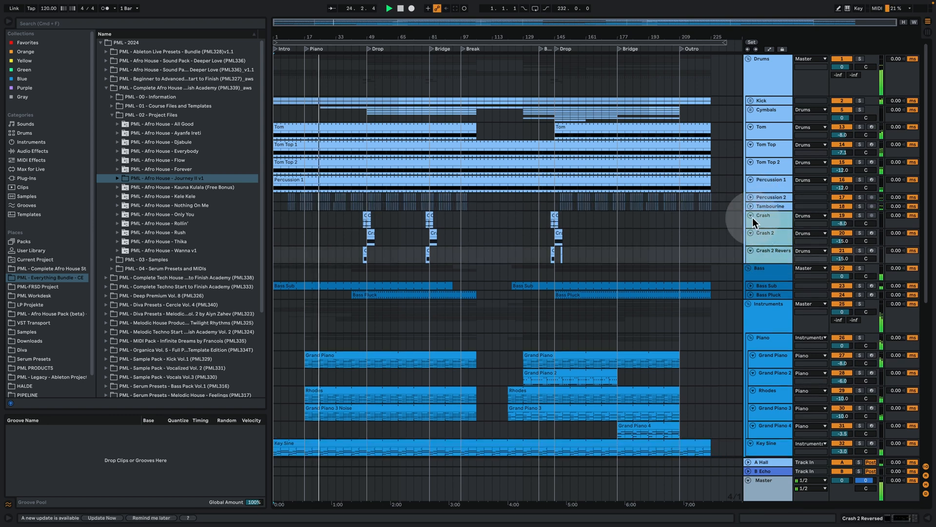
pyautogui.click(751, 215)
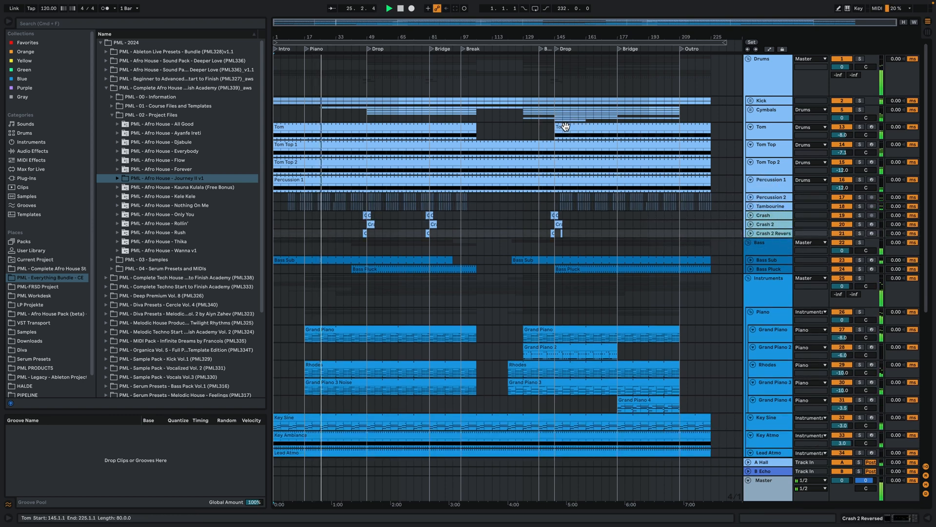
# - Look over the compacted arrangement and show the effect chains of the A Hall and B Echo returns
pyautogui.scroll(-5, 570, 223)
pyautogui.scroll(-5, 569, 224)
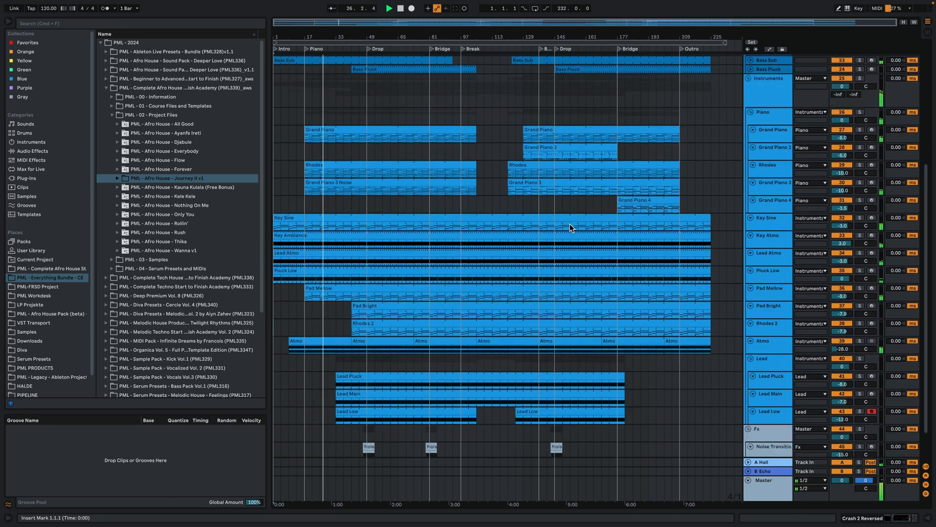
pyautogui.scroll(9, 569, 223)
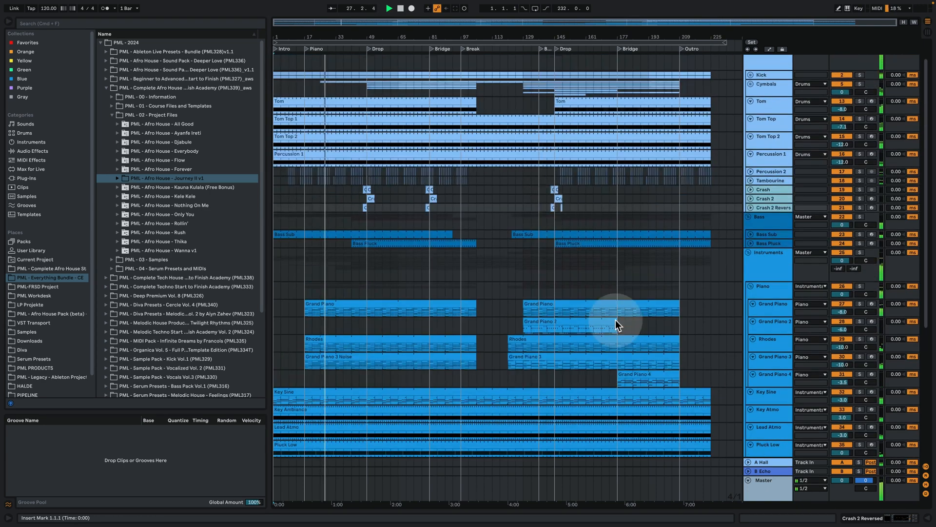
pyautogui.click(786, 467)
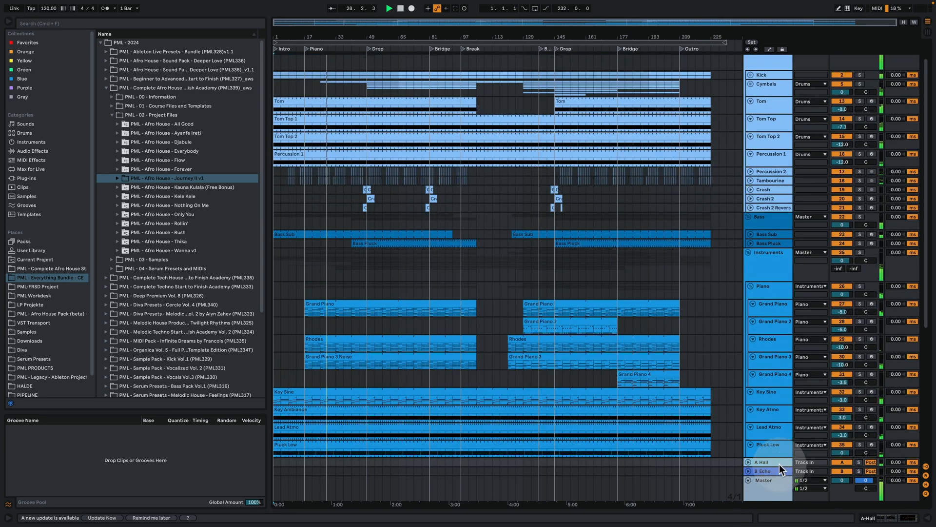
pyautogui.doubleClick(773, 461)
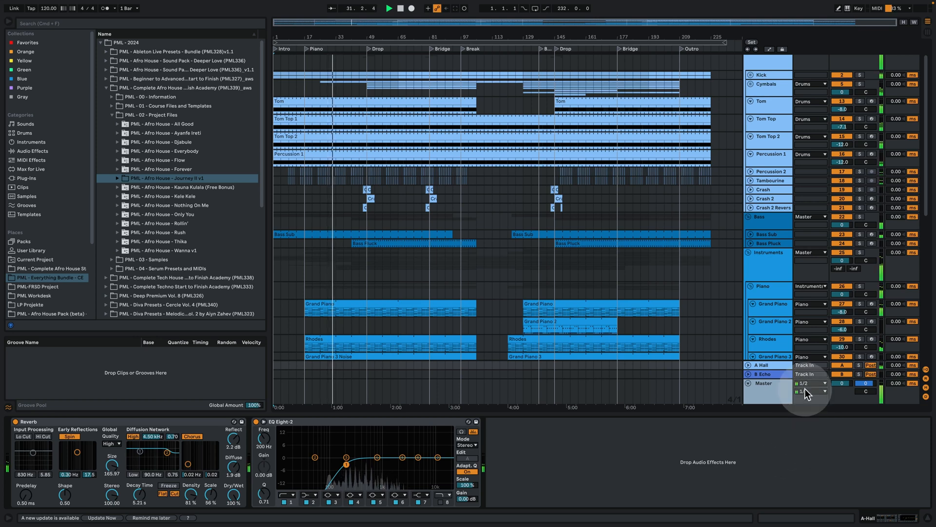
pyautogui.click(774, 373)
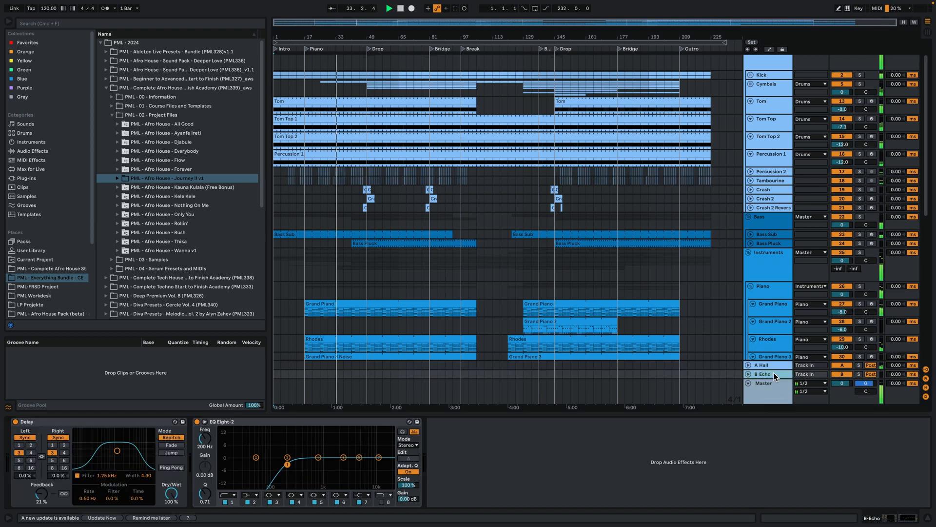
# - Examine the Master track's effect chain, then close the device view
pyautogui.scroll(-3, 671, 293)
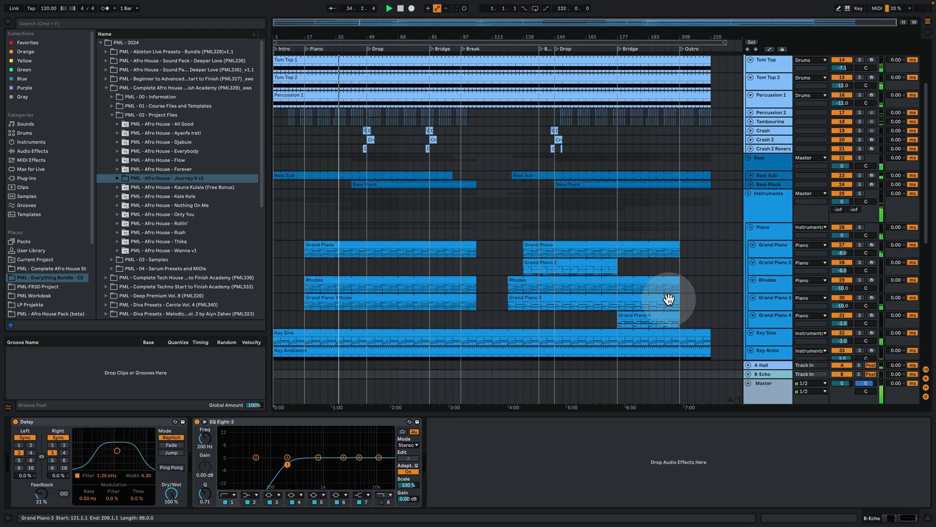
pyautogui.scroll(-10, 668, 298)
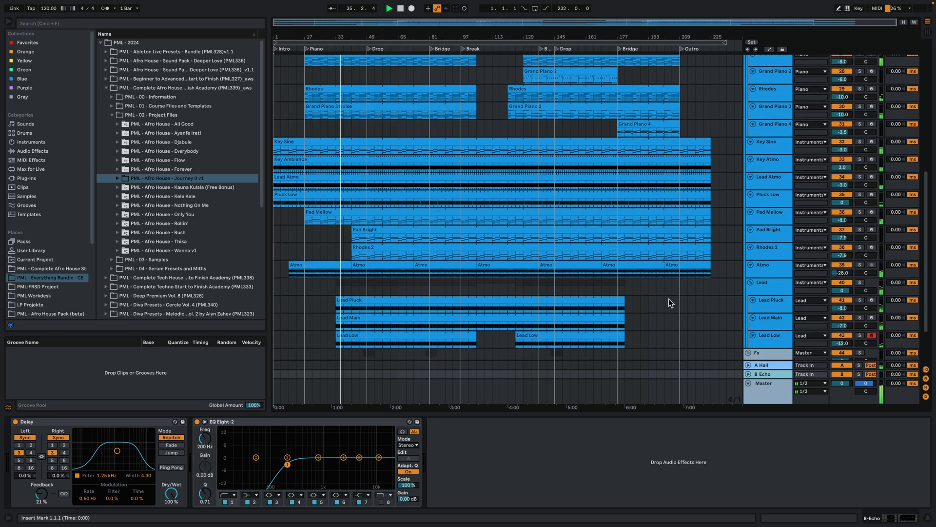
pyautogui.scroll(-1, 669, 302)
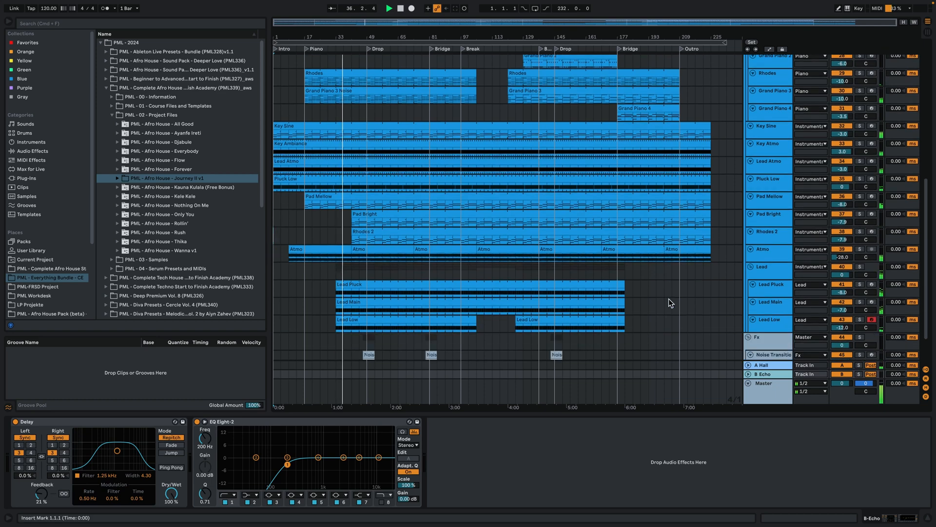
pyautogui.click(765, 384)
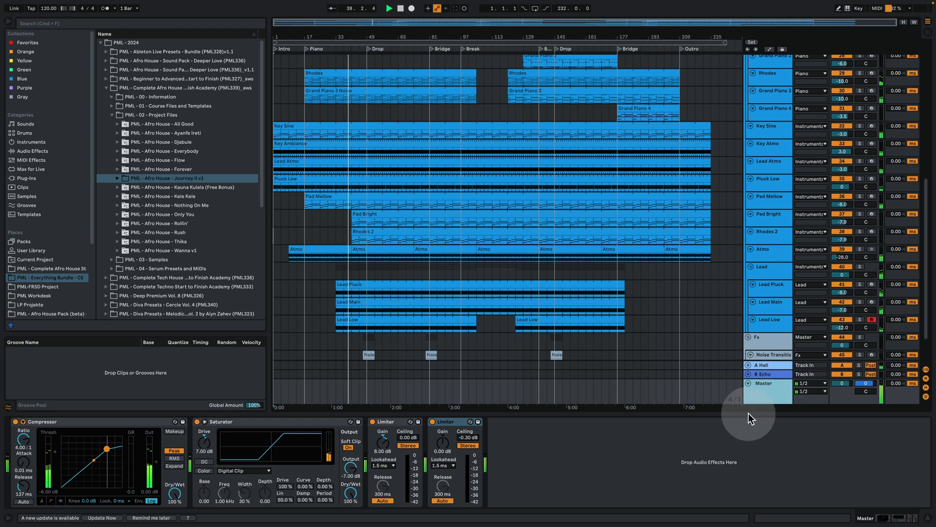
pyautogui.click(929, 518)
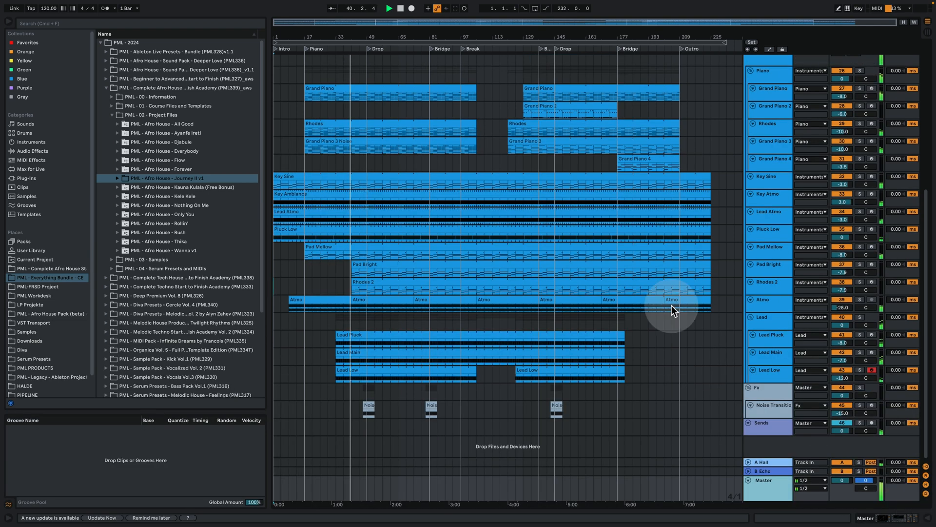
# - Inspect the MIDI notes of the Lead Pluck clip and then show the track's device chain
pyautogui.doubleClick(377, 335)
pyautogui.click(376, 297)
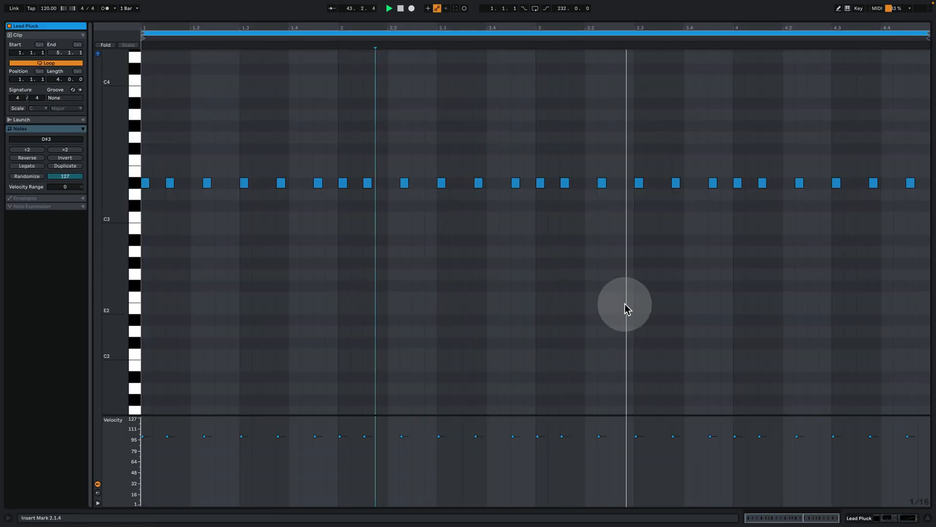
pyautogui.click(886, 518)
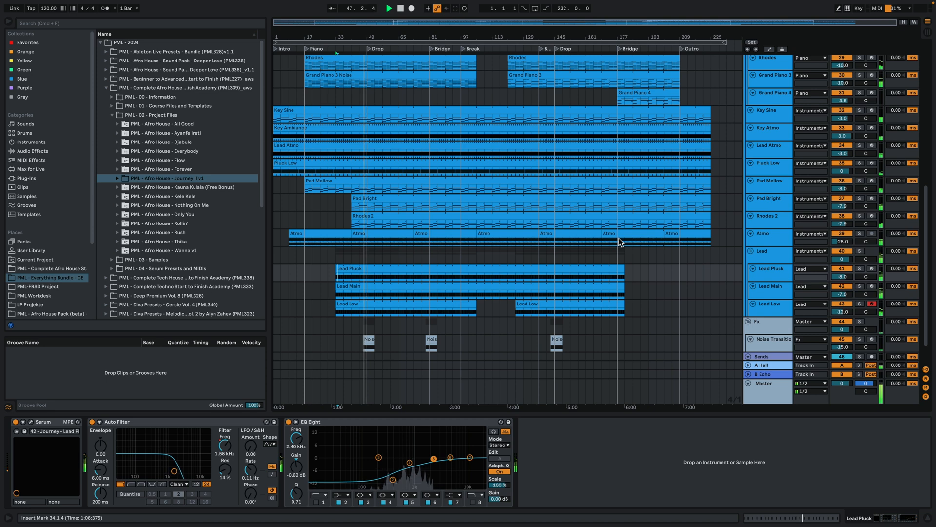
# - Expand the Cymbals group and check the device chains of Shaker, Shaker Loop 1 and Shaker Loop 2
pyautogui.scroll(2, 500, 227)
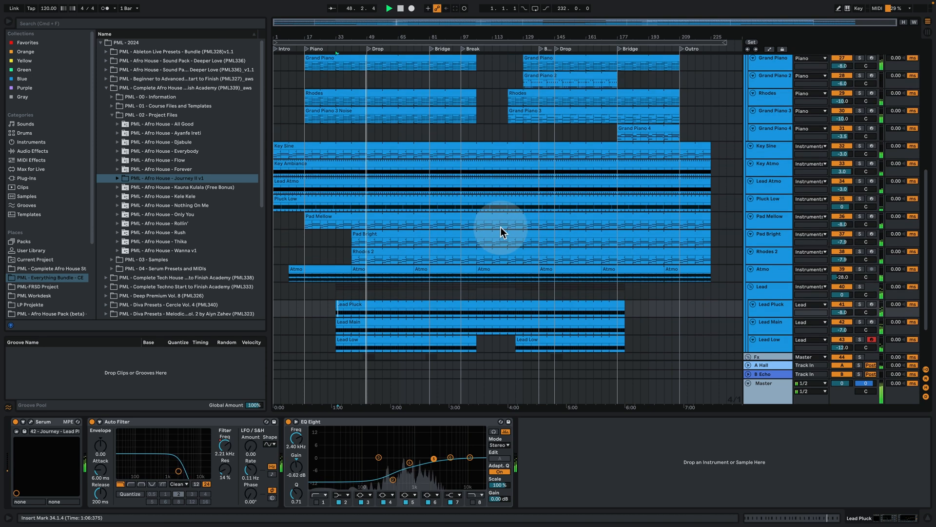
pyautogui.scroll(4, 498, 226)
pyautogui.scroll(8, 497, 225)
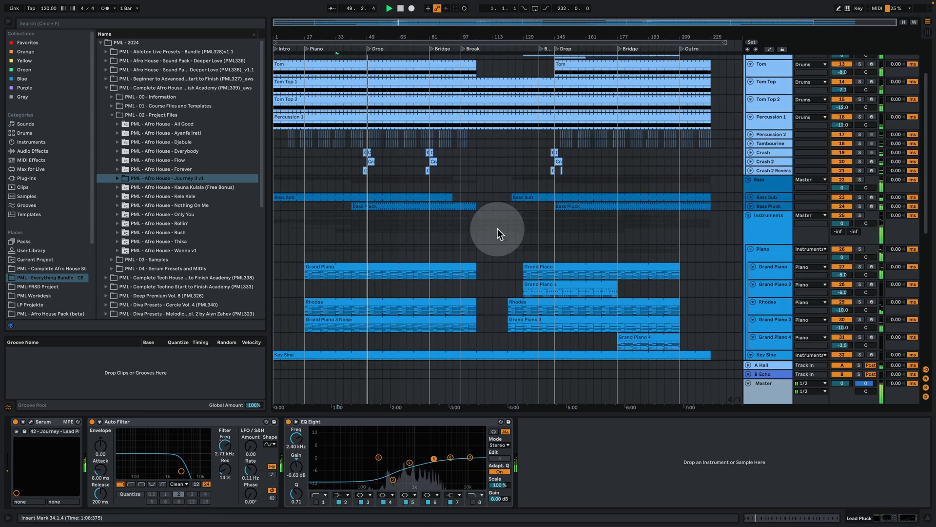
pyautogui.click(751, 110)
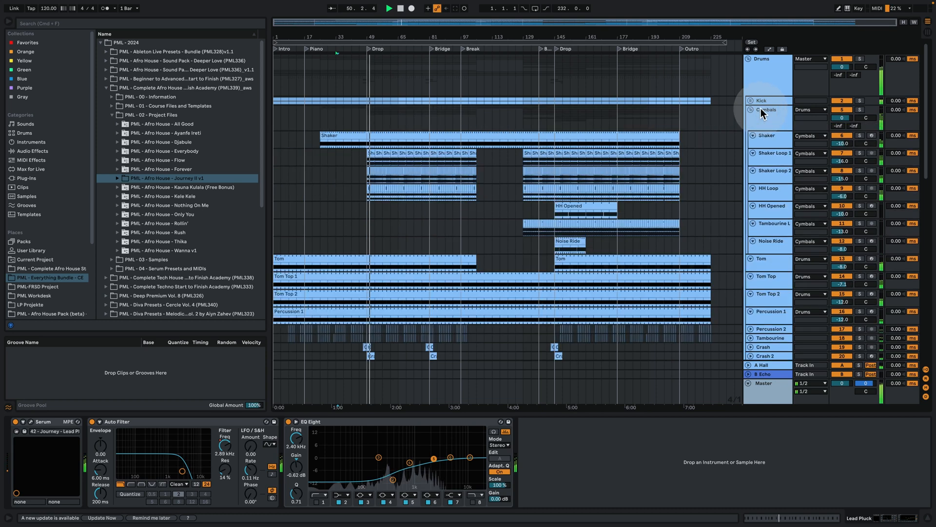
pyautogui.click(772, 134)
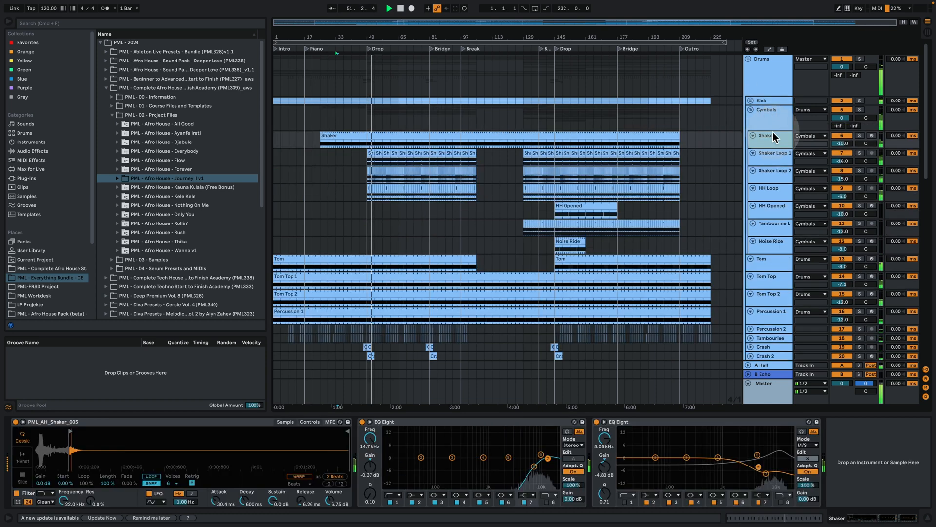
pyautogui.click(772, 157)
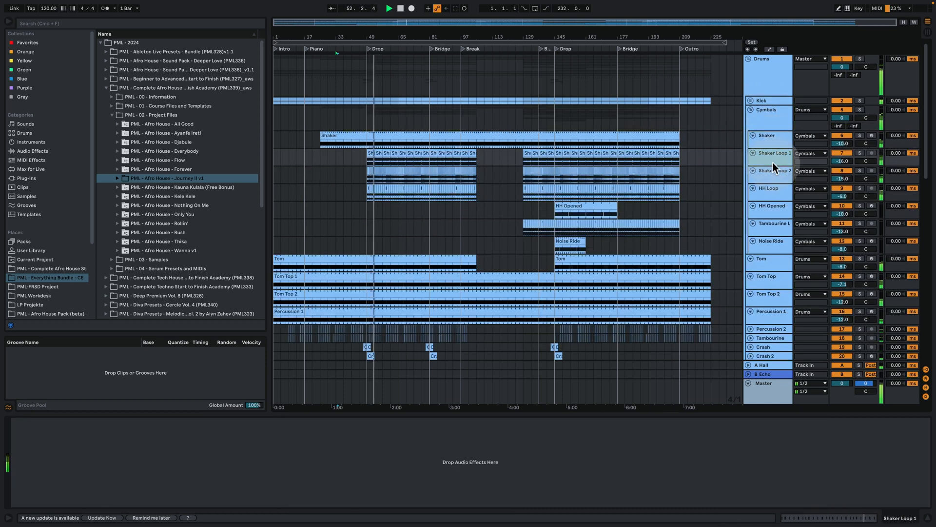
pyautogui.click(775, 171)
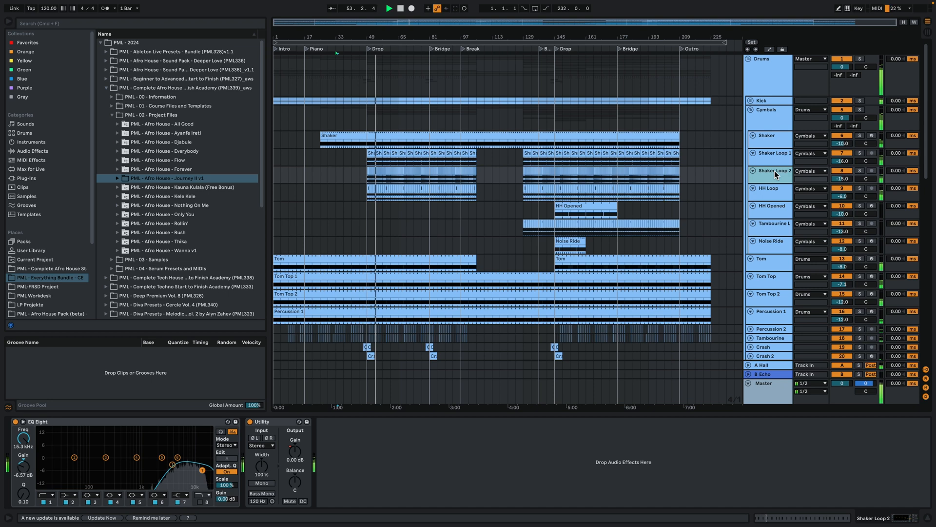
# - Check the device chains of the HH Loop track and the Grand Piano 3 track in the Piano group
pyautogui.click(768, 192)
pyautogui.scroll(-1, 768, 191)
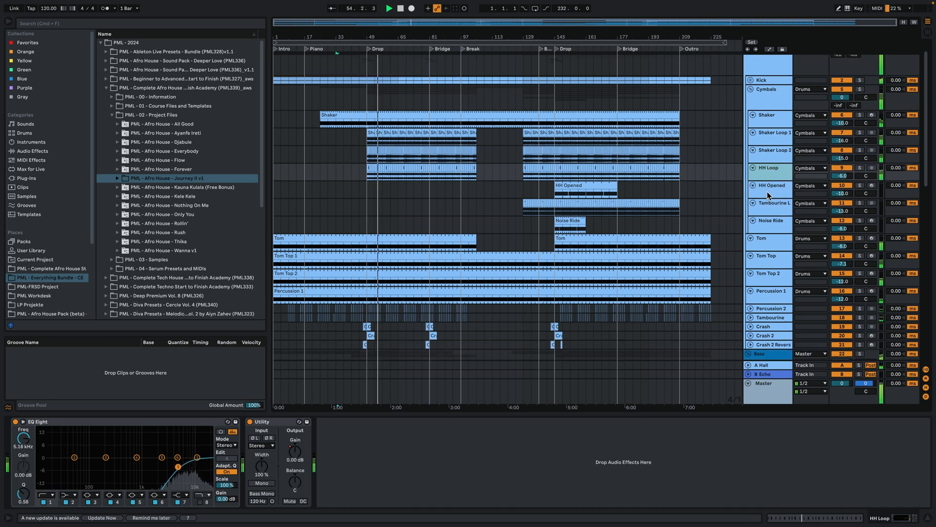
pyautogui.scroll(-10, 768, 193)
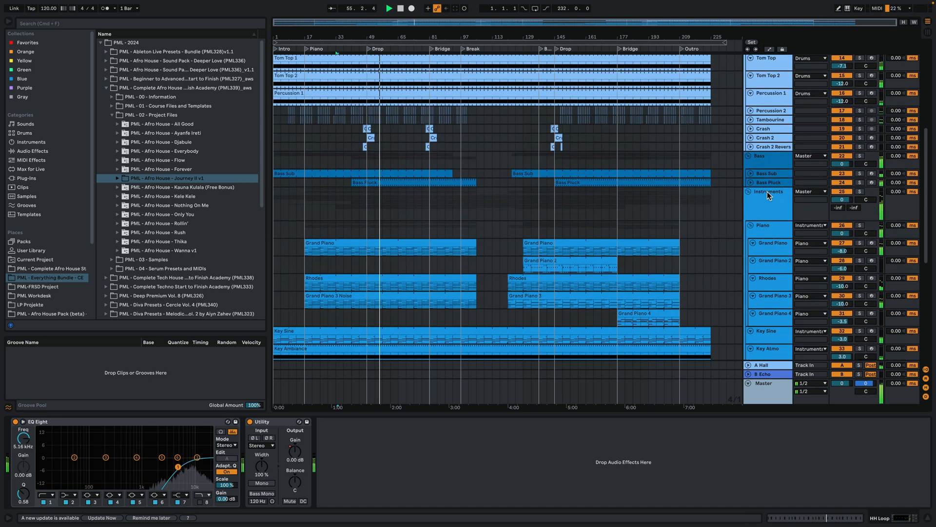
pyautogui.scroll(-4, 767, 195)
pyautogui.click(775, 210)
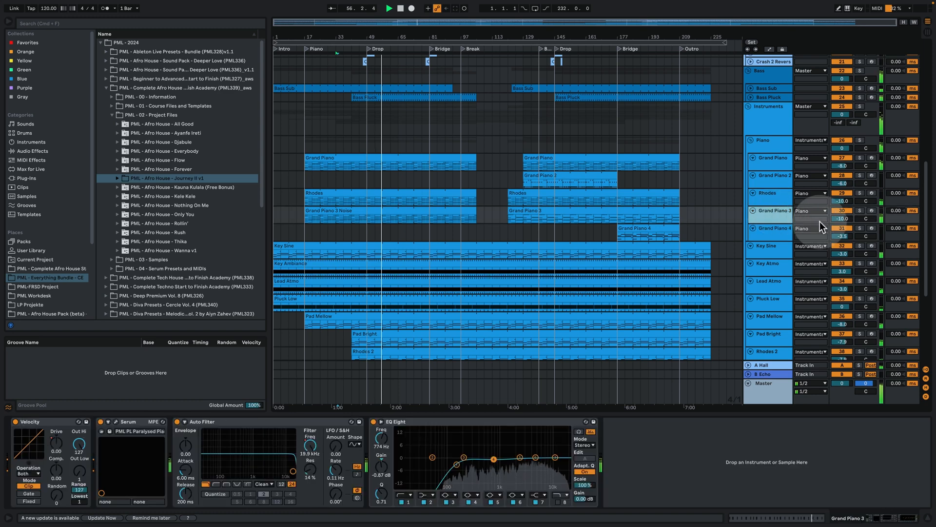
pyautogui.click(835, 218)
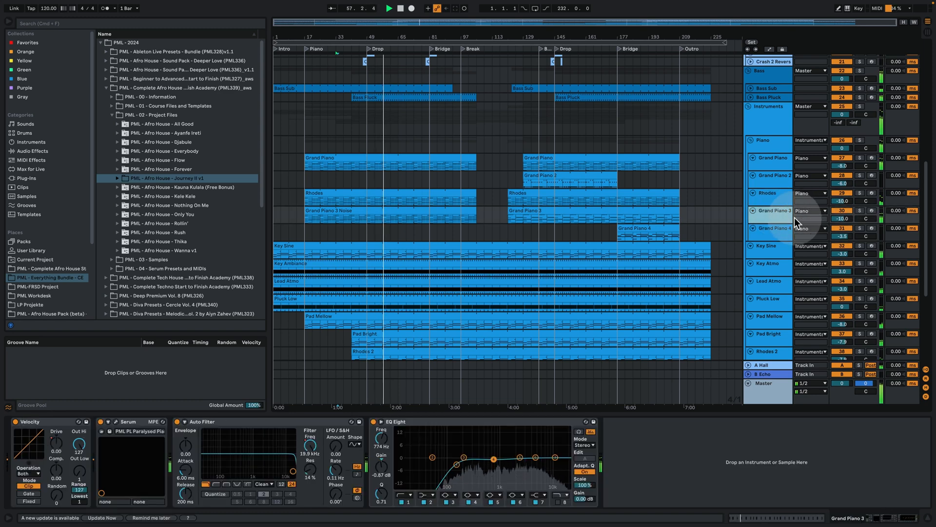
# - Show Grand Piano 3's Auto Filter frequency automation in an enlarged lane, set its track volume to -14.0 dB, and fold the track
pyautogui.click(310, 447)
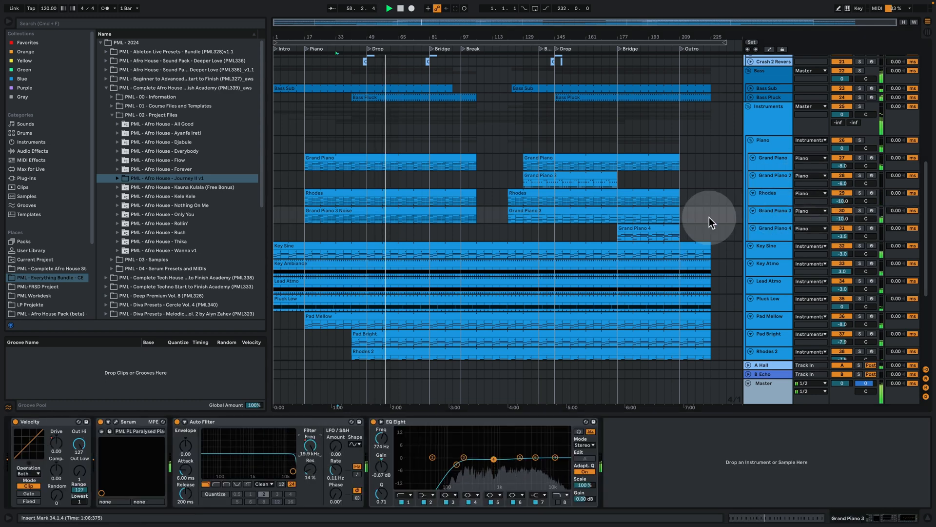
pyautogui.click(769, 50)
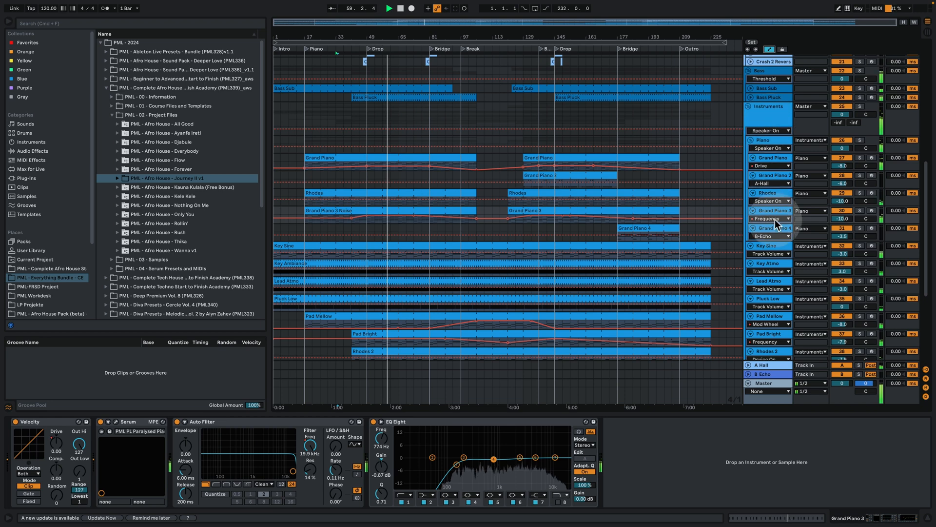
pyautogui.moveTo(777, 219); pyautogui.dragTo(780, 259)
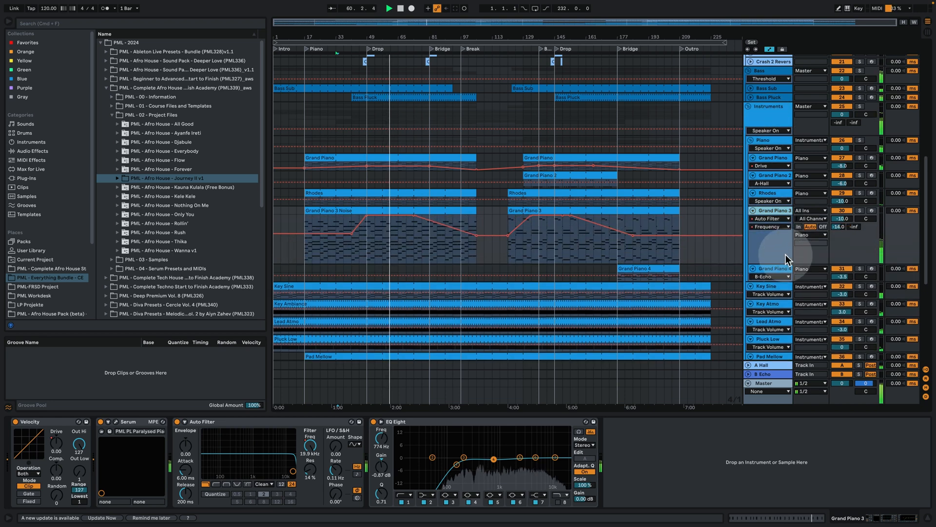
pyautogui.click(844, 220)
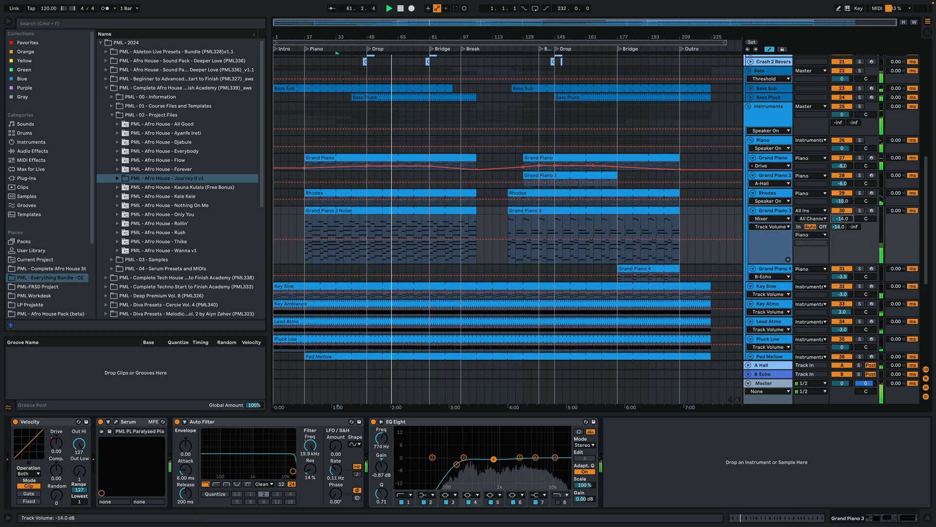
pyautogui.click(753, 210)
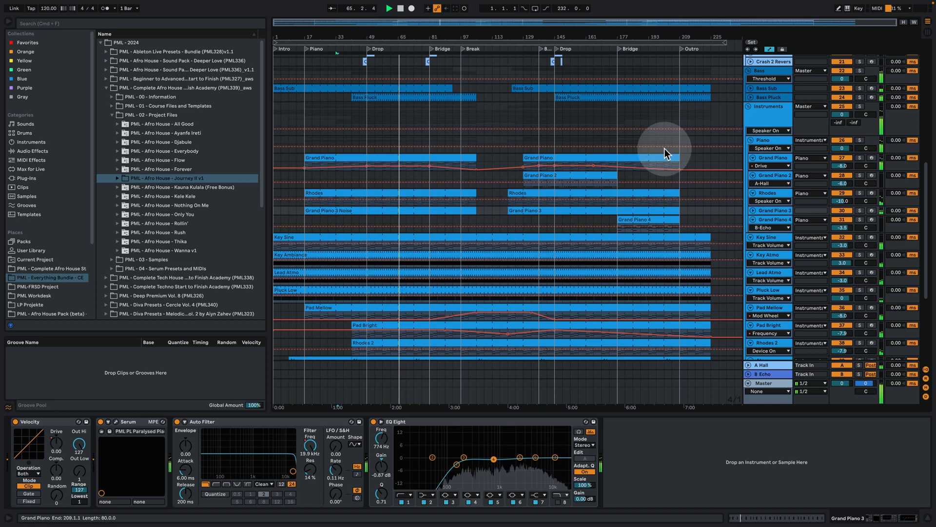
# - Review the chord notes of the first Grand Piano clip with scale highlighting turned off, and return to the track's device chain
pyautogui.scroll(3, 678, 225)
pyautogui.scroll(3, 678, 226)
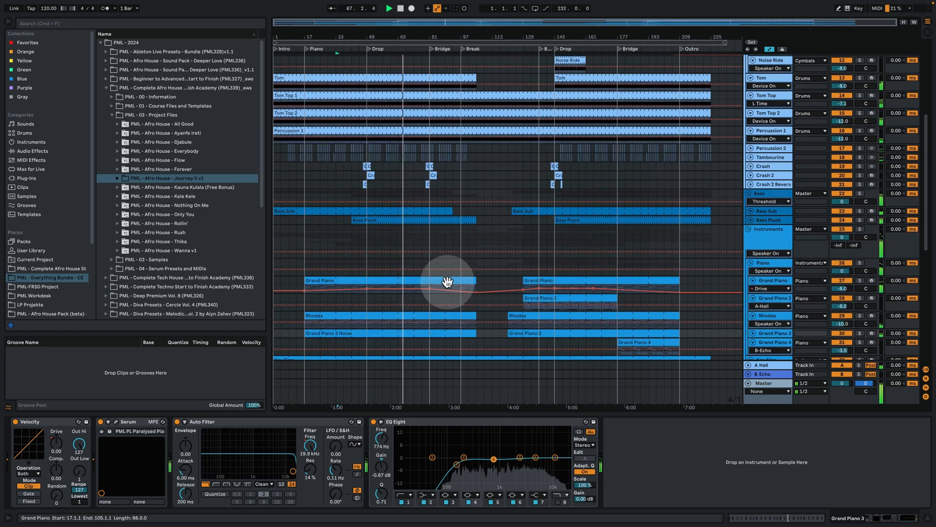
pyautogui.doubleClick(420, 281)
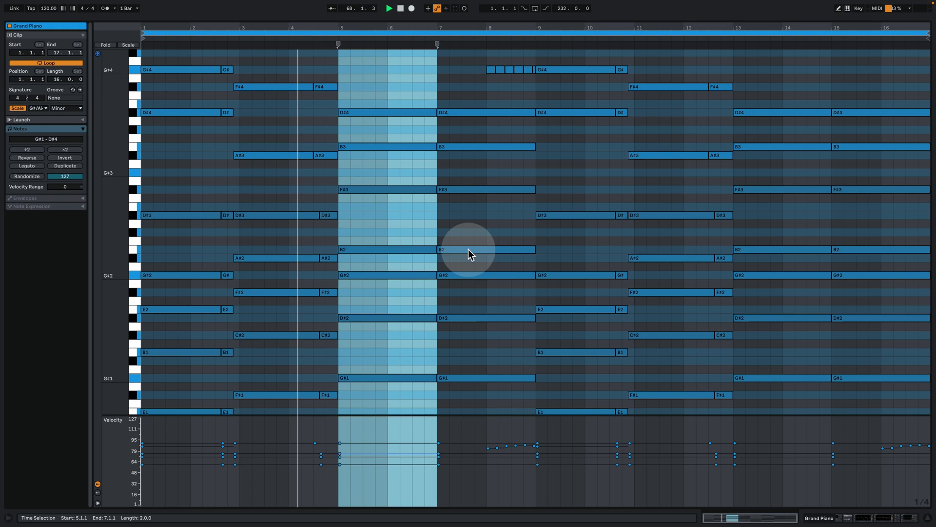
pyautogui.click(503, 179)
pyautogui.click(17, 108)
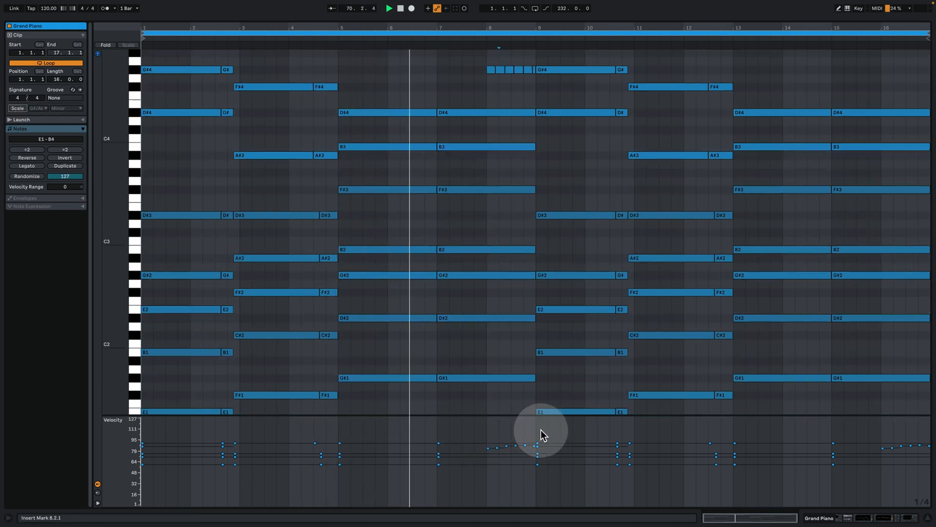
pyautogui.moveTo(103, 239); pyautogui.dragTo(87, 234)
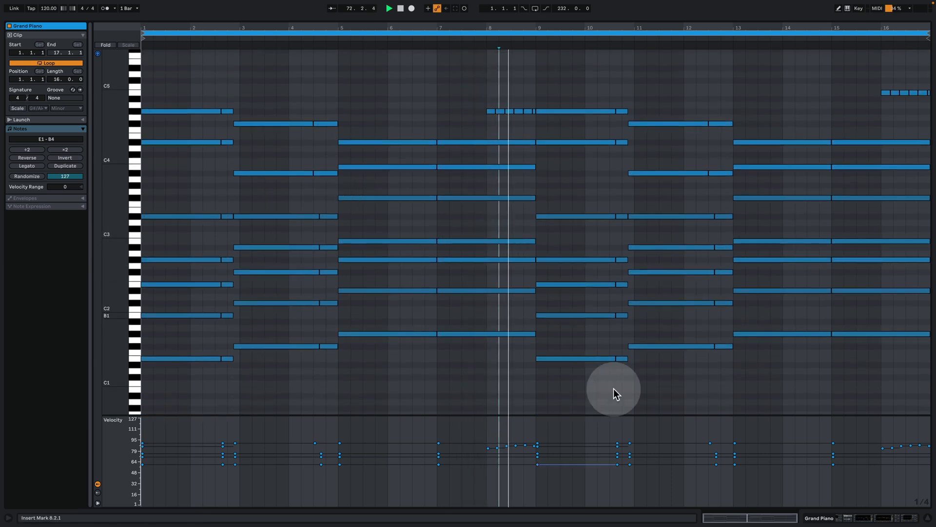
pyautogui.click(887, 516)
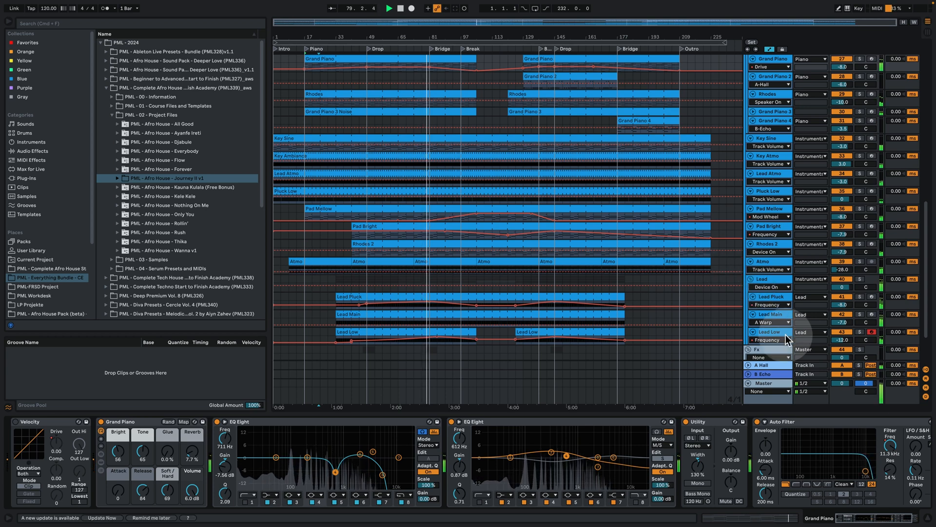
# - Look over the piano, key, pad and lead layers with their automation, hiding the detail view for more room
pyautogui.scroll(-5, 692, 289)
pyautogui.scroll(10, 695, 293)
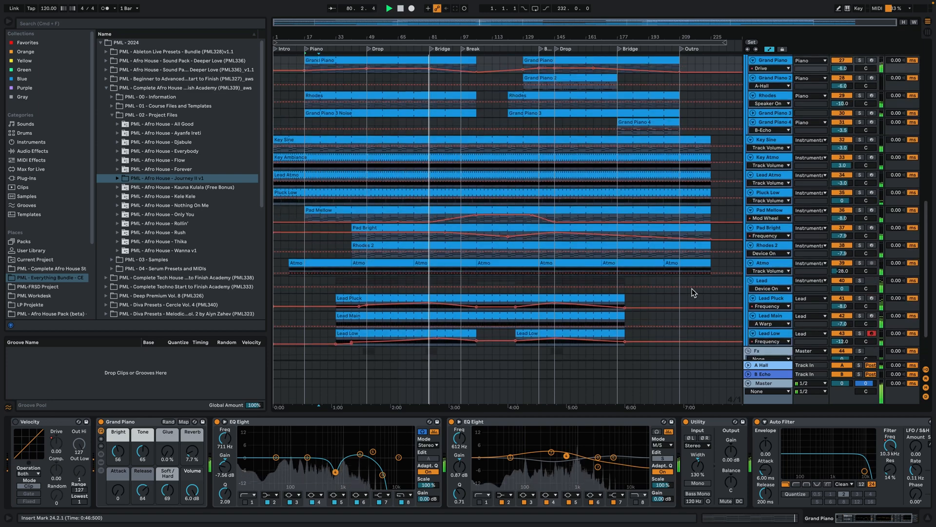
pyautogui.click(626, 191)
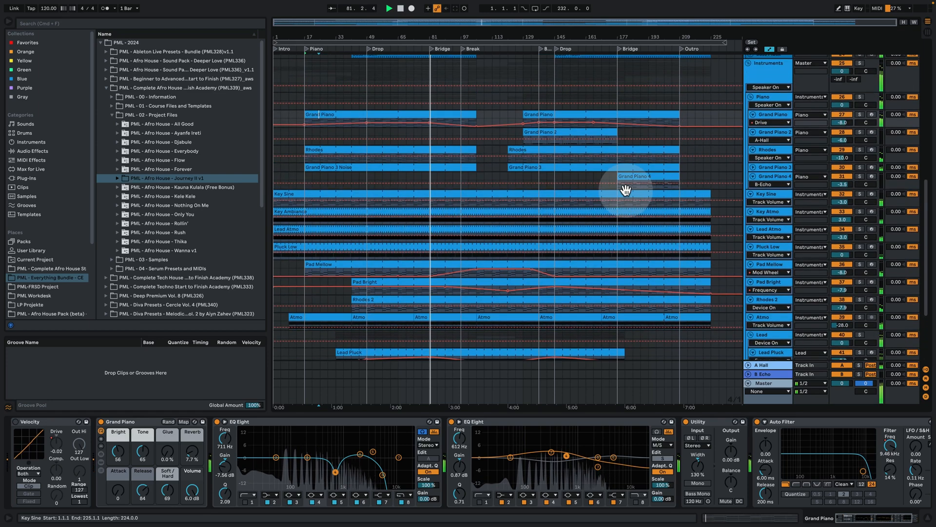
pyautogui.scroll(-5, 624, 229)
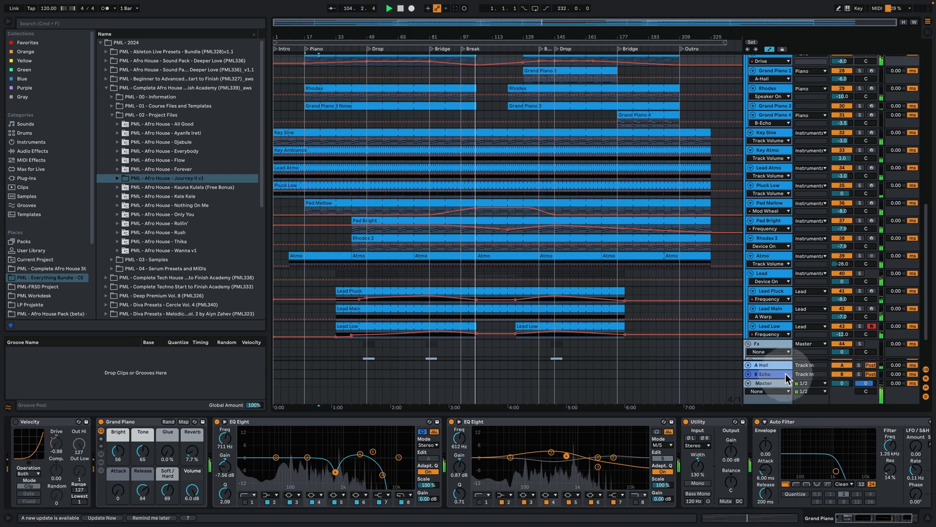
pyautogui.click(925, 518)
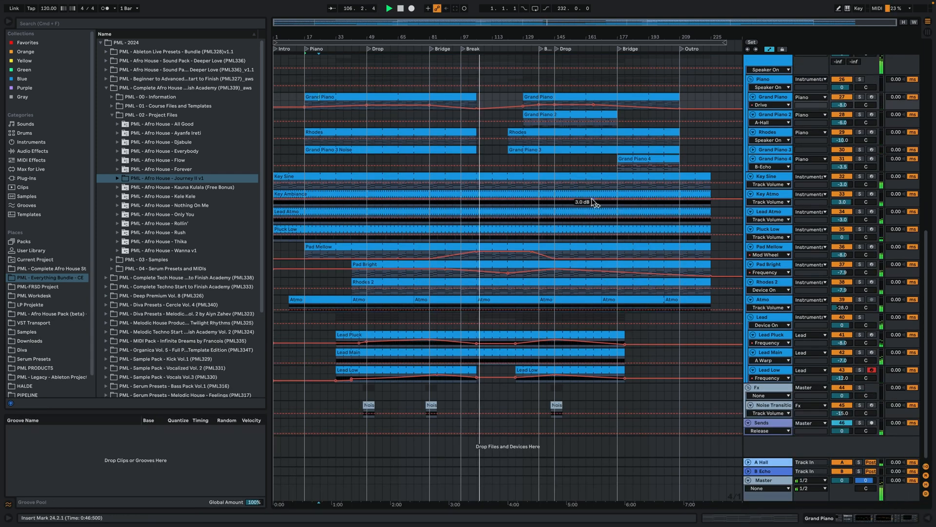
pyautogui.scroll(5, 469, 240)
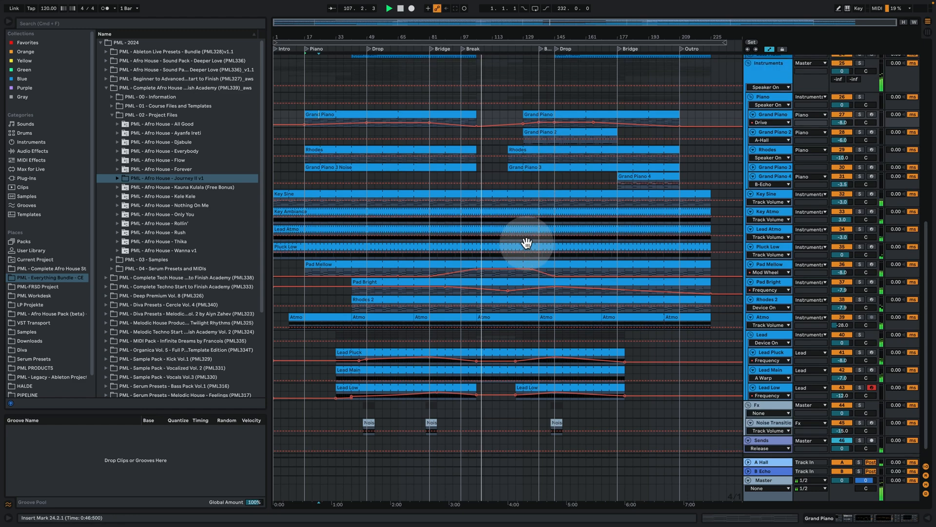
pyautogui.scroll(-2, 520, 241)
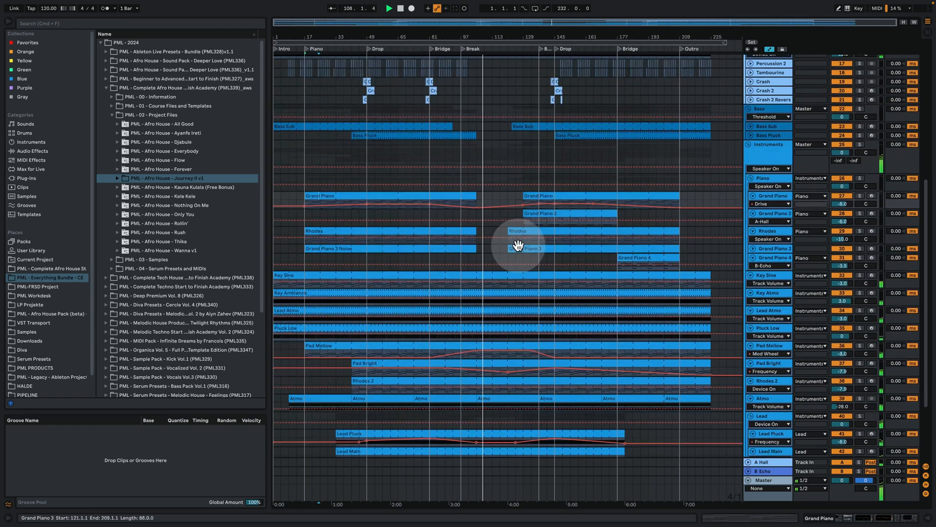
# - Inspect the MIDI notes of the Key Sine clip and its Serum preset, then close the synth window
pyautogui.doubleClick(499, 277)
pyautogui.click(573, 274)
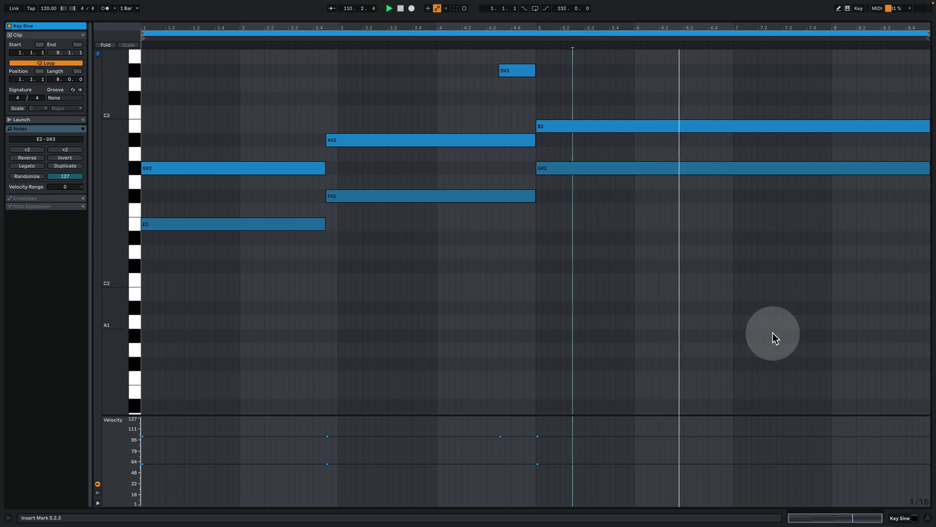
pyautogui.click(901, 517)
pyautogui.click(31, 421)
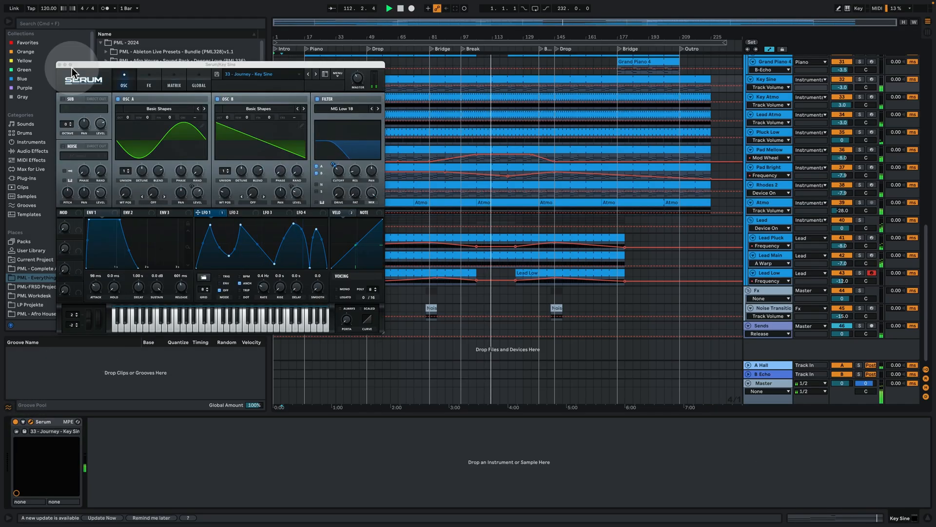
pyautogui.click(59, 64)
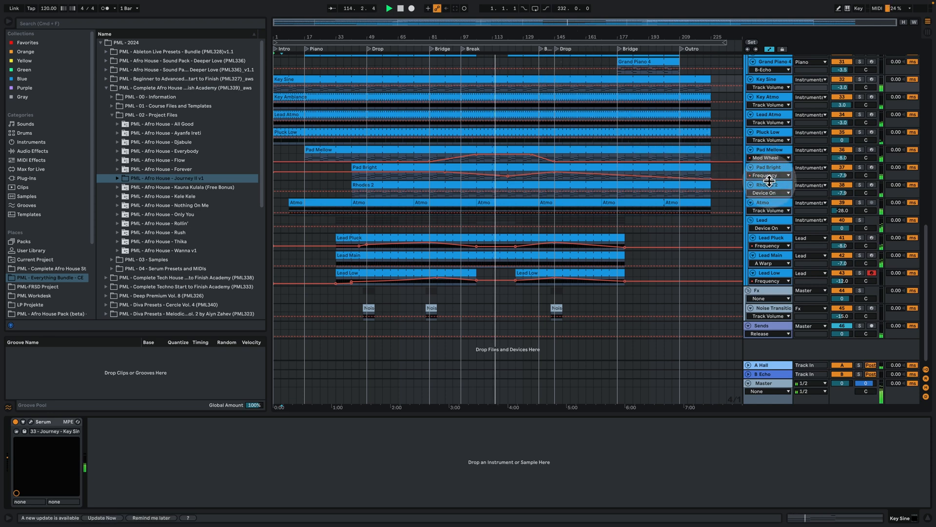
# - Enlarge the Pad Bright and Pad Mellow lanes to view their automation, and open Pad Mellow's Serum synth
pyautogui.moveTo(770, 181); pyautogui.dragTo(772, 205)
pyautogui.moveTo(774, 163); pyautogui.dragTo(778, 203)
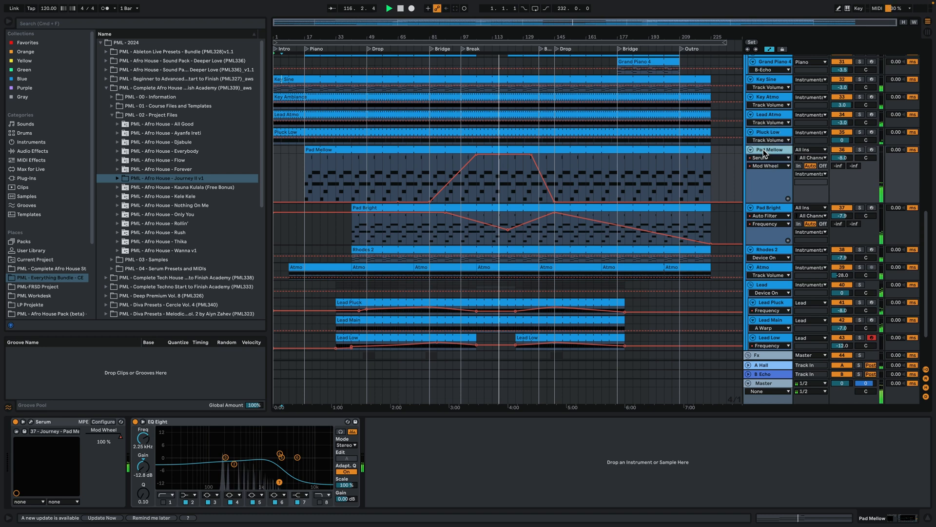
pyautogui.click(31, 421)
pyautogui.moveTo(355, 65); pyautogui.dragTo(270, 54)
# - Examine the Pad Mellow clip's MIDI notes alongside its Serum preset, then return to the arrangement and close the synth window
pyautogui.doubleClick(513, 151)
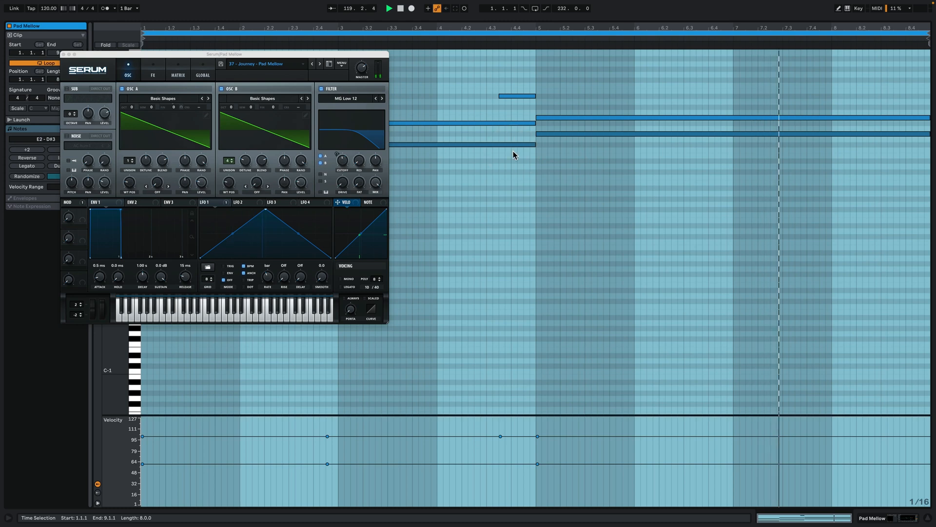
pyautogui.click(577, 166)
pyautogui.moveTo(186, 54); pyautogui.dragTo(441, 173)
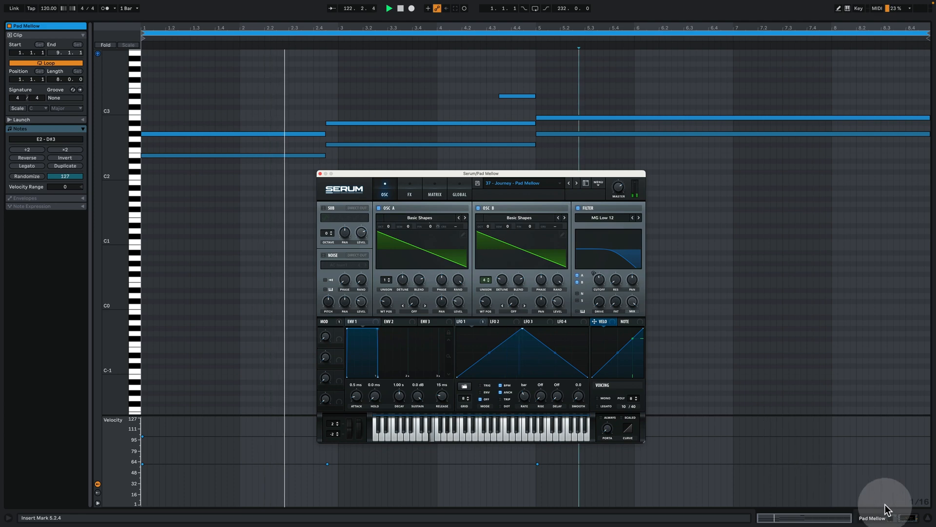
pyautogui.click(894, 516)
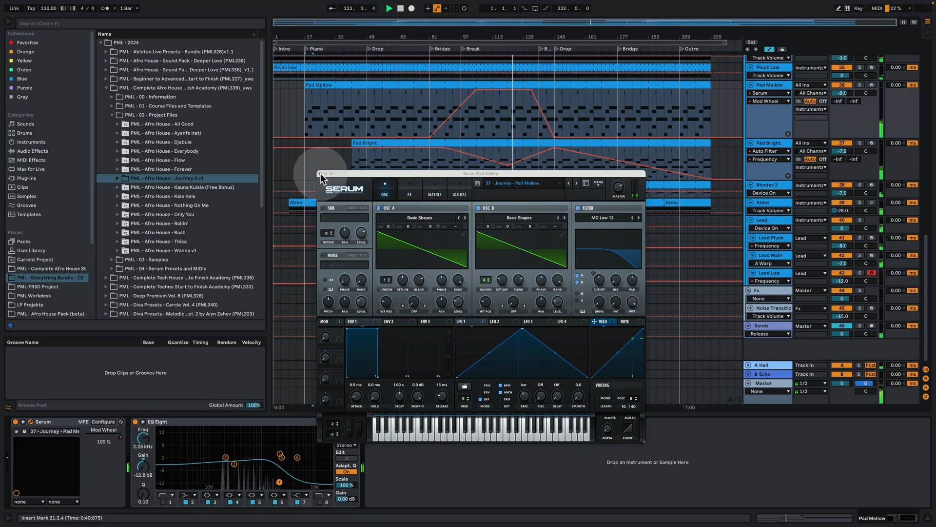
pyautogui.click(320, 174)
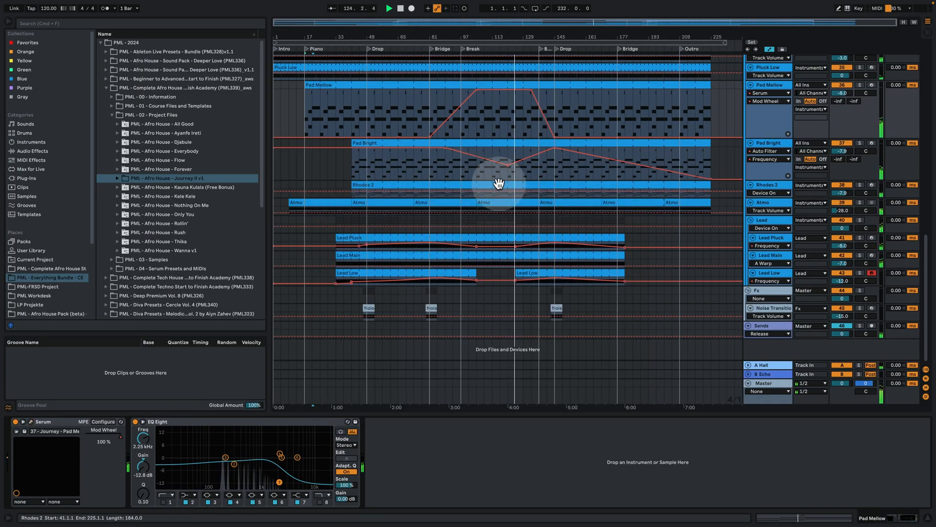
# - Unfold and enlarge the Bass Sub track and display its Utility gain automation
pyautogui.scroll(10, 557, 172)
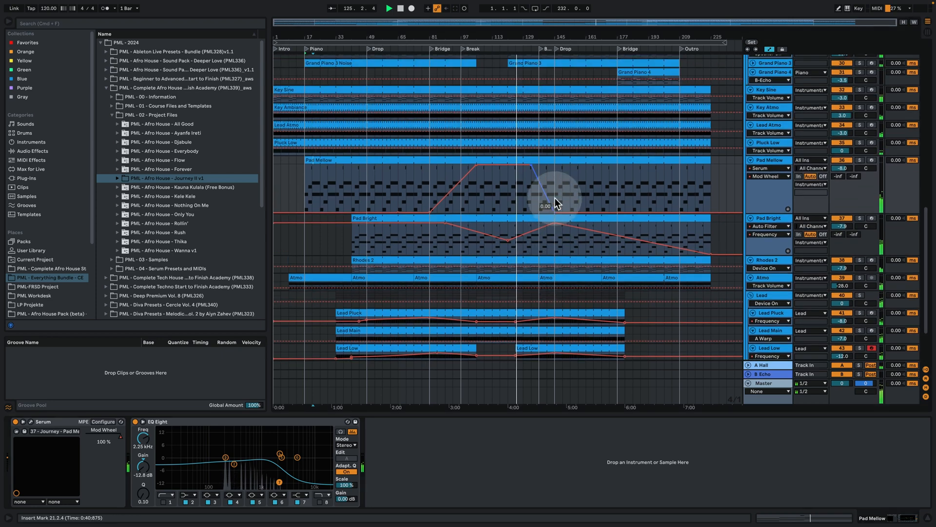
pyautogui.scroll(4, 548, 206)
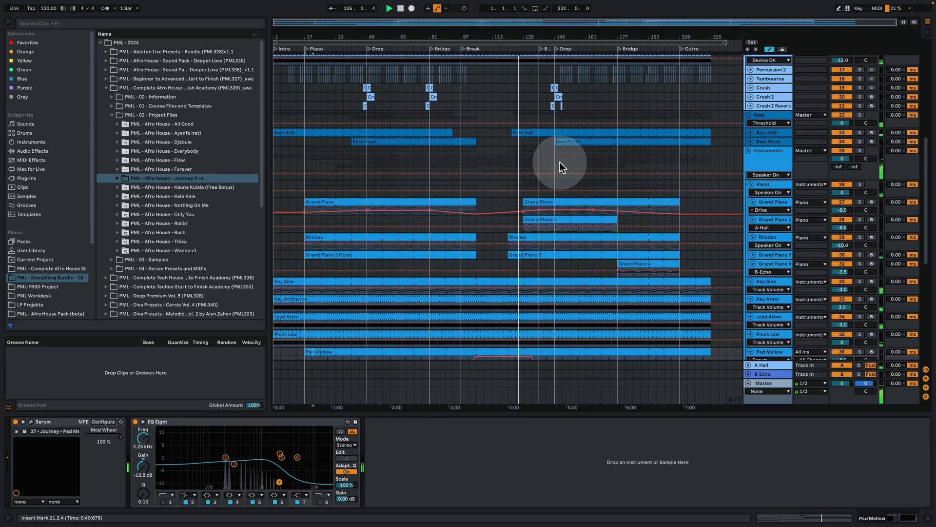
pyautogui.click(750, 132)
pyautogui.moveTo(774, 145); pyautogui.dragTo(773, 197)
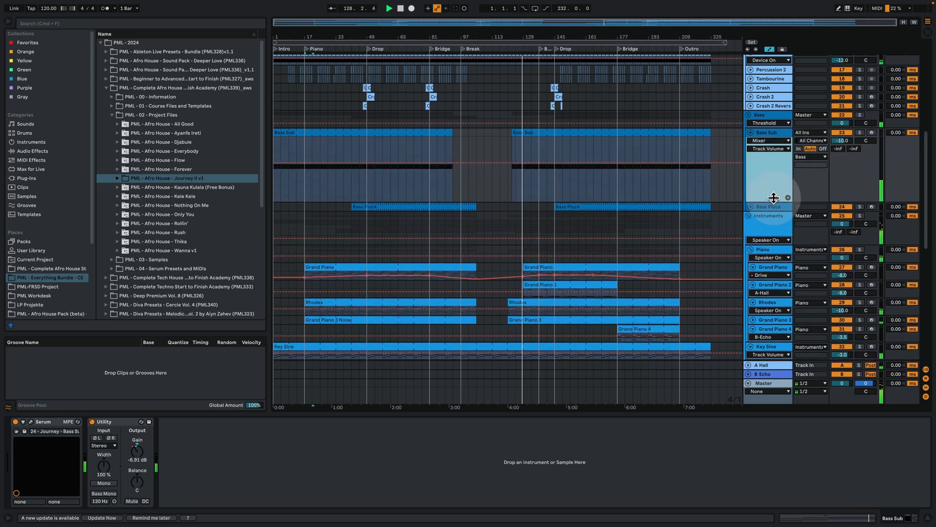
pyautogui.click(138, 452)
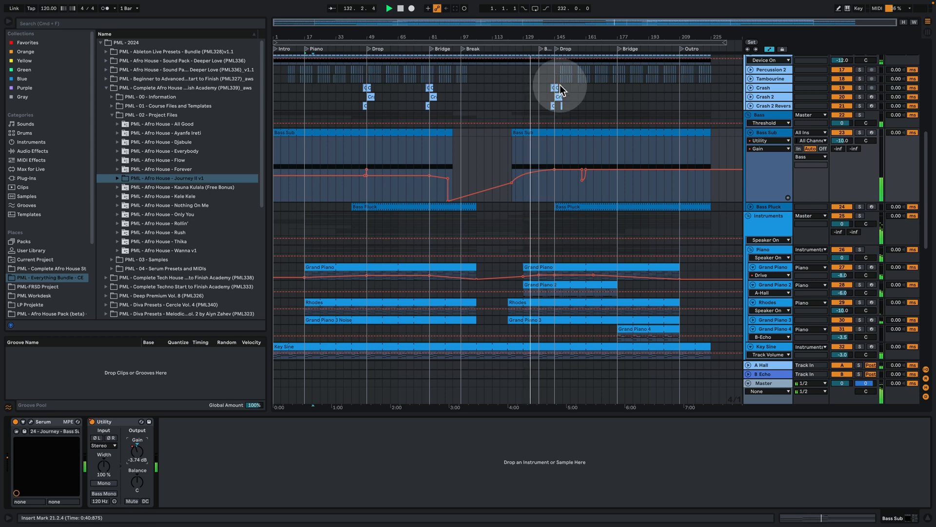
# - Zoom the arrangement in around the Build Up and second Drop, and enlarge the Grand Piano 2 lane to view its notes
pyautogui.scroll(2, 531, 231)
pyautogui.scroll(2, 540, 188)
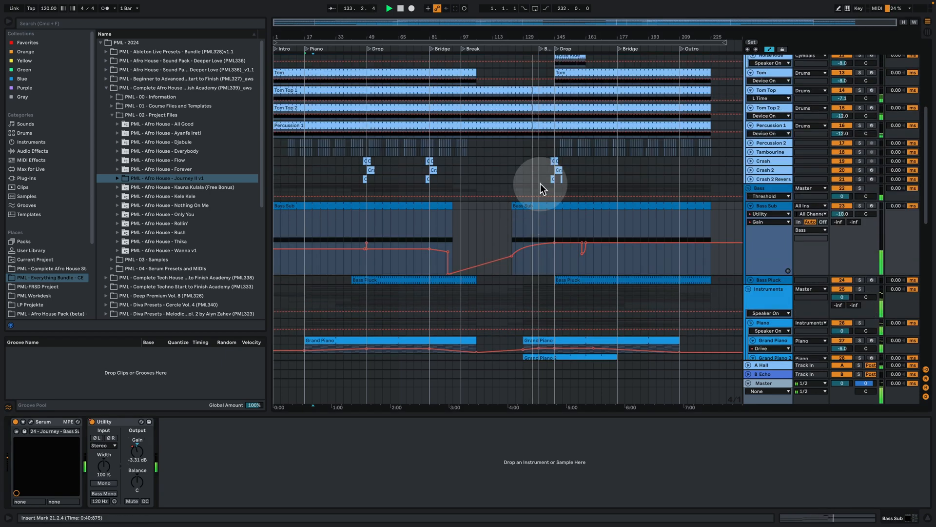
pyautogui.moveTo(558, 37); pyautogui.dragTo(557, 87)
pyautogui.scroll(-9, 526, 194)
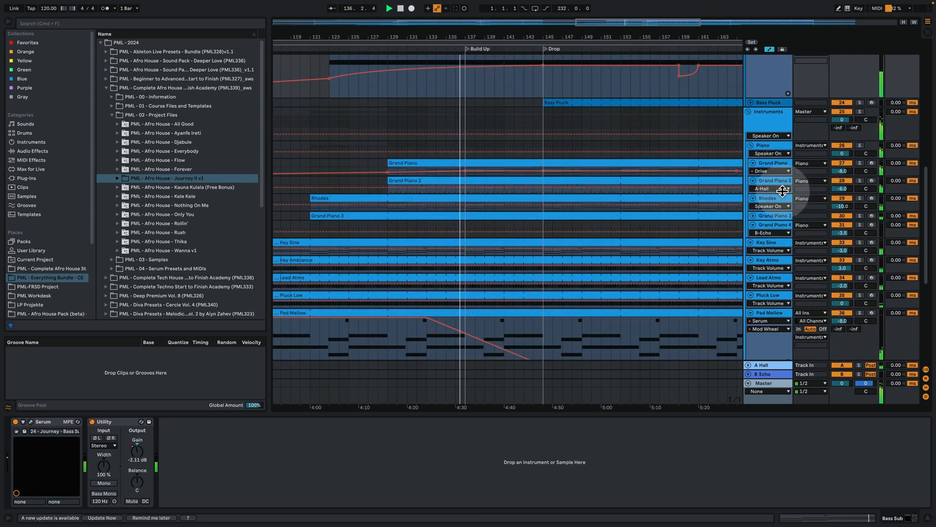
pyautogui.moveTo(782, 192); pyautogui.dragTo(782, 219)
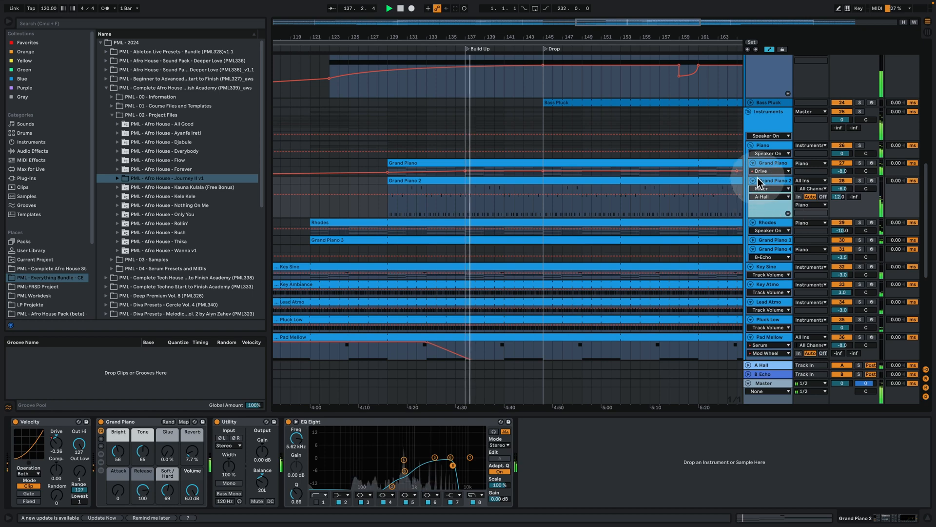
# - Enlarge the Grand Piano lane, show more of the song, and unfold and enlarge Bass Pluck to view its Utility gain automation
pyautogui.moveTo(760, 177); pyautogui.dragTo(763, 209)
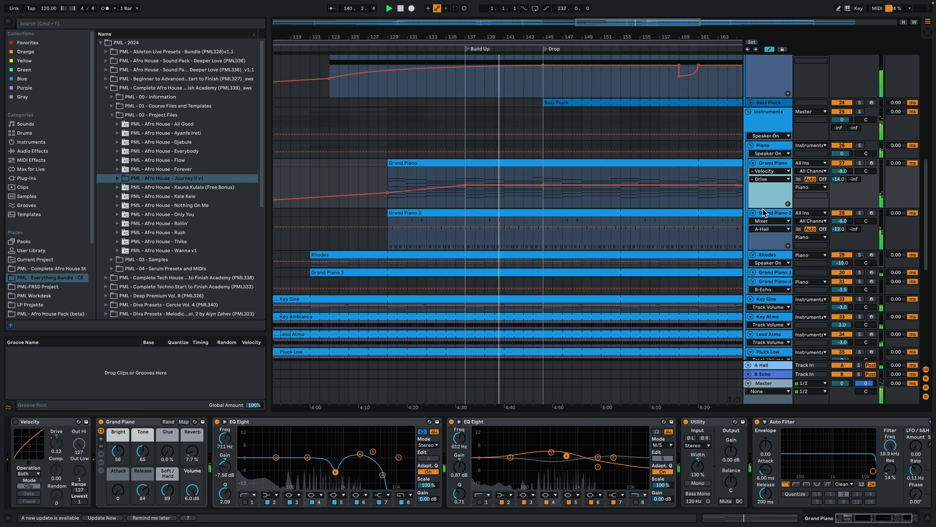
pyautogui.moveTo(522, 36); pyautogui.dragTo(527, 5)
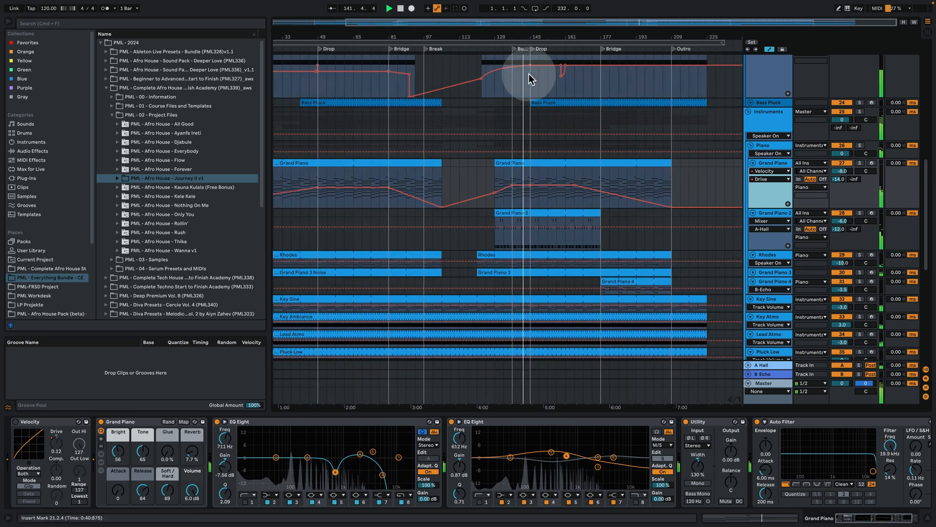
pyautogui.click(751, 103)
pyautogui.moveTo(762, 116); pyautogui.dragTo(763, 147)
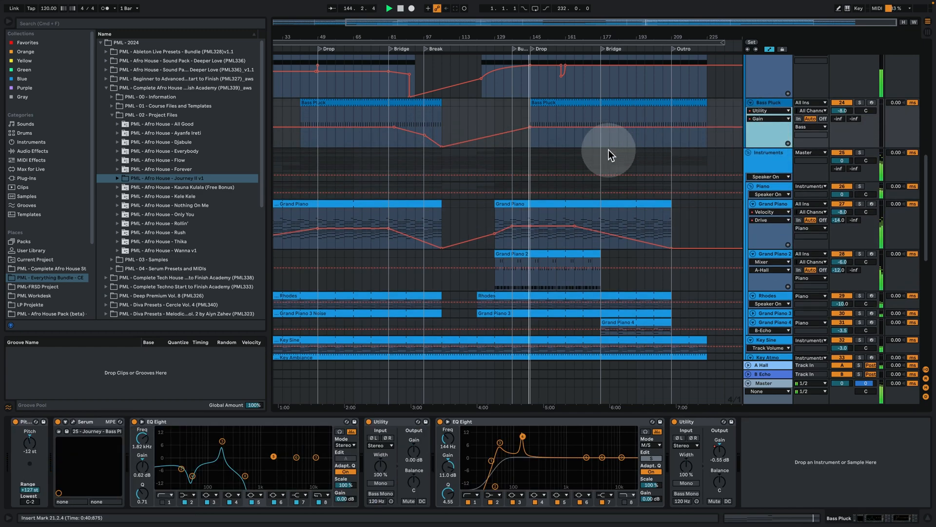
# - Review the Drums group's effect chain, then unfold the Kick group and inspect its effects and layers
pyautogui.scroll(10, 609, 150)
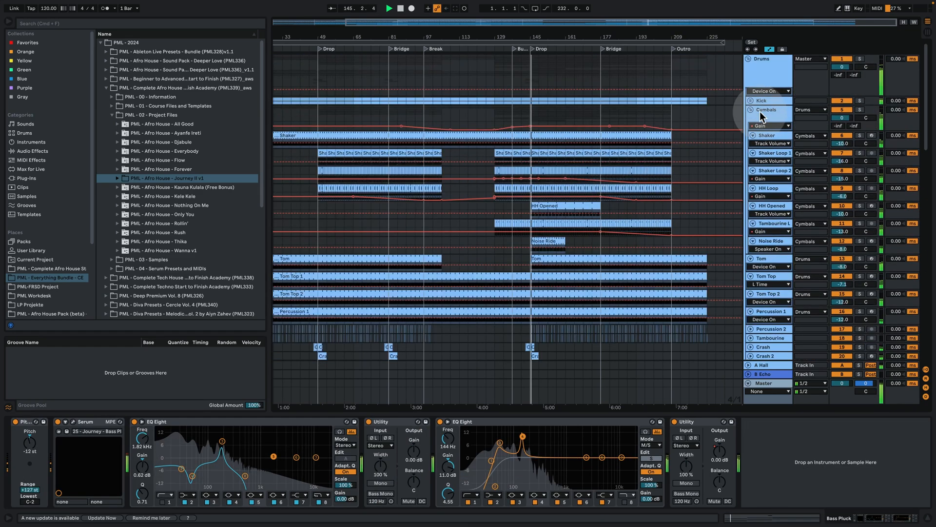
pyautogui.click(760, 69)
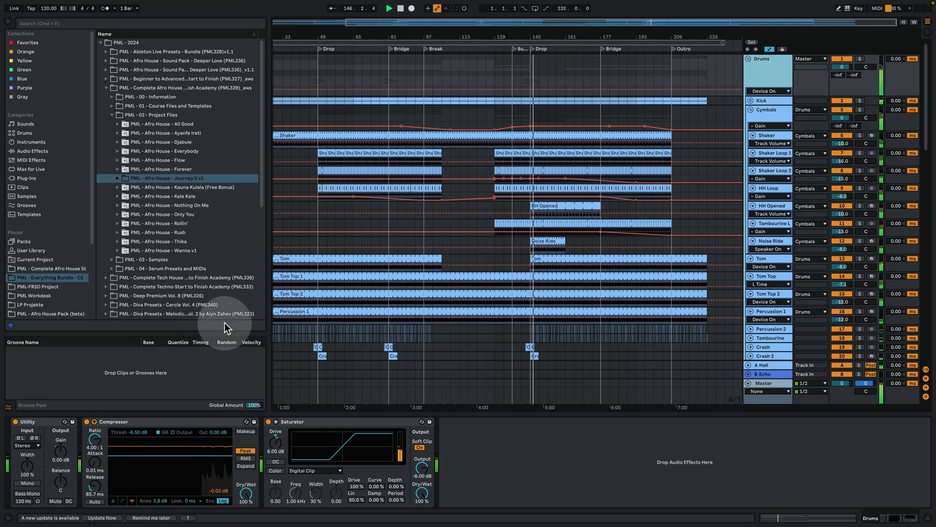
pyautogui.click(751, 100)
pyautogui.click(766, 102)
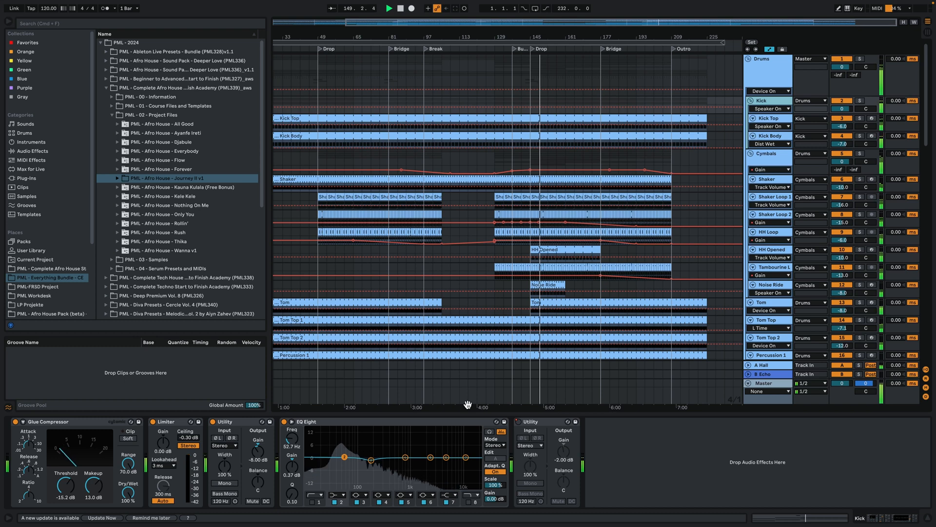
pyautogui.click(713, 220)
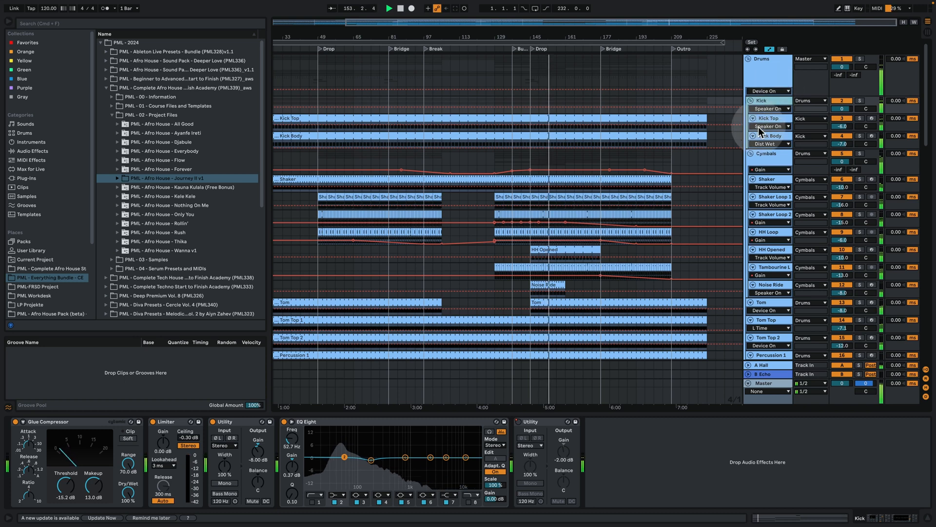
pyautogui.click(749, 59)
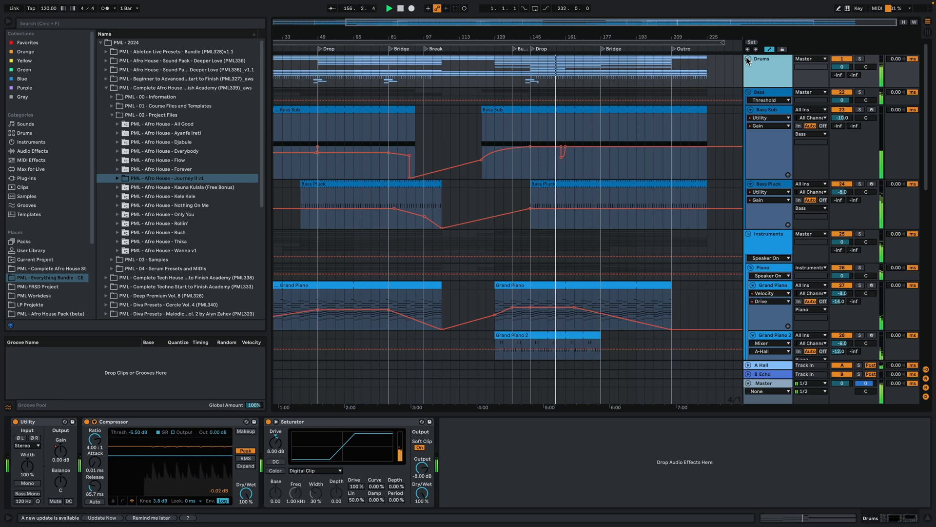
pyautogui.click(749, 59)
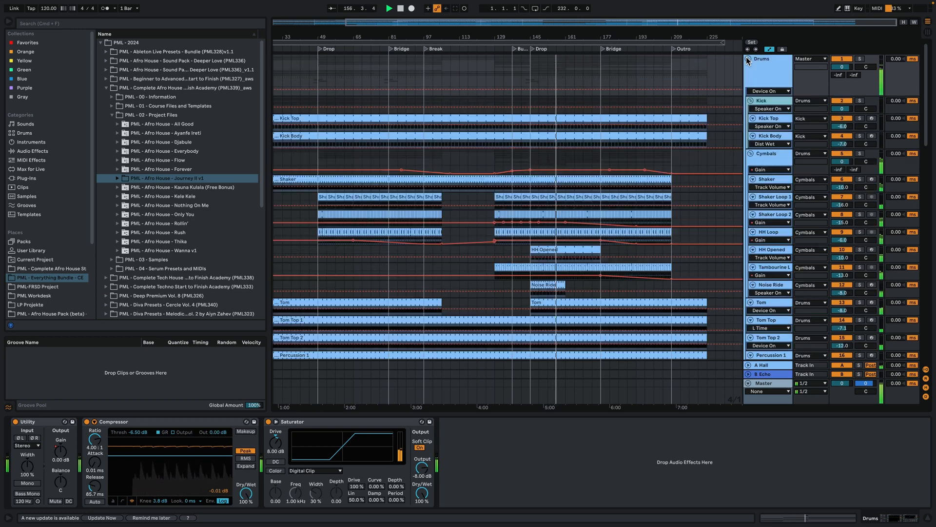
# - Hide the arrangement's automation, shrink the Bass Sub lane and fold the Bass Pluck lane
pyautogui.click(770, 49)
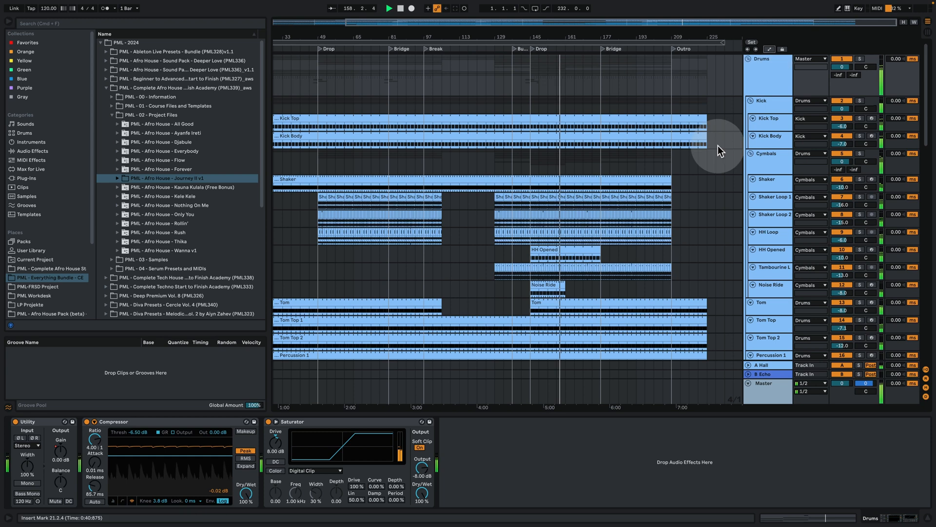
pyautogui.scroll(-8, 718, 145)
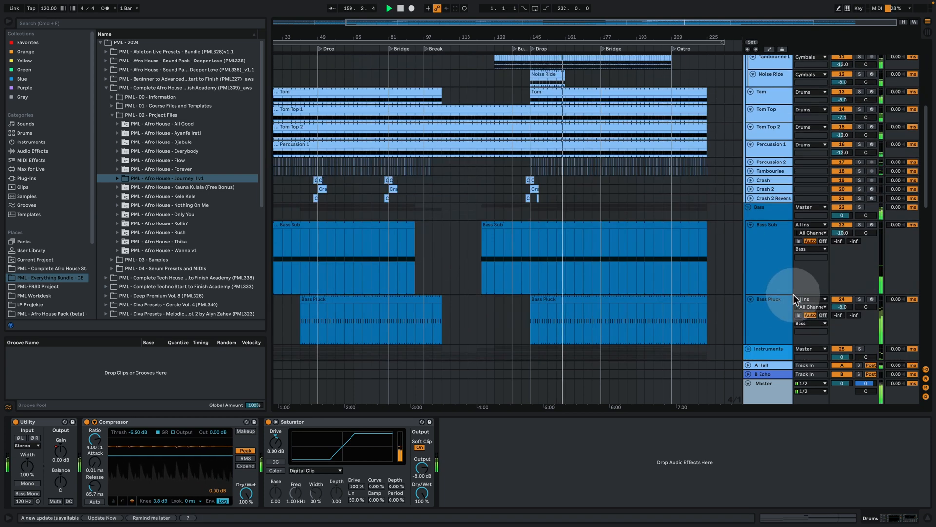
pyautogui.moveTo(783, 292); pyautogui.dragTo(794, 245)
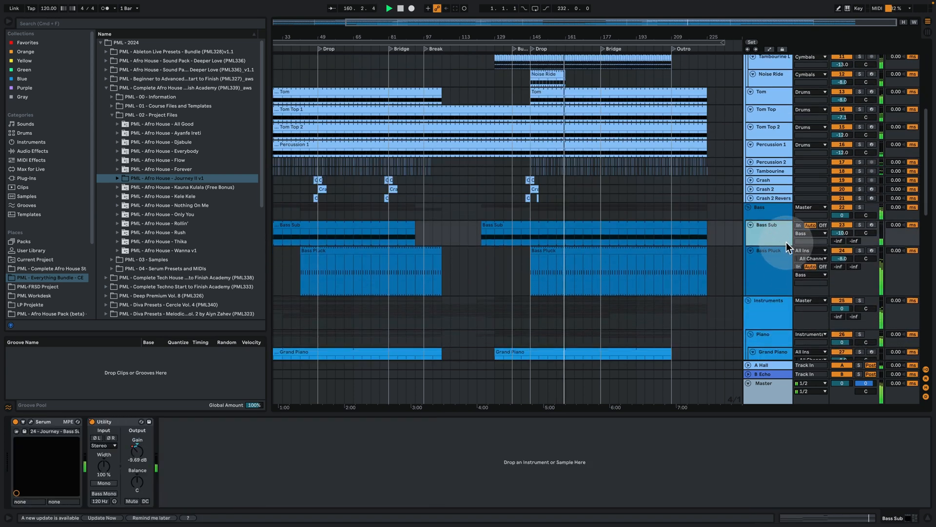
pyautogui.moveTo(781, 295); pyautogui.dragTo(785, 252)
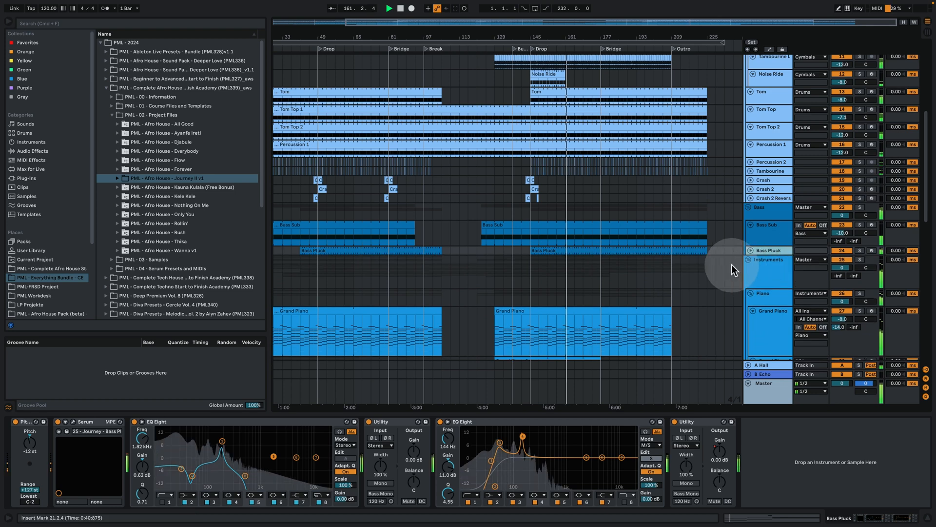
# - Reduce the height of the Pad Mellow and Pad Bright lanes
pyautogui.scroll(-8, 731, 265)
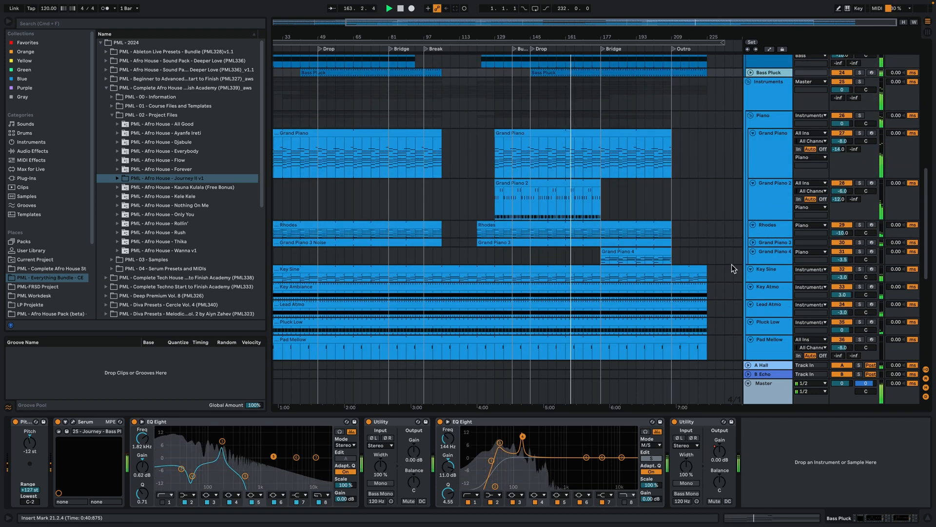
pyautogui.scroll(-2, 731, 265)
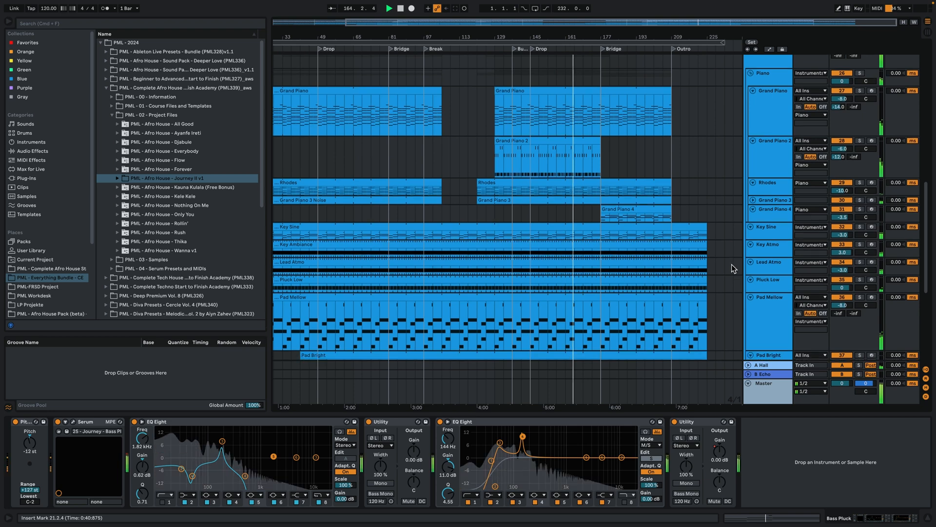
pyautogui.scroll(-2, 732, 265)
pyautogui.scroll(-2, 763, 311)
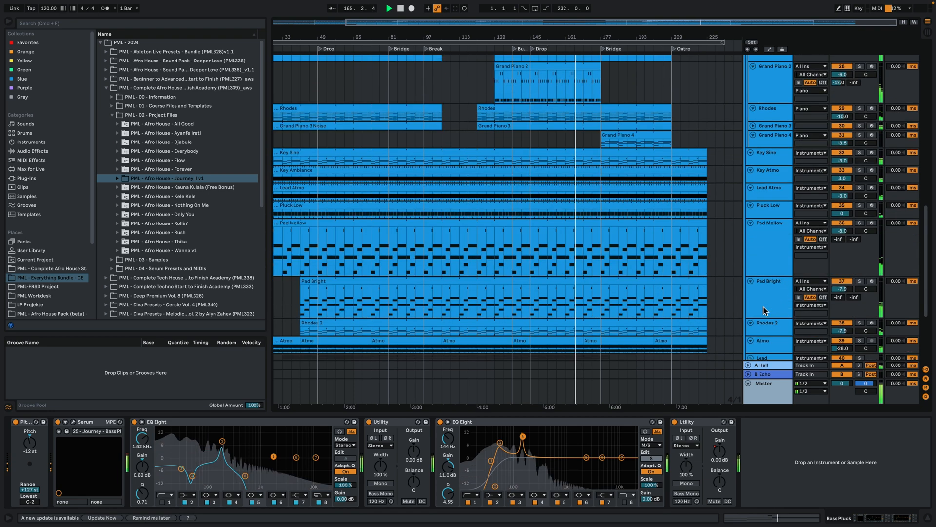
pyautogui.moveTo(769, 274); pyautogui.dragTo(775, 239)
pyautogui.moveTo(772, 287); pyautogui.dragTo(780, 259)
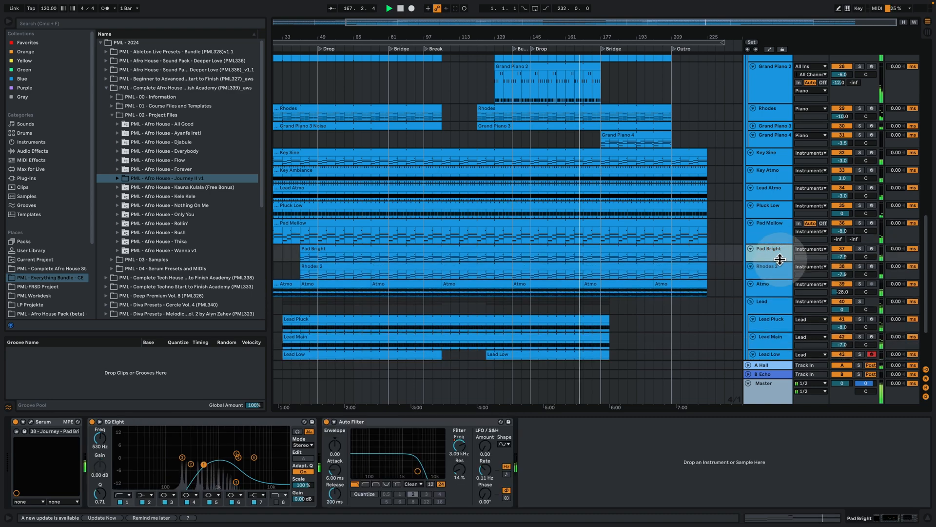
# - Hide the device view, fit the whole song from Intro to Outro, and shrink the Grand Piano and Grand Piano 2 lanes
pyautogui.scroll(-2, 775, 263)
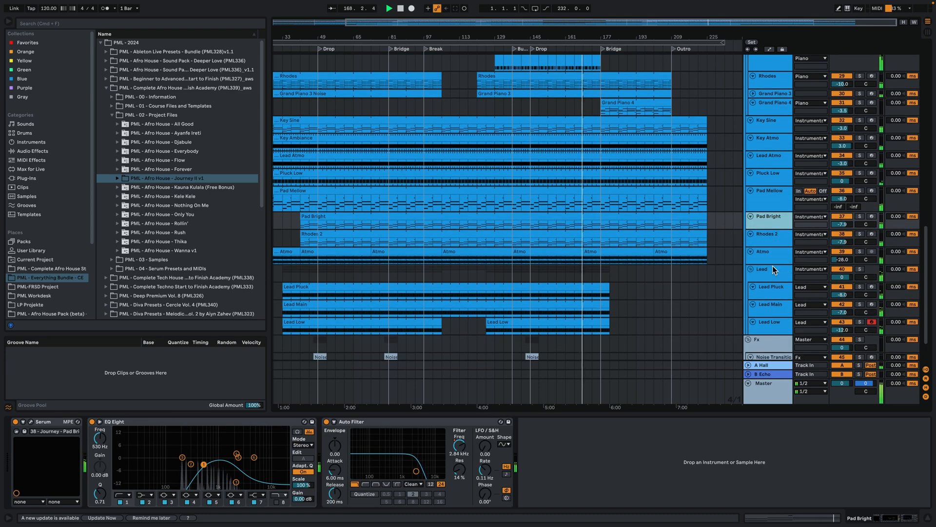
pyautogui.click(928, 518)
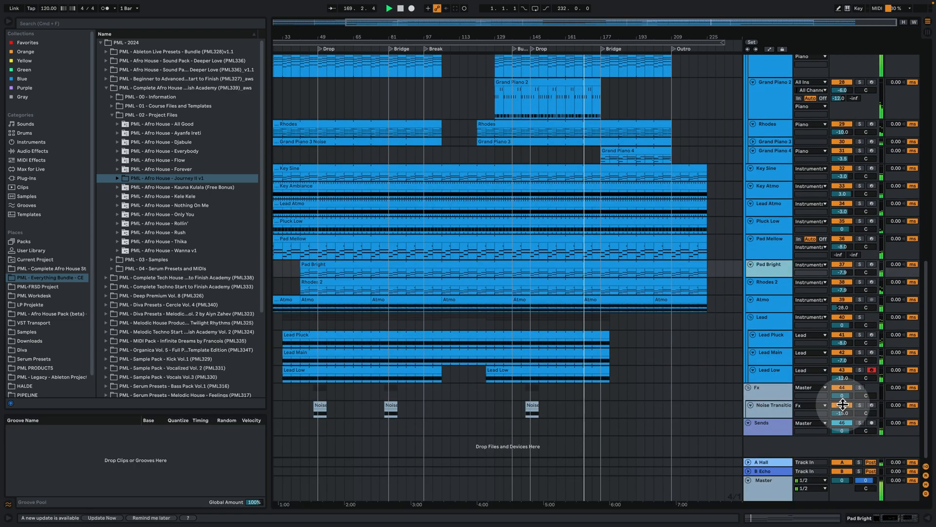
pyautogui.scroll(8, 643, 304)
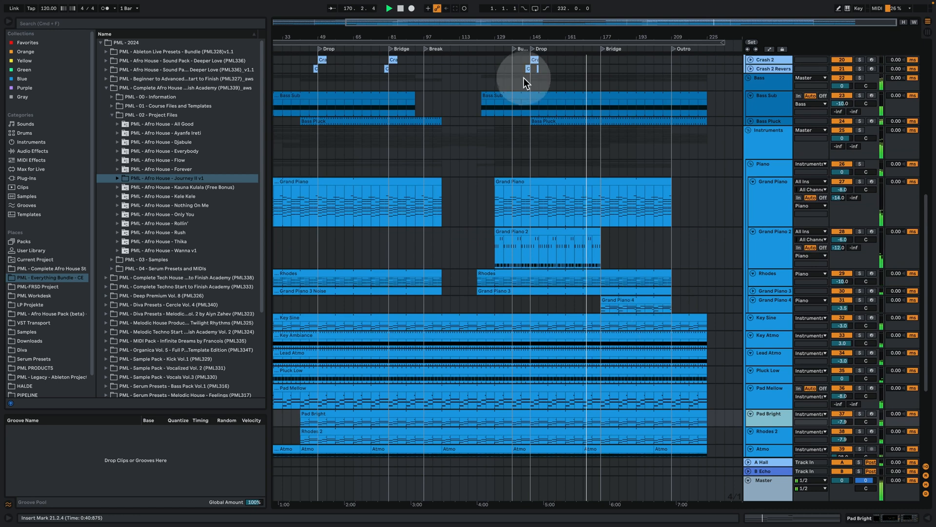
pyautogui.moveTo(546, 38); pyautogui.dragTo(547, 17)
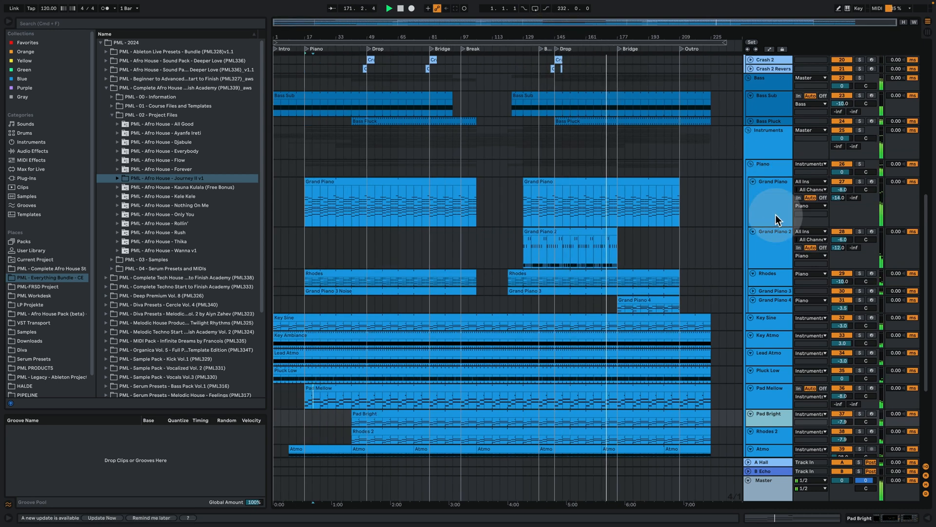
pyautogui.moveTo(776, 228); pyautogui.dragTo(779, 205)
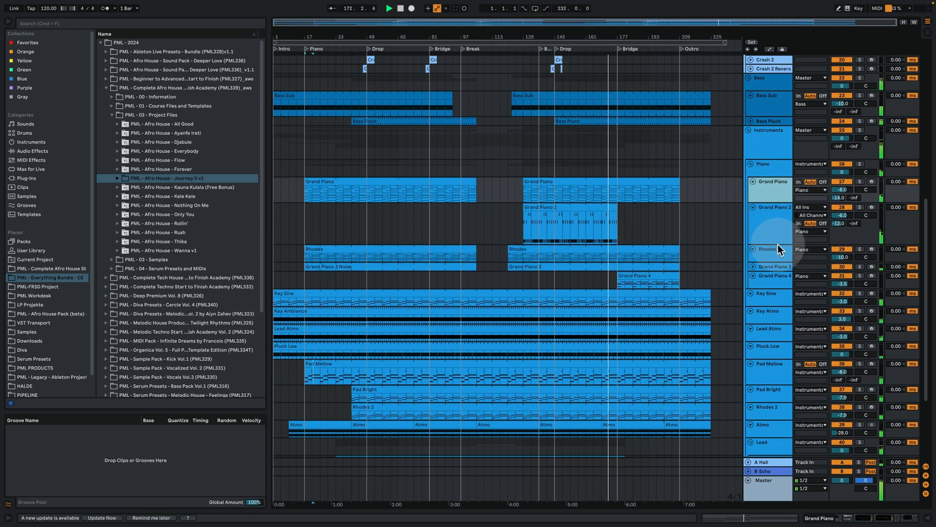
pyautogui.moveTo(776, 244); pyautogui.dragTo(783, 225)
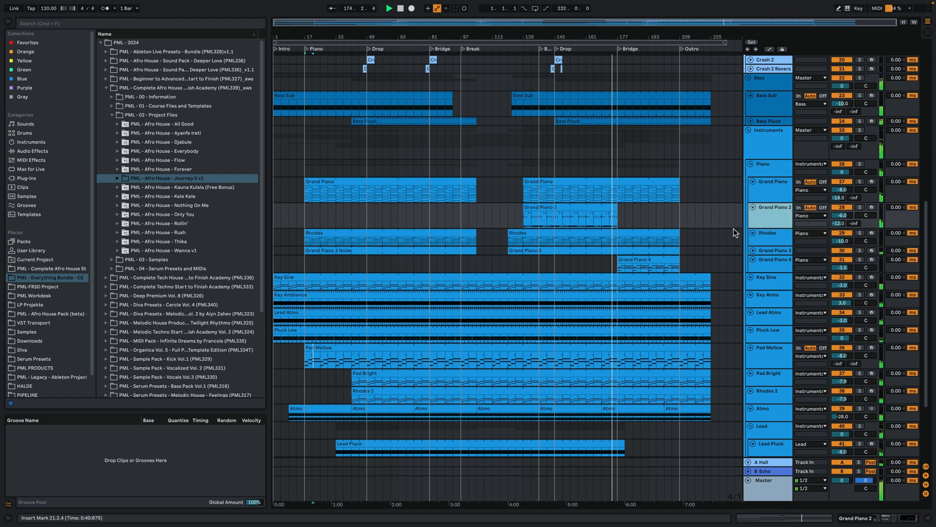
# - Examine the MIDI notes of the Grand Piano 4 clip in the second Bridge, then return to the arrangement with its device chain shown
pyautogui.scroll(6, 734, 229)
pyautogui.scroll(7, 738, 244)
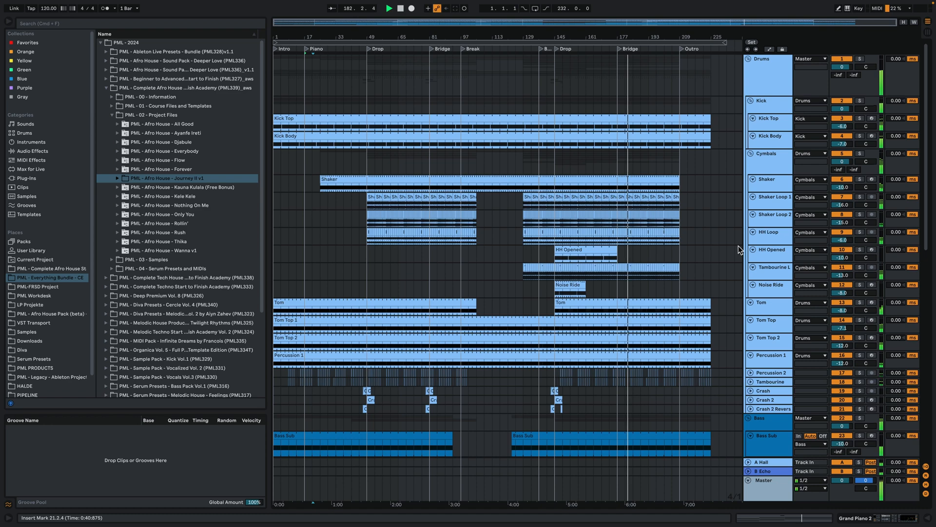
pyautogui.scroll(-12, 736, 248)
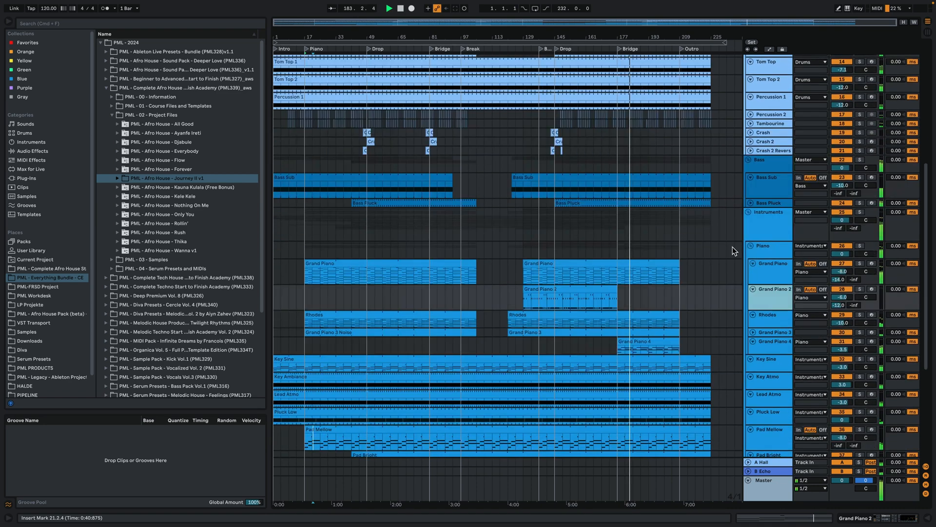
pyautogui.doubleClick(661, 339)
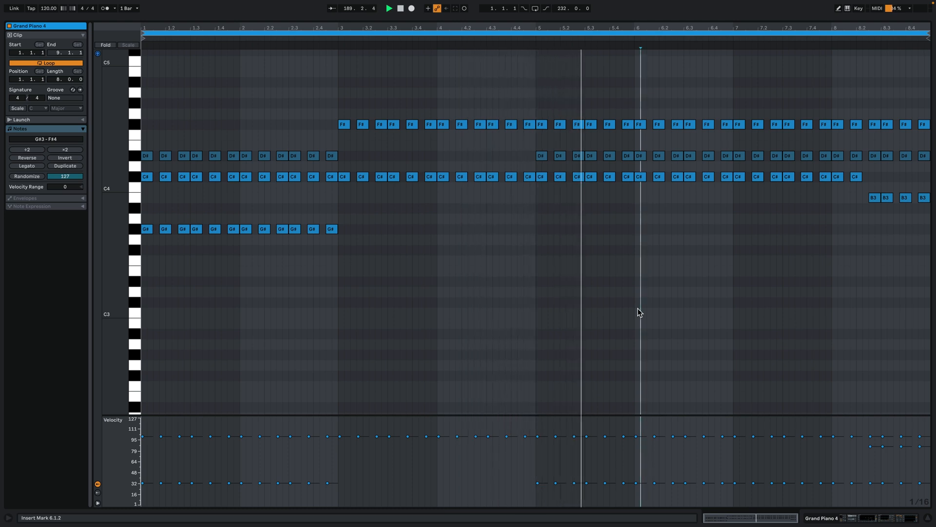
pyautogui.click(636, 306)
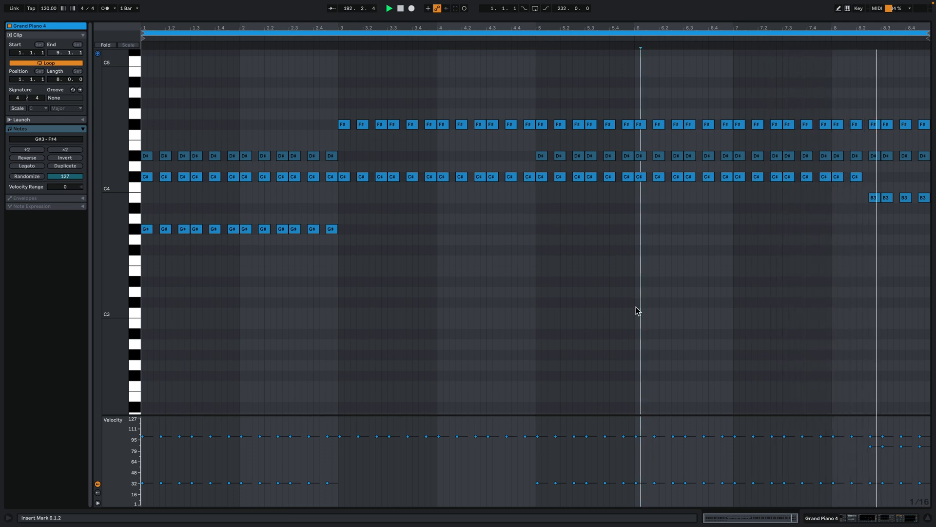
pyautogui.click(636, 303)
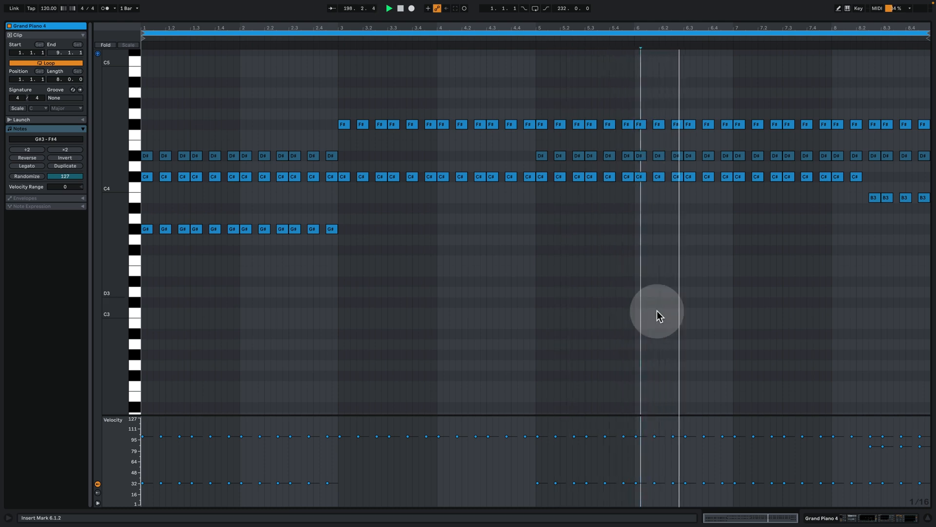
pyautogui.click(858, 518)
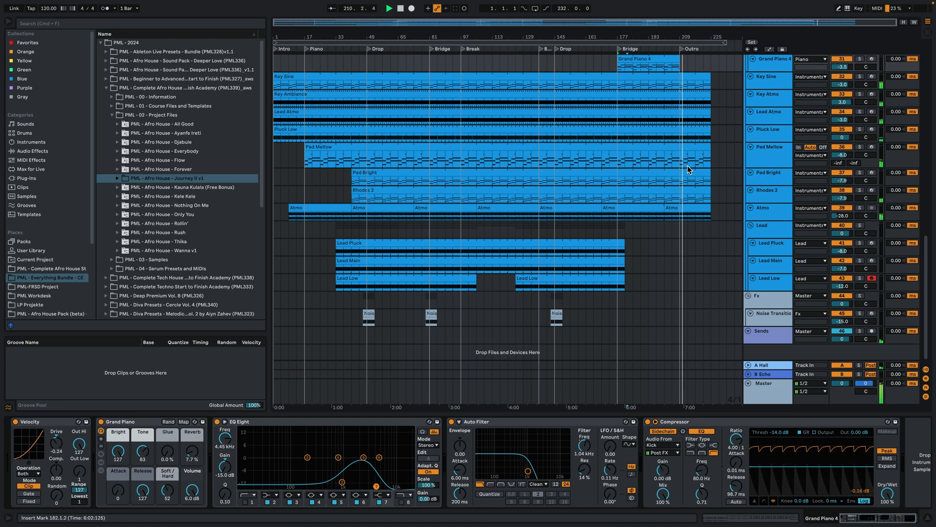
# - Examine which drum, bass and instrument layers play in the Outro and across the full arrangement, with the device view hidden
pyautogui.scroll(10, 687, 168)
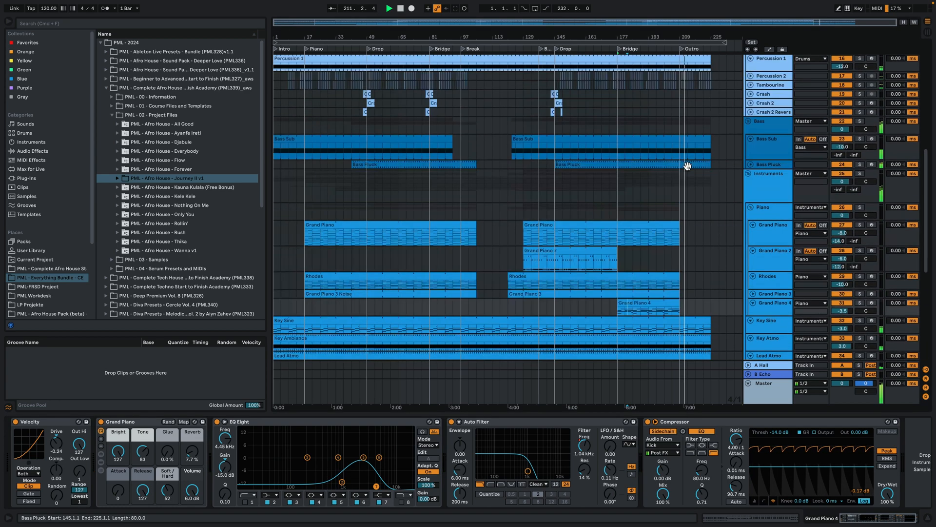
pyautogui.scroll(6, 688, 170)
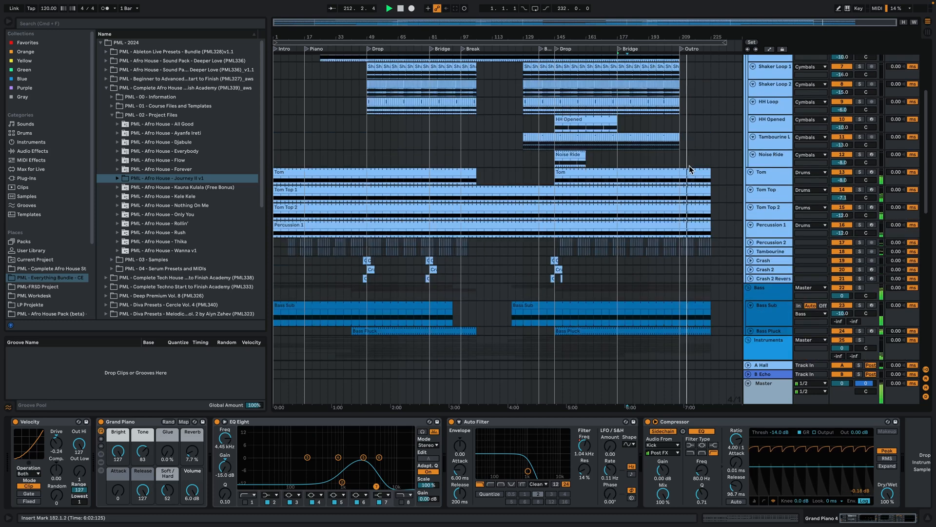
pyautogui.click(705, 142)
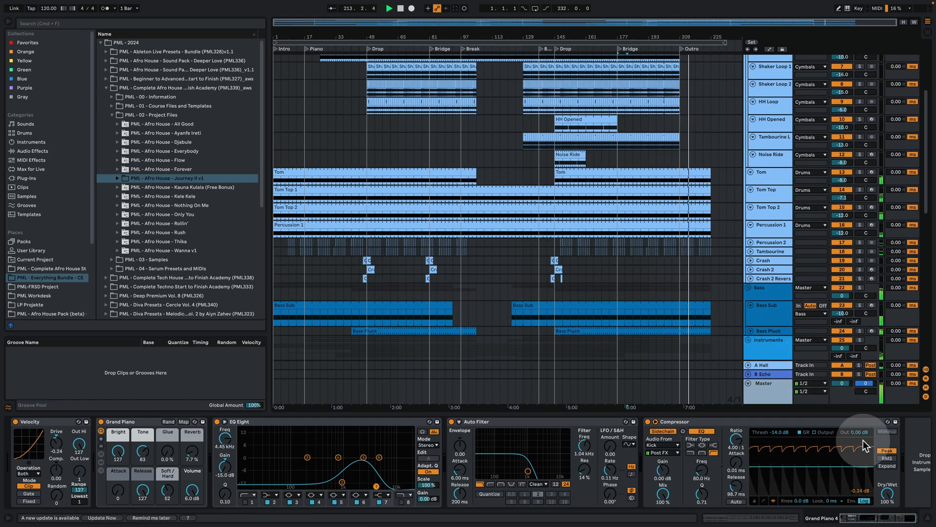
pyautogui.click(920, 517)
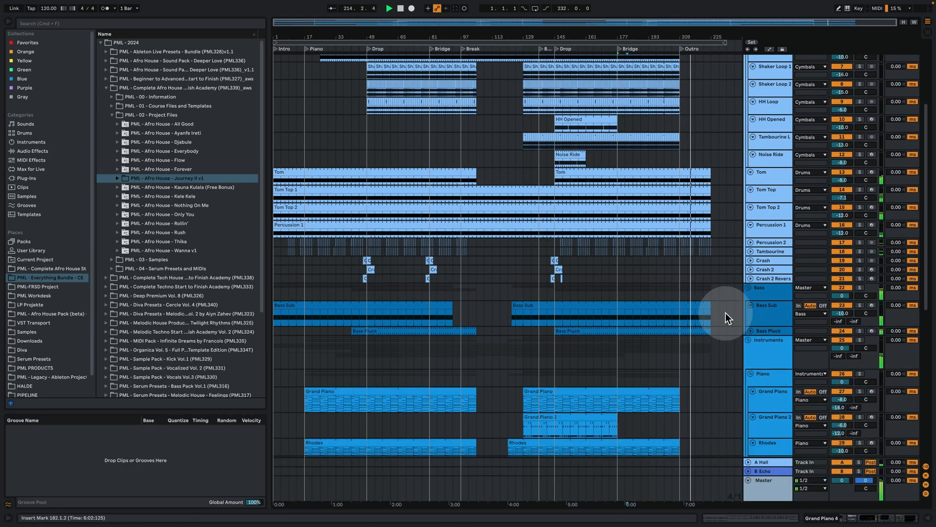
pyautogui.scroll(5, 715, 289)
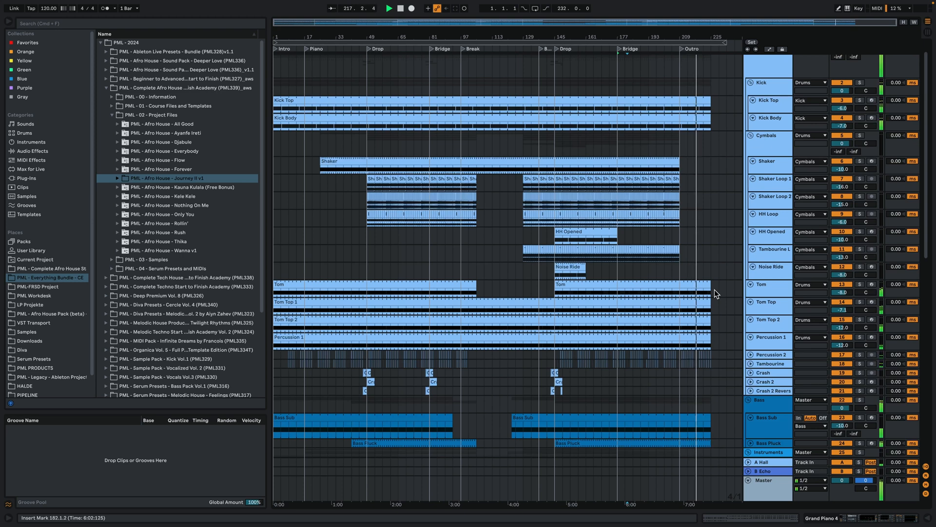
pyautogui.scroll(1, 715, 289)
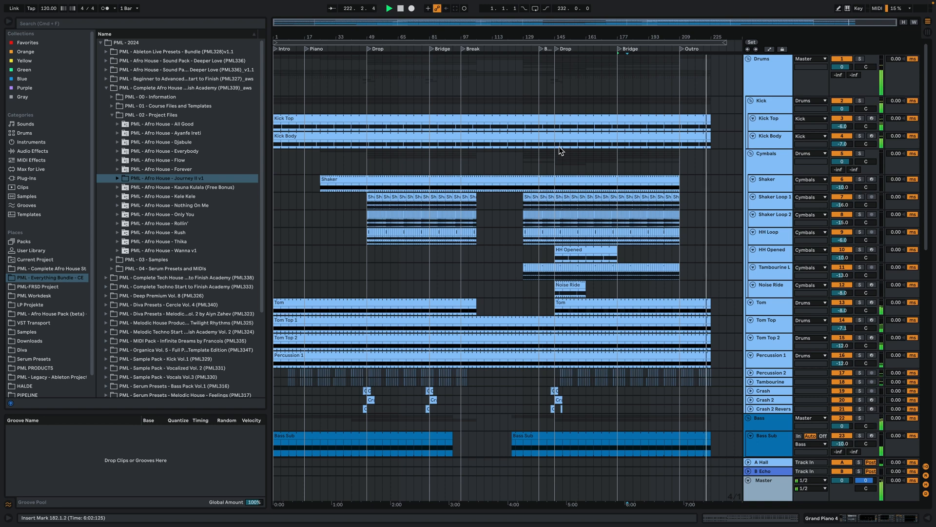
pyautogui.click(557, 162)
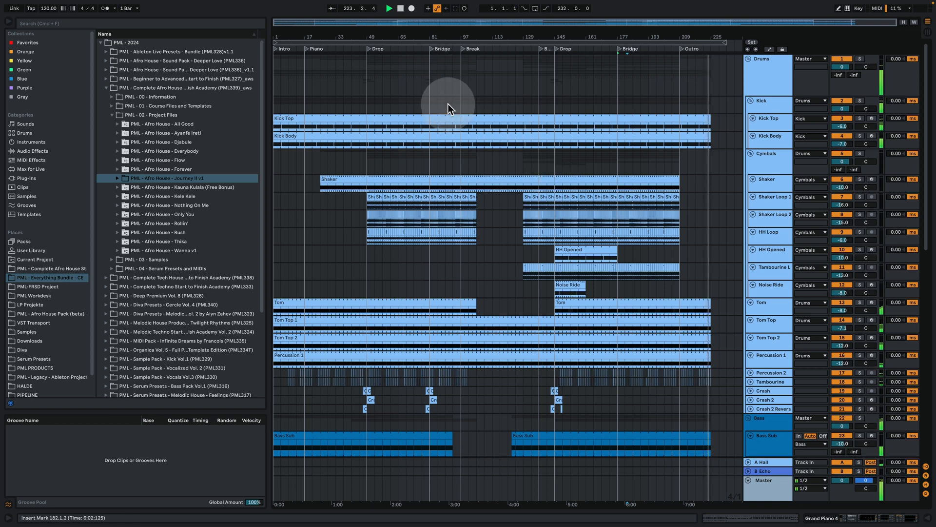
pyautogui.click(449, 44)
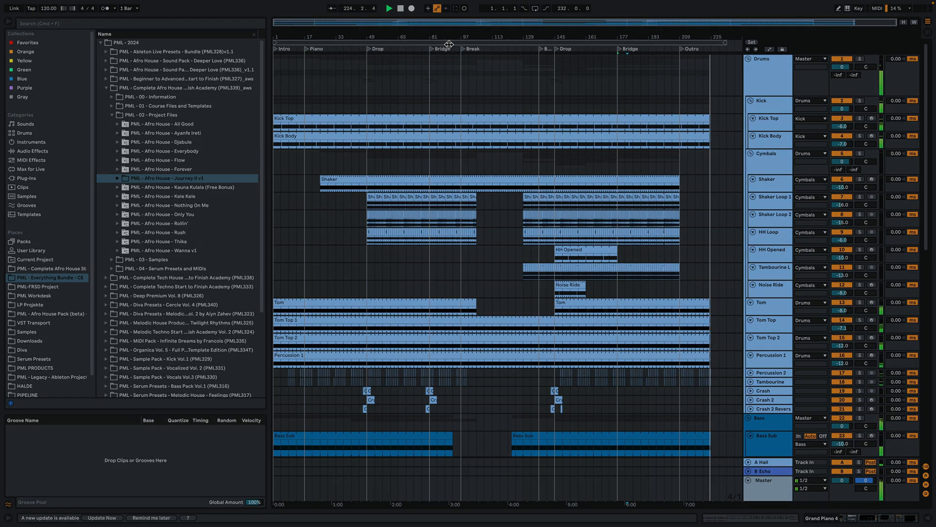